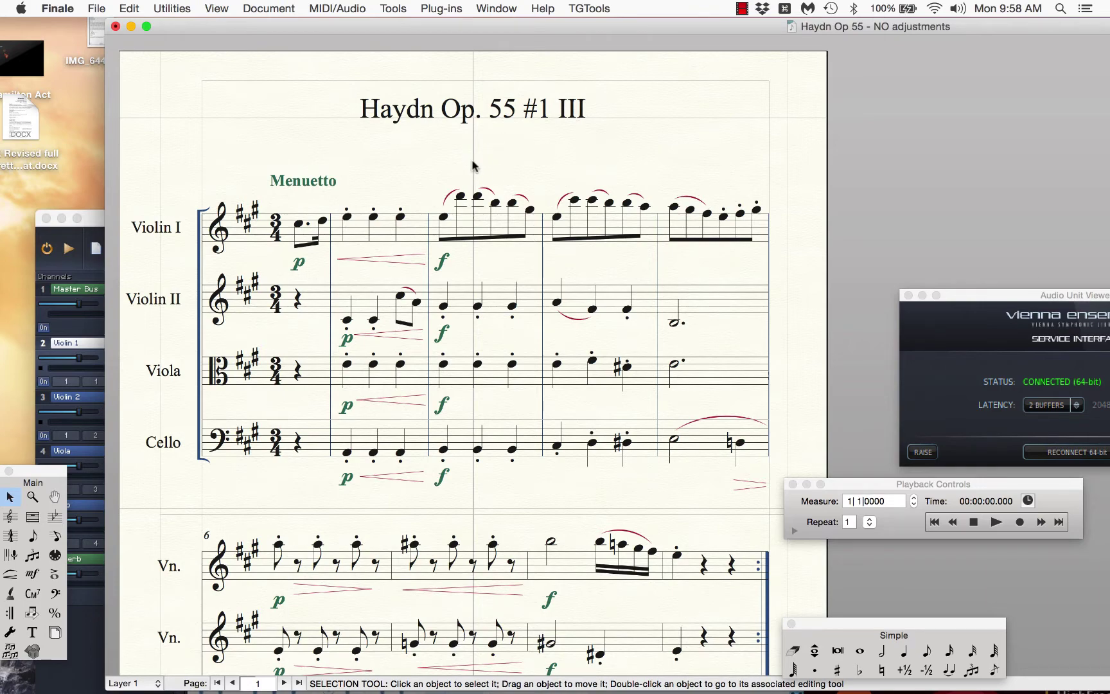
Move the Haydn score window aside and bring the Vienna Ensemble project window to the front.
{"action": "scroll", "coordinate": [486, 330], "scroll_direction": "down", "scroll_amount": 1}
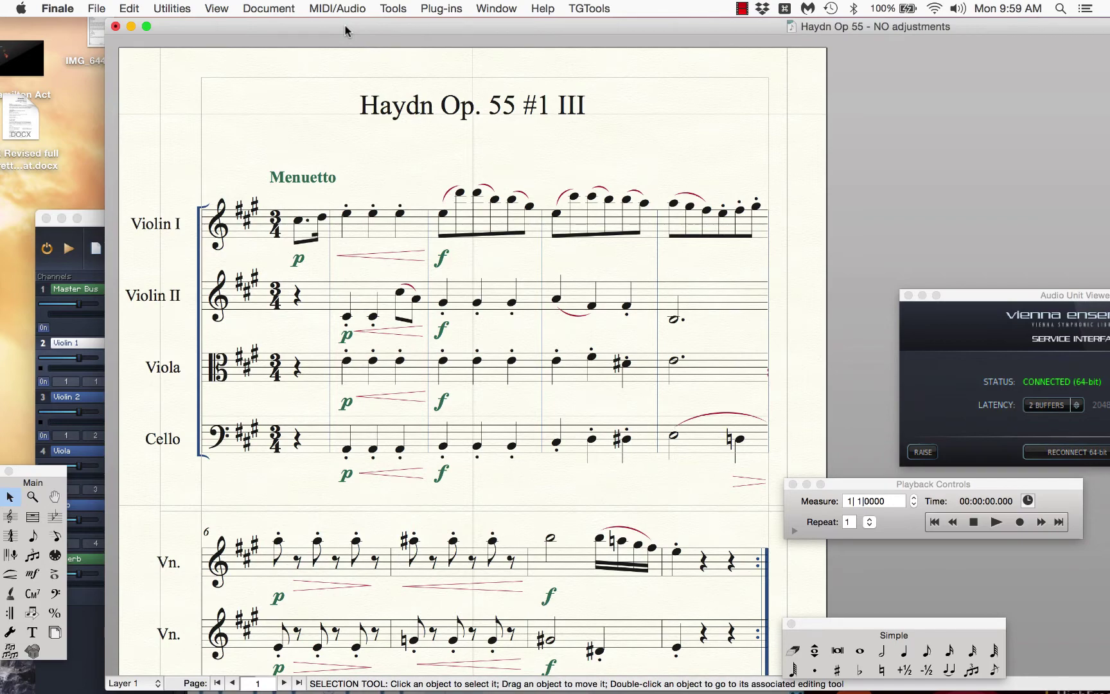
{"action": "left_click_drag", "start_coordinate": [345, 25], "coordinate": [601, 25]}
{"action": "left_click_drag", "start_coordinate": [328, 220], "coordinate": [343, 107]}
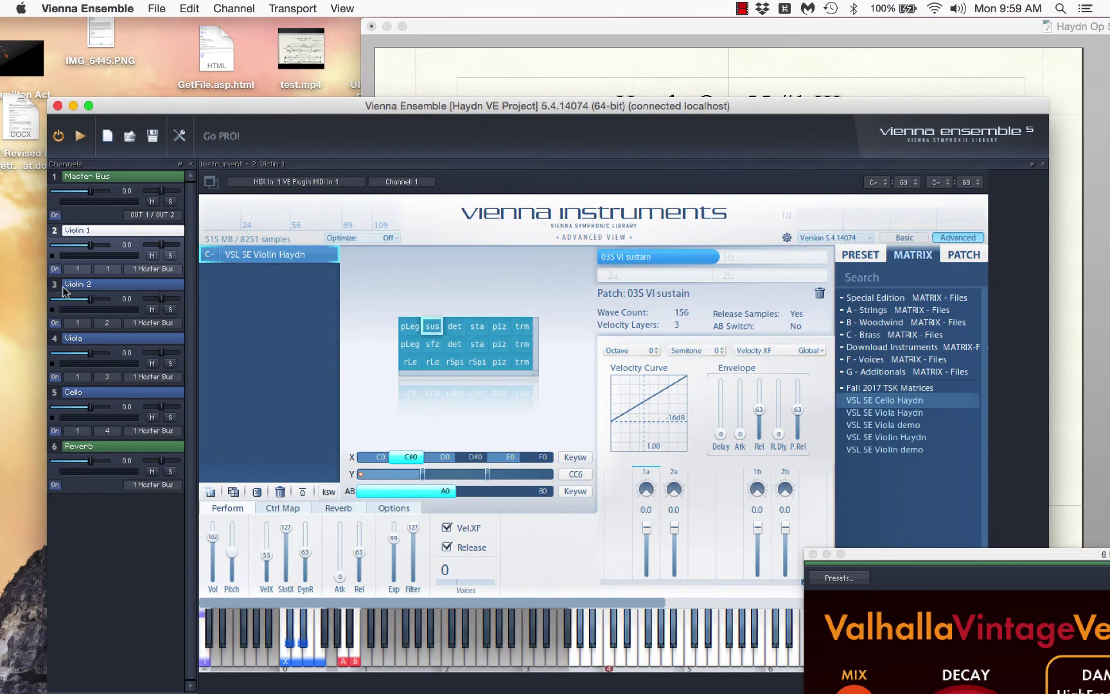
Switch to Finale, review the playback device, bank and channel assigned to each instrument in the Score Manager, and move that window aside.
{"action": "left_click", "coordinate": [668, 51]}
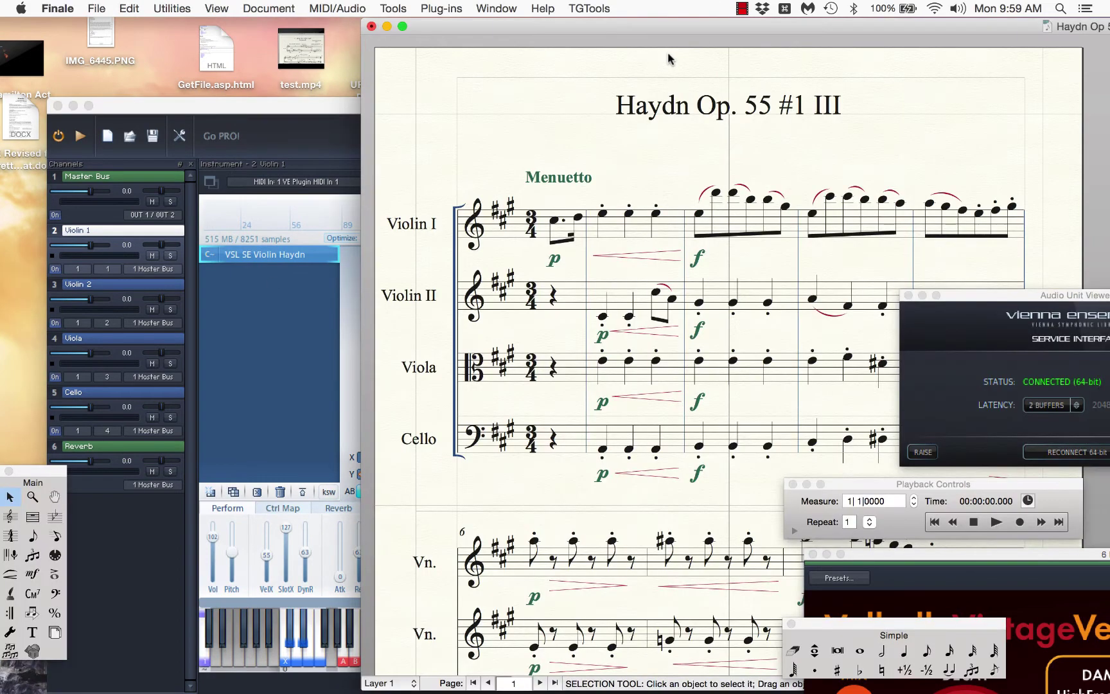
{"action": "key", "text": "super+k"}
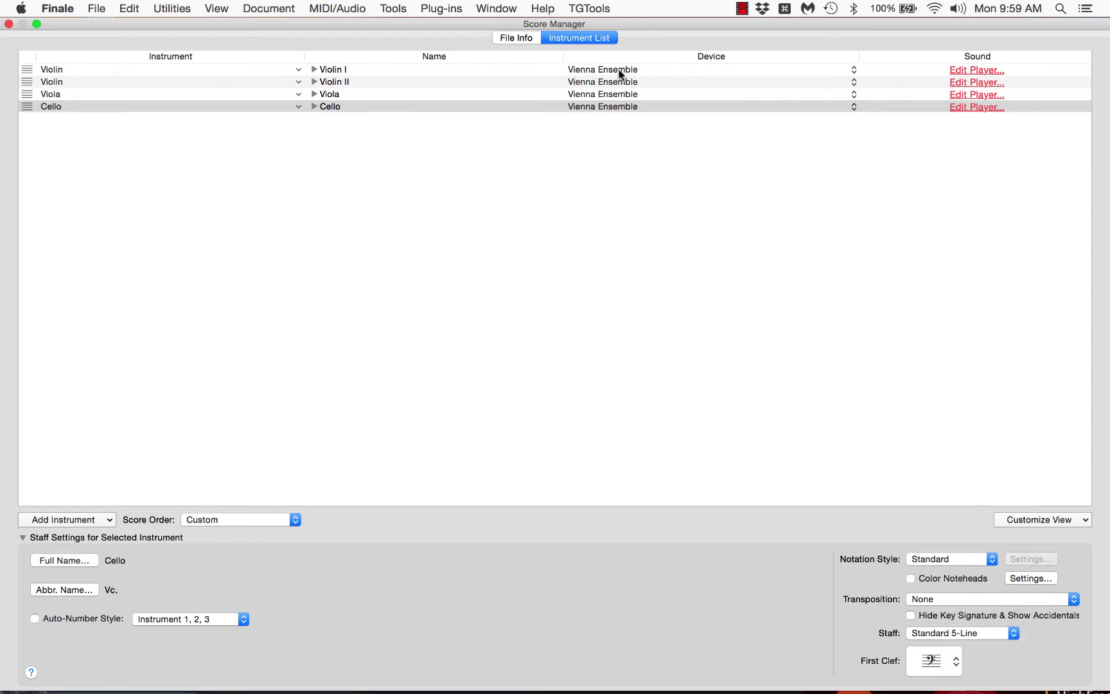
{"action": "scroll", "coordinate": [912, 141], "scroll_direction": "right", "scroll_amount": 5}
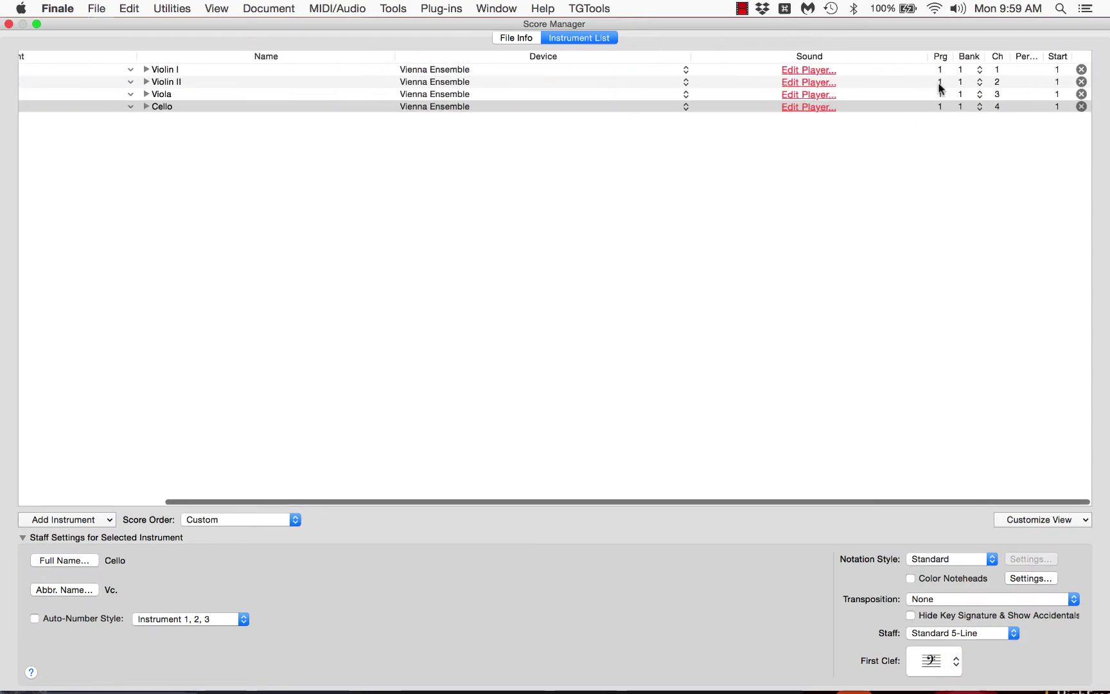
{"action": "scroll", "coordinate": [425, 235], "scroll_direction": "left", "scroll_amount": 5}
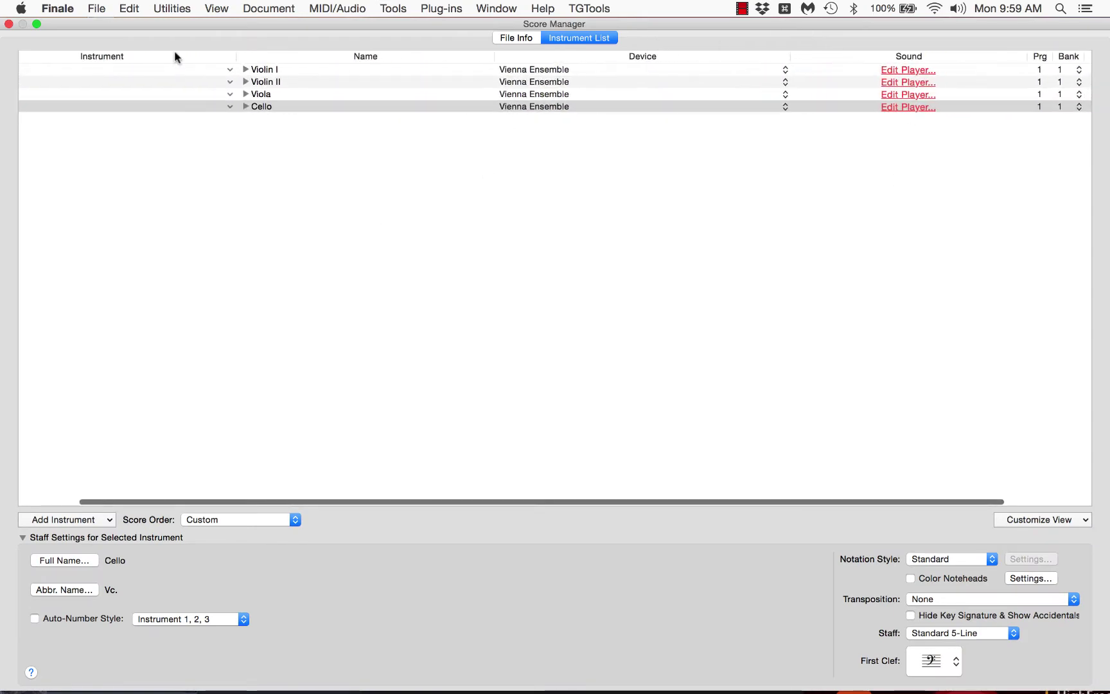
{"action": "left_click_drag", "start_coordinate": [190, 24], "coordinate": [358, 93]}
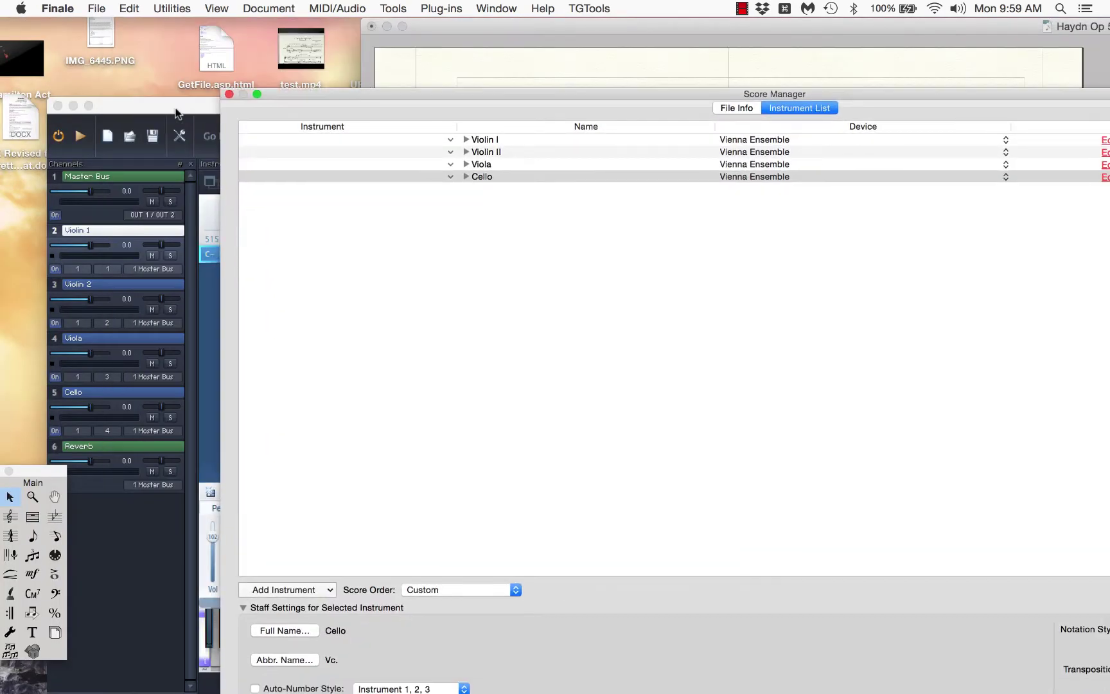
Switch to Vienna Ensemble and examine the legato, détaché, staccato, pizzicato and tremolo cells in the first row of the Violin 1 matrix.
{"action": "left_click", "coordinate": [177, 112]}
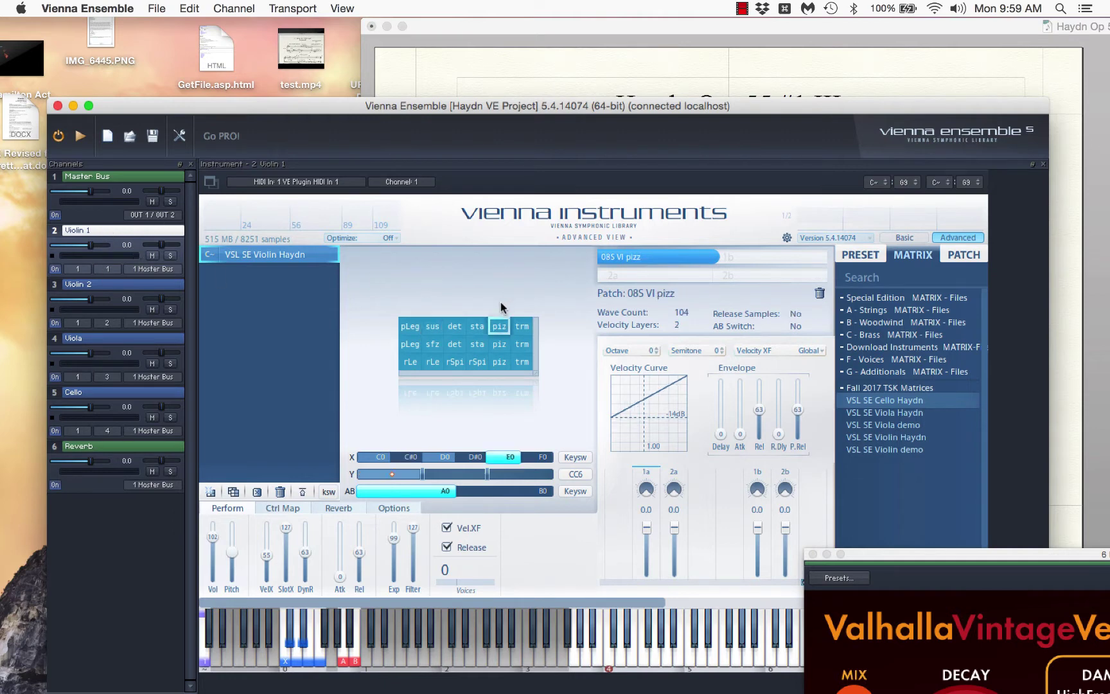
{"action": "left_click", "coordinate": [406, 325]}
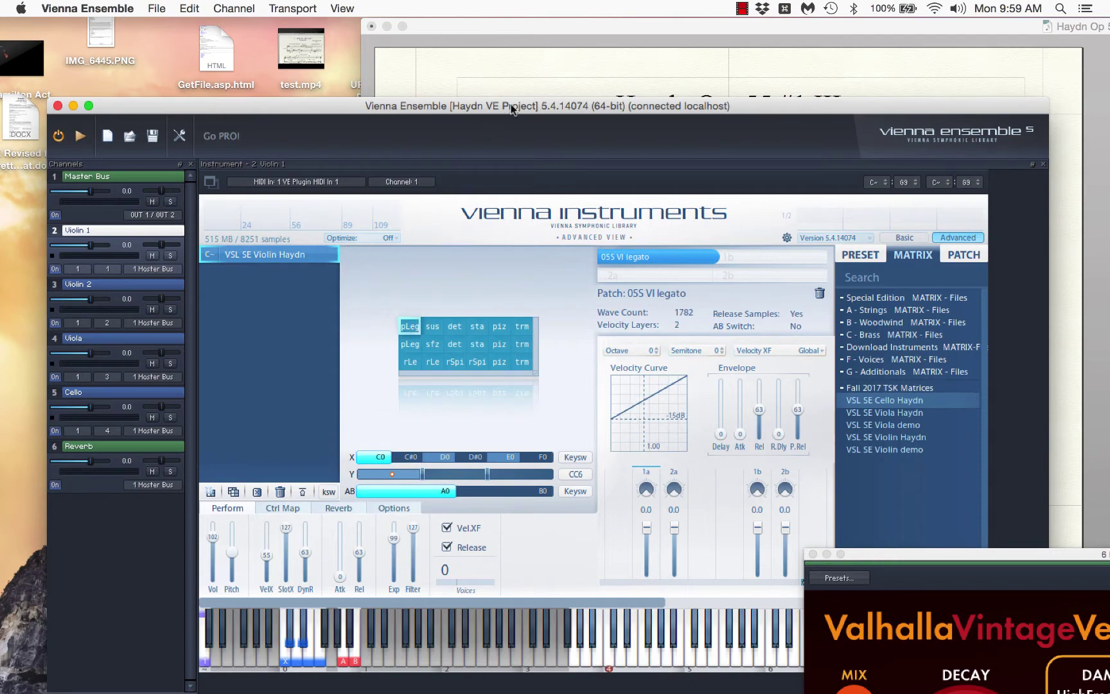
{"action": "left_click_drag", "start_coordinate": [512, 109], "coordinate": [496, 55]}
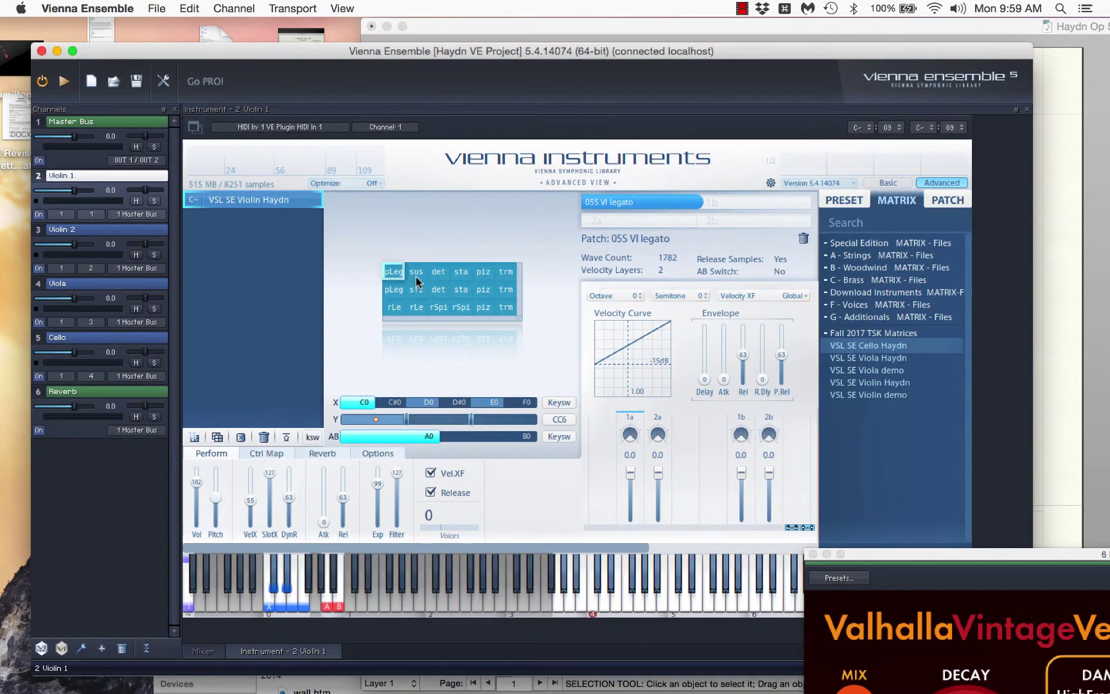
{"action": "left_click", "coordinate": [438, 271]}
{"action": "left_click", "coordinate": [468, 271]}
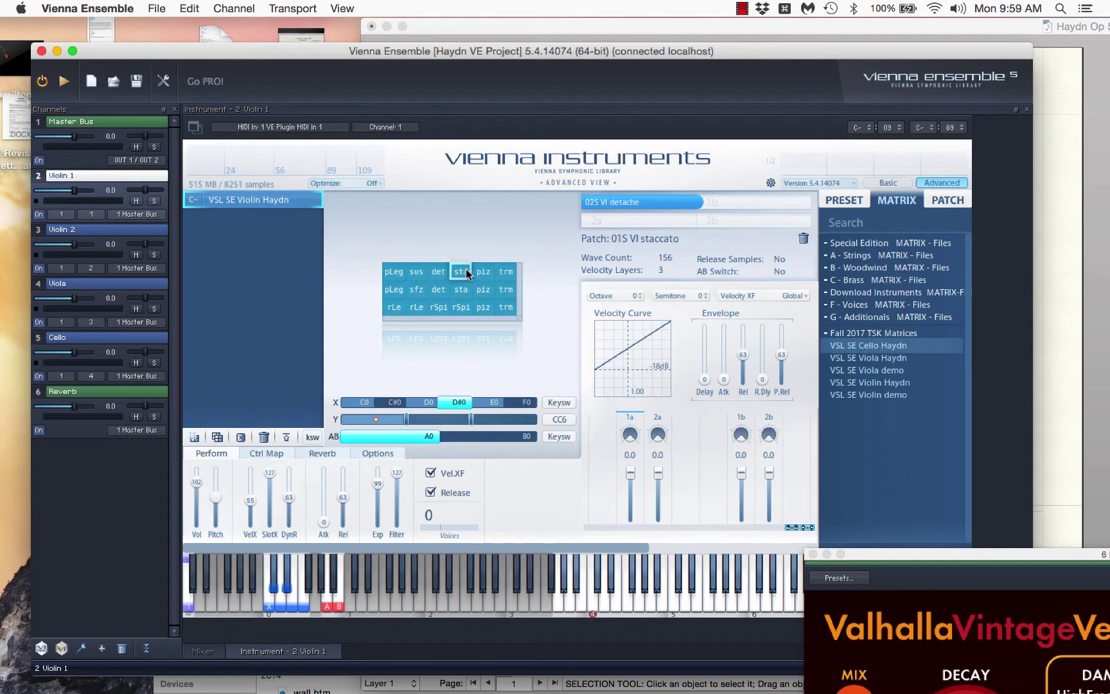
{"action": "left_click", "coordinate": [483, 271]}
{"action": "left_click", "coordinate": [504, 272]}
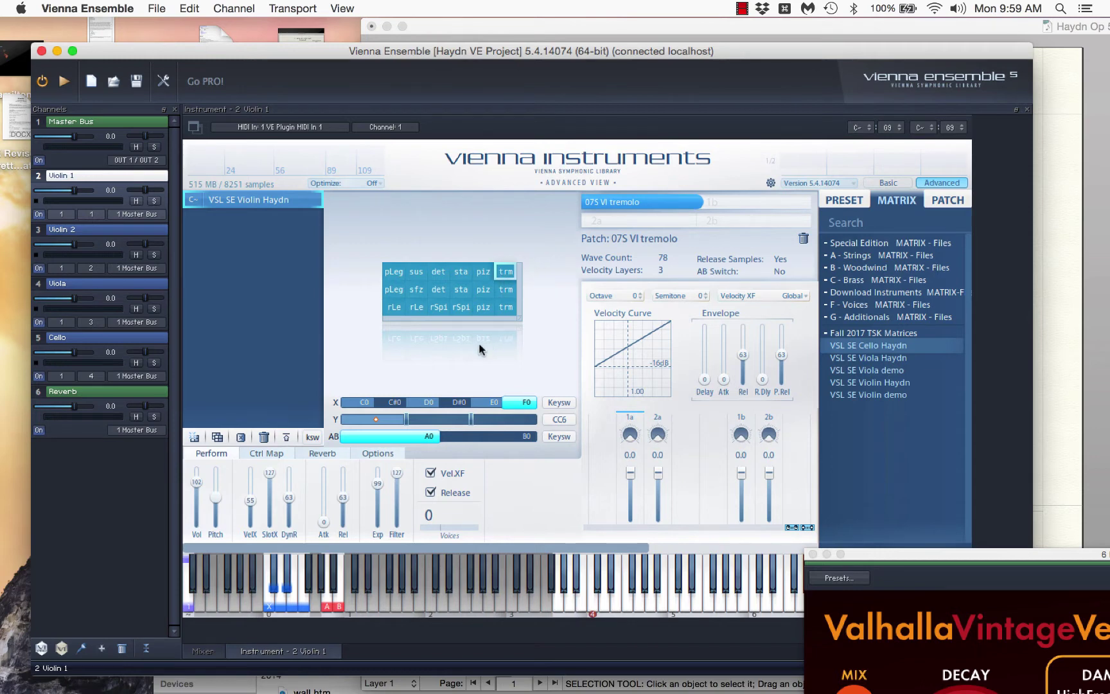
Examine the second matrix row of Violin 1 from tremolo back through pizzicato, staccato and détaché to sforzato.
{"action": "left_click", "coordinate": [506, 289]}
{"action": "left_click", "coordinate": [483, 289]}
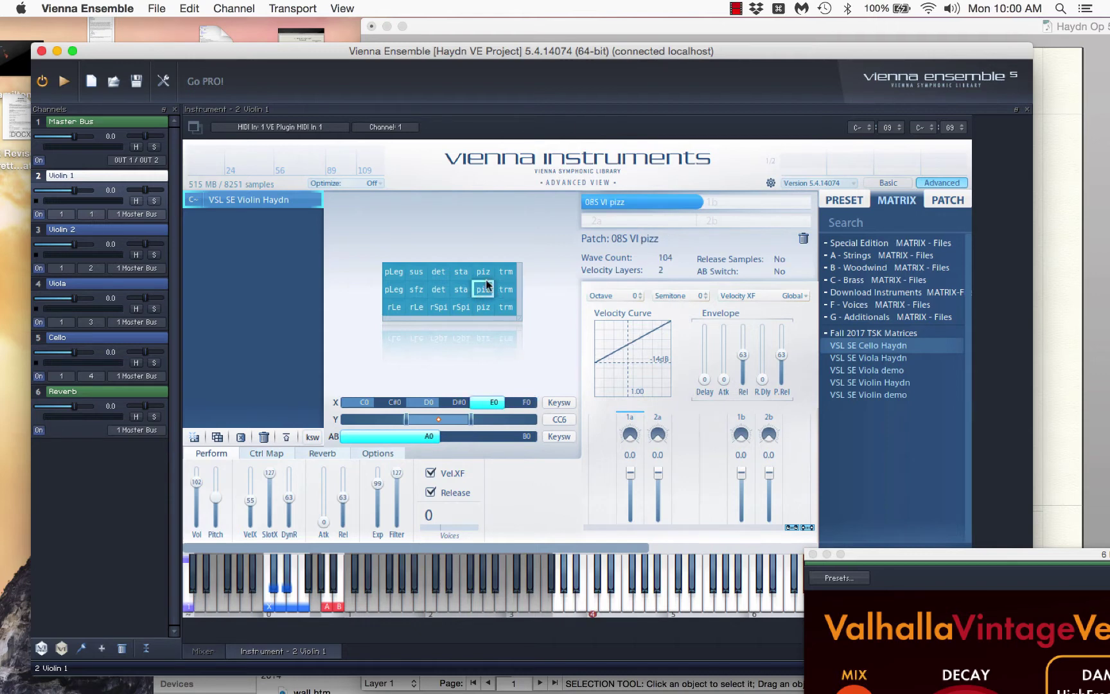
{"action": "left_click", "coordinate": [461, 294]}
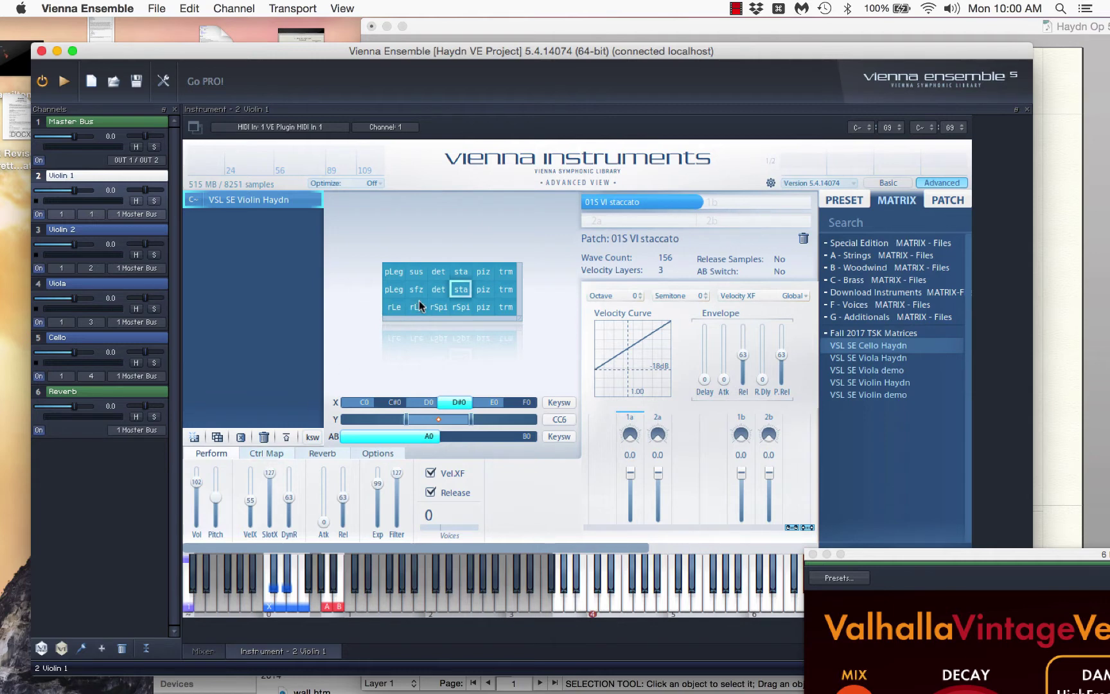
{"action": "left_click", "coordinate": [439, 292]}
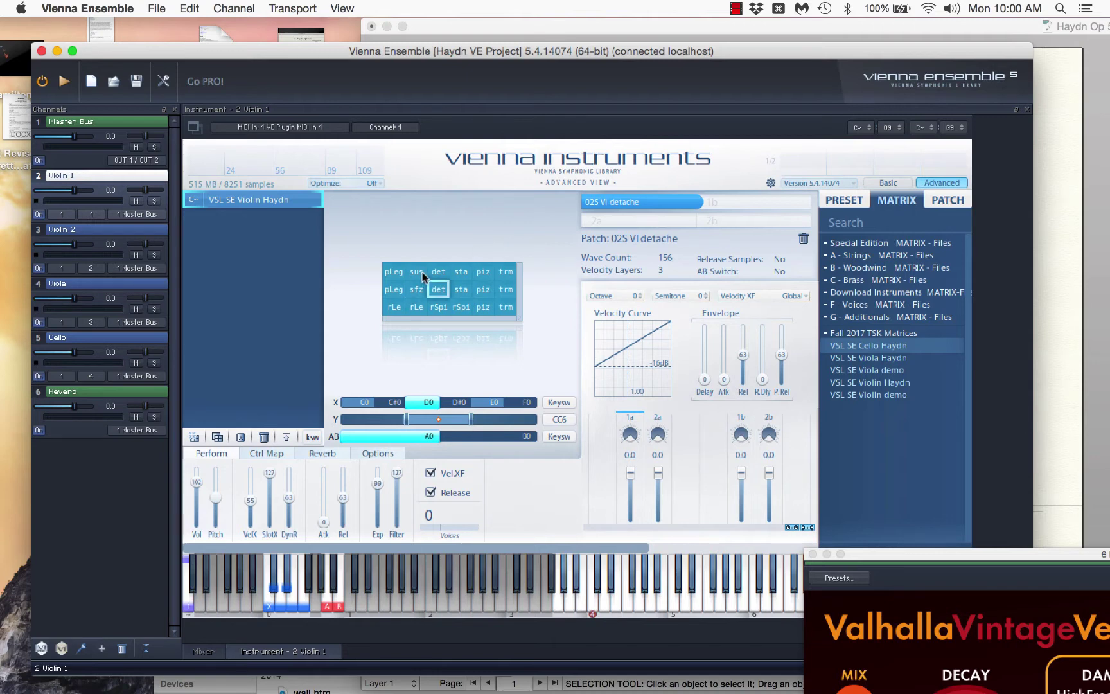
{"action": "mouse_move", "coordinate": [470, 421]}
{"action": "left_click", "coordinate": [416, 289]}
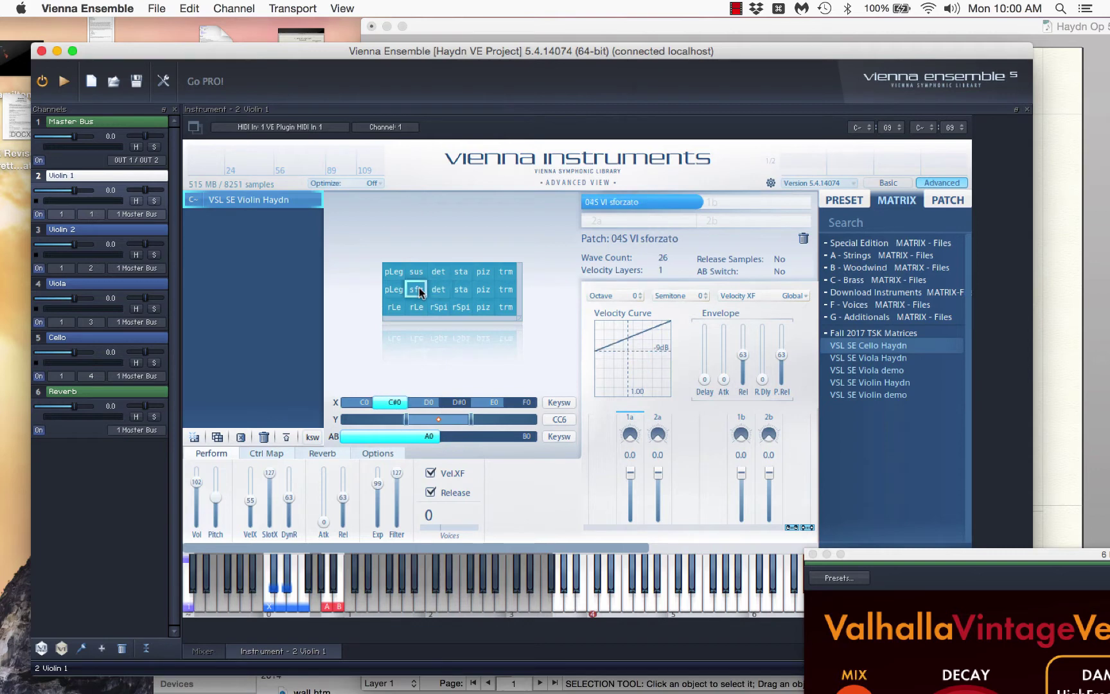
Audition the Violin 1 sustain patch and the sforzato patch below it with a note on the virtual keyboard.
{"action": "left_click", "coordinate": [420, 272]}
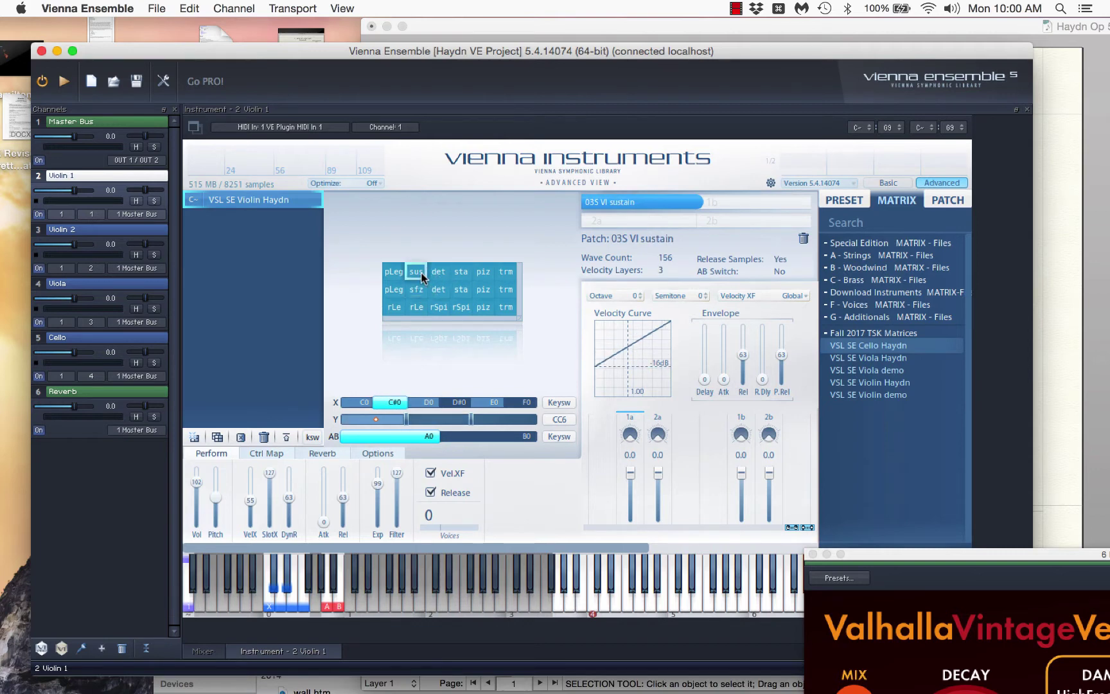
{"action": "left_click", "coordinate": [670, 602]}
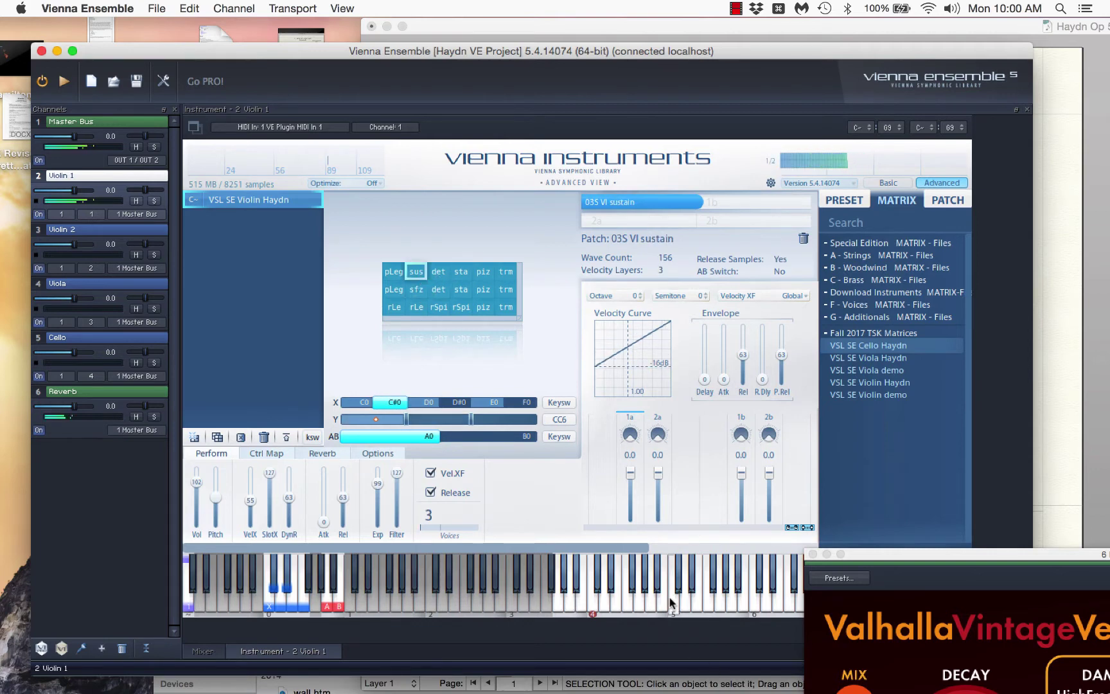
{"action": "left_click", "coordinate": [417, 290]}
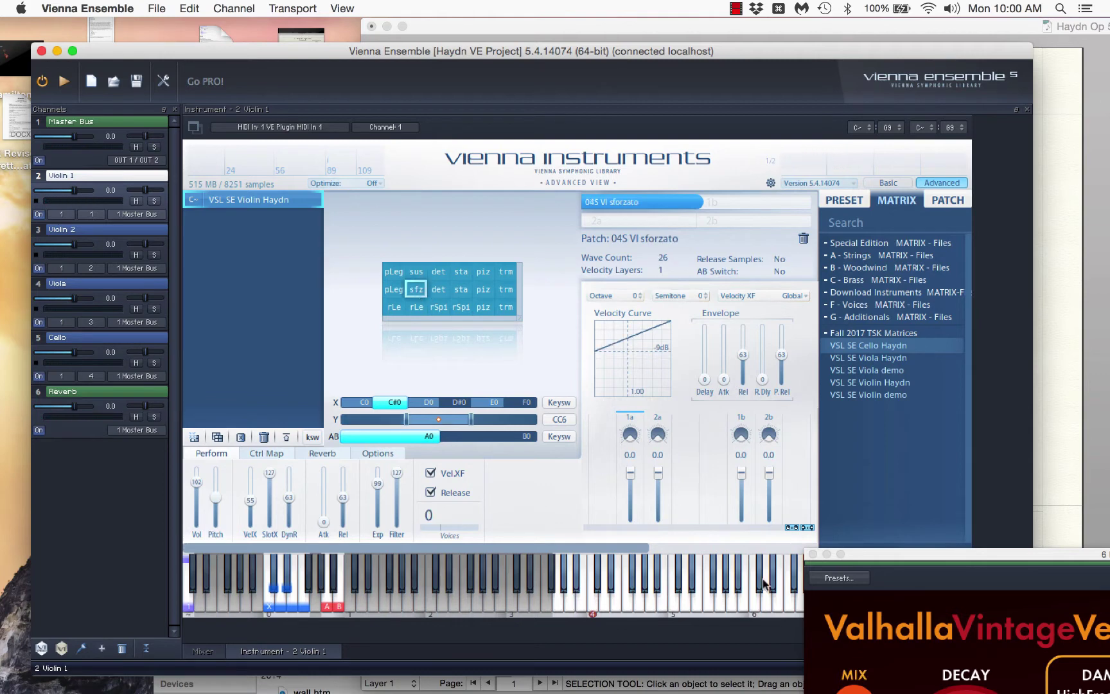
{"action": "left_click", "coordinate": [672, 609]}
Examine the second-row legato cell and all six third-row cells of the Violin 1 matrix, from repeated legato to tremolo.
{"action": "left_click", "coordinate": [395, 289]}
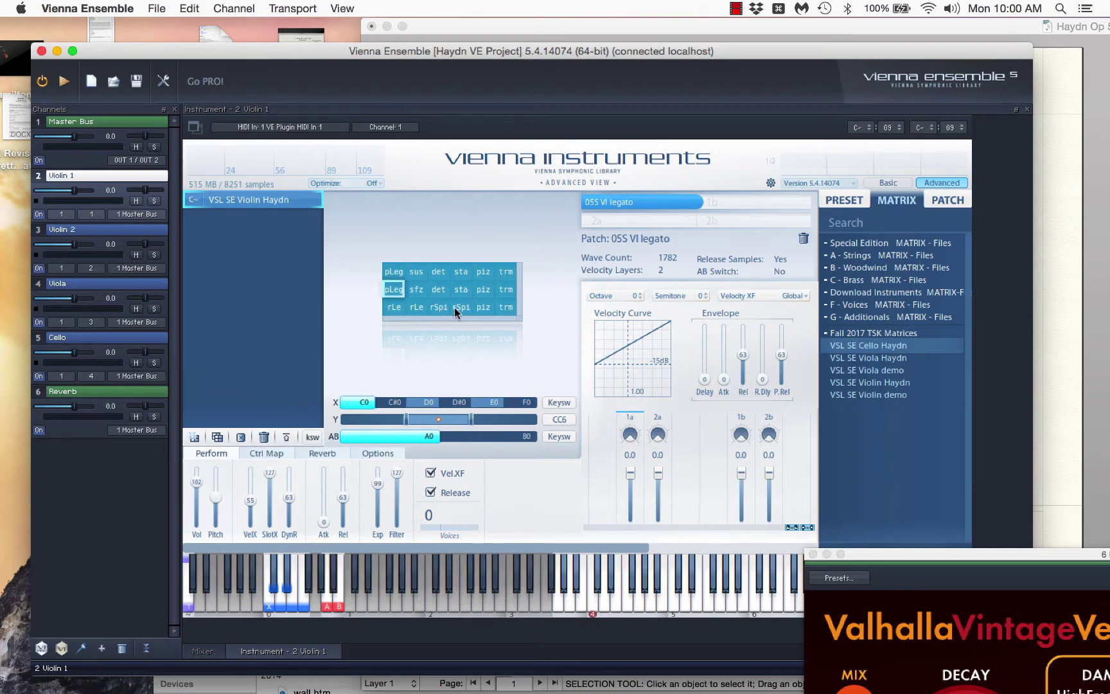
{"action": "left_click", "coordinate": [395, 310]}
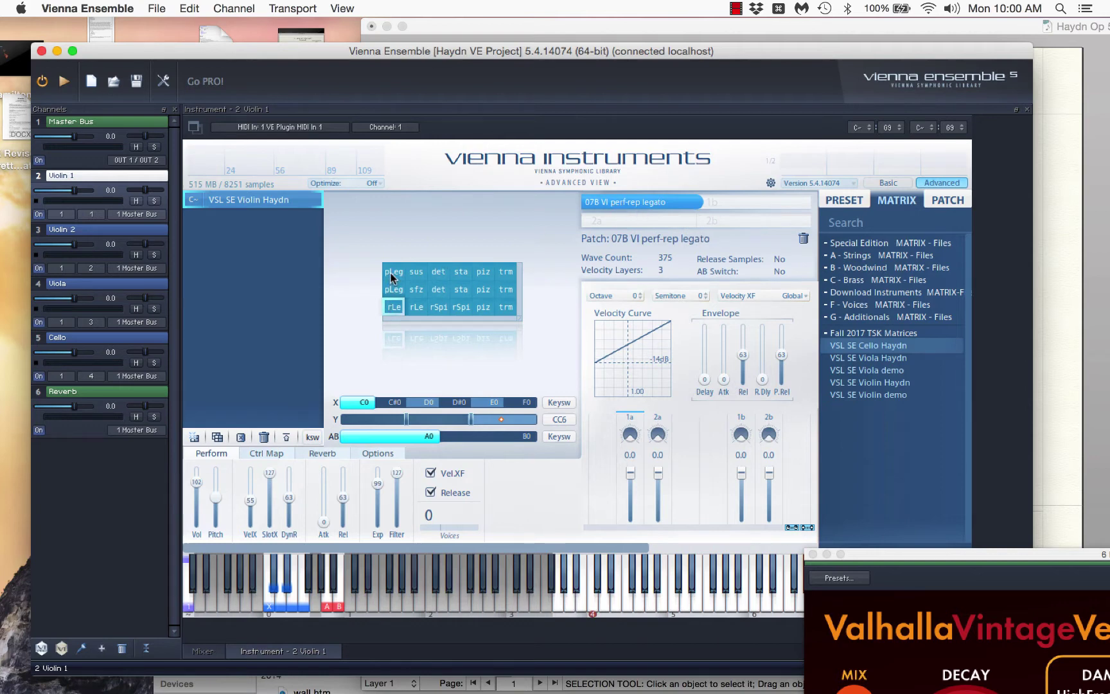
{"action": "left_click", "coordinate": [416, 308]}
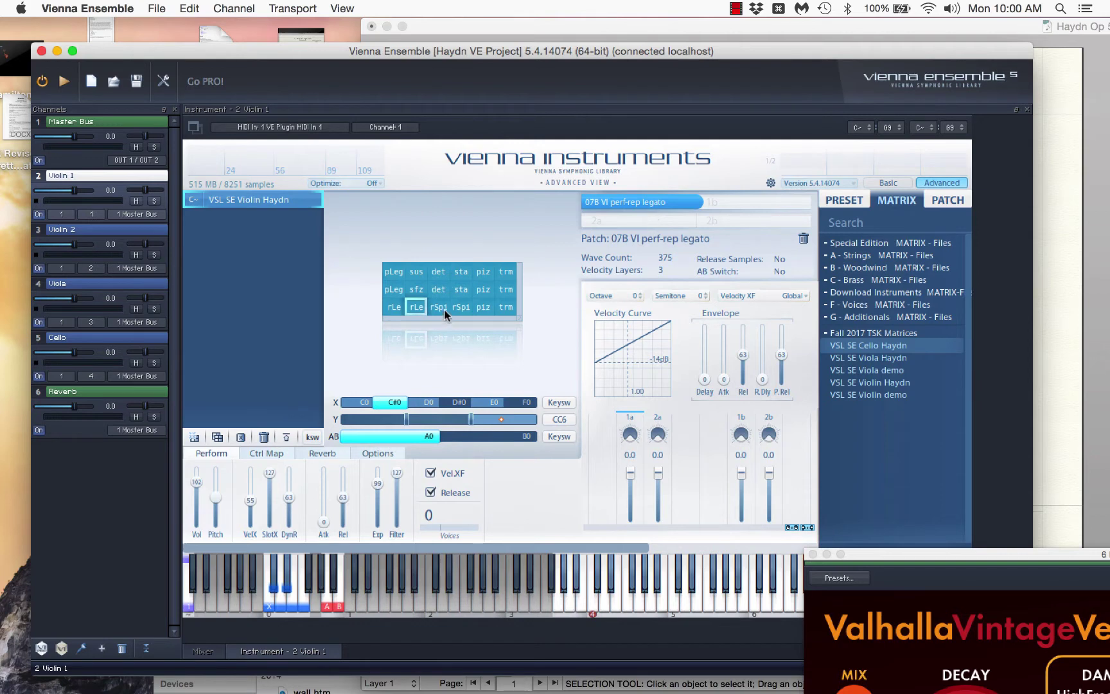
{"action": "left_click", "coordinate": [439, 308]}
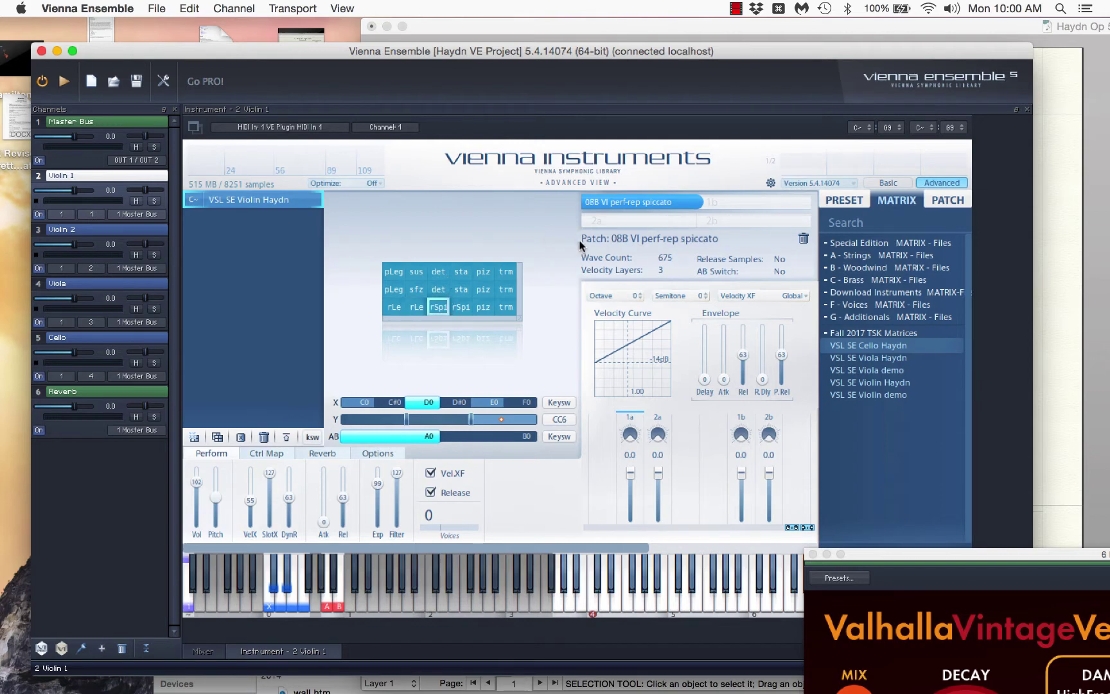
{"action": "left_click", "coordinate": [461, 307]}
{"action": "left_click", "coordinate": [485, 307]}
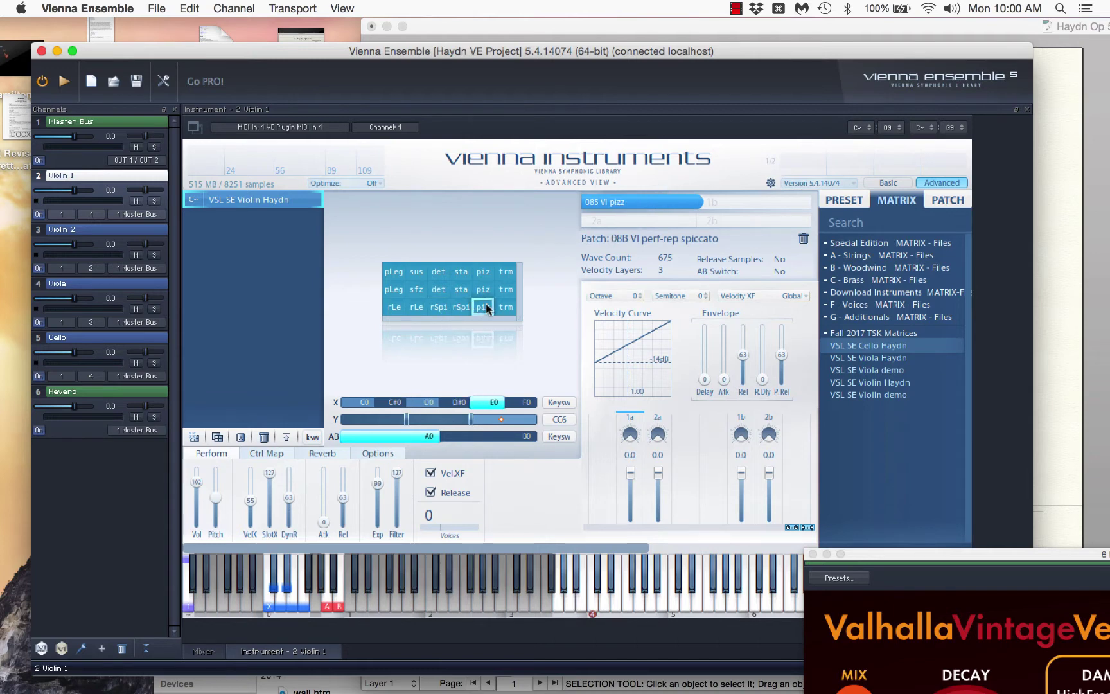
{"action": "left_click", "coordinate": [506, 308]}
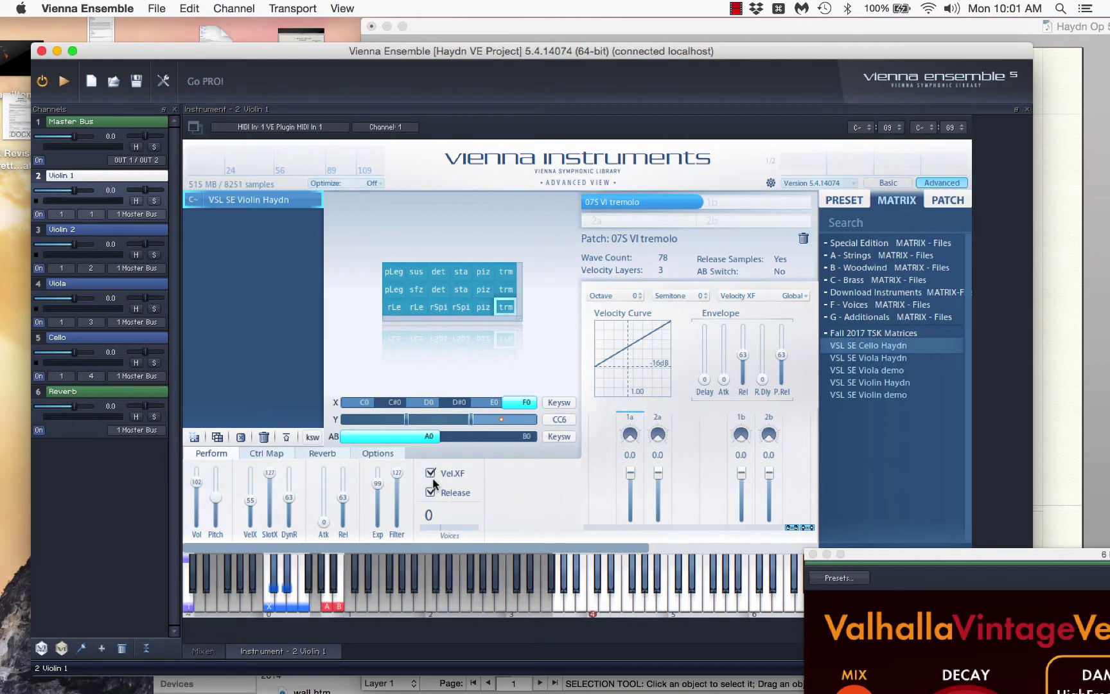
Show the controller map for Violin 1 and move the Vienna Ensemble window down to uncover the score.
{"action": "left_click", "coordinate": [252, 449]}
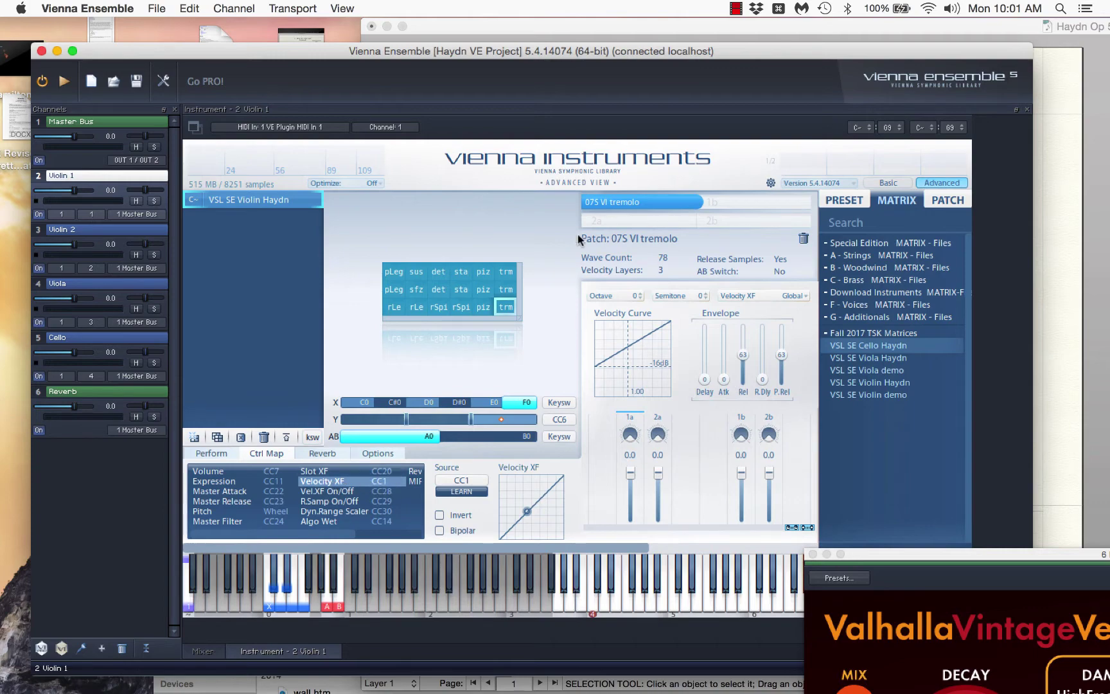
{"action": "left_click_drag", "start_coordinate": [506, 53], "coordinate": [634, 329]}
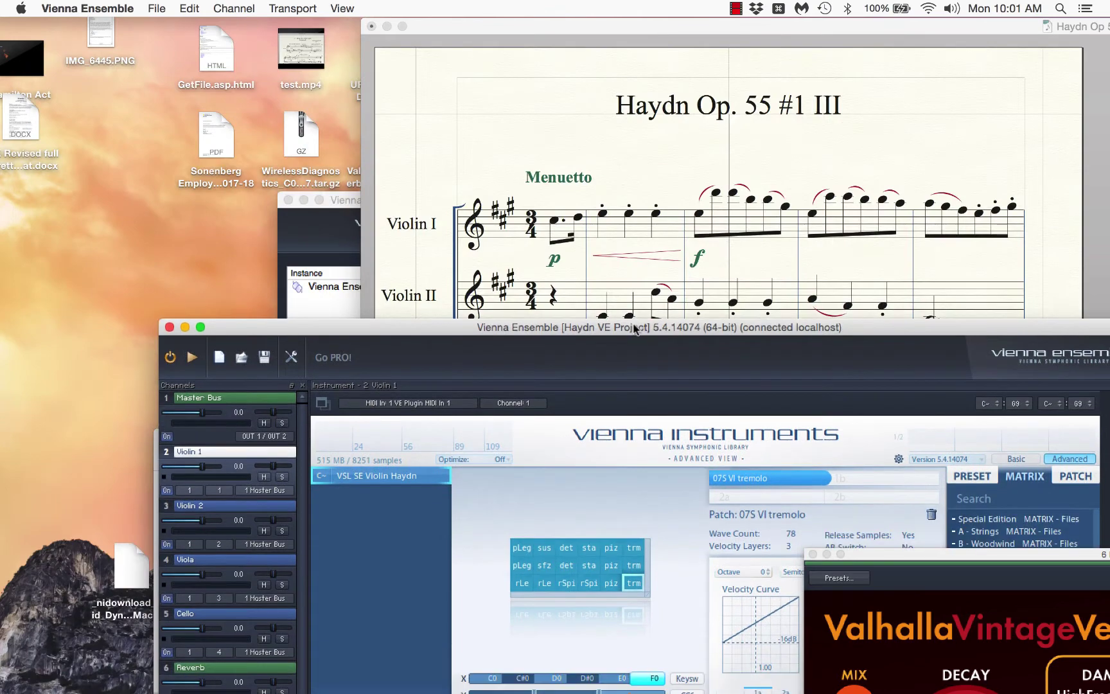
Switch to Finale, review the Dynamics/Volume settings in the Human Playback preferences, and close them without saving.
{"action": "left_click", "coordinate": [666, 217]}
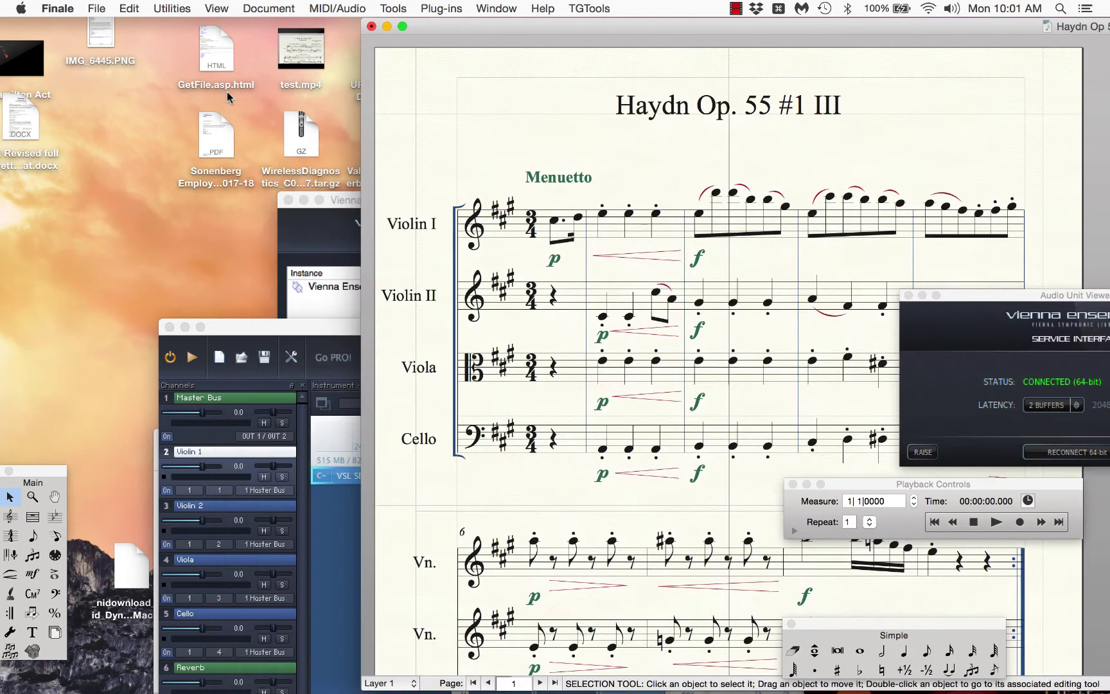
{"action": "left_click", "coordinate": [230, 94]}
{"action": "left_click", "coordinate": [278, 8]}
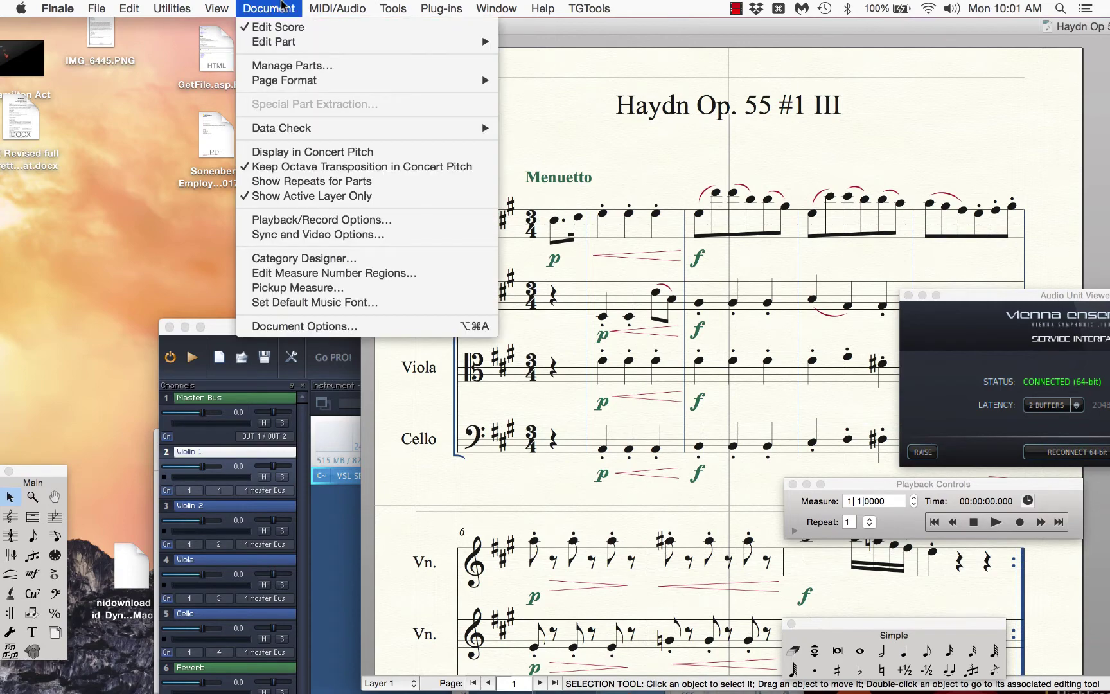
{"action": "mouse_move", "coordinate": [337, 8]}
{"action": "mouse_move", "coordinate": [449, 95]}
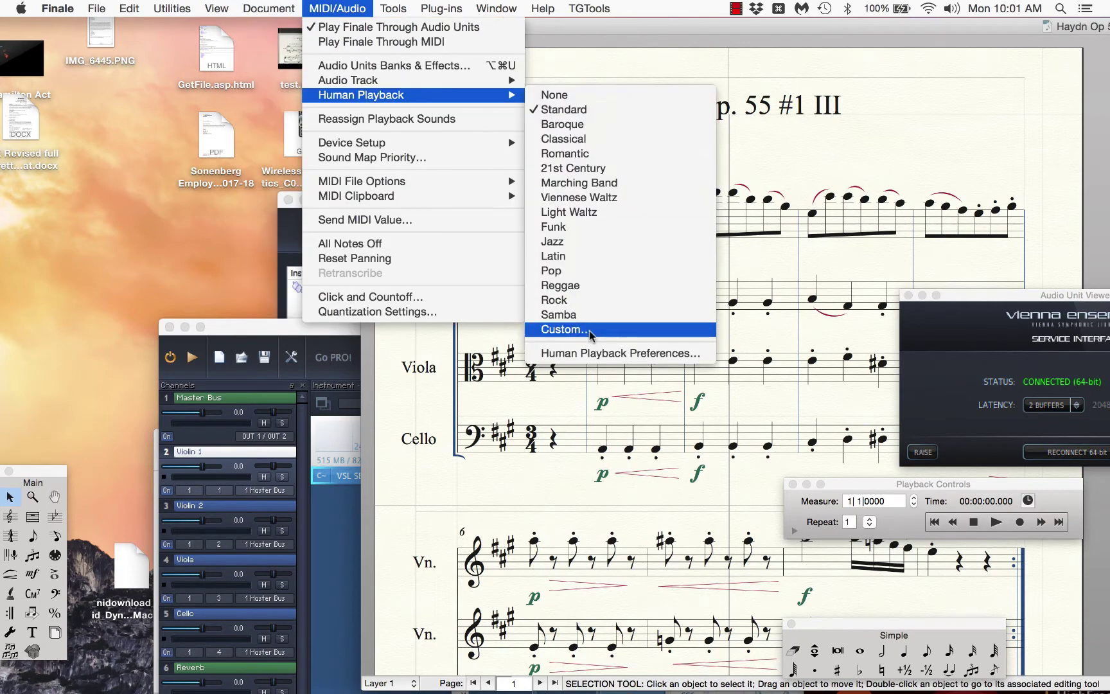
{"action": "left_click", "coordinate": [591, 353]}
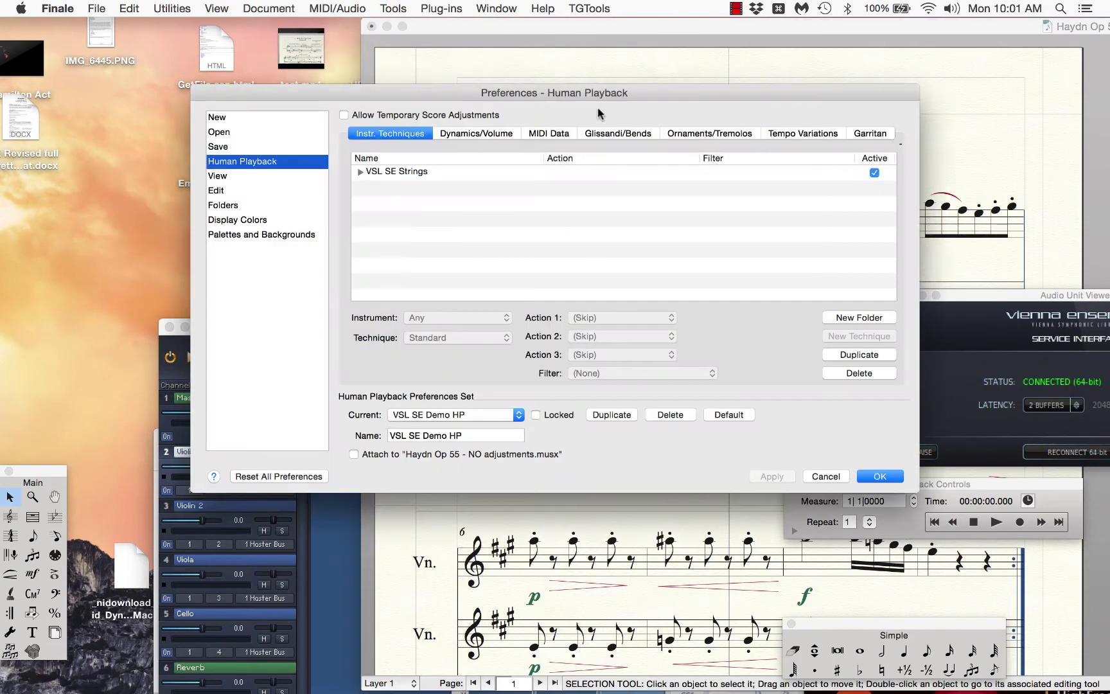
{"action": "left_click", "coordinate": [493, 134]}
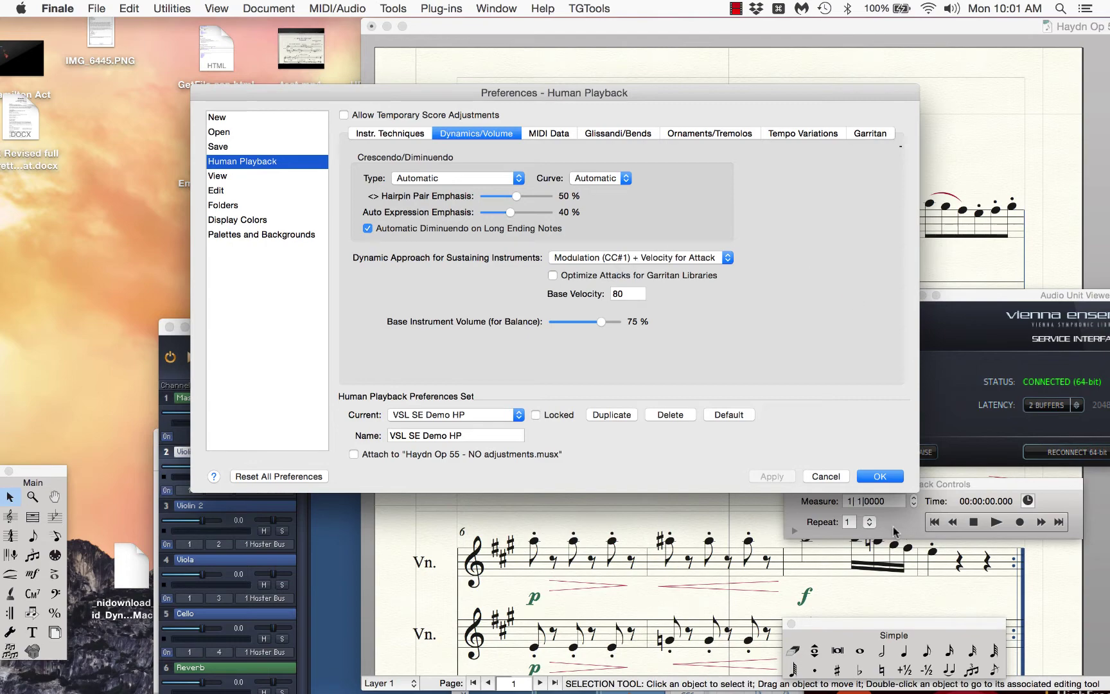
{"action": "left_click", "coordinate": [838, 476]}
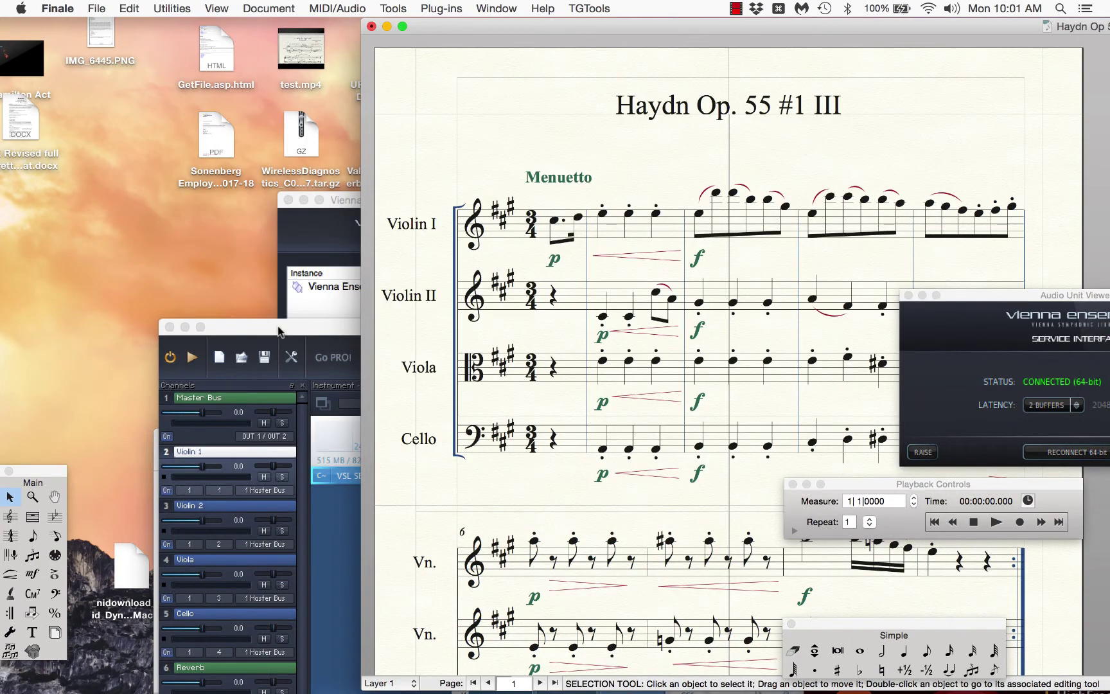
Return to Vienna Ensemble, move its window up over the score, and show the Perform controls for Violin 1.
{"action": "left_click_drag", "start_coordinate": [279, 331], "coordinate": [207, 117]}
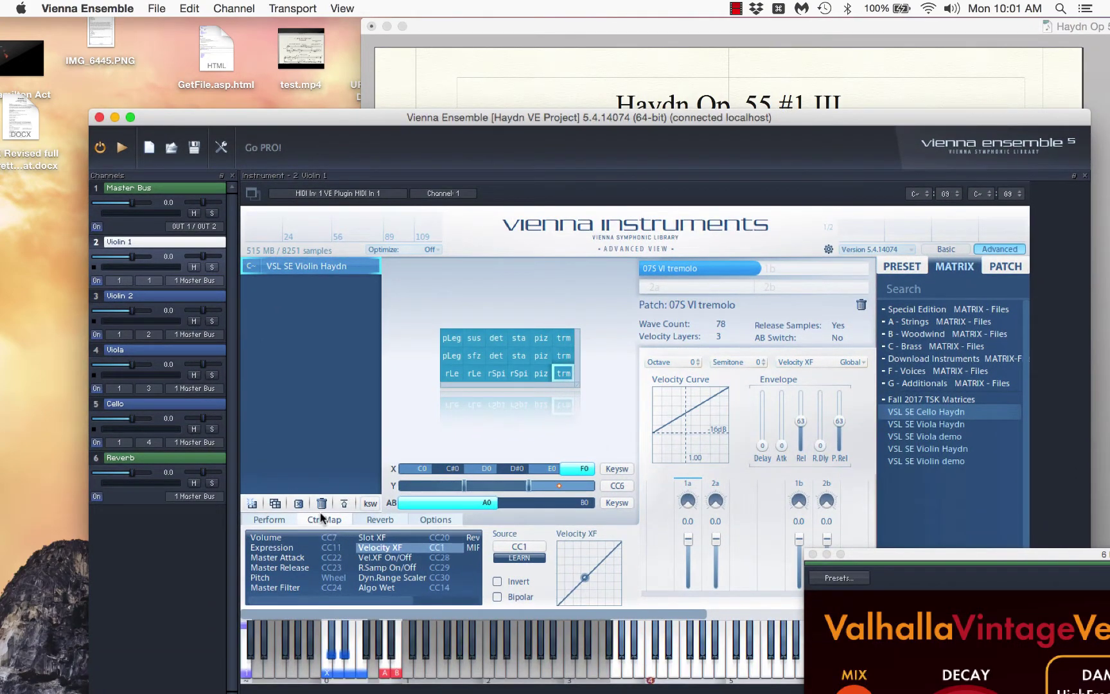
{"action": "left_click", "coordinate": [269, 518]}
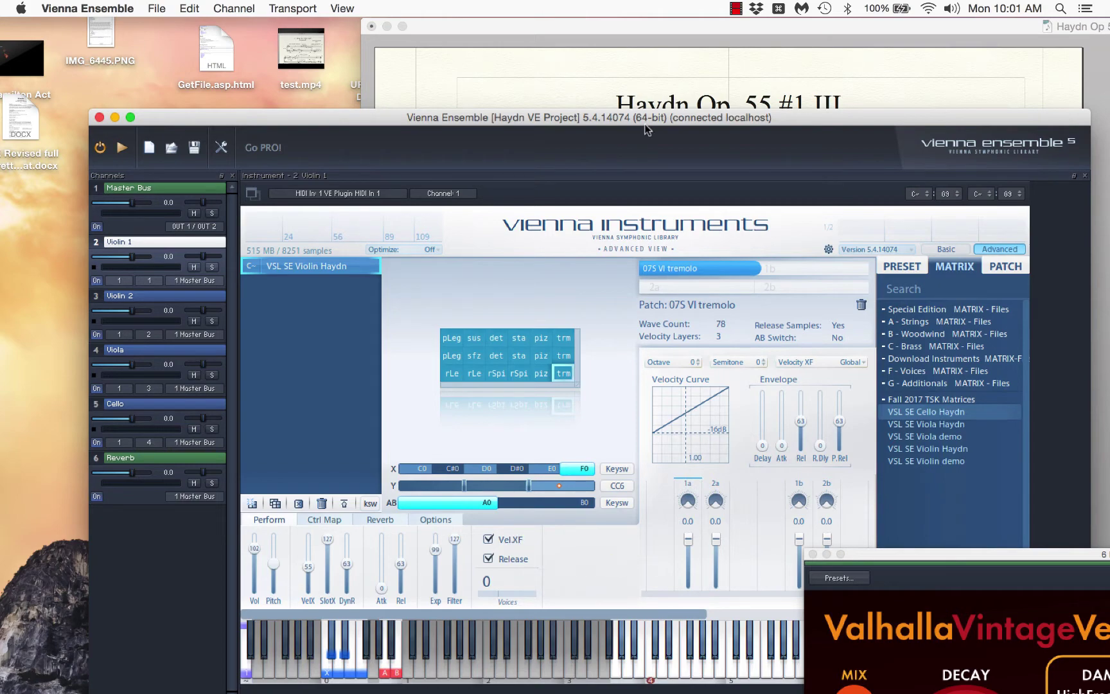
Glance at the Finale score, return to Vienna Ensemble, move its window up, and show the reverb settings for Violin 1.
{"action": "left_click", "coordinate": [578, 83]}
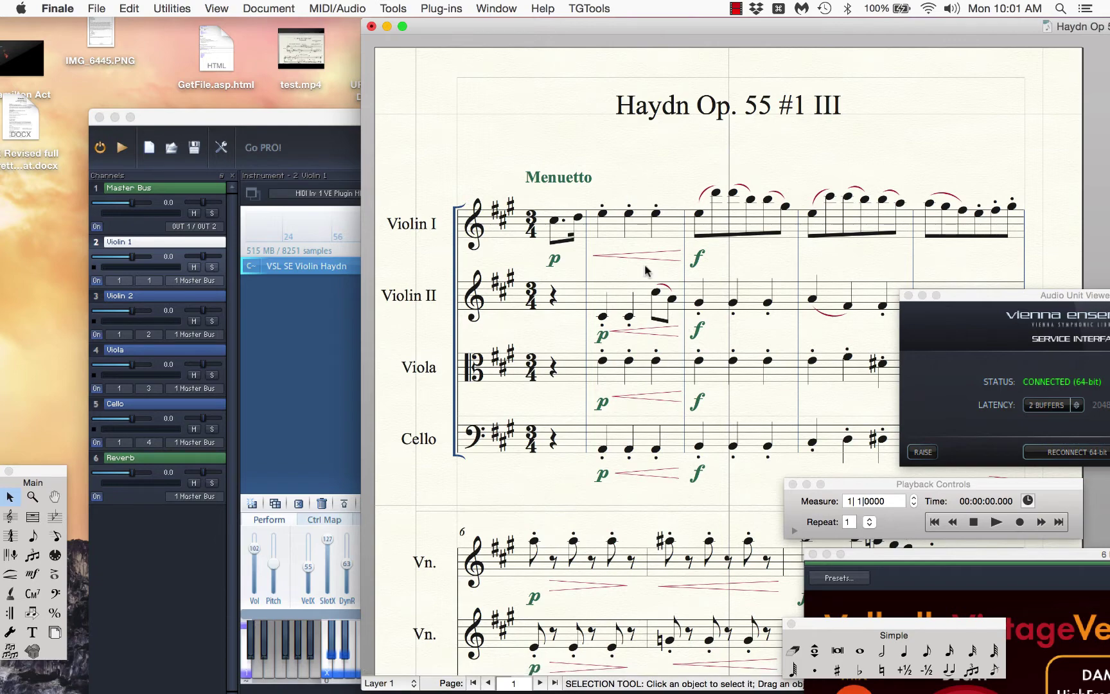
{"action": "left_click", "coordinate": [341, 120]}
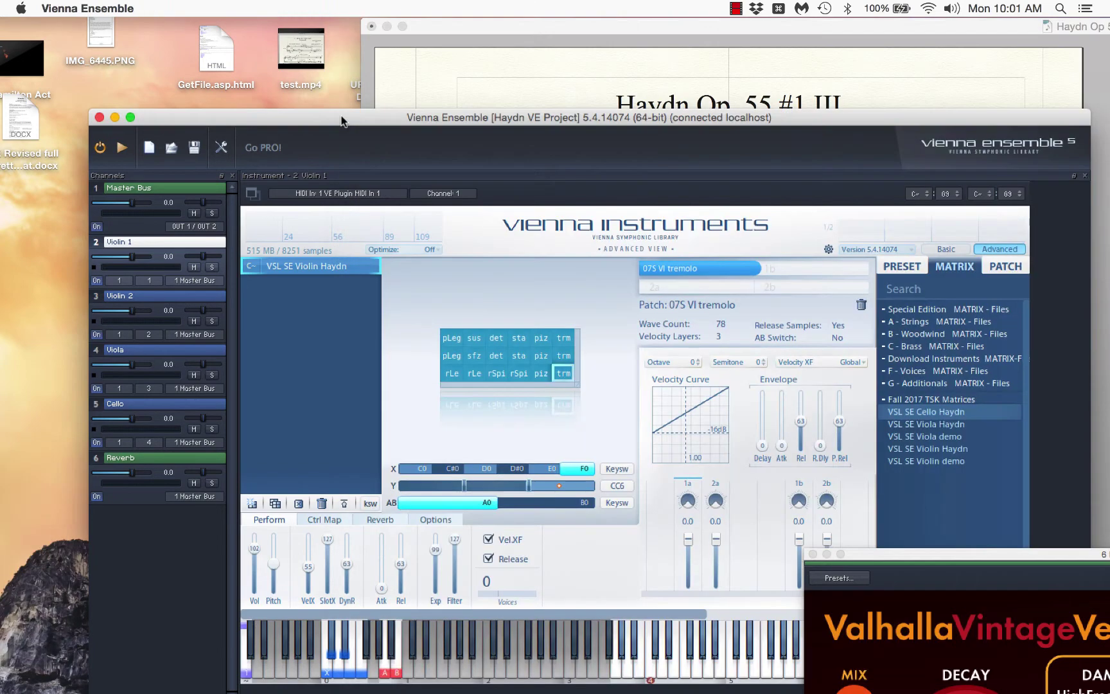
{"action": "left_click_drag", "start_coordinate": [341, 121], "coordinate": [318, 34]}
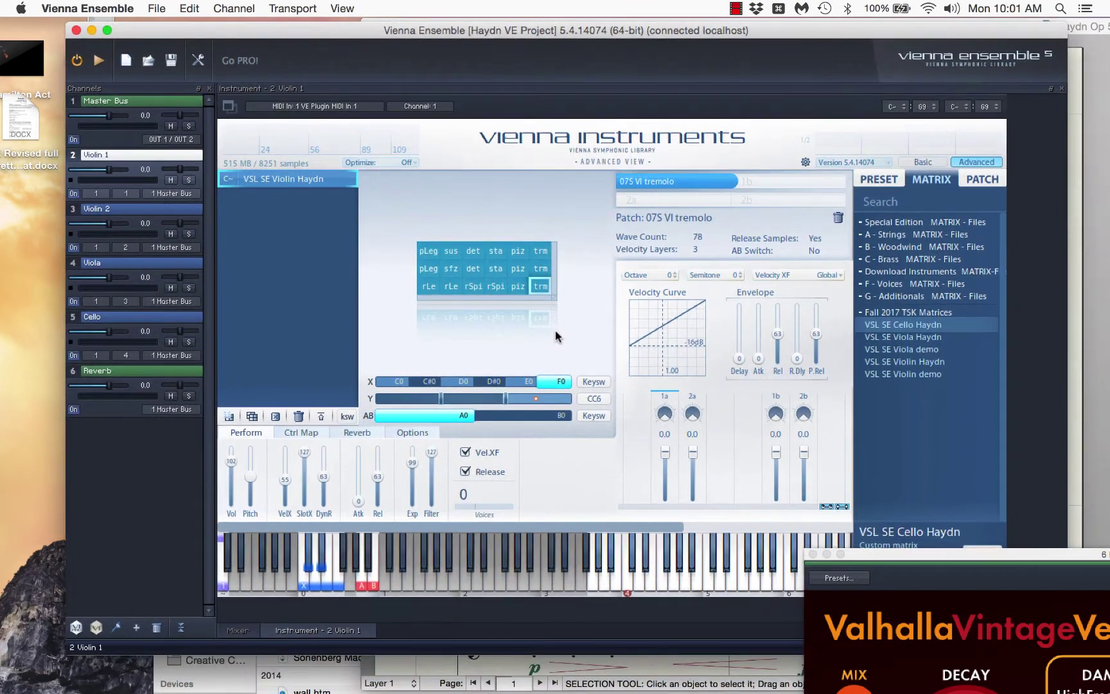
{"action": "left_click", "coordinate": [367, 434]}
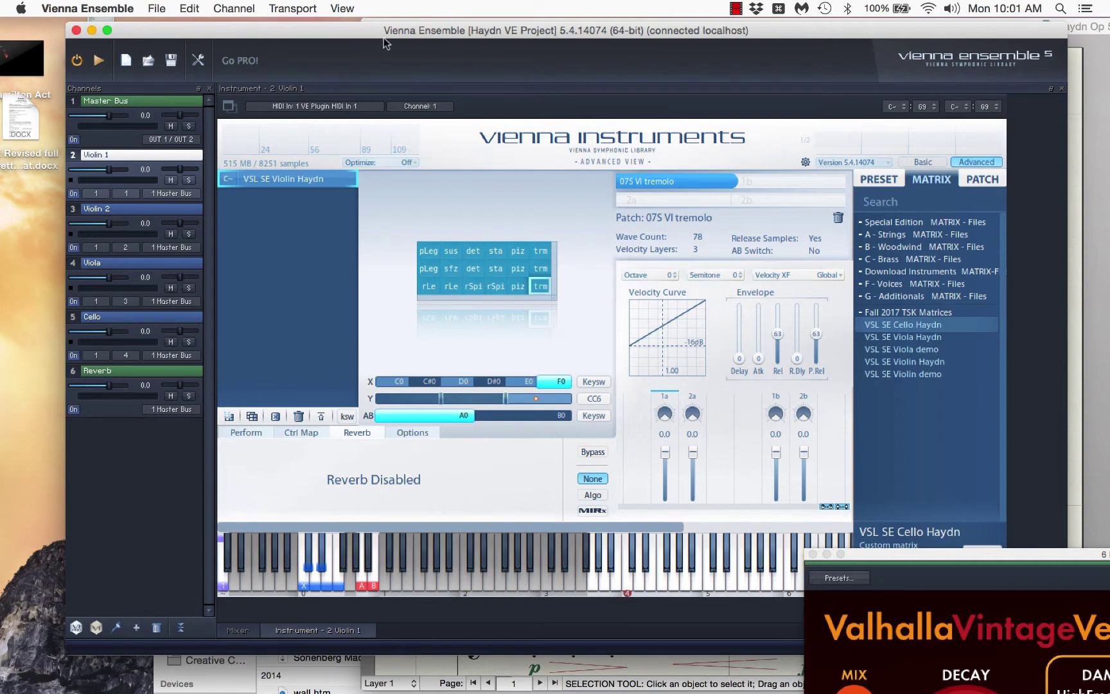
Open the Vienna Ensemble mixer, review the ValhallaVintageVerb plug-in on the Reverb channel while moving its window clear of the strips, and close it.
{"action": "left_click", "coordinate": [237, 630]}
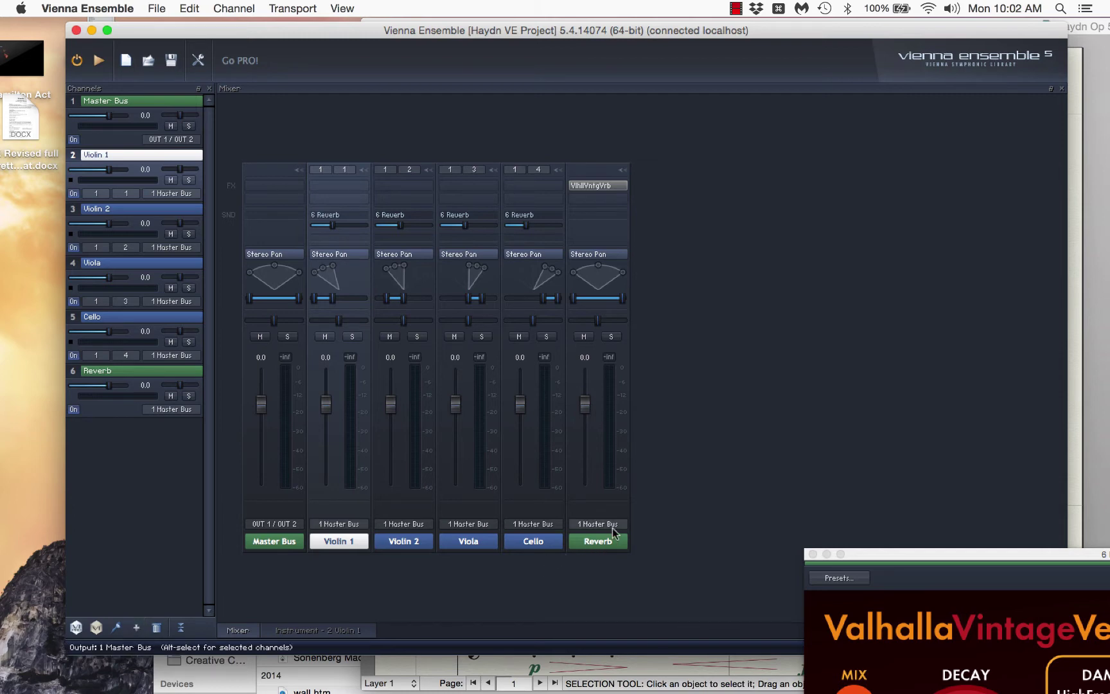
{"action": "left_click", "coordinate": [600, 185]}
{"action": "left_click", "coordinate": [599, 186]}
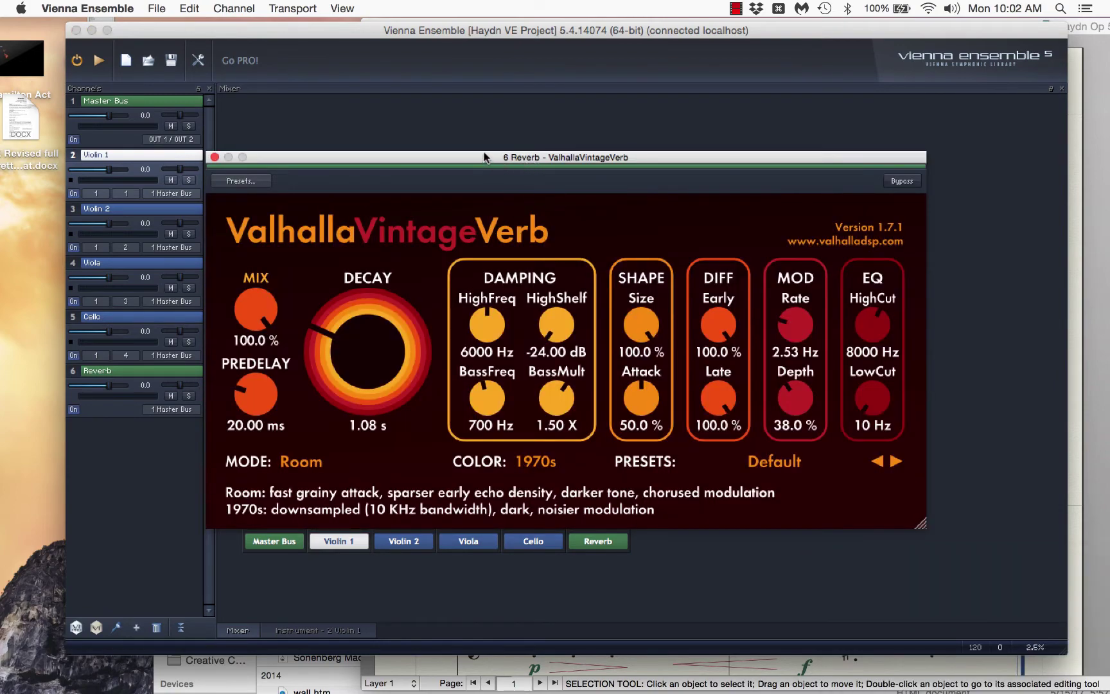
{"action": "left_click_drag", "start_coordinate": [485, 157], "coordinate": [508, 240]}
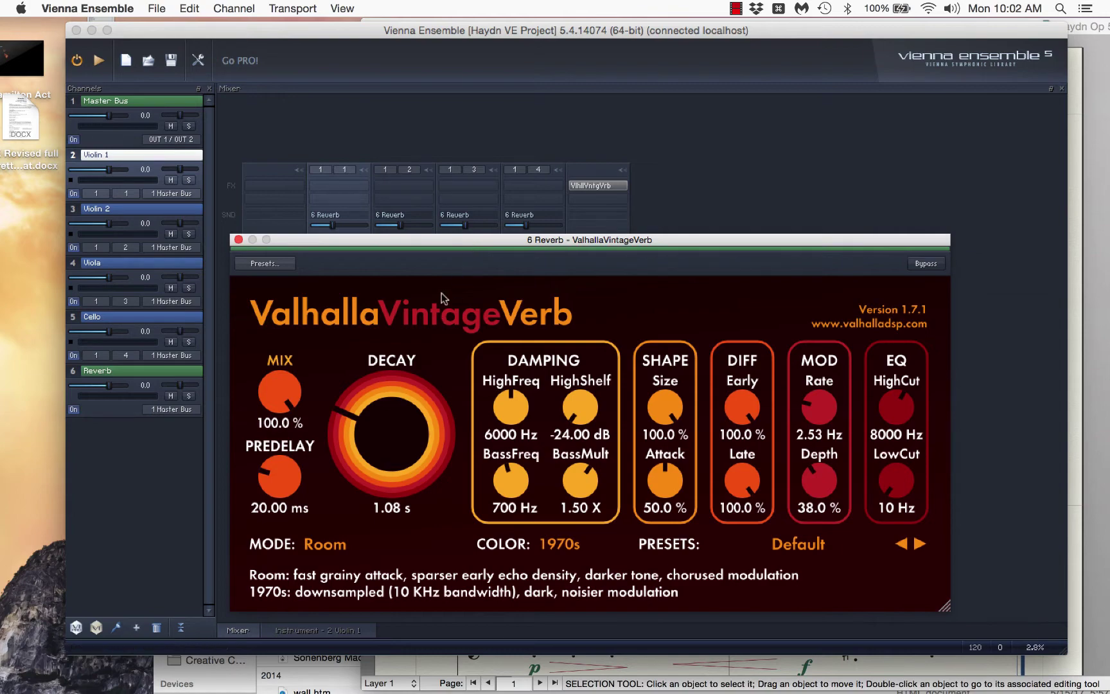
{"action": "left_click_drag", "start_coordinate": [491, 240], "coordinate": [548, 279]}
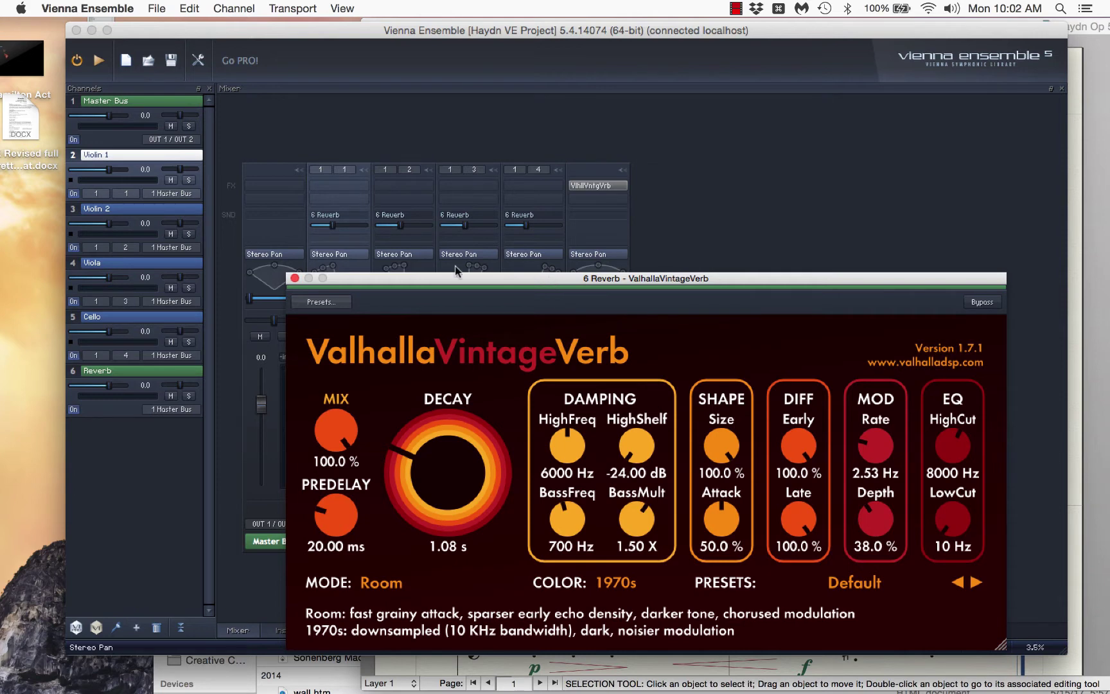
{"action": "left_click_drag", "start_coordinate": [371, 282], "coordinate": [597, 103]}
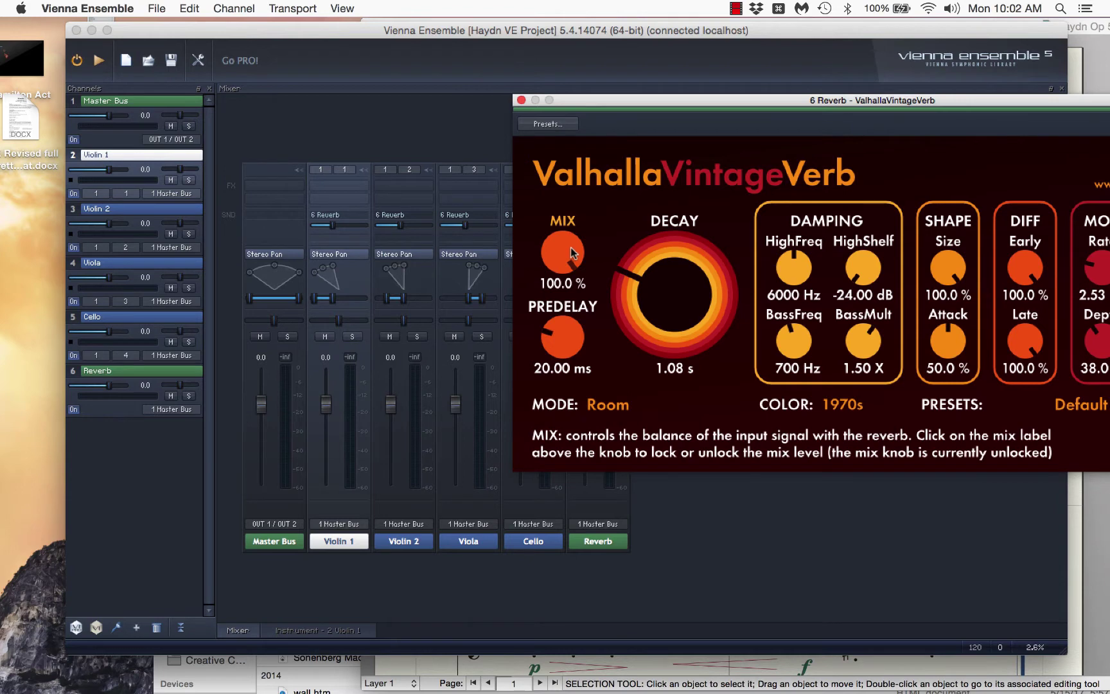
{"action": "left_click", "coordinate": [521, 101]}
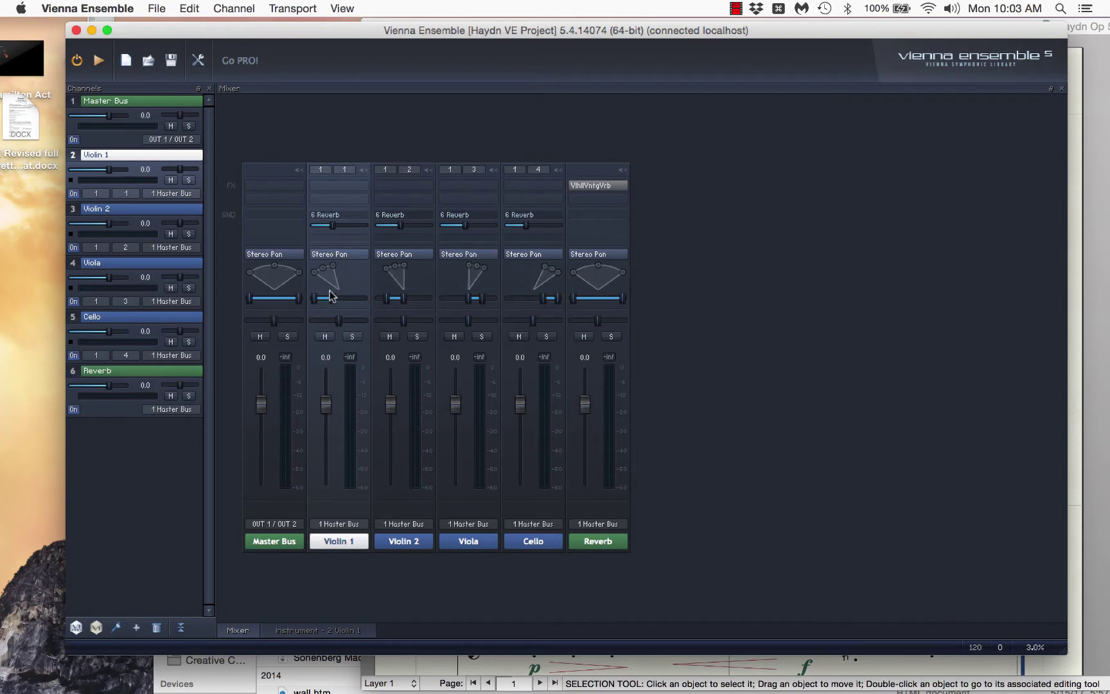
Try the Violin 1 balance fully left at L: 100, return it to center, and check the stereo pan ranges.
{"action": "mouse_move", "coordinate": [334, 298]}
{"action": "left_mouse_down"}
{"action": "mouse_move", "coordinate": [371, 307]}
{"action": "mouse_move", "coordinate": [324, 313]}
{"action": "left_mouse_up"}
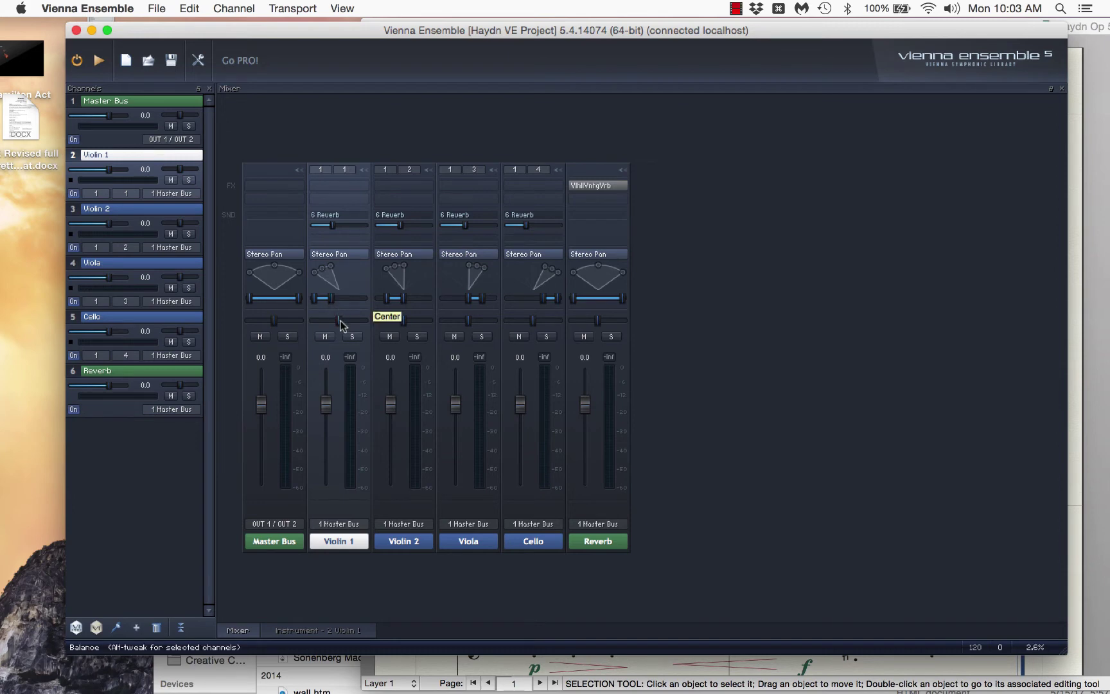
{"action": "left_click_drag", "start_coordinate": [340, 321], "coordinate": [289, 324]}
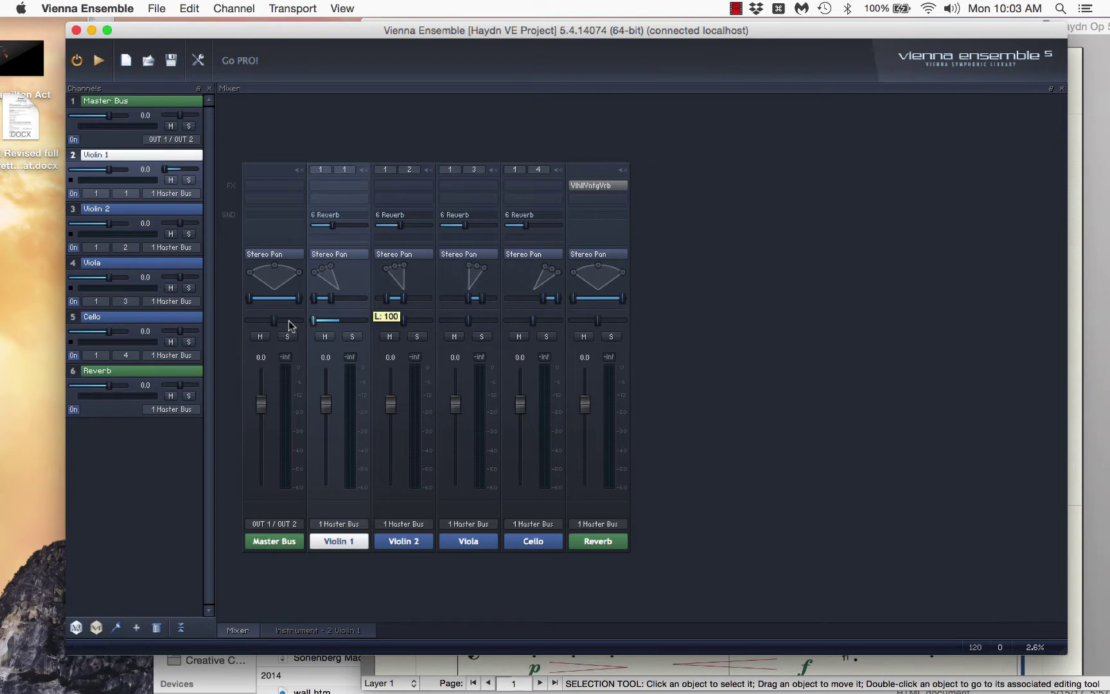
{"action": "left_click_drag", "start_coordinate": [289, 320], "coordinate": [342, 321]}
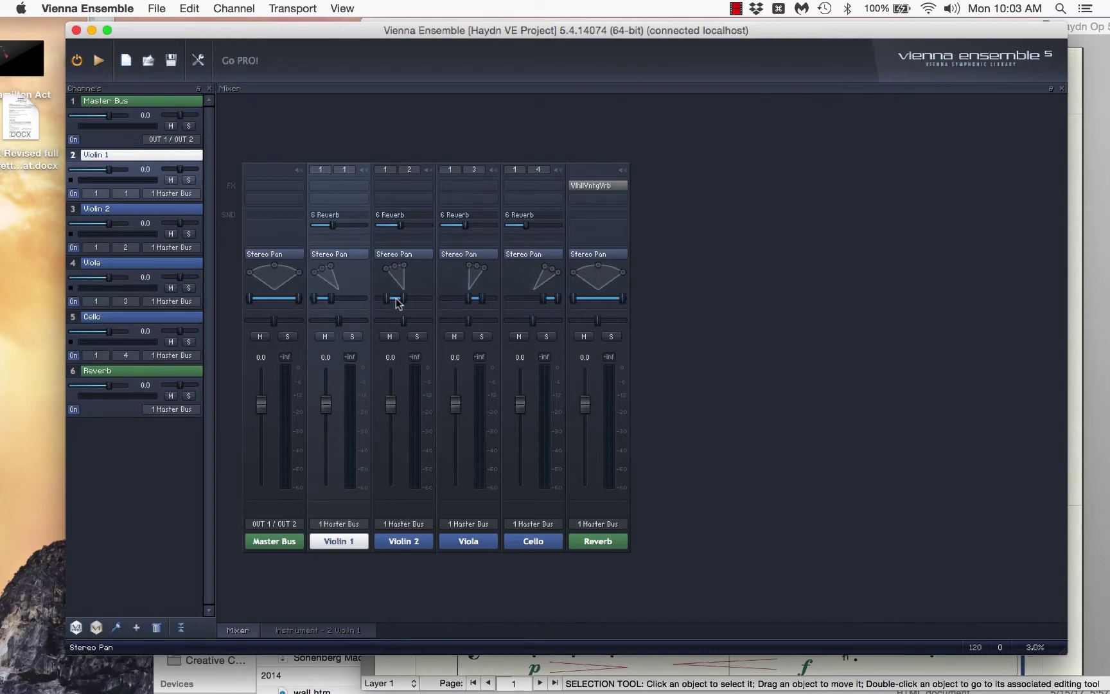
{"action": "left_click_drag", "start_coordinate": [473, 299], "coordinate": [485, 300]}
Check the reverb send levels on the Violin 1, Cello, Viola and Violin 2 channels.
{"action": "left_click", "coordinate": [331, 225]}
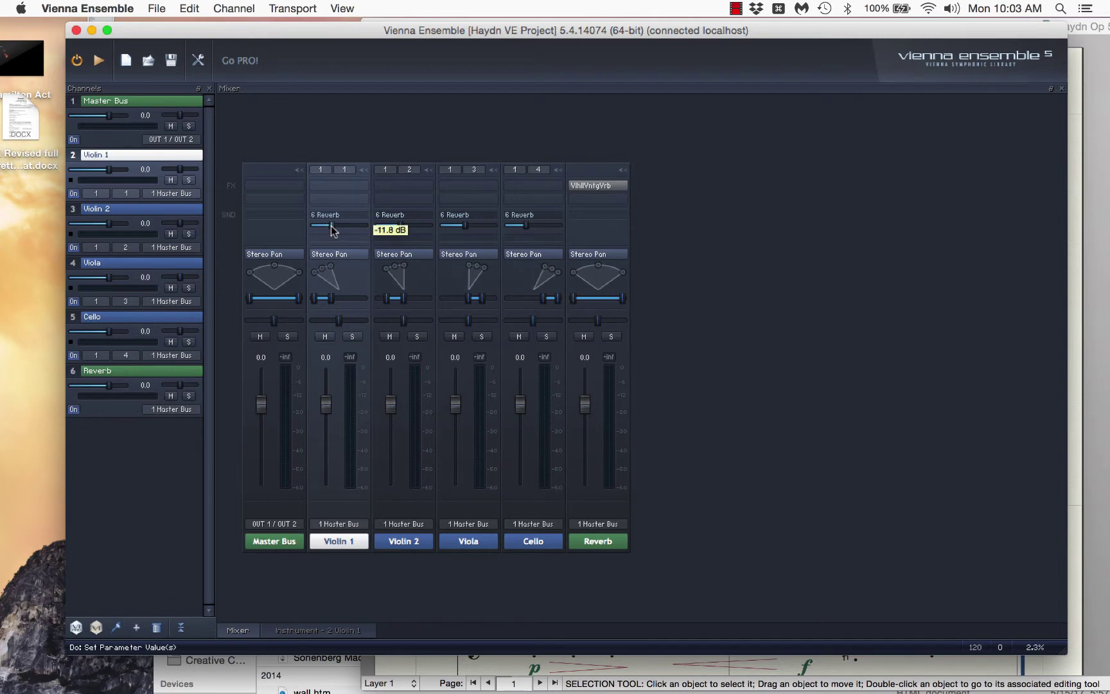
{"action": "left_click", "coordinate": [526, 226]}
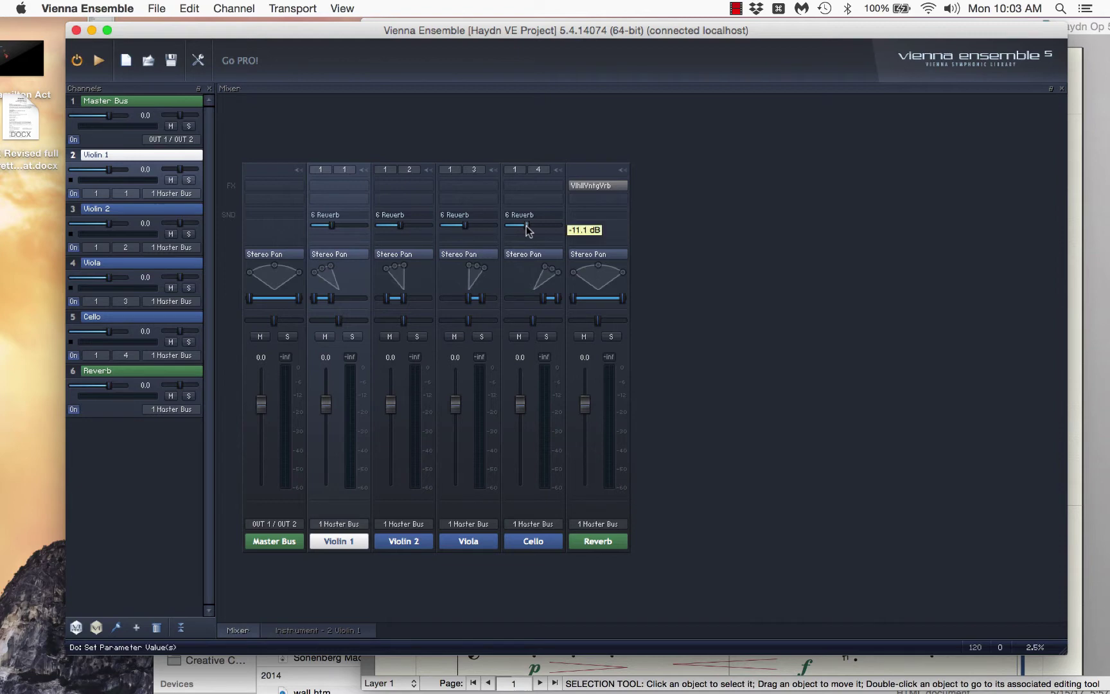
{"action": "left_click", "coordinate": [467, 227]}
{"action": "left_click", "coordinate": [400, 226]}
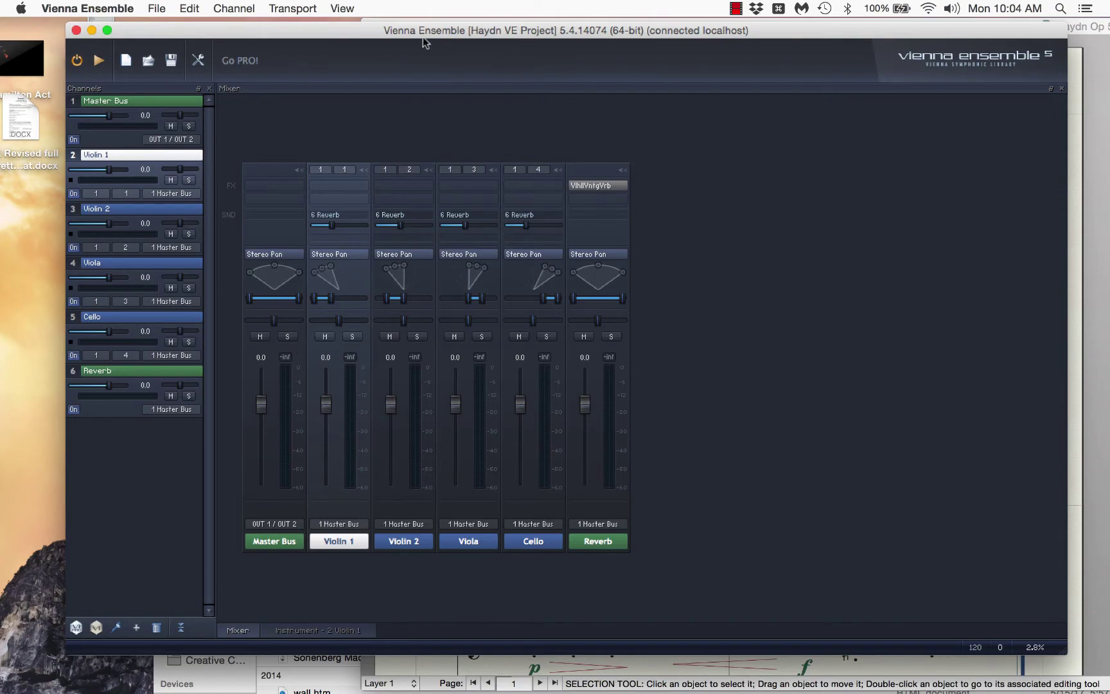
Move the Vienna Ensemble window down, switch to Finale, and shift the score window left so the whole first system is visible.
{"action": "left_click_drag", "start_coordinate": [422, 36], "coordinate": [505, 180]}
{"action": "left_click", "coordinate": [512, 151]}
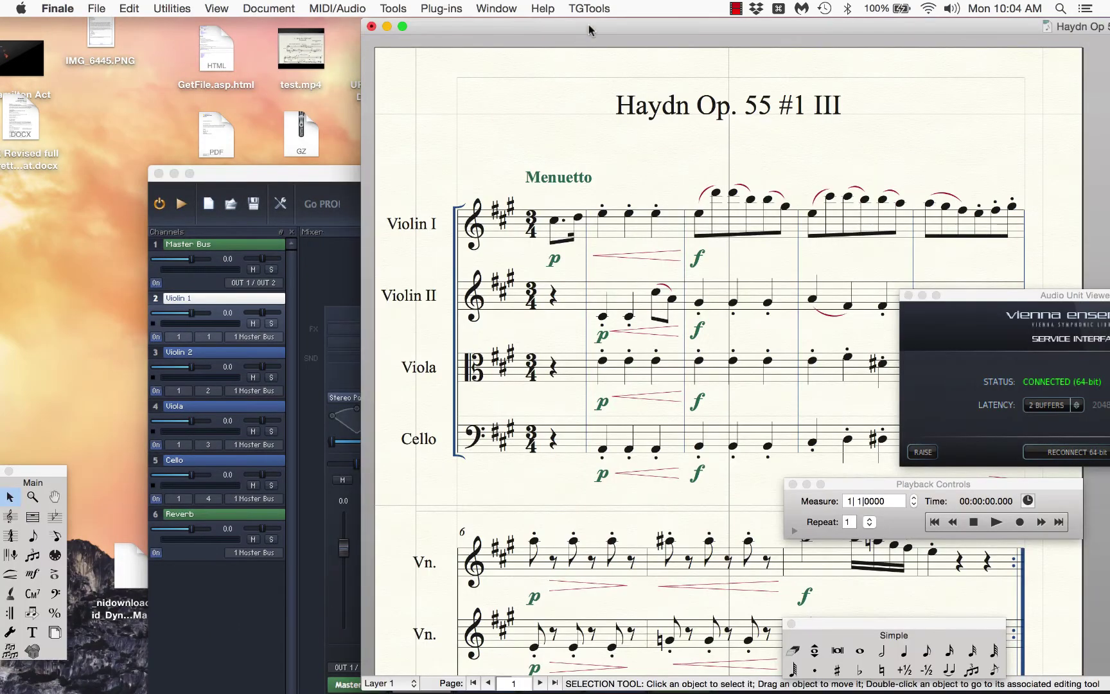
{"action": "left_click_drag", "start_coordinate": [589, 30], "coordinate": [293, 35]}
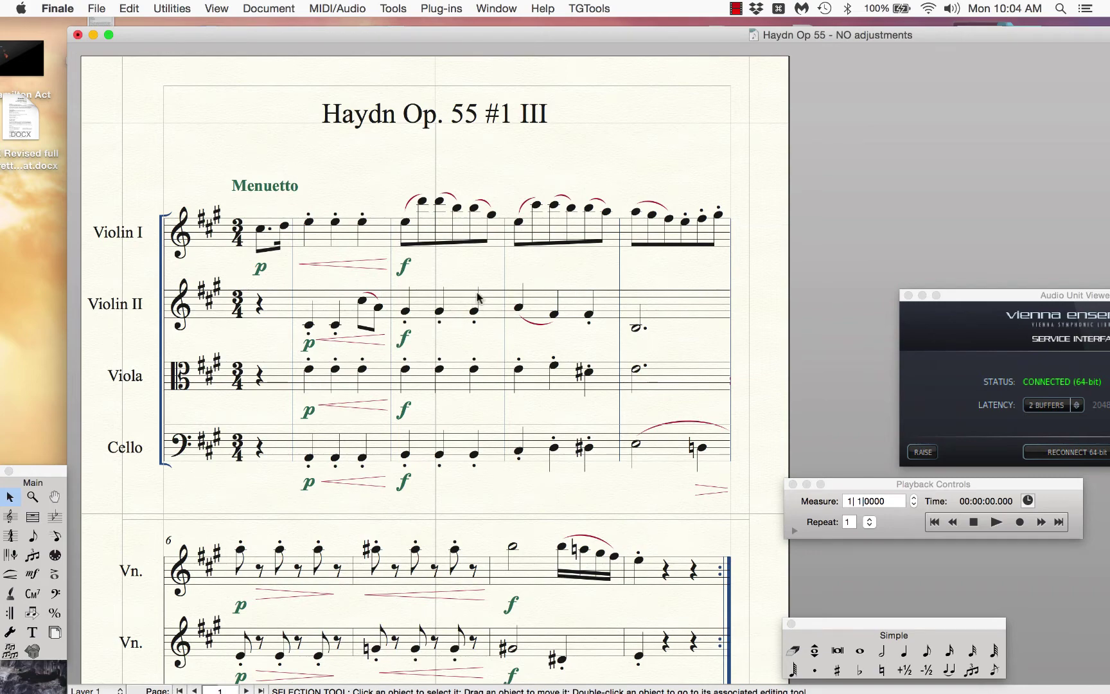
{"action": "left_click_drag", "start_coordinate": [365, 32], "coordinate": [404, 25]}
Play the Haydn excerpt from measure 1 and stop it once the repeat begins.
{"action": "left_click", "coordinate": [994, 524]}
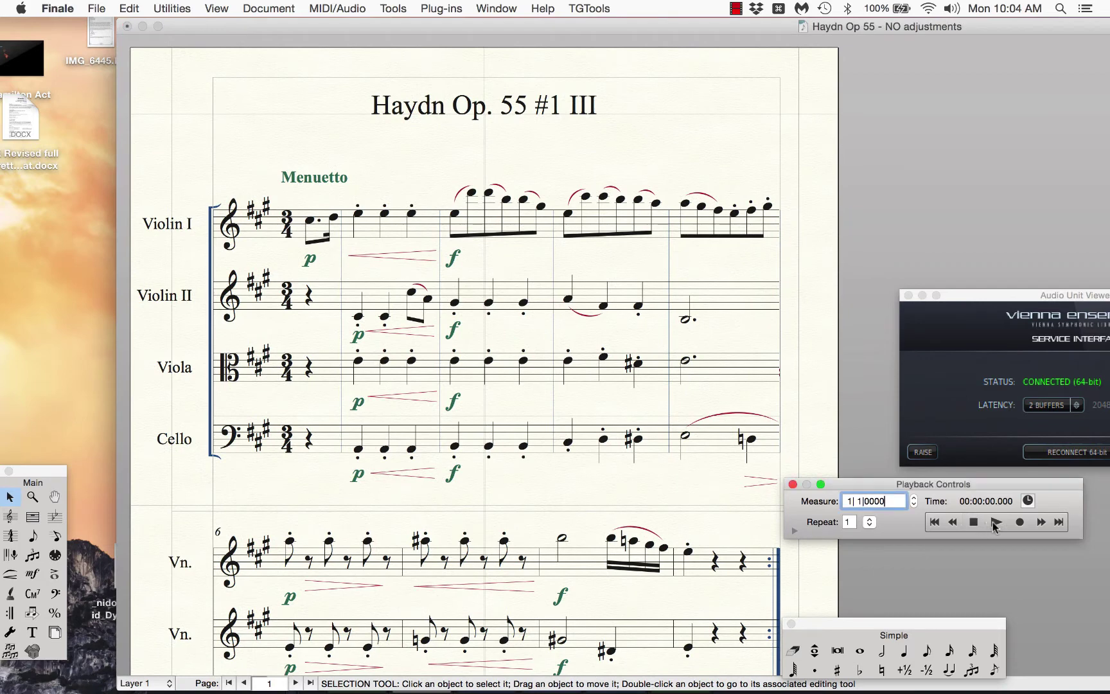
{"action": "left_click", "coordinate": [994, 522]}
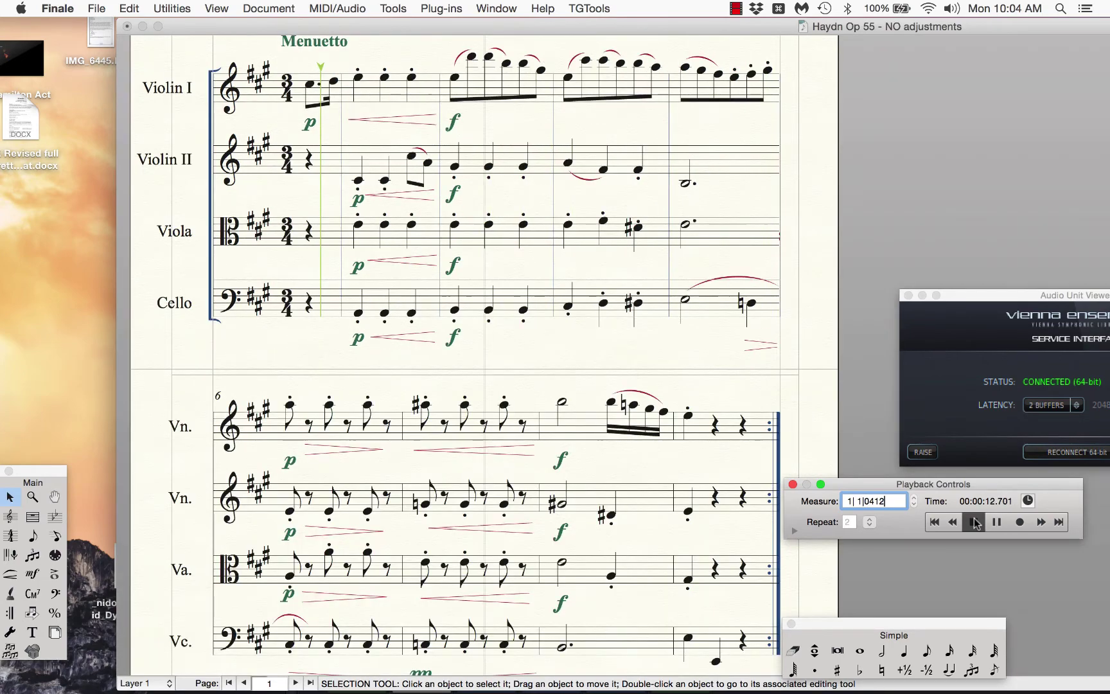
{"action": "left_click", "coordinate": [974, 522]}
Rearrange the windows so the Vienna Ensemble channel list stays visible beside the Finale score.
{"action": "left_click", "coordinate": [389, 286]}
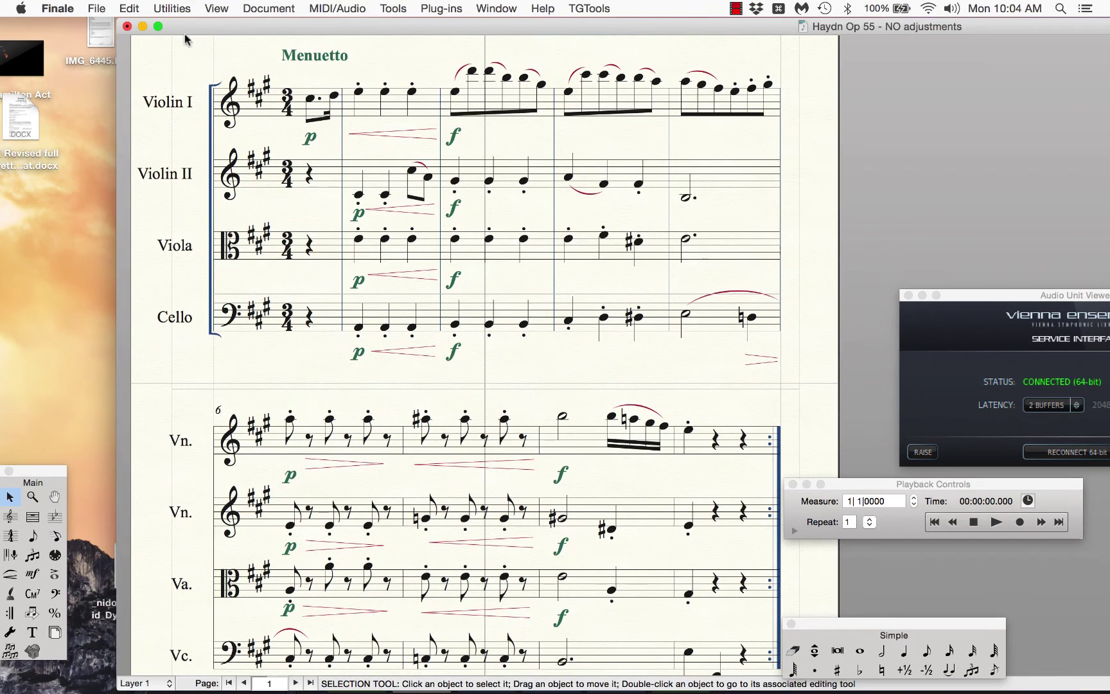
{"action": "left_click_drag", "start_coordinate": [248, 24], "coordinate": [404, 0]}
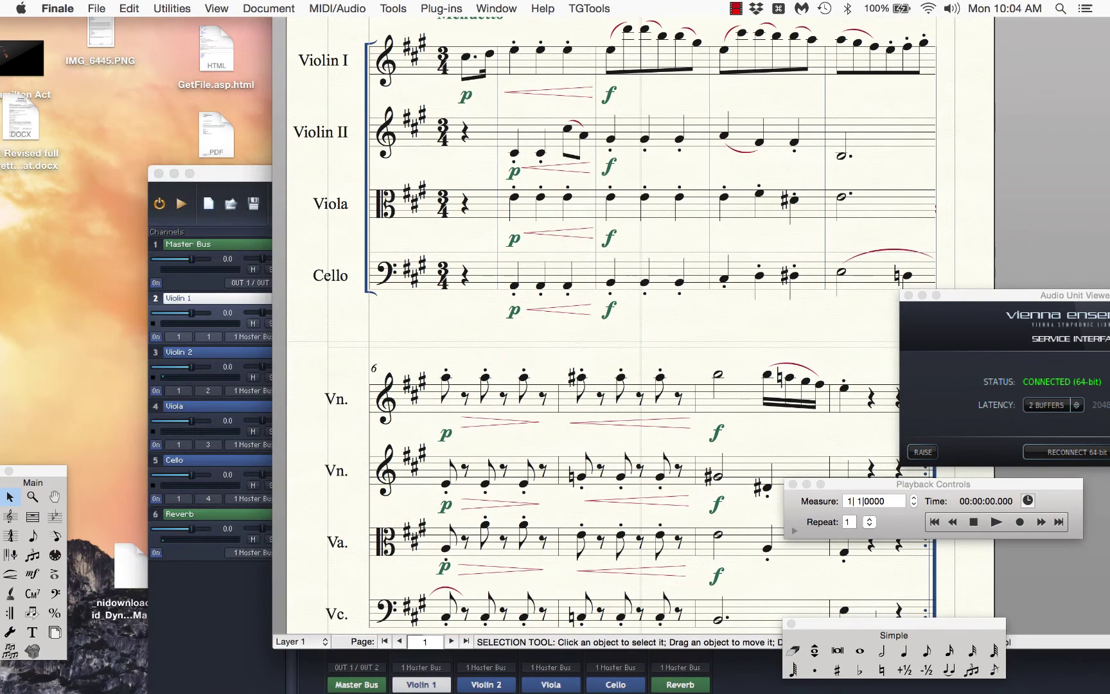
{"action": "left_click", "coordinate": [230, 172]}
{"action": "left_click_drag", "start_coordinate": [230, 172], "coordinate": [67, 61]}
{"action": "left_click", "coordinate": [429, 40]}
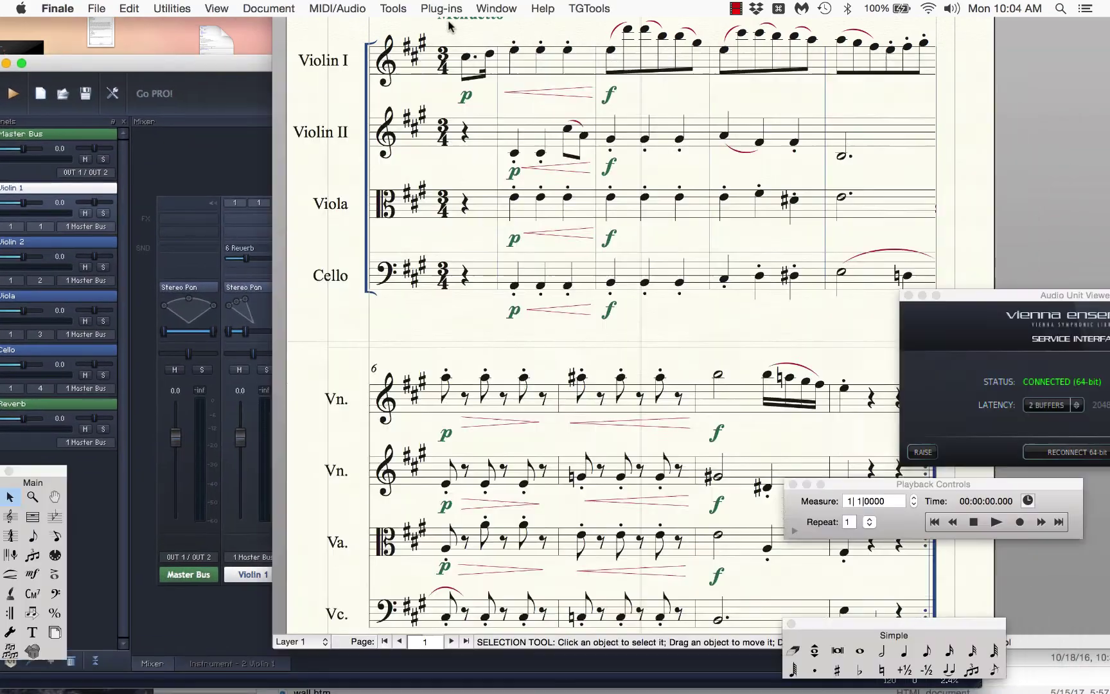
{"action": "left_click_drag", "start_coordinate": [493, 27], "coordinate": [353, 19]}
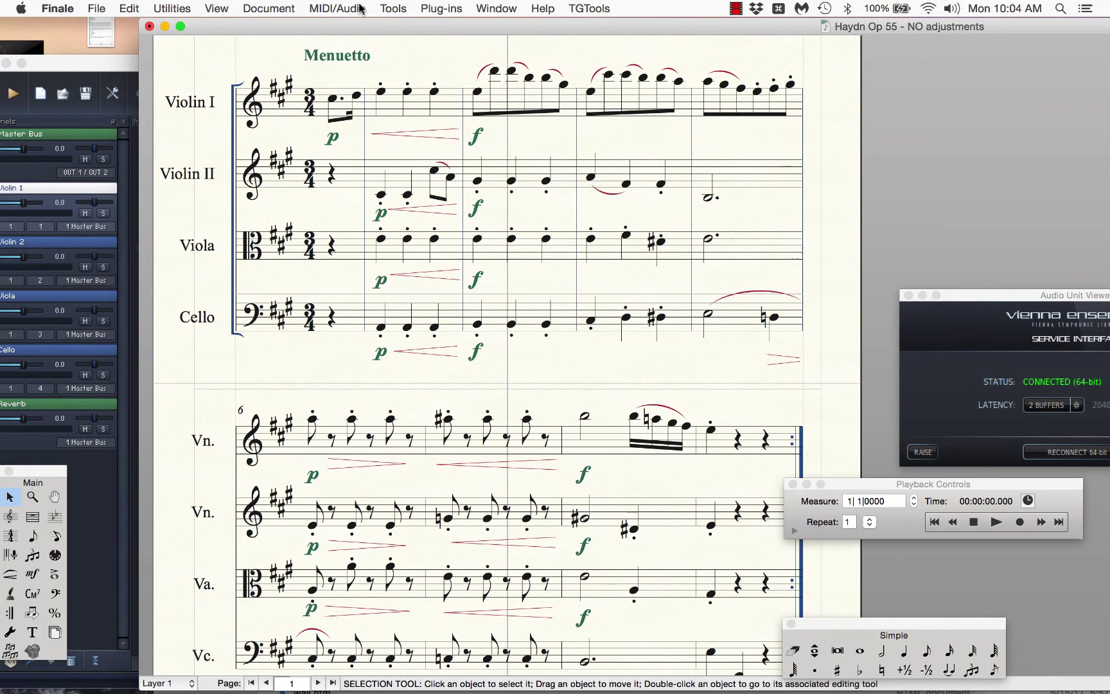
Nudge the p dynamic under the first violin's measure 6 slightly up and to the left.
{"action": "left_click", "coordinate": [310, 479]}
{"action": "left_click_drag", "start_coordinate": [313, 479], "coordinate": [307, 469]}
Set the <> Hairpin Pair Emphasis to 80 % in the Human Playback Dynamics/Volume preferences and play the score to hear it.
{"action": "left_click", "coordinate": [352, 10]}
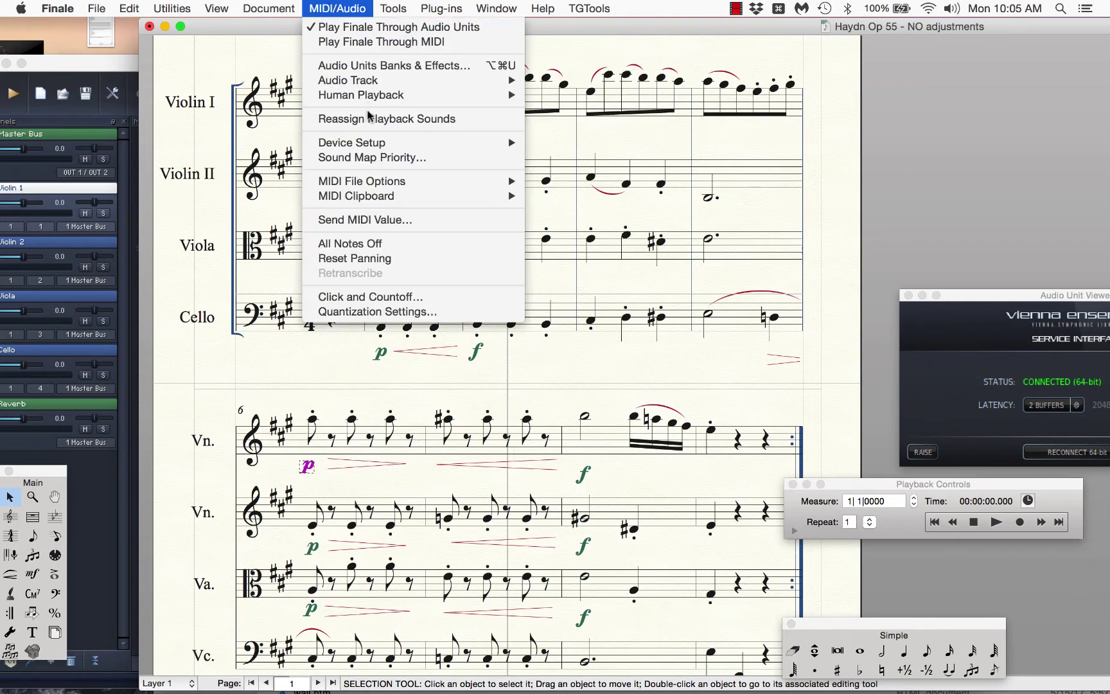
{"action": "mouse_move", "coordinate": [387, 94]}
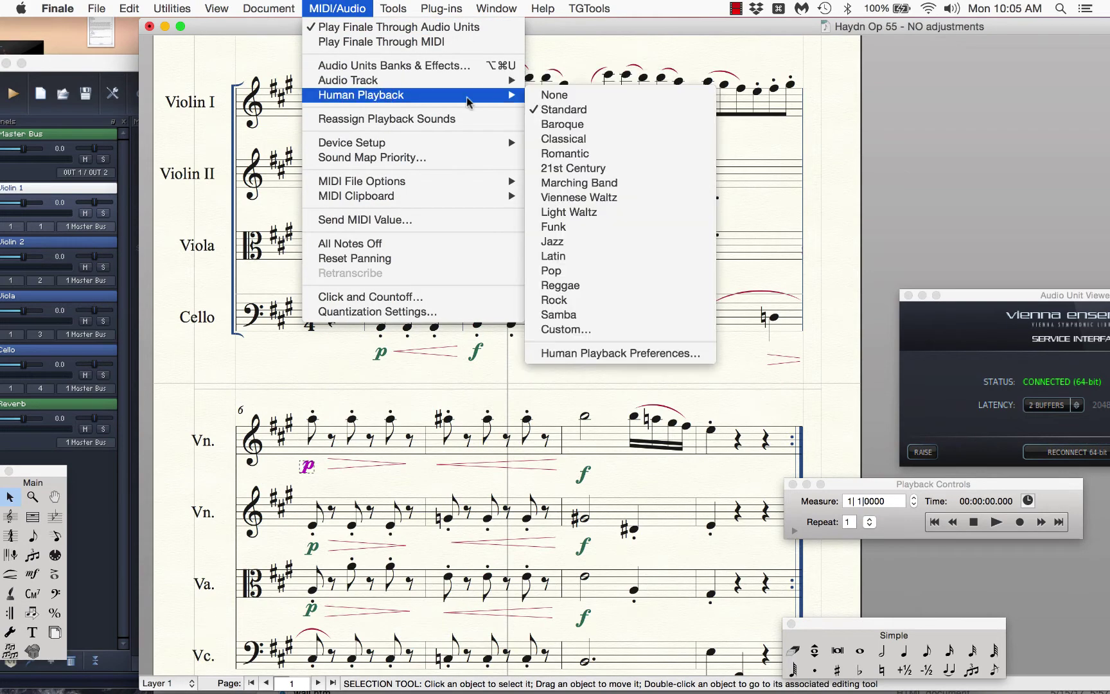
{"action": "left_click", "coordinate": [636, 352]}
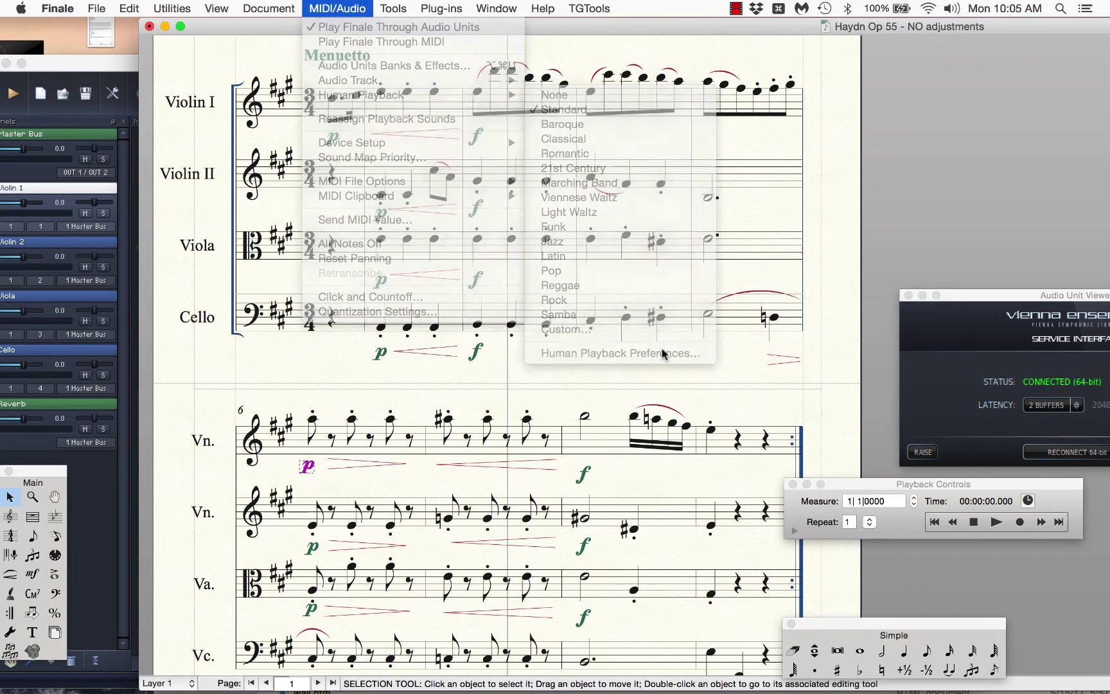
{"action": "left_click", "coordinate": [468, 134]}
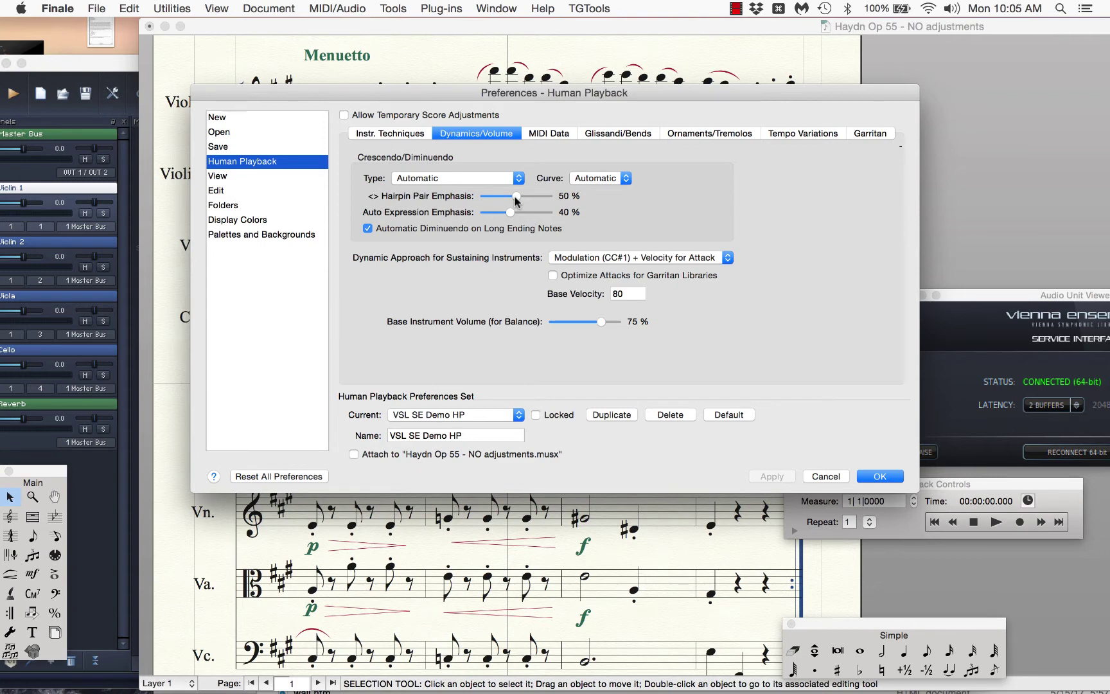
{"action": "left_click_drag", "start_coordinate": [527, 201], "coordinate": [535, 202]}
{"action": "left_click_drag", "start_coordinate": [537, 202], "coordinate": [539, 202]}
{"action": "left_click", "coordinate": [891, 479]}
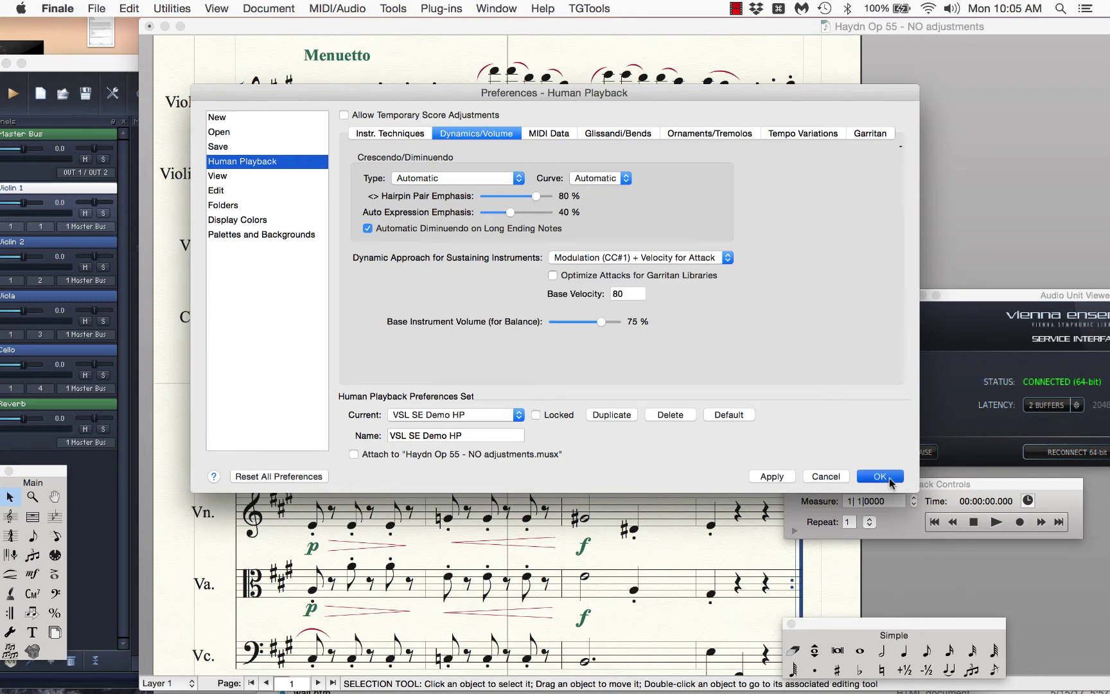
{"action": "left_click", "coordinate": [995, 523]}
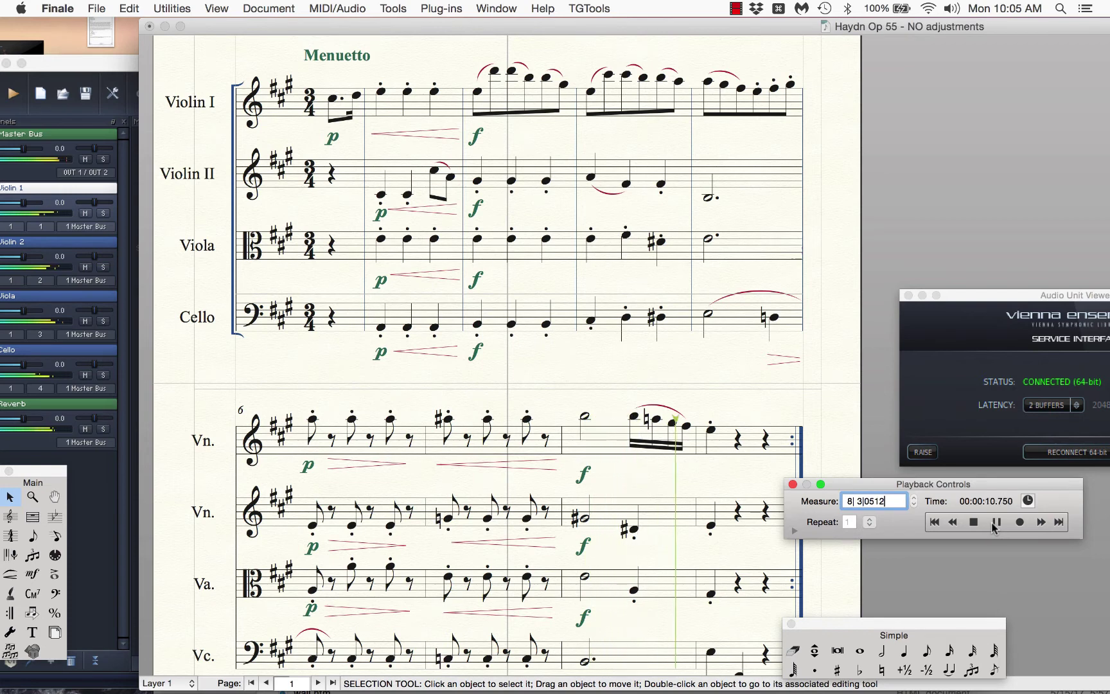
{"action": "left_click", "coordinate": [974, 522]}
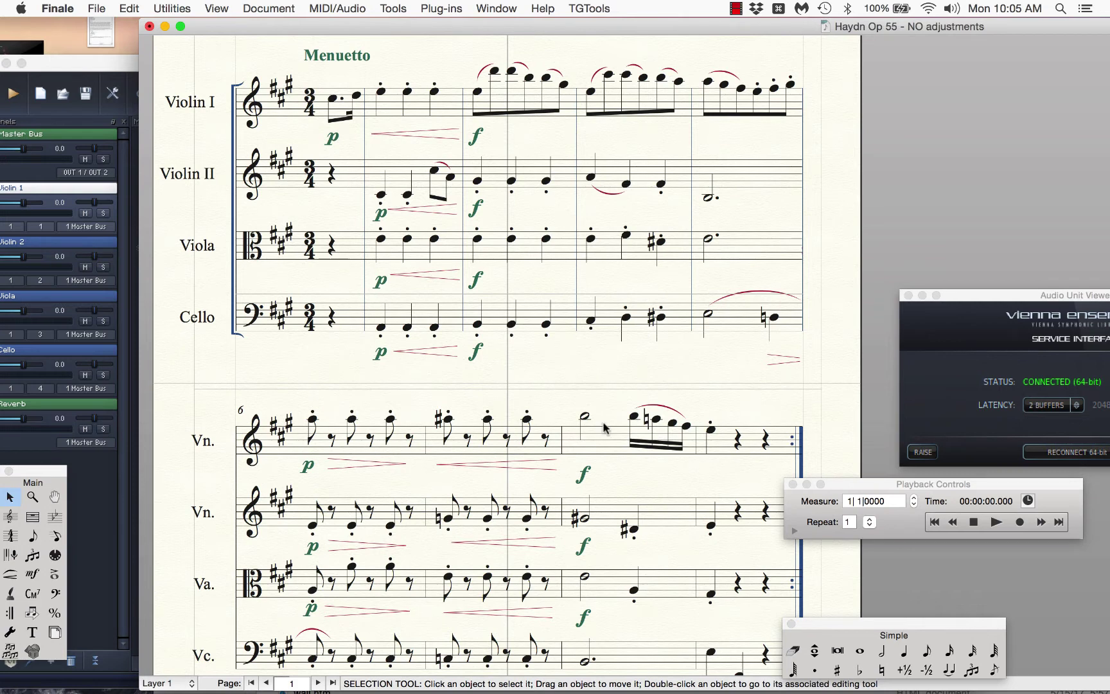
Zoom the score to 120 % and move its window right to uncover the Vienna Ensemble mixer.
{"action": "key", "text": "super+3"}
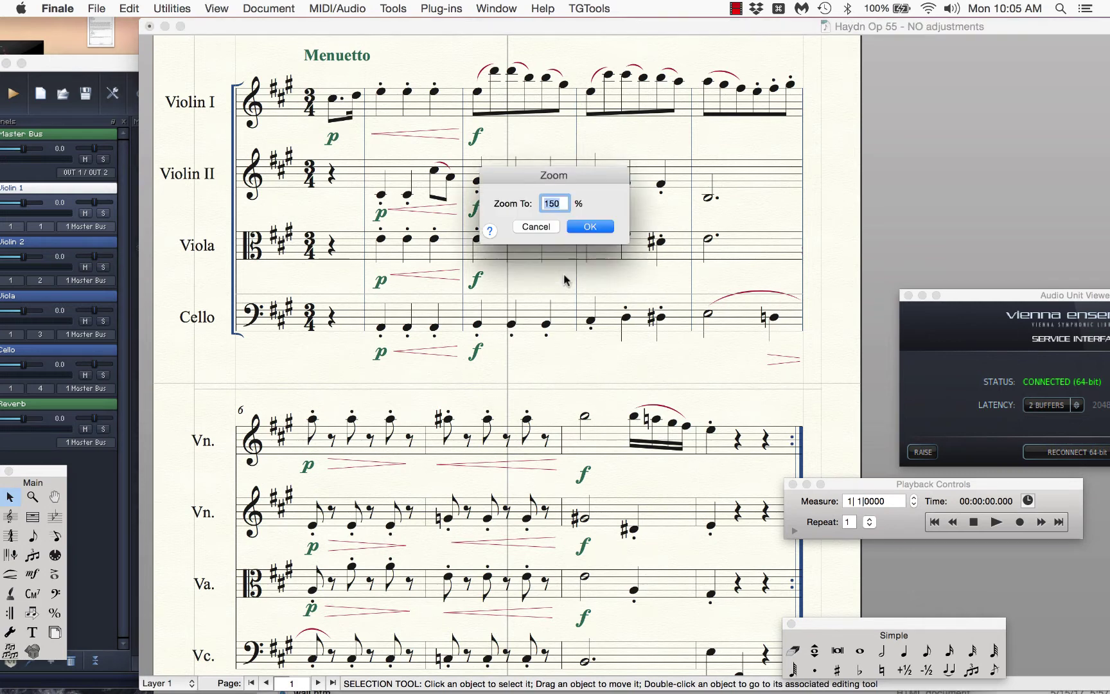
{"action": "type", "text": "120"}
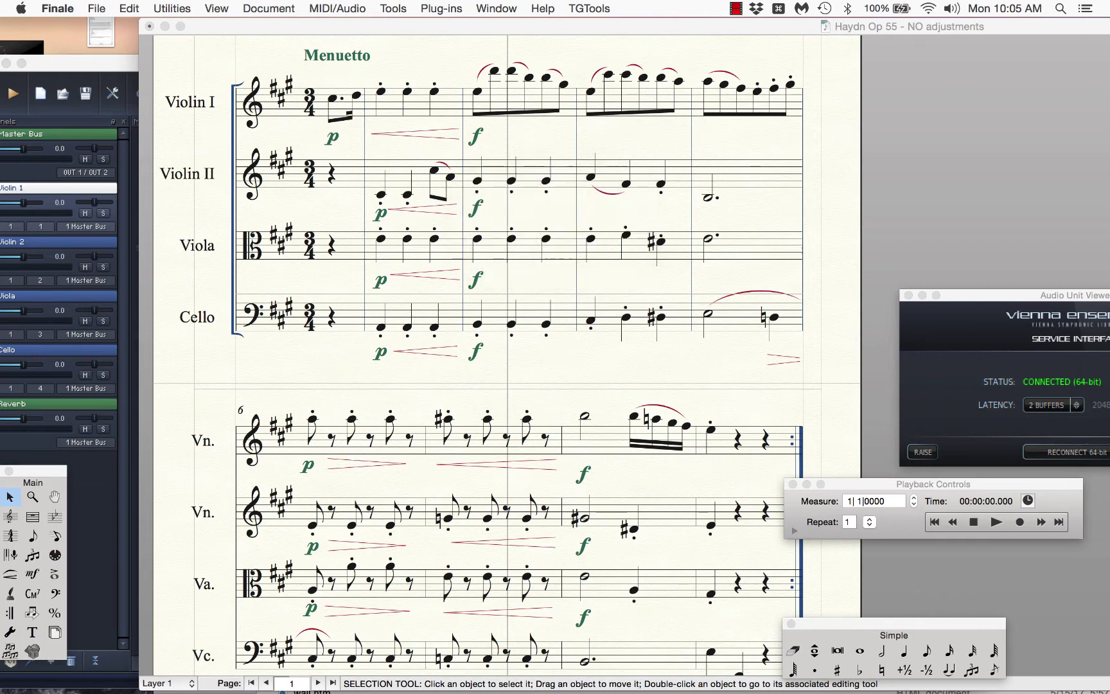
{"action": "key", "text": "Return"}
{"action": "scroll", "coordinate": [550, 503], "scroll_direction": "up", "scroll_amount": 3}
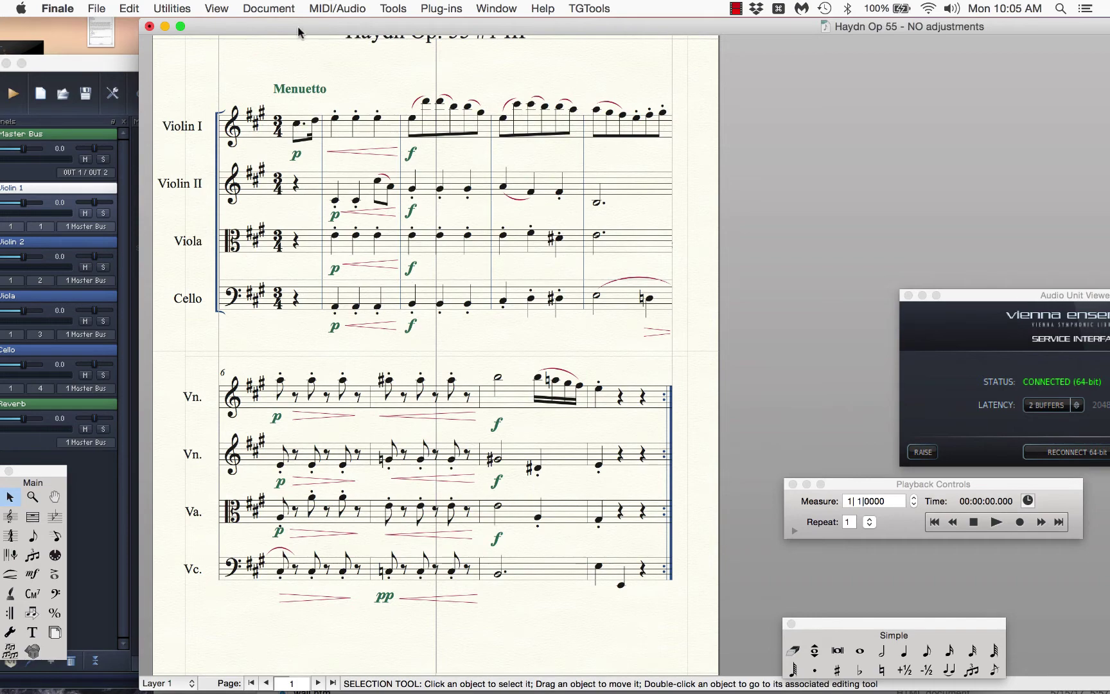
{"action": "left_click_drag", "start_coordinate": [306, 29], "coordinate": [482, 25]}
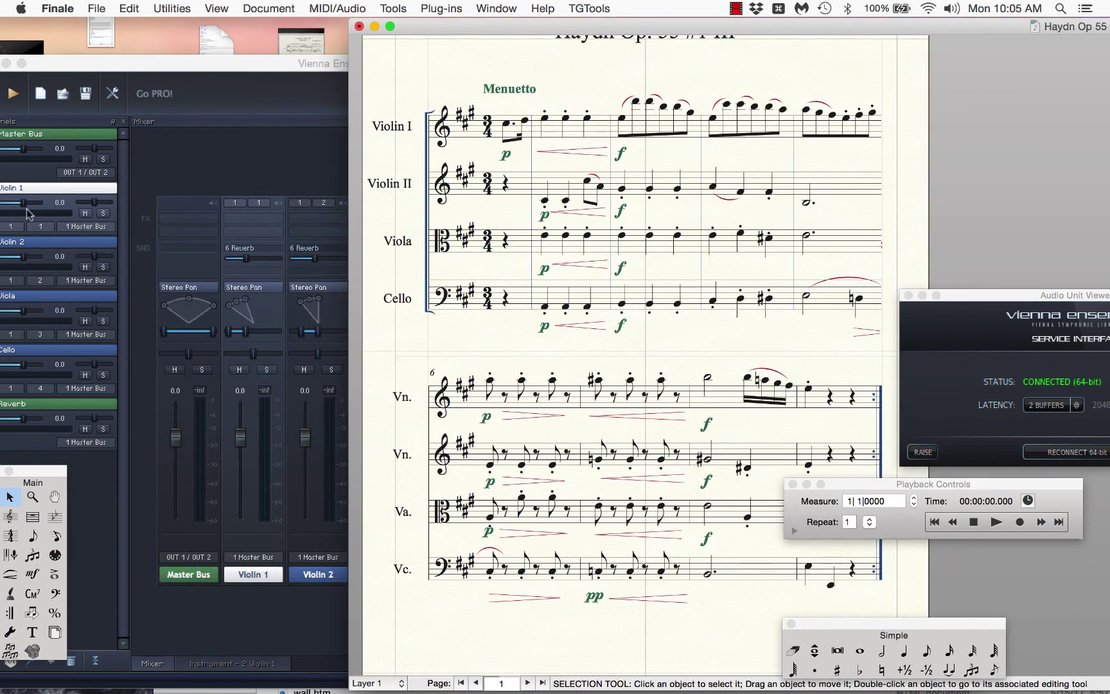
Open the Violin 1 instrument in Vienna Ensemble and examine the repetition legato and spiccato patches in its matrix's third row.
{"action": "double_click", "coordinate": [45, 193]}
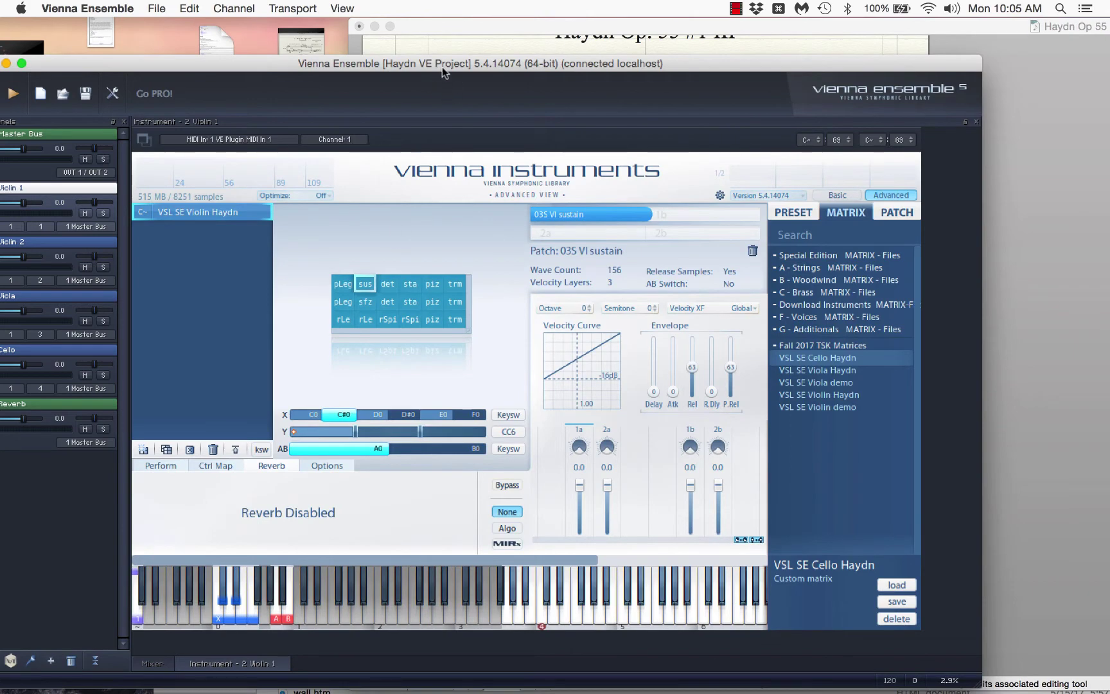
{"action": "left_click_drag", "start_coordinate": [442, 67], "coordinate": [497, 87]}
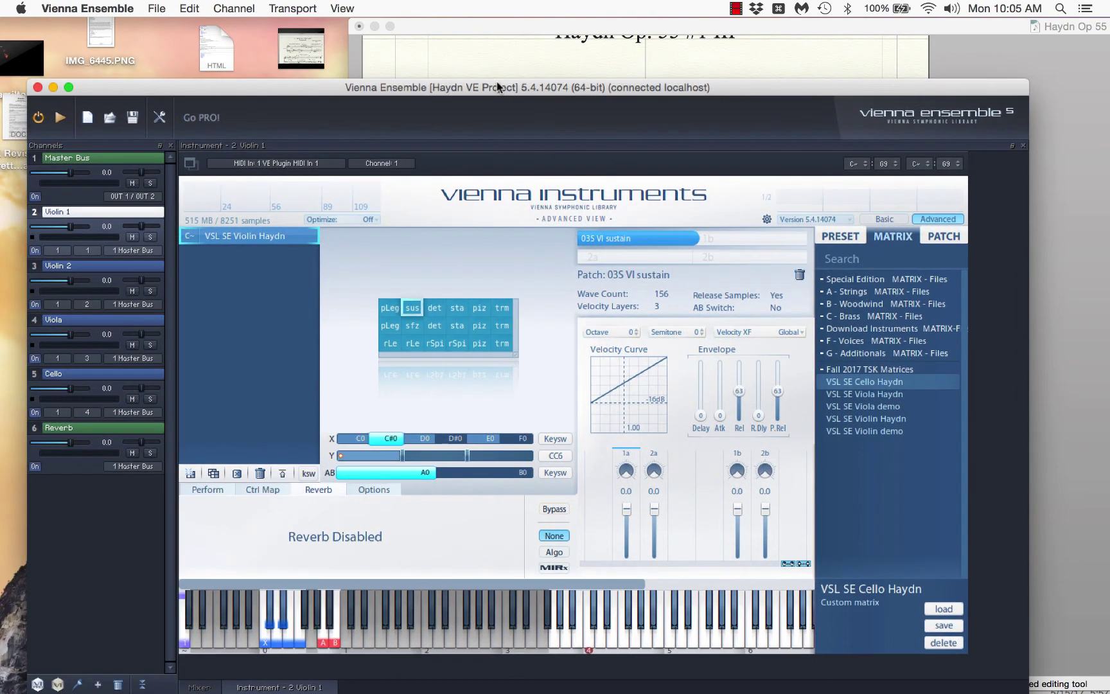
{"action": "left_click", "coordinate": [439, 347]}
{"action": "left_click", "coordinate": [399, 344]}
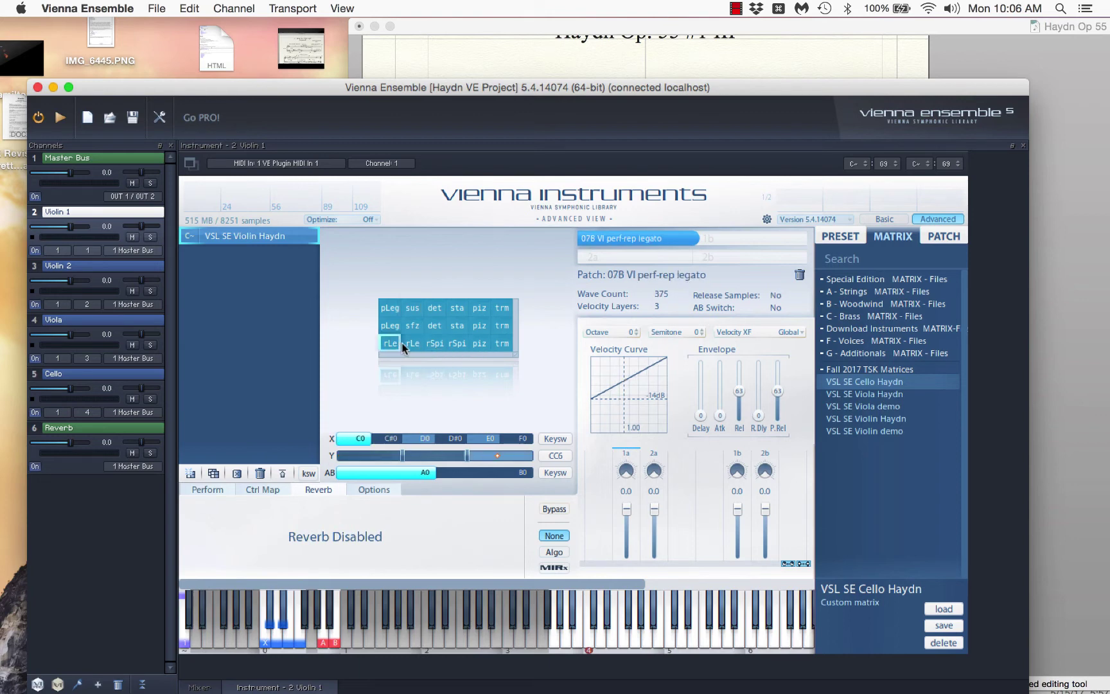
{"action": "left_click", "coordinate": [435, 348]}
{"action": "left_click", "coordinate": [457, 346]}
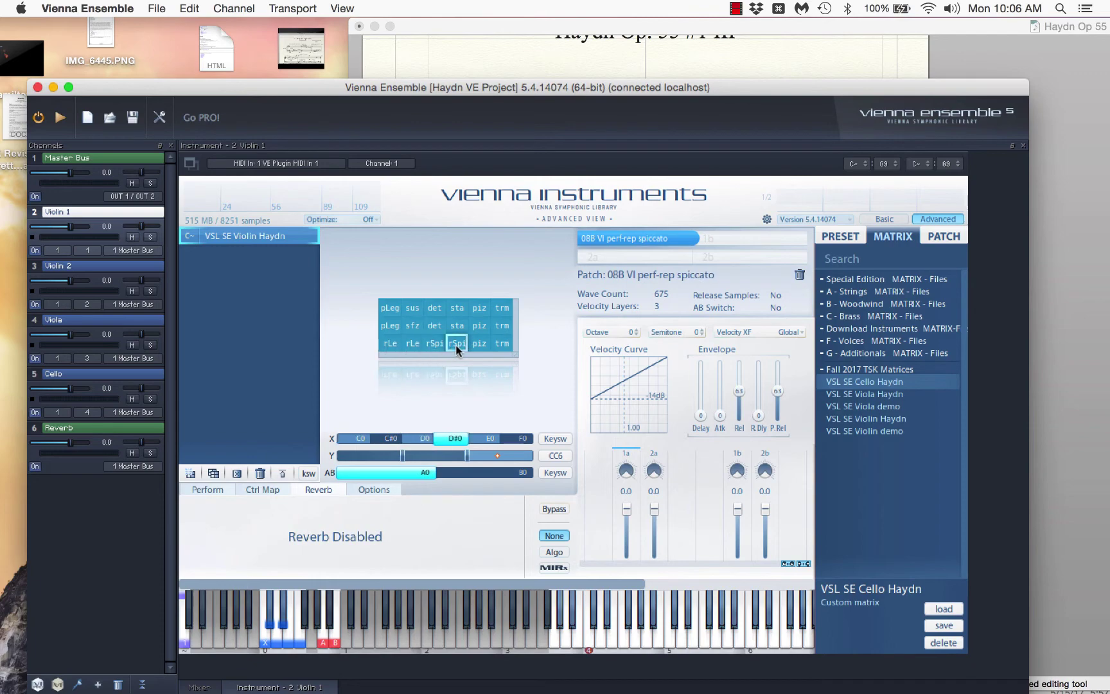
{"action": "left_click", "coordinate": [435, 344]}
{"action": "left_click", "coordinate": [393, 342]}
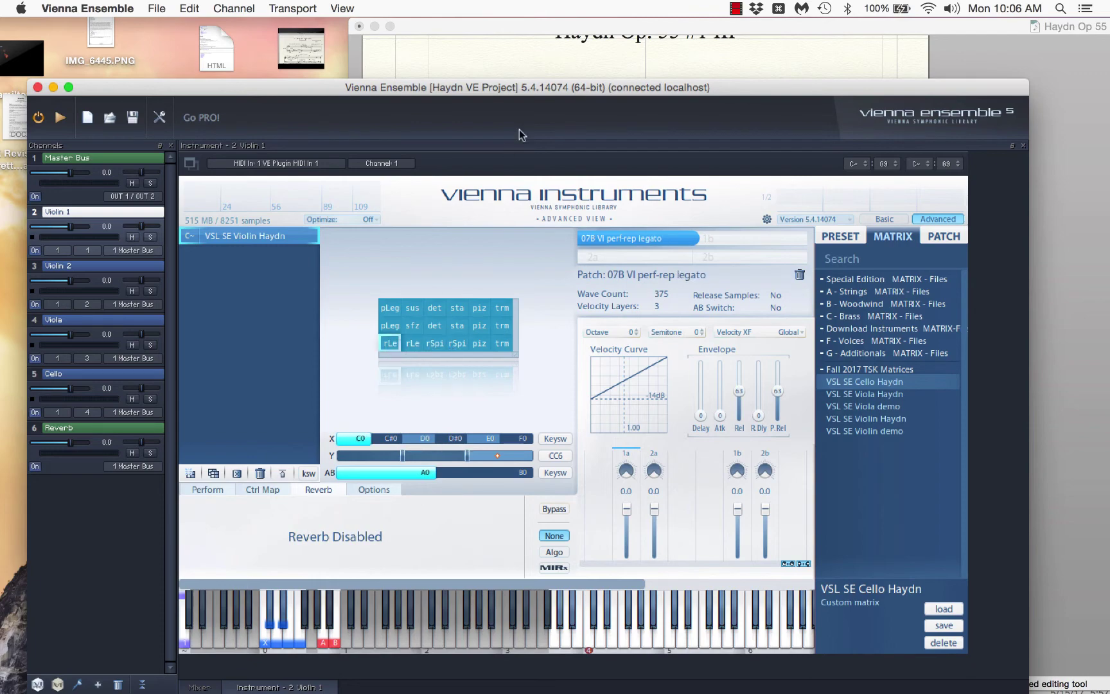
Switch to the Finale score and target controller 6 (Data entry) with the MIDI tool for Violin II measure 3.
{"action": "left_click", "coordinate": [554, 67]}
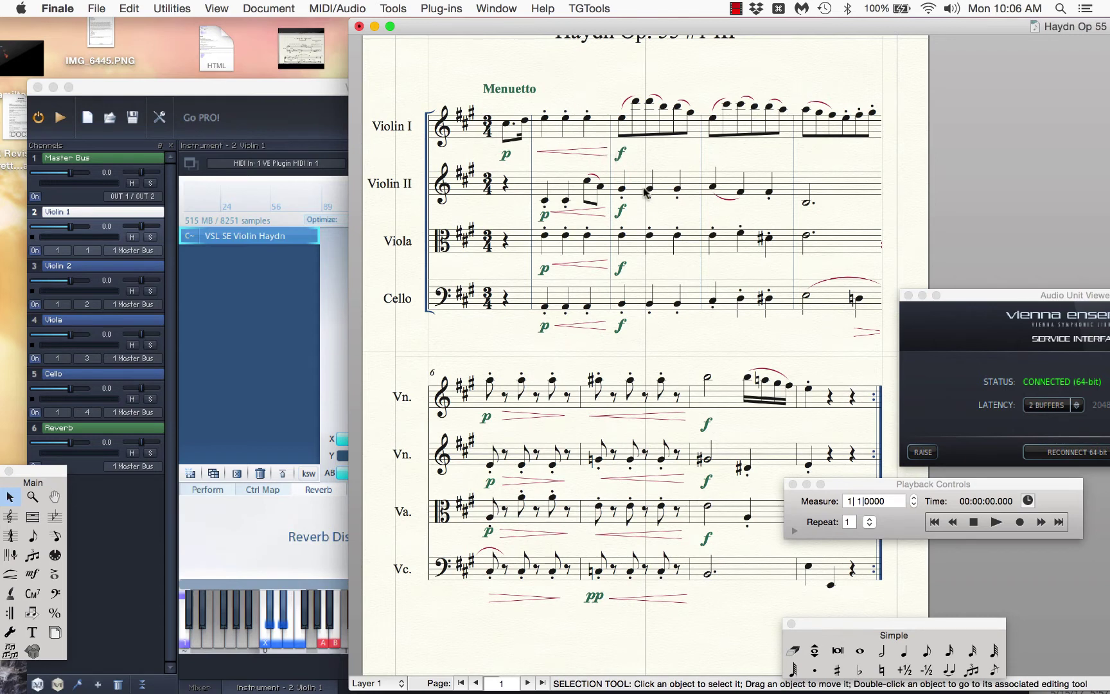
{"action": "left_click_drag", "start_coordinate": [615, 27], "coordinate": [725, 25]}
{"action": "left_click", "coordinate": [750, 178]}
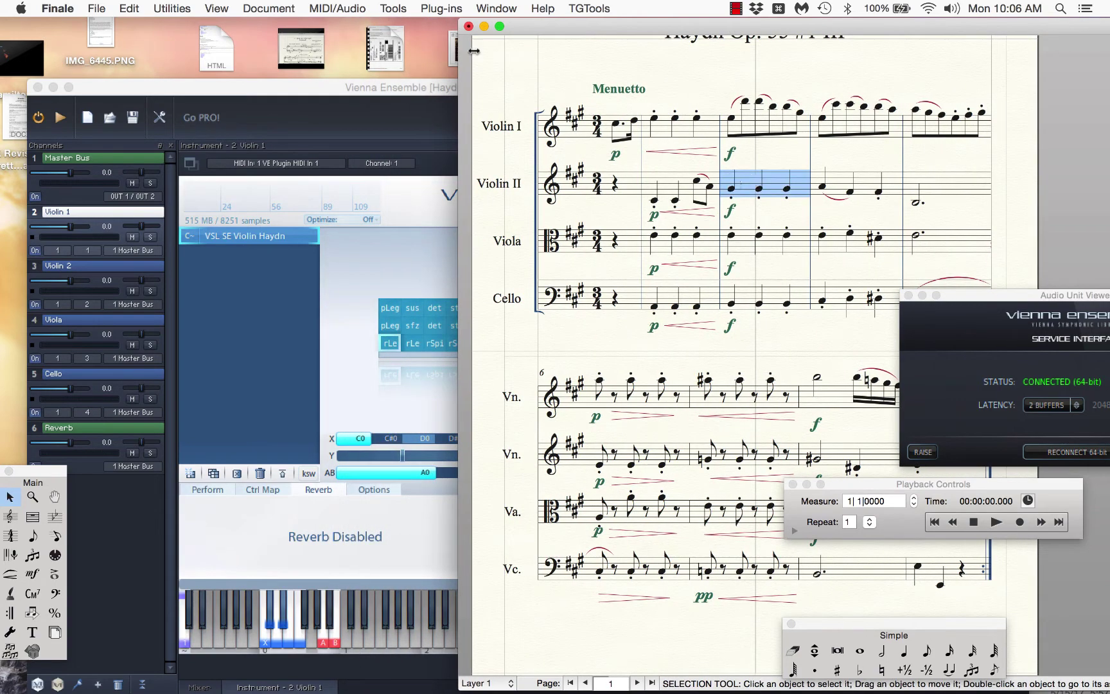
{"action": "left_click", "coordinate": [55, 554]}
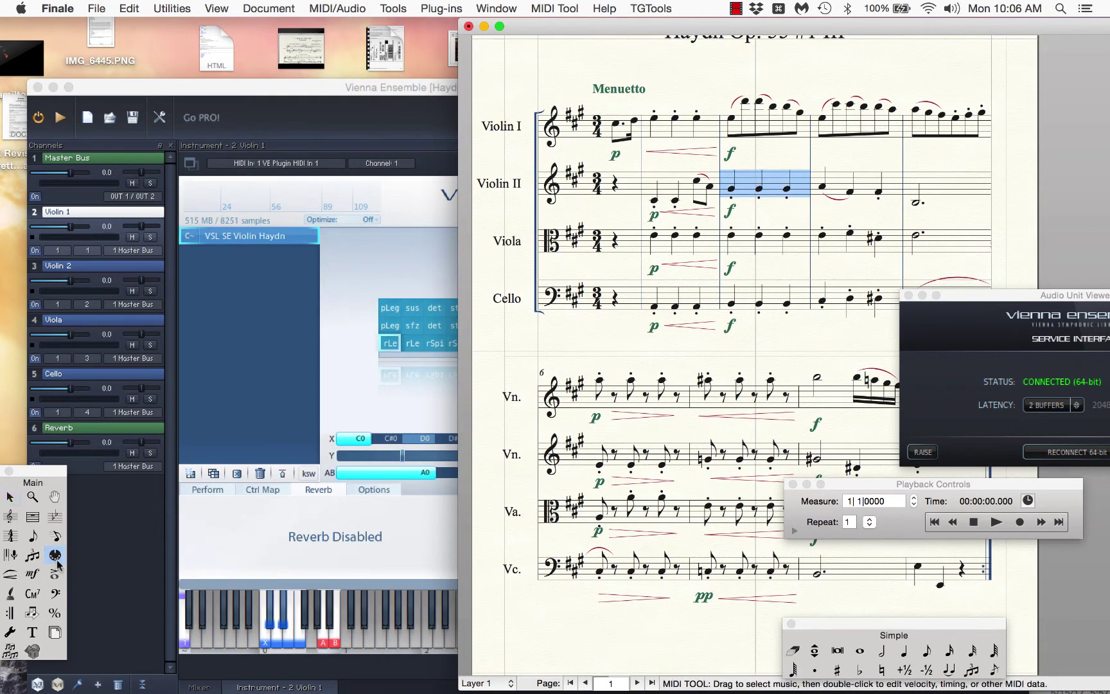
{"action": "left_click", "coordinate": [565, 9]}
{"action": "left_click", "coordinate": [587, 55]}
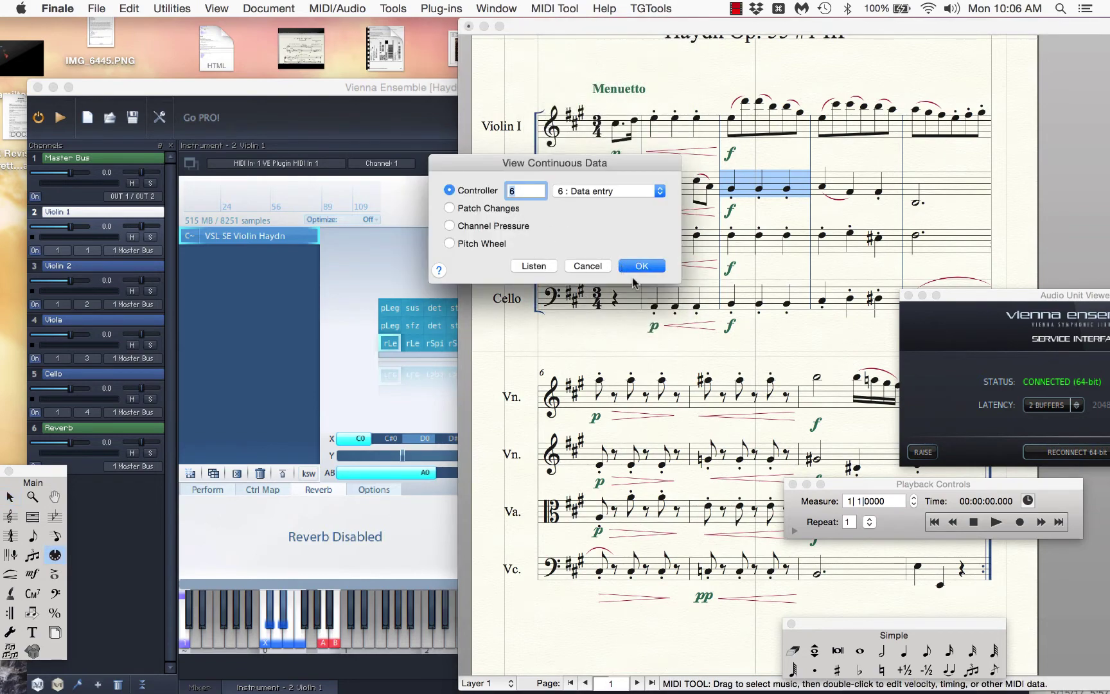
{"action": "left_click", "coordinate": [642, 266]}
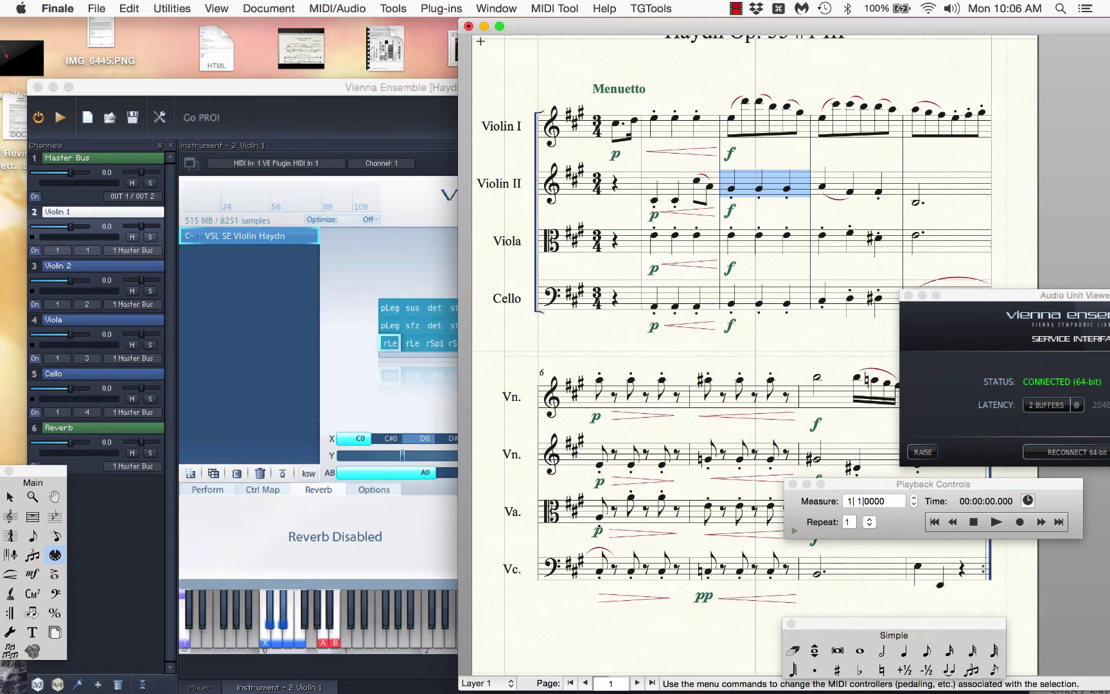
Set the continuous data of Violin II measure 3 to 100.
{"action": "left_click", "coordinate": [555, 8]}
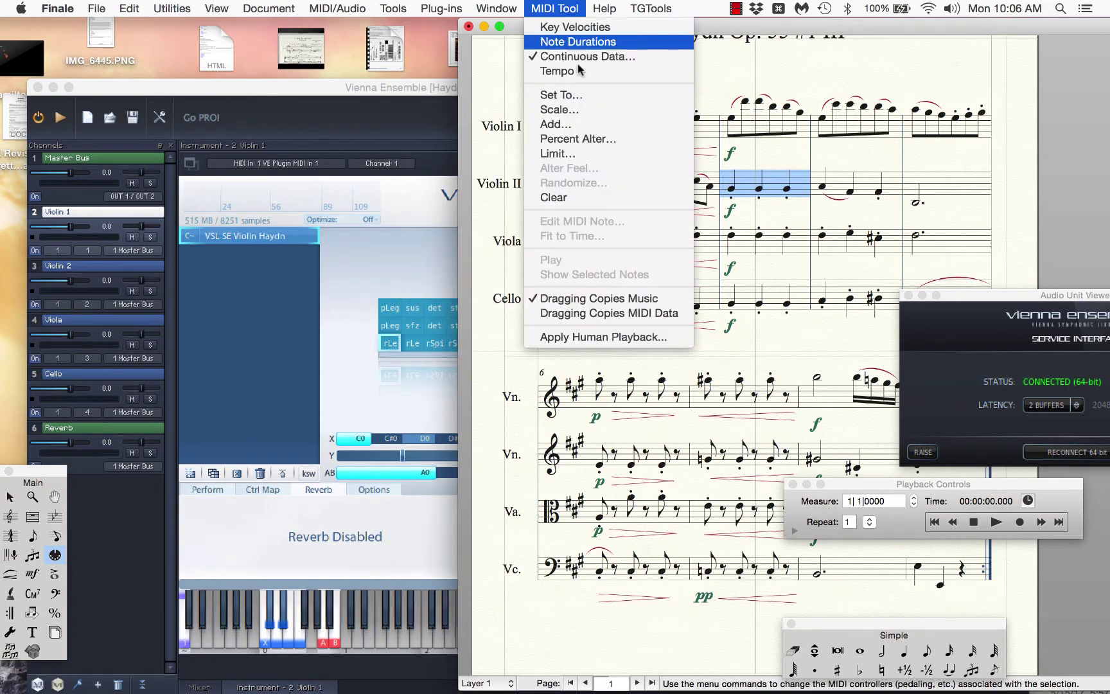
{"action": "left_click", "coordinate": [589, 96]}
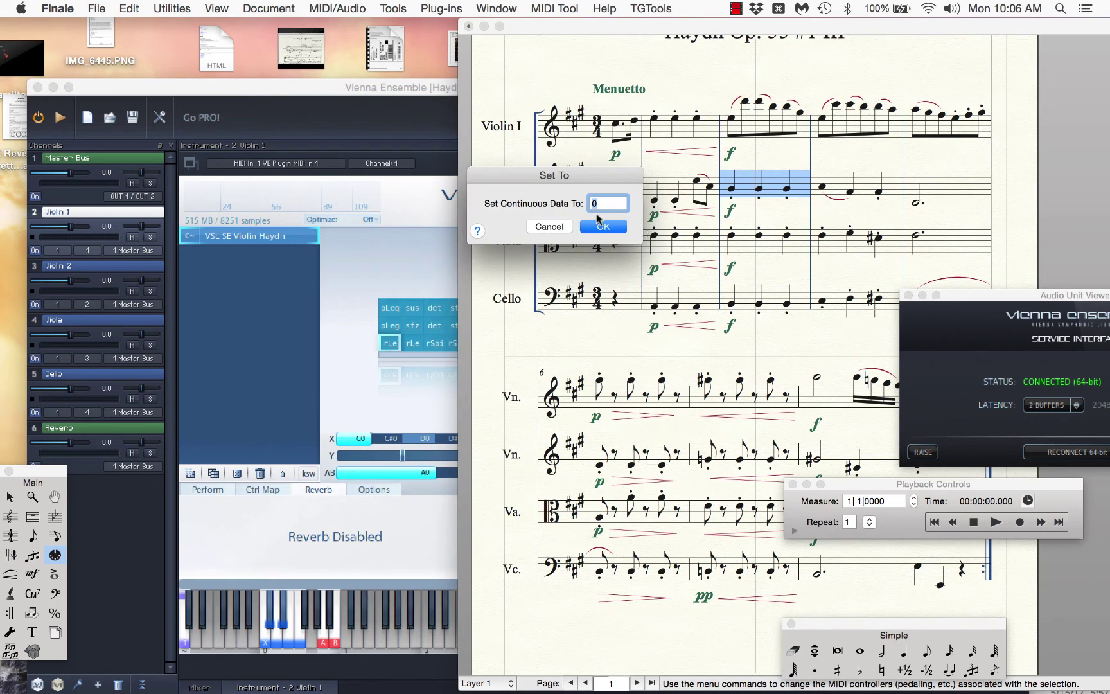
{"action": "type", "text": "100"}
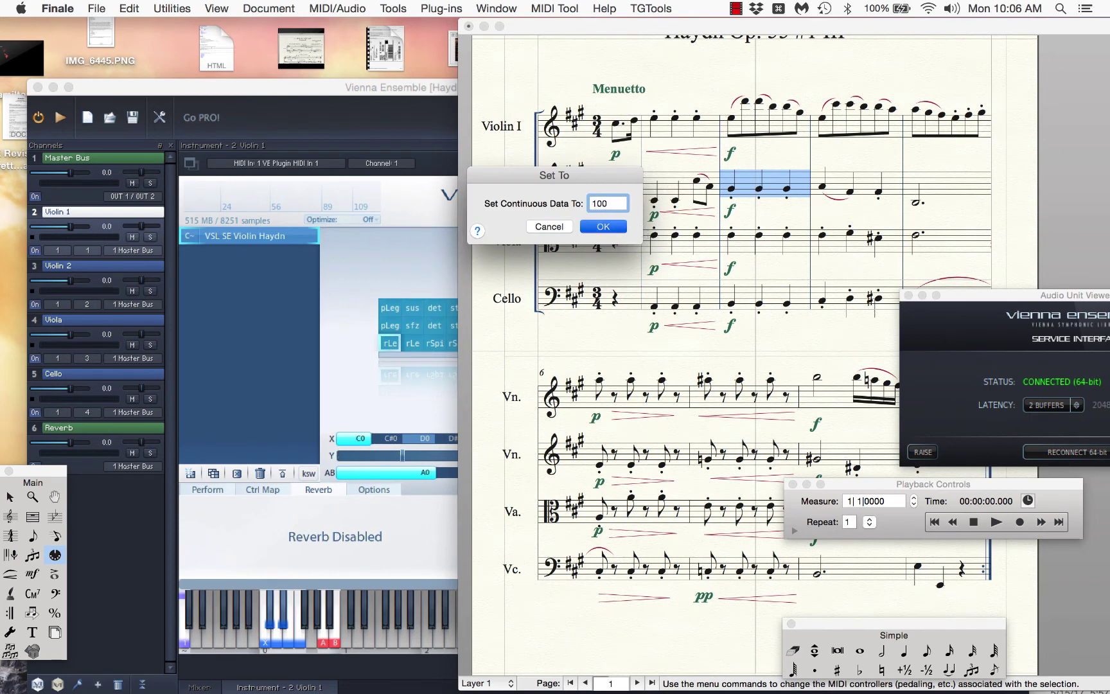
{"action": "key", "text": "Return"}
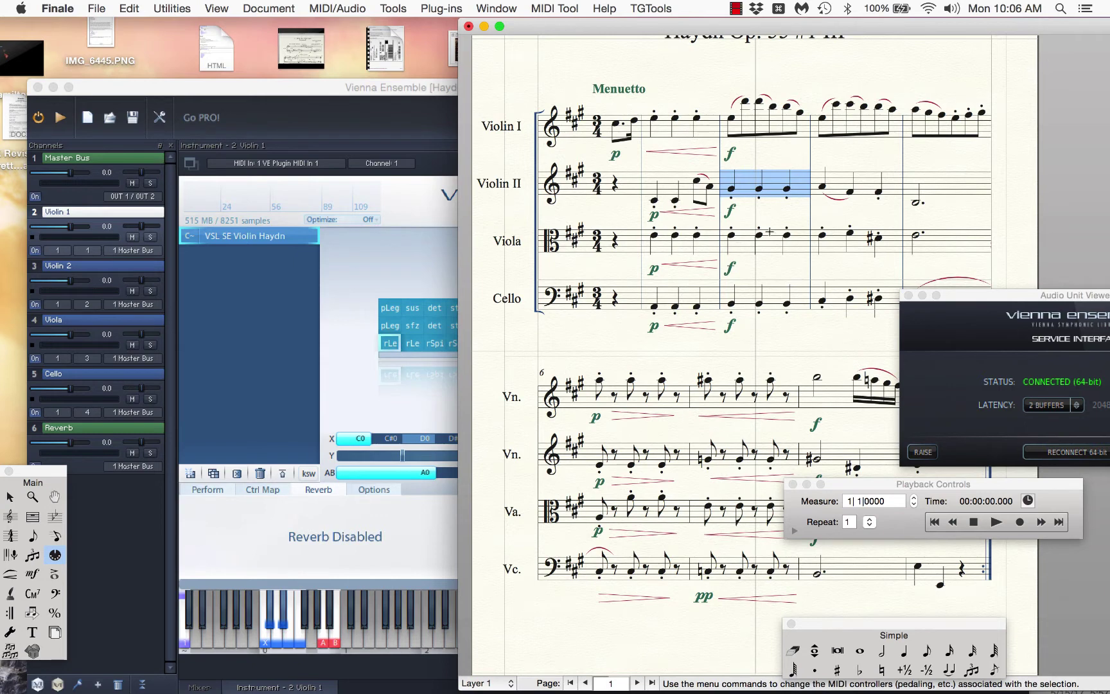
Set the controller 6 data to 127 for the viola and cello in measures 3–4.
{"action": "left_click", "coordinate": [768, 243]}
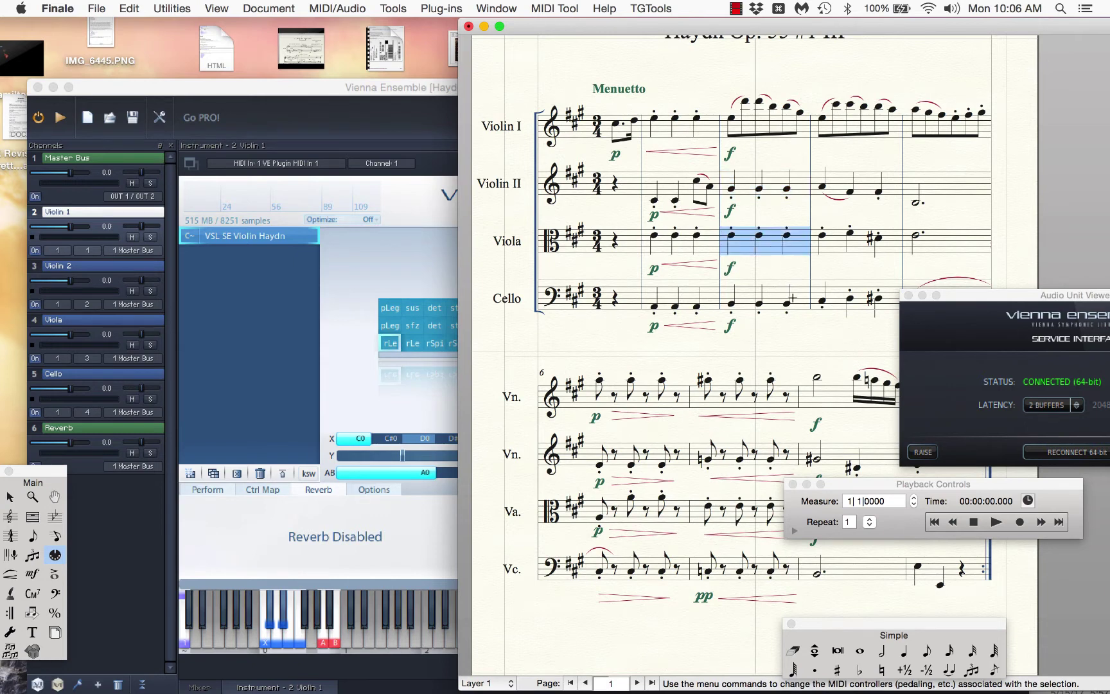
{"action": "left_click", "coordinate": [867, 305], "text": "shift"}
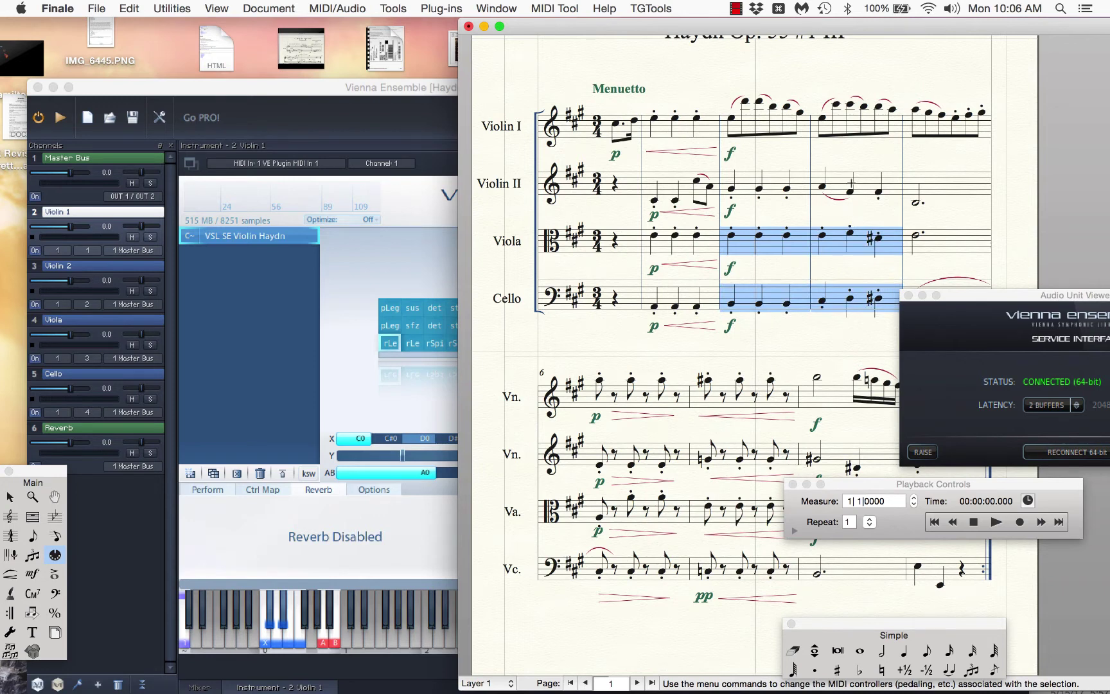
{"action": "key", "text": "ctrl+m"}
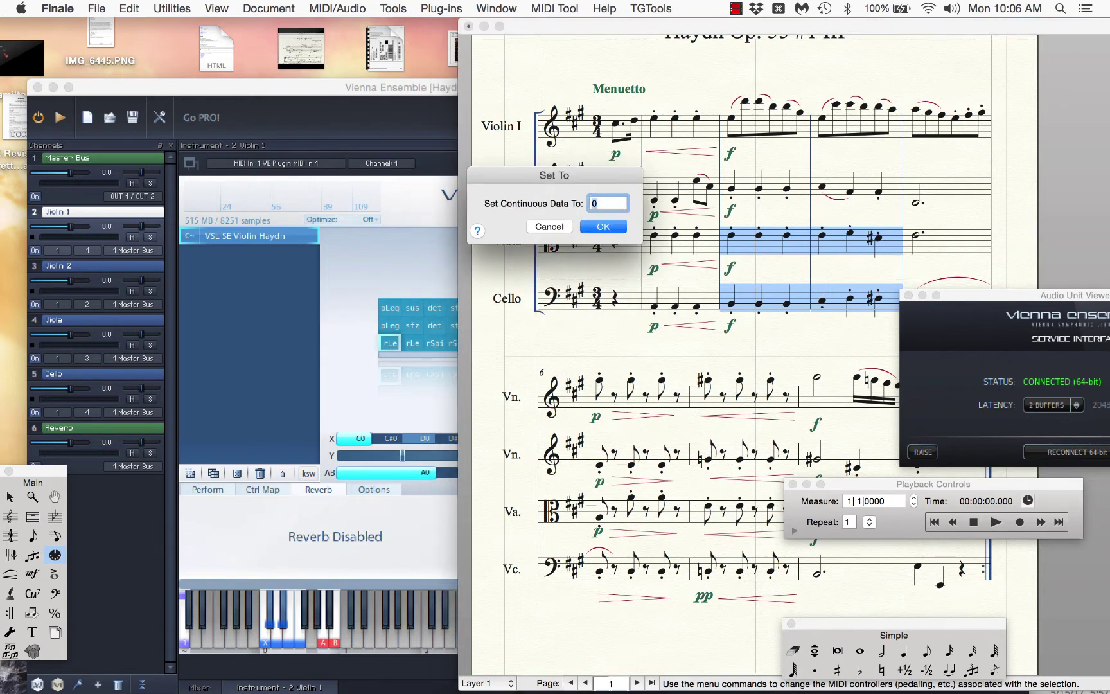
{"action": "type", "text": "127"}
{"action": "key", "text": "Return"}
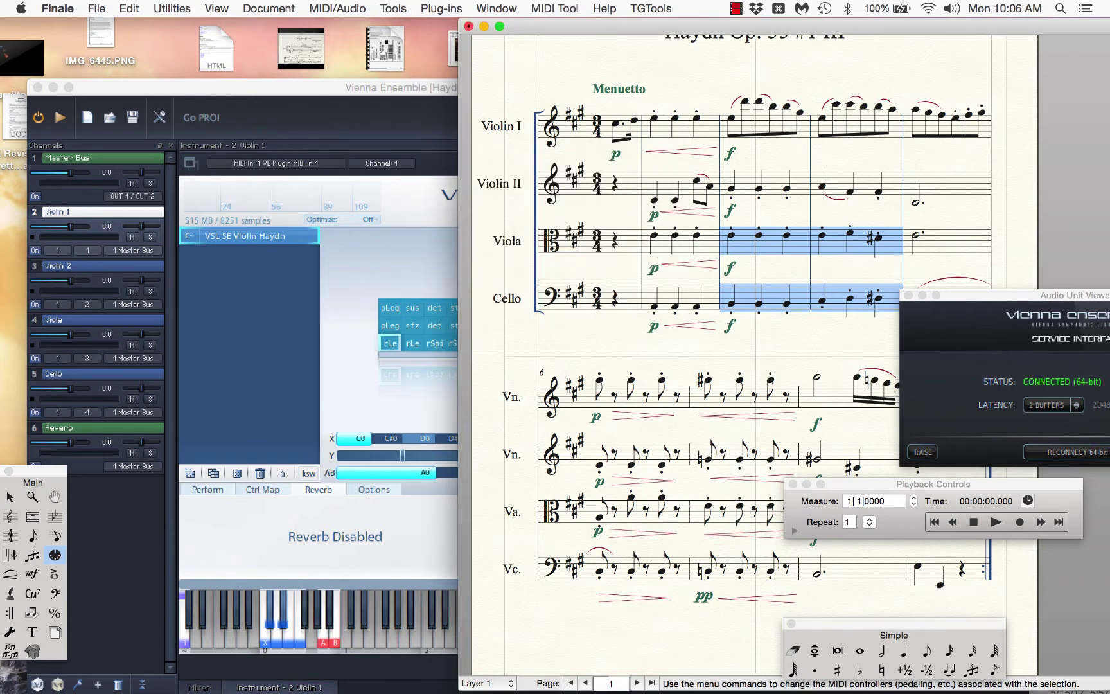
Set the controller 6 data to 100 for the viola and cello in measure 2.
{"action": "left_click", "coordinate": [680, 251]}
{"action": "left_click", "coordinate": [679, 303], "text": "shift"}
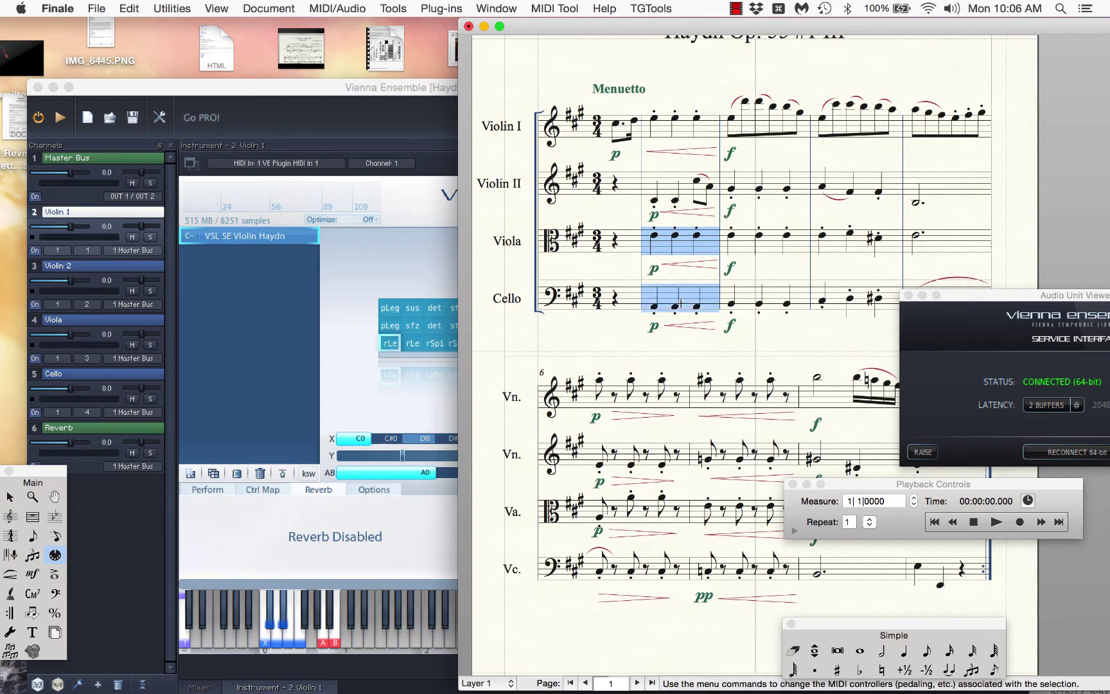
{"action": "key", "text": "ctrl+m"}
{"action": "type", "text": "1|"}
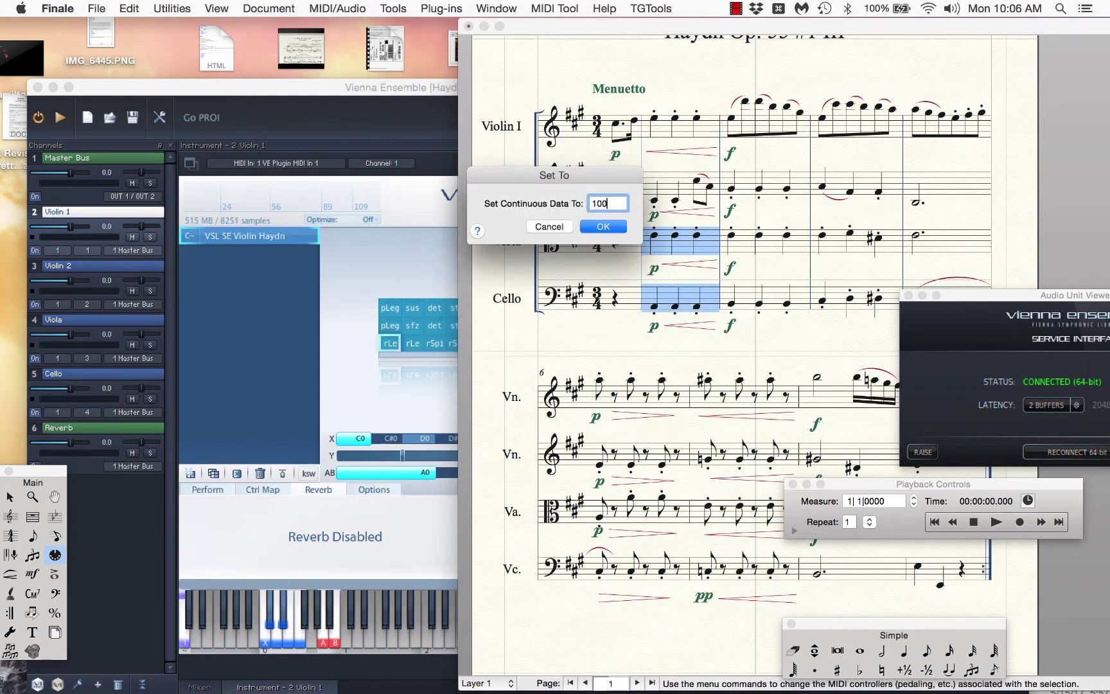
{"action": "type", "text": "00"}
{"action": "key", "text": "Return"}
Set the controller 6 data to 100 for Violin I in measure 2.
{"action": "left_click", "coordinate": [684, 132]}
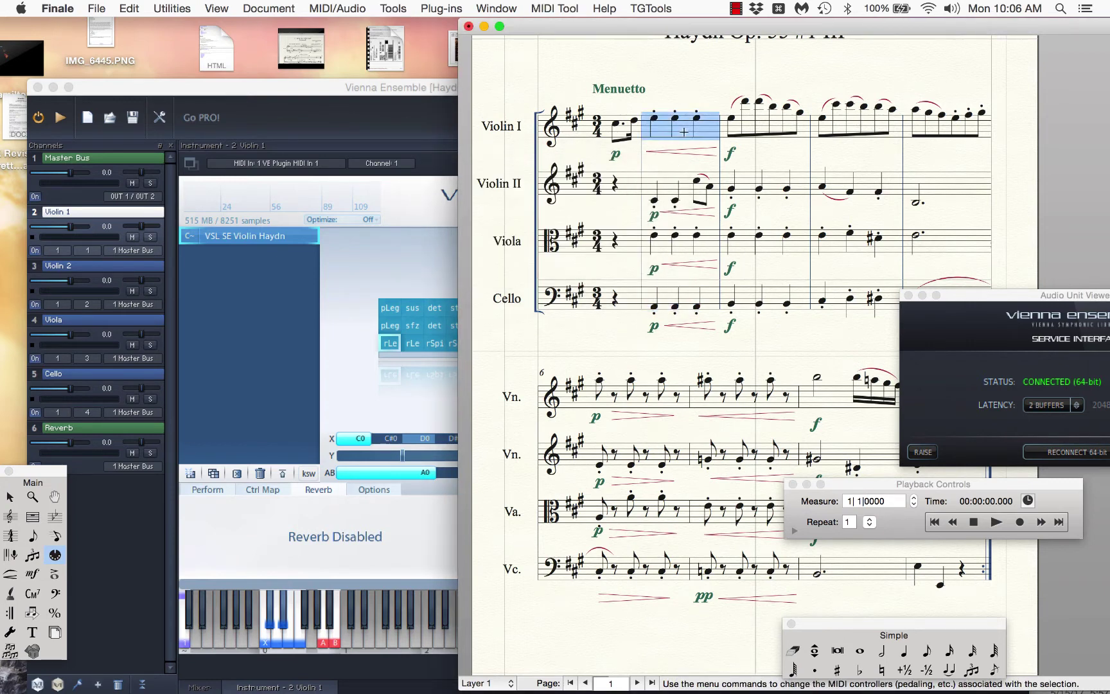
{"action": "key", "text": "ctrl+m"}
{"action": "type", "text": "1|00"}
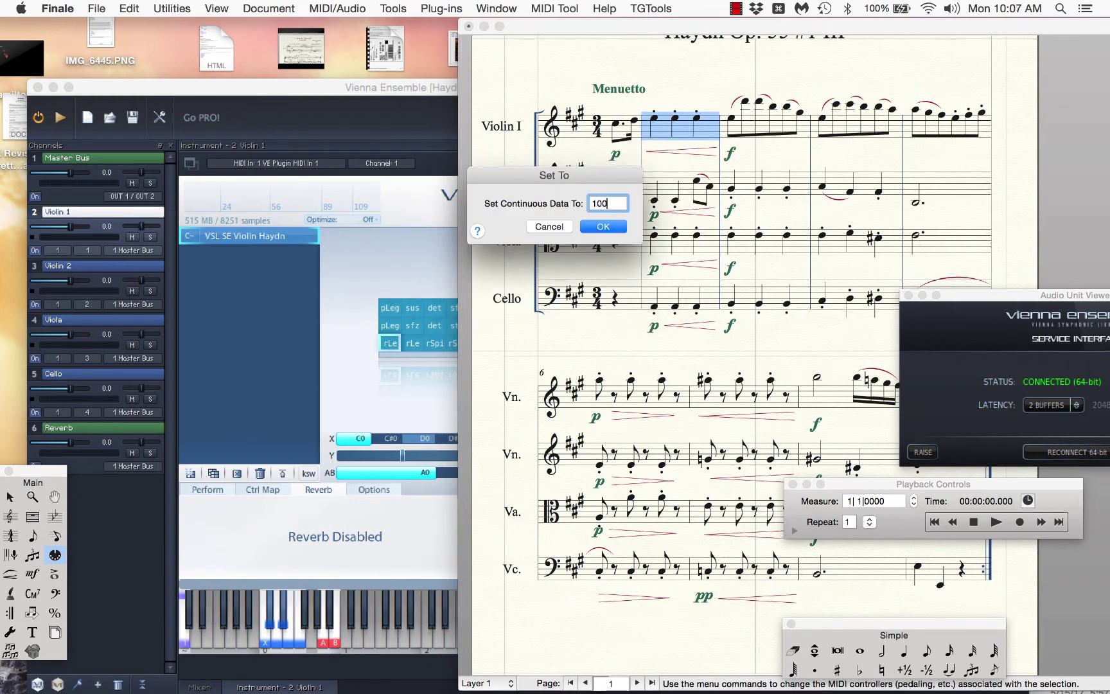
{"action": "key", "text": "Return"}
Set the controller 6 data to 100 for only the first two quarter notes of Violin II measure 2.
{"action": "left_click_drag", "start_coordinate": [636, 158], "coordinate": [690, 206]}
{"action": "key", "text": "ctrl+m"}
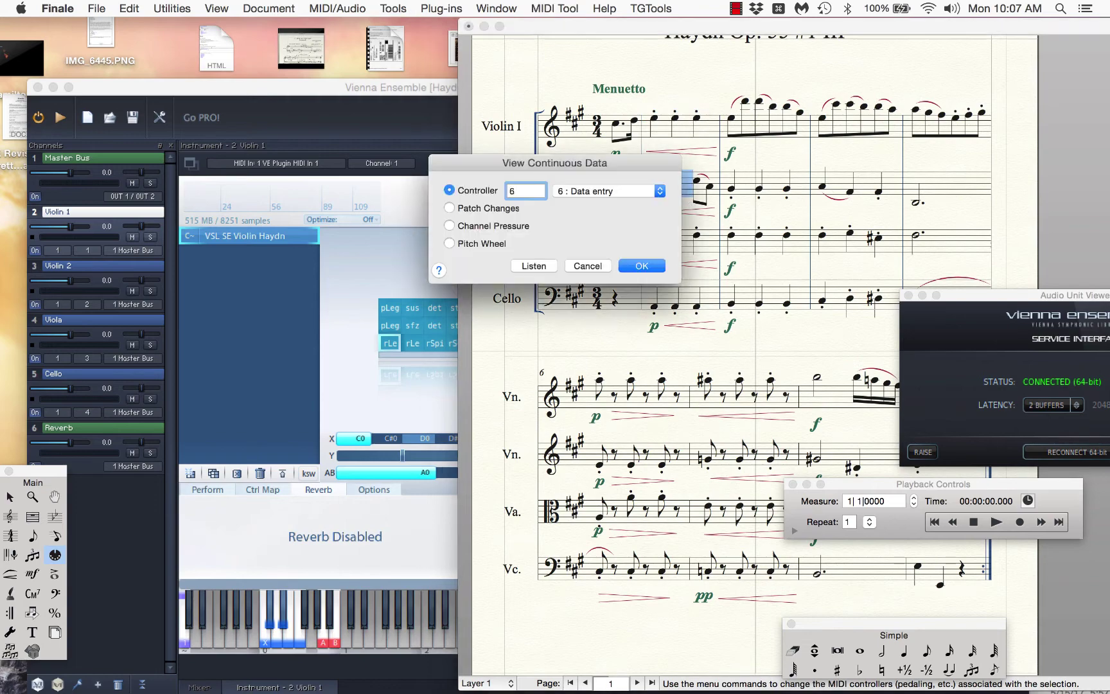
{"action": "key", "text": "Return"}
{"action": "type", "text": "100"}
{"action": "key", "text": "Return"}
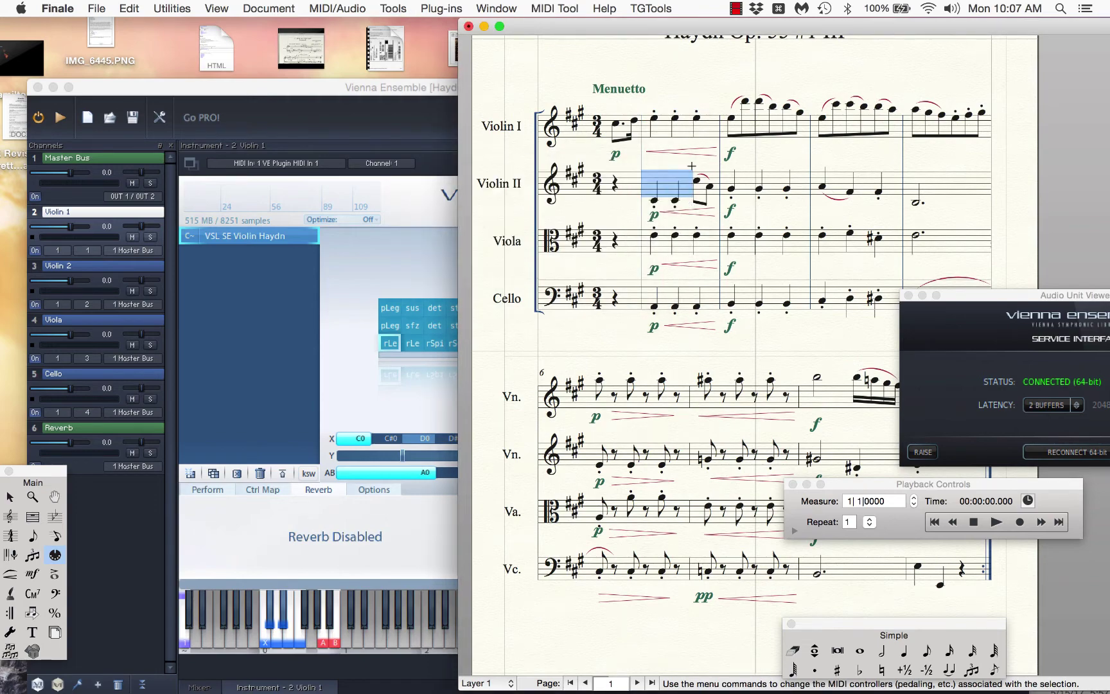
Set the controller 6 data to 10 for the slurred eighth notes ending Violin II measure 2.
{"action": "left_click_drag", "start_coordinate": [691, 166], "coordinate": [724, 203]}
{"action": "key", "text": "ctrl+m"}
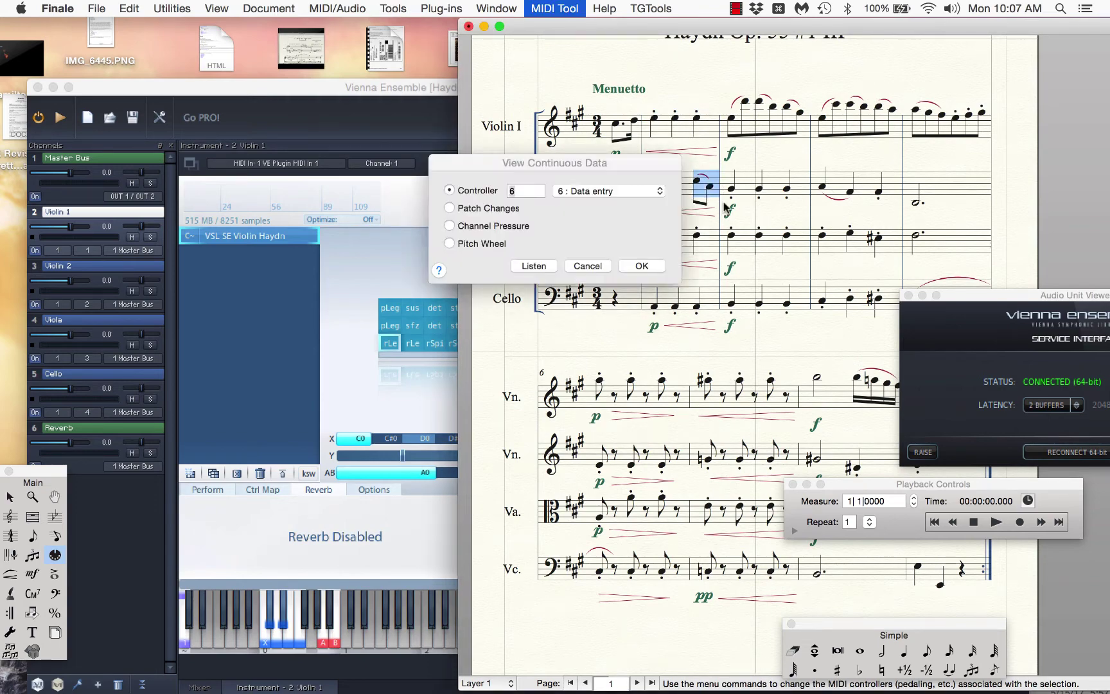
{"action": "key", "text": "Return"}
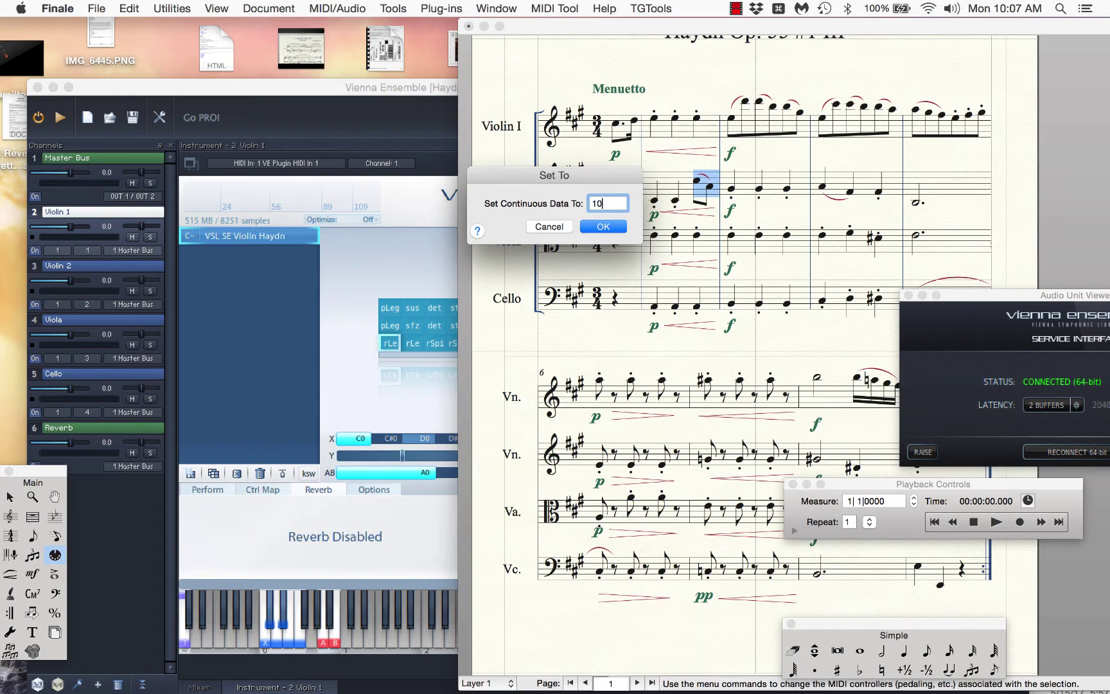
{"action": "type", "text": "10"}
{"action": "key", "text": "Return"}
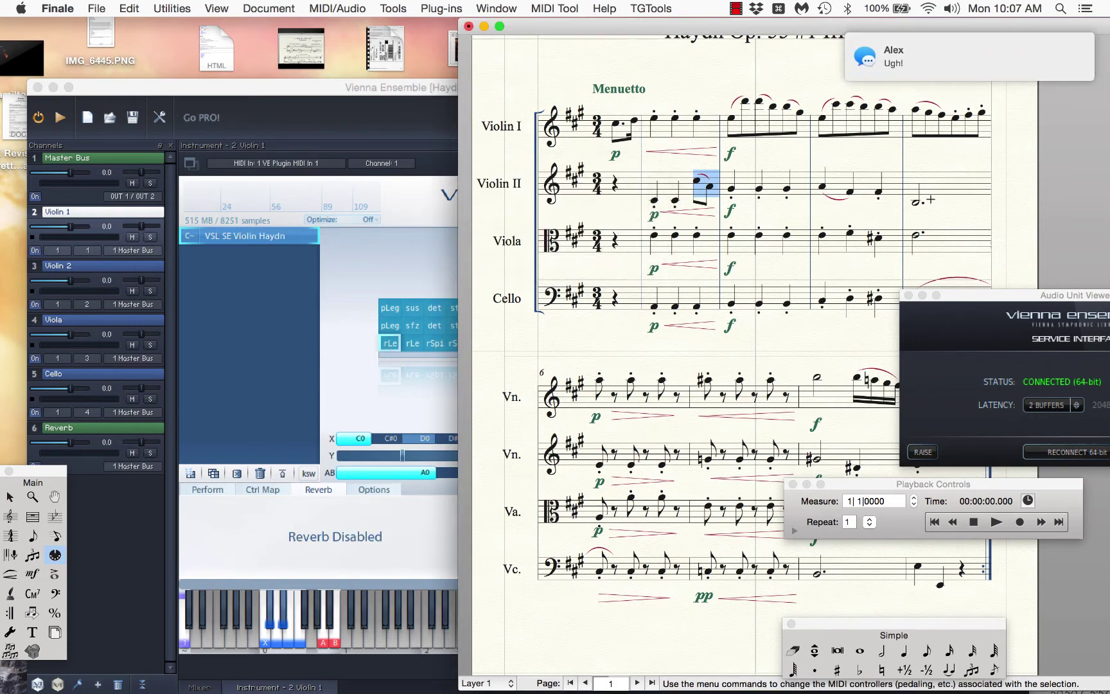
Move the score window clear of the other windows and set controller 6 data to 10 for all four staves in measure 5.
{"action": "mouse_move", "coordinate": [916, 63]}
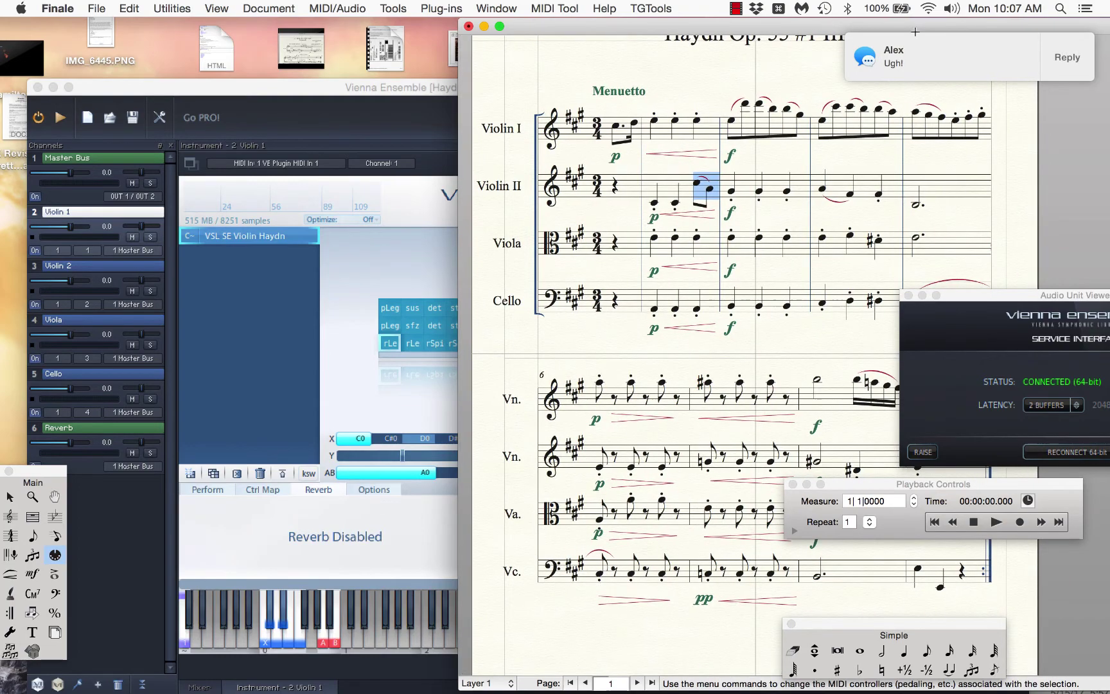
{"action": "left_click_drag", "start_coordinate": [821, 31], "coordinate": [511, 58]}
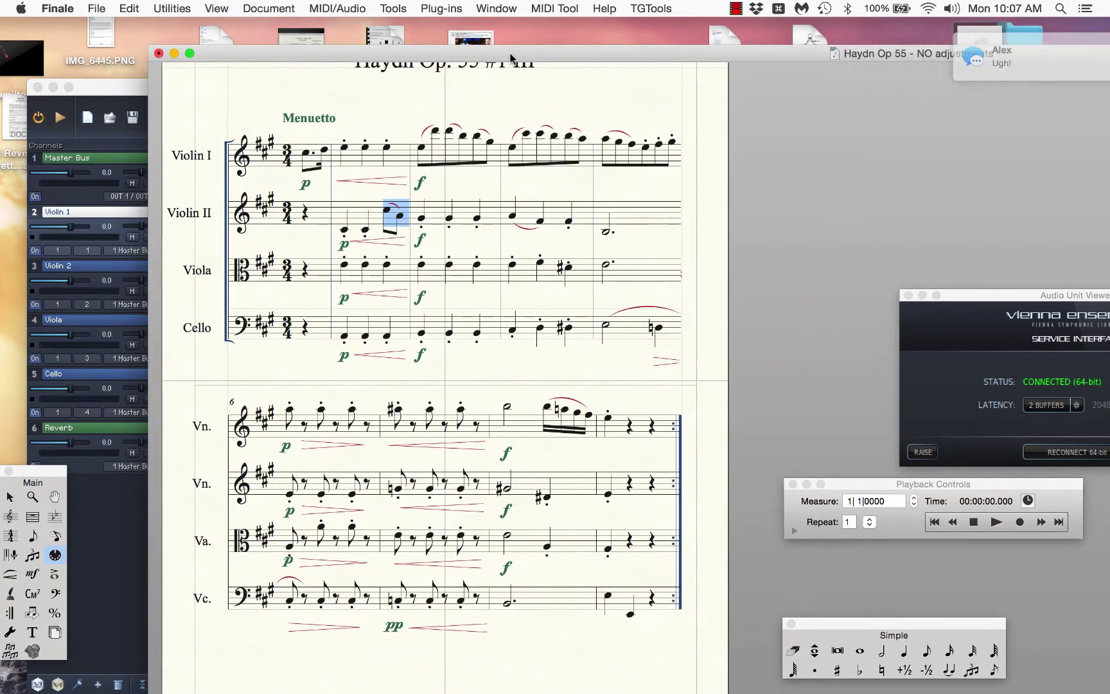
{"action": "left_click", "coordinate": [632, 168]}
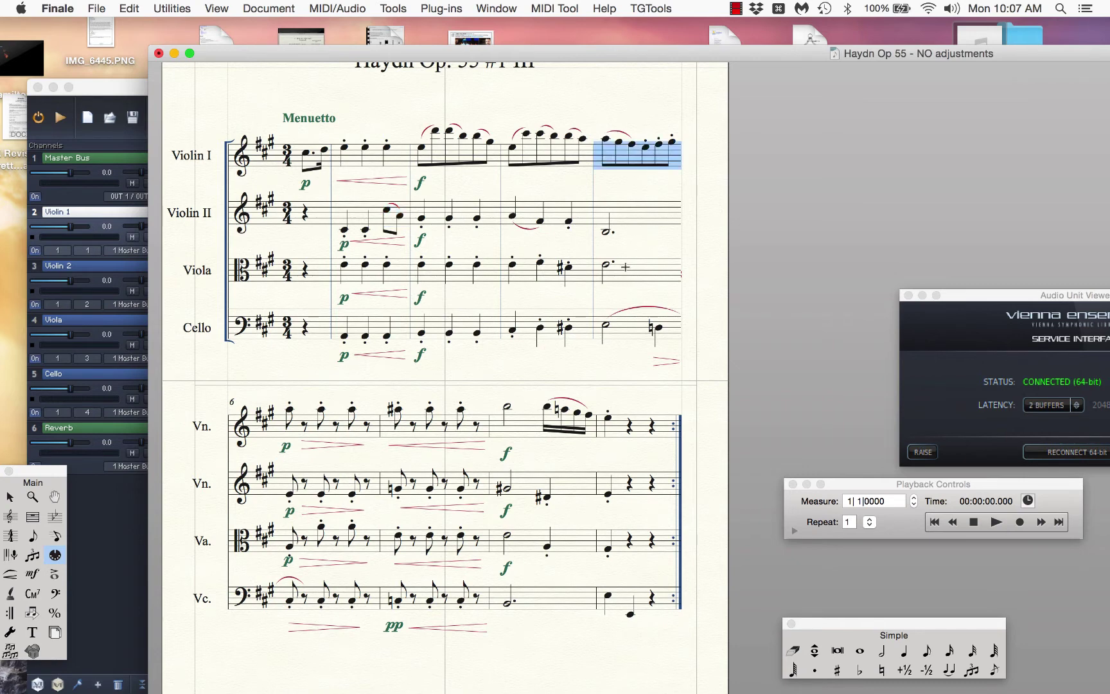
{"action": "left_click", "coordinate": [620, 329], "text": "shift"}
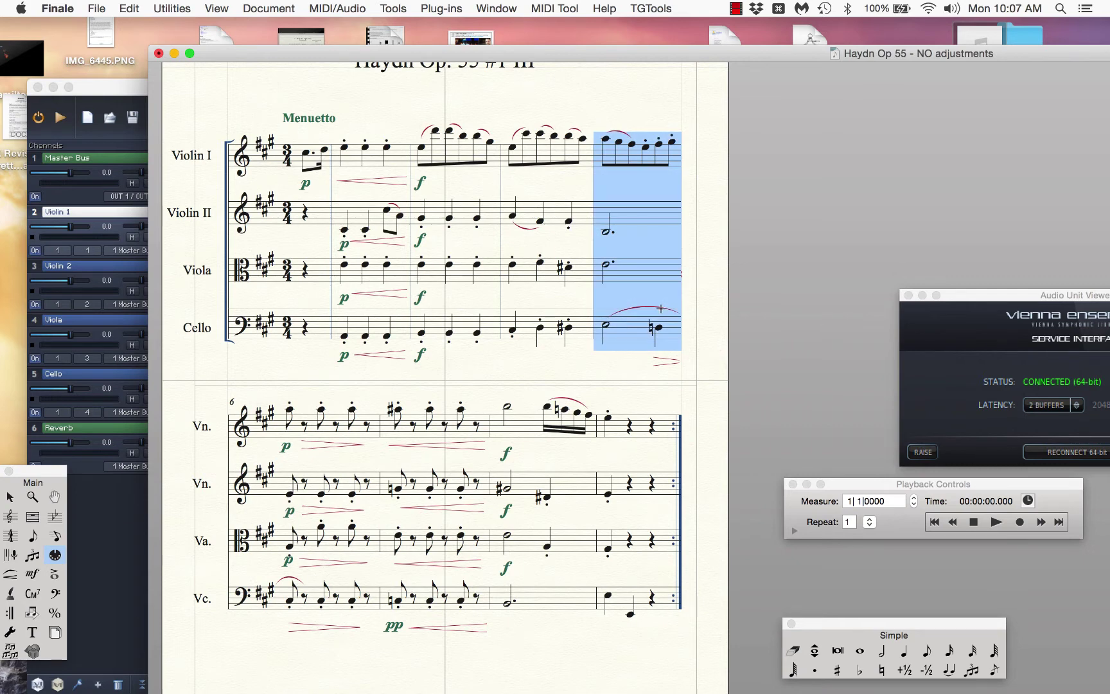
{"action": "key", "text": "super+t"}
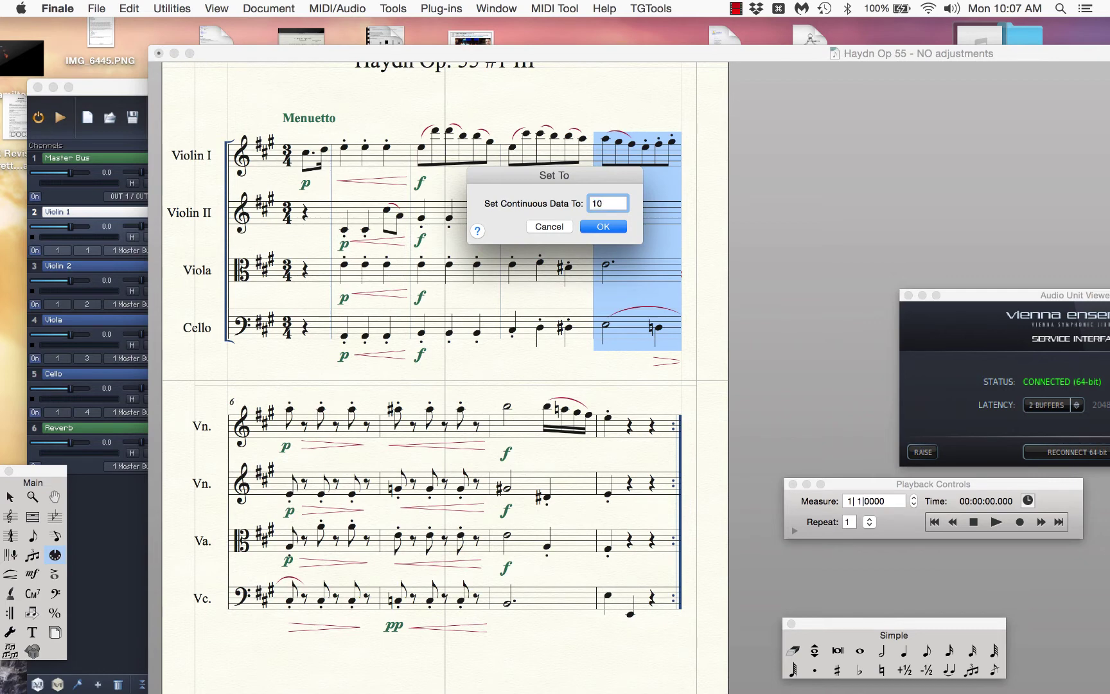
{"action": "key", "text": "Return"}
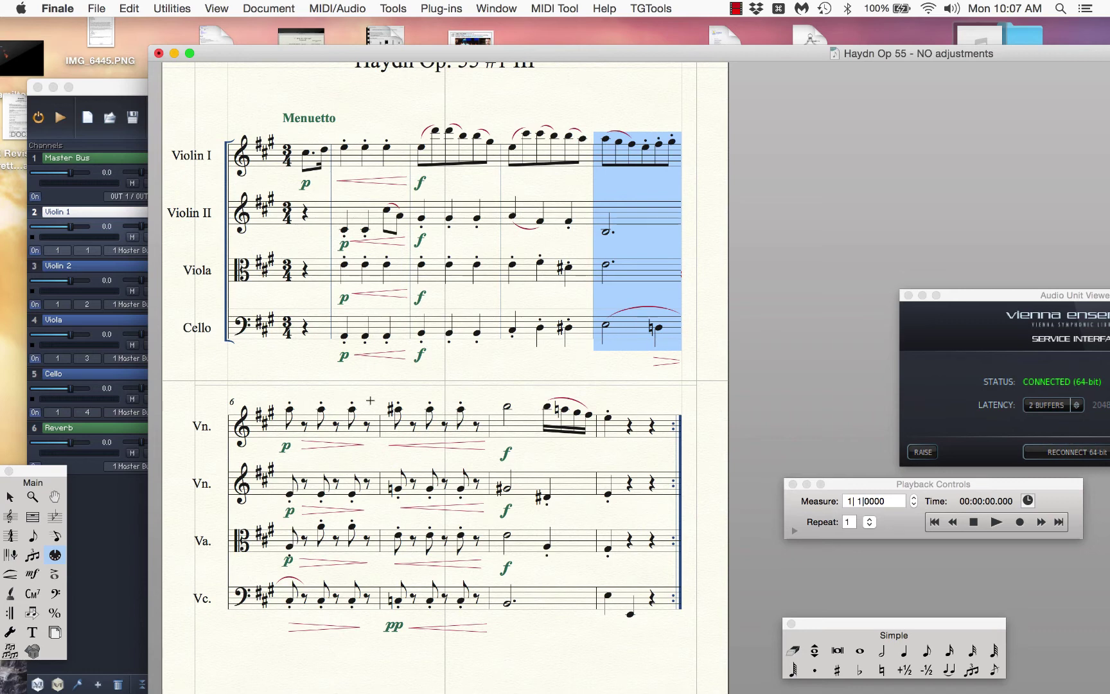
Set the controller 6 data to 100 for all four staves in measures 6 and 7.
{"action": "left_click", "coordinate": [336, 422]}
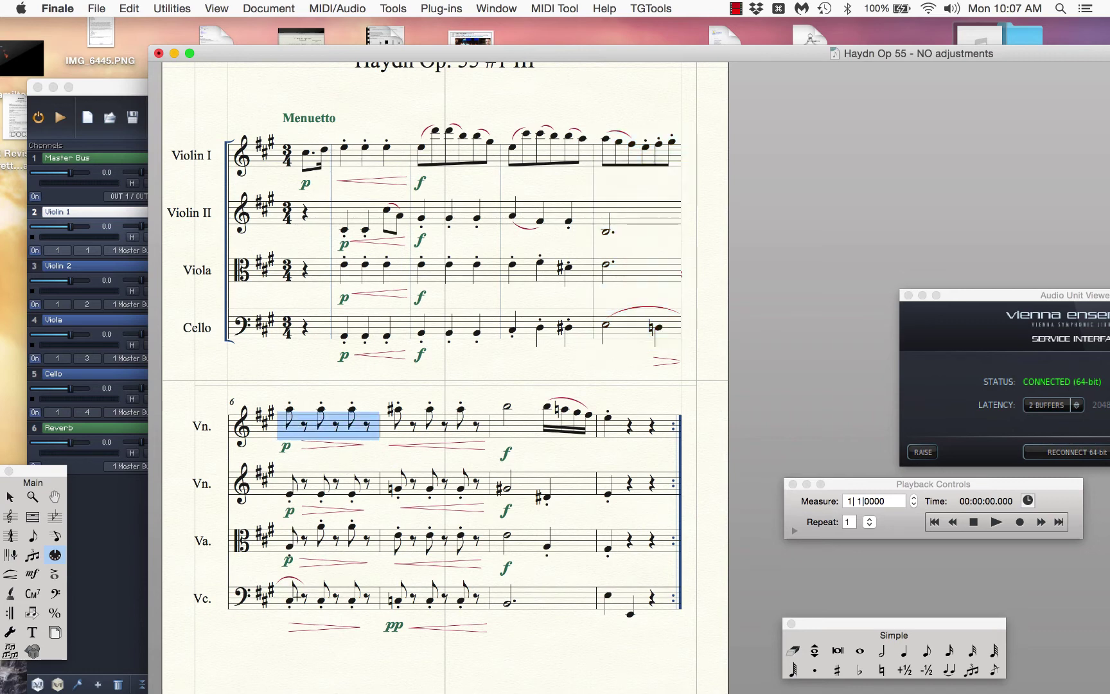
{"action": "left_click", "coordinate": [477, 599], "text": "shift"}
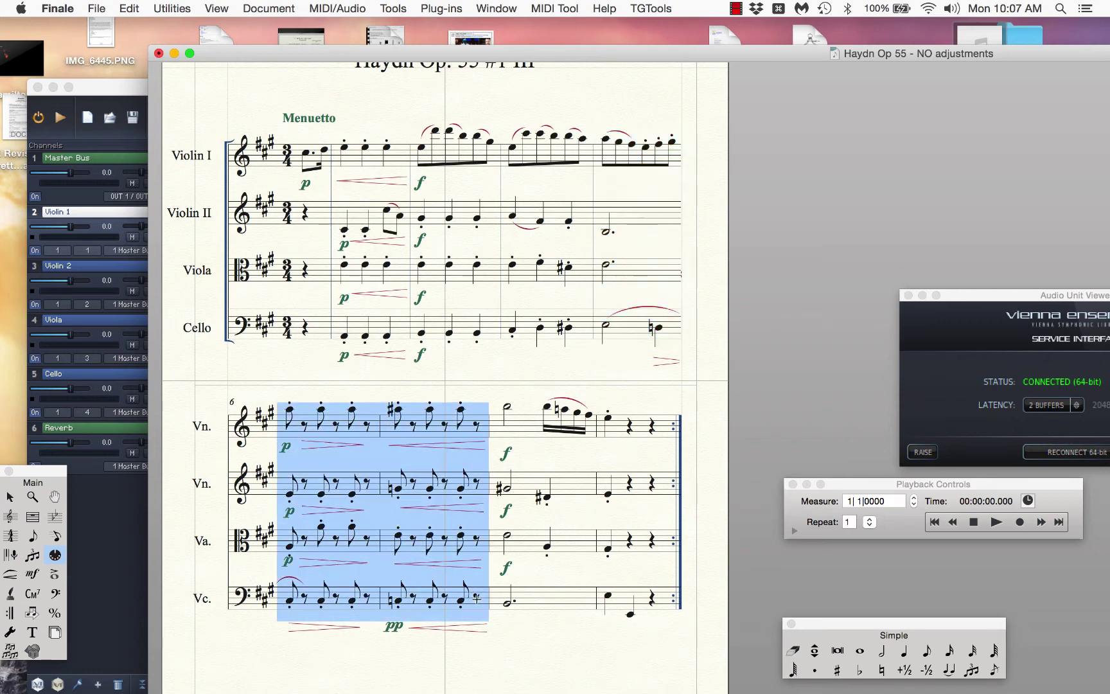
{"action": "key", "text": "alt+shift+super+c"}
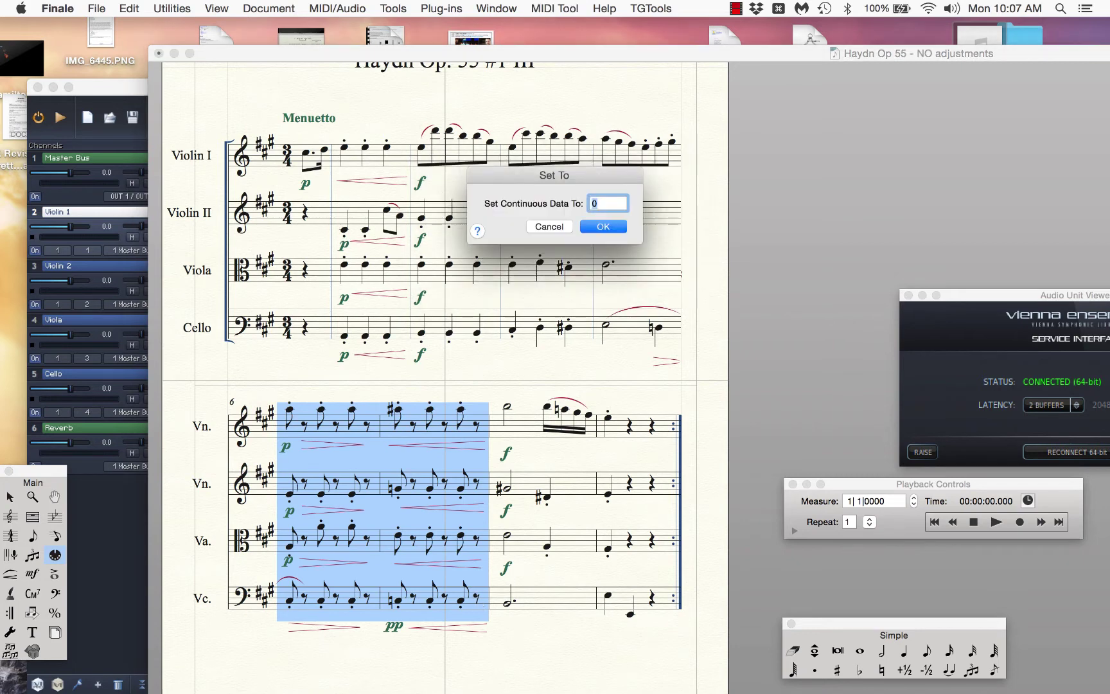
{"action": "type", "text": "100"}
{"action": "key", "text": "Return"}
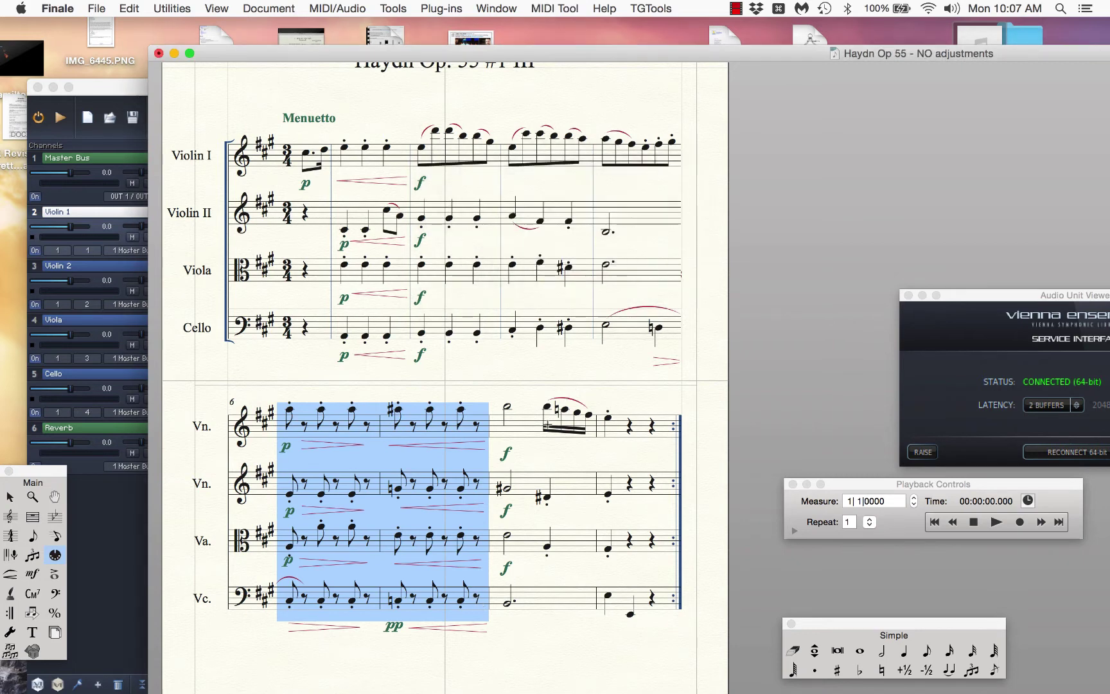
Set the controller 6 data to 10 for all four staves in measures 8 and 9.
{"action": "left_click", "coordinate": [546, 425]}
{"action": "left_click", "coordinate": [643, 615], "text": "shift"}
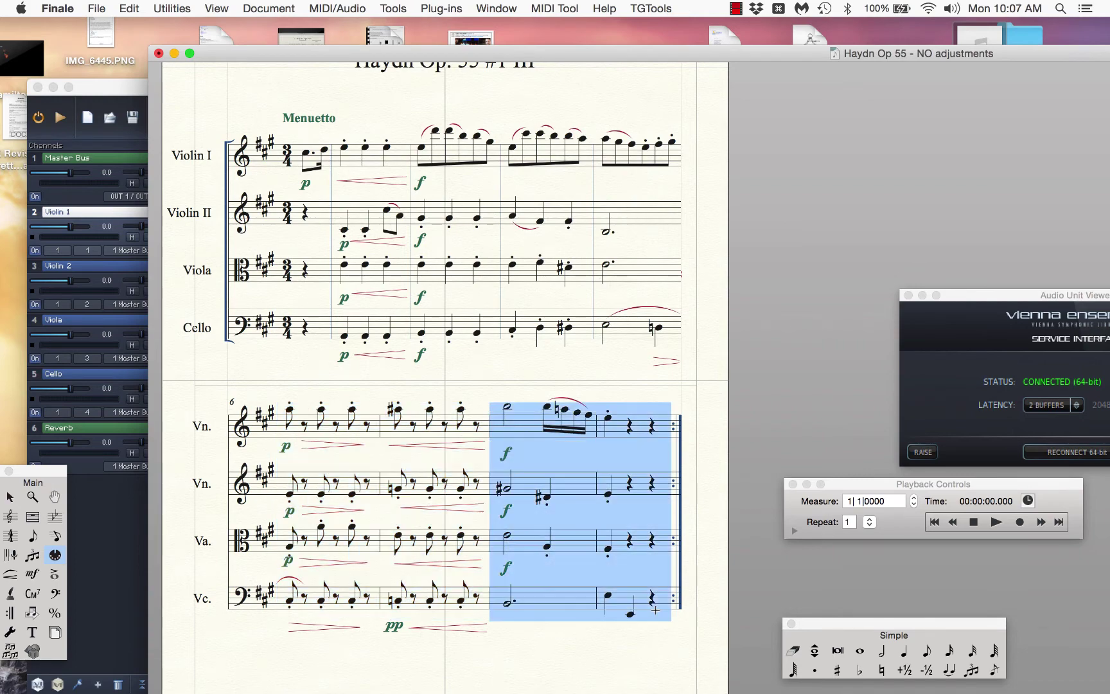
{"action": "key", "text": "alt+shift+super+c"}
{"action": "type", "text": "10"}
{"action": "key", "text": "Return"}
Move the score aside, select Violin 1's first-row pLeg cell in Vienna Ensemble, and return to Finale.
{"action": "left_click_drag", "start_coordinate": [287, 59], "coordinate": [699, 46]}
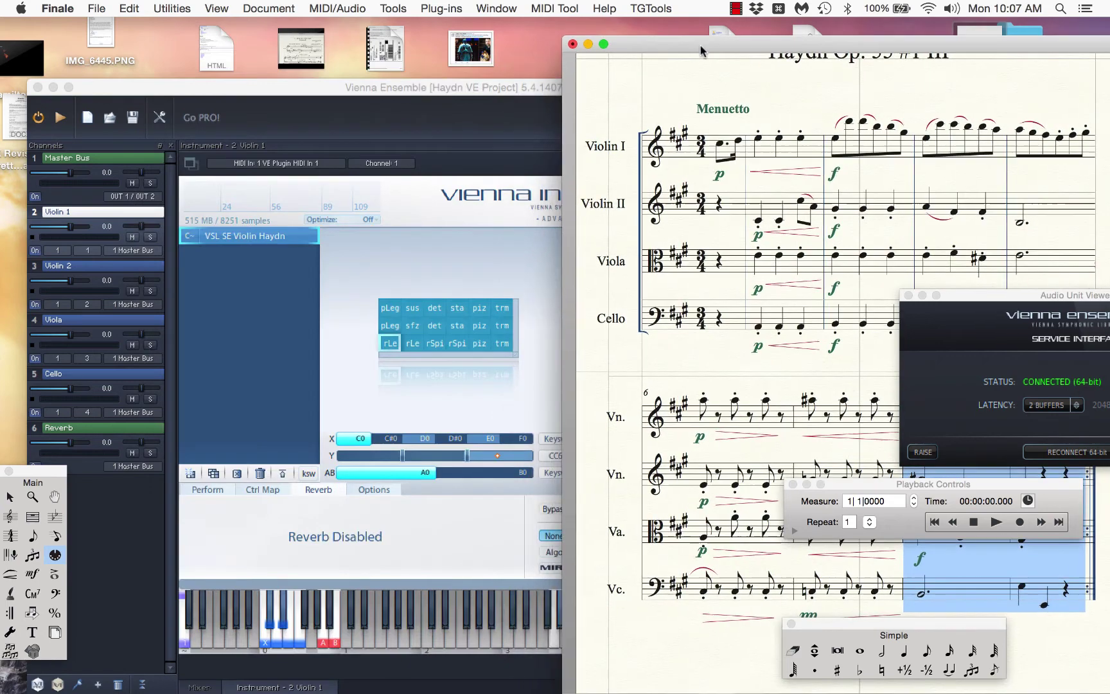
{"action": "left_click", "coordinate": [92, 212]}
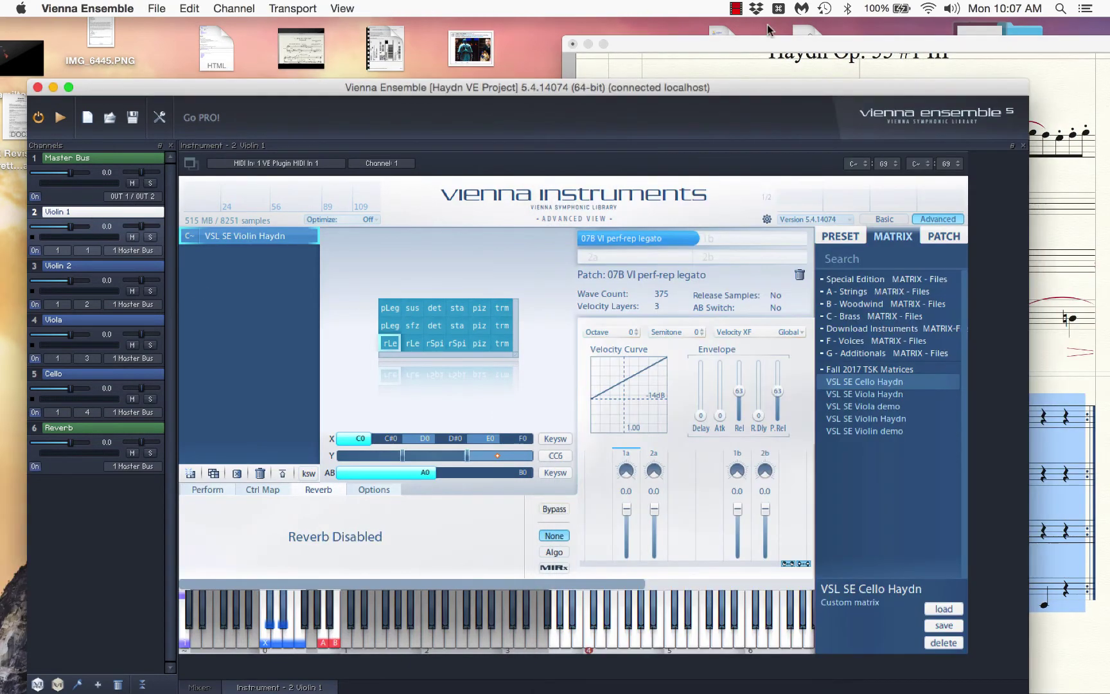
{"action": "left_click", "coordinate": [766, 62]}
{"action": "left_click", "coordinate": [385, 314]}
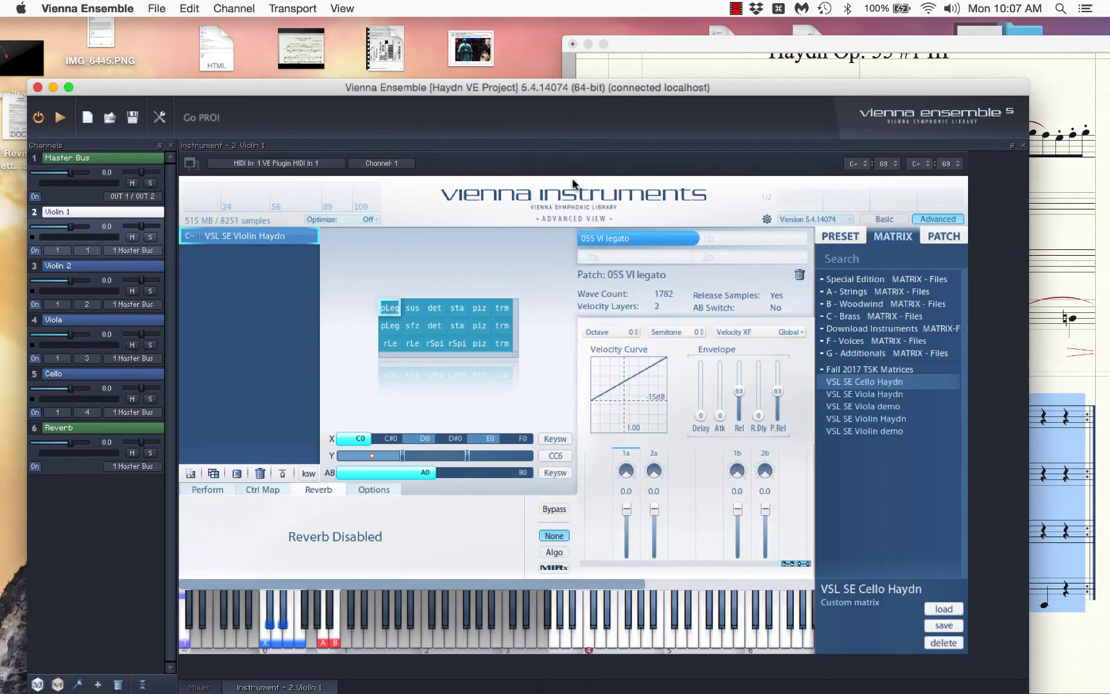
{"action": "left_click", "coordinate": [744, 69]}
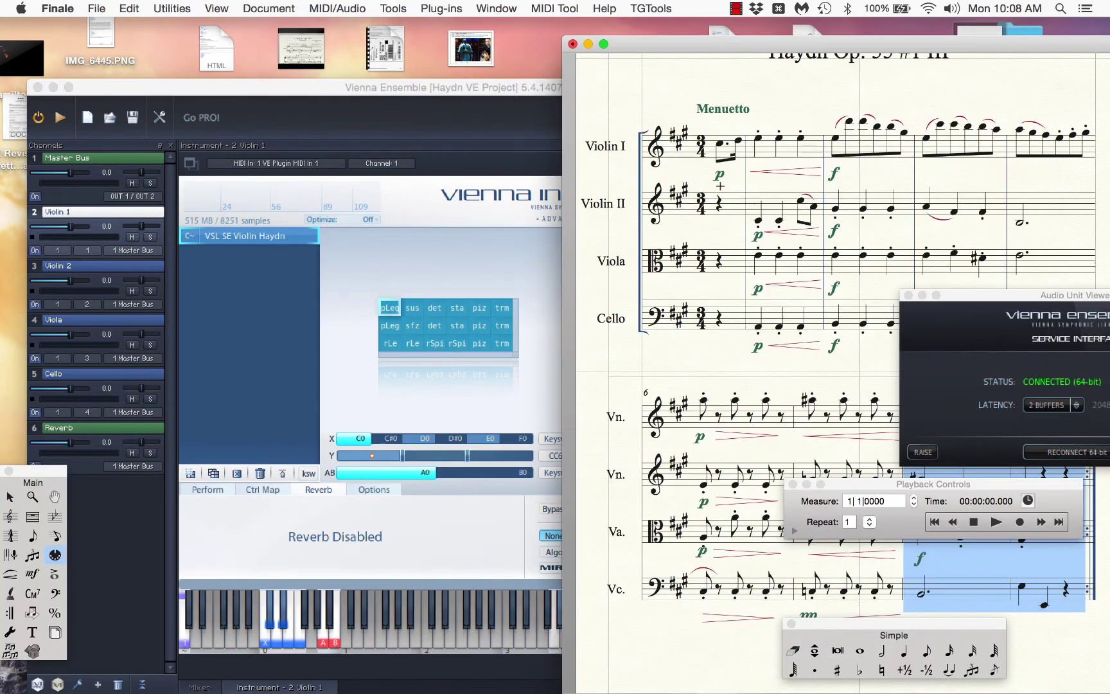
Set the controller 6 data to 10 for the Violin I pickup measure.
{"action": "left_click", "coordinate": [728, 155]}
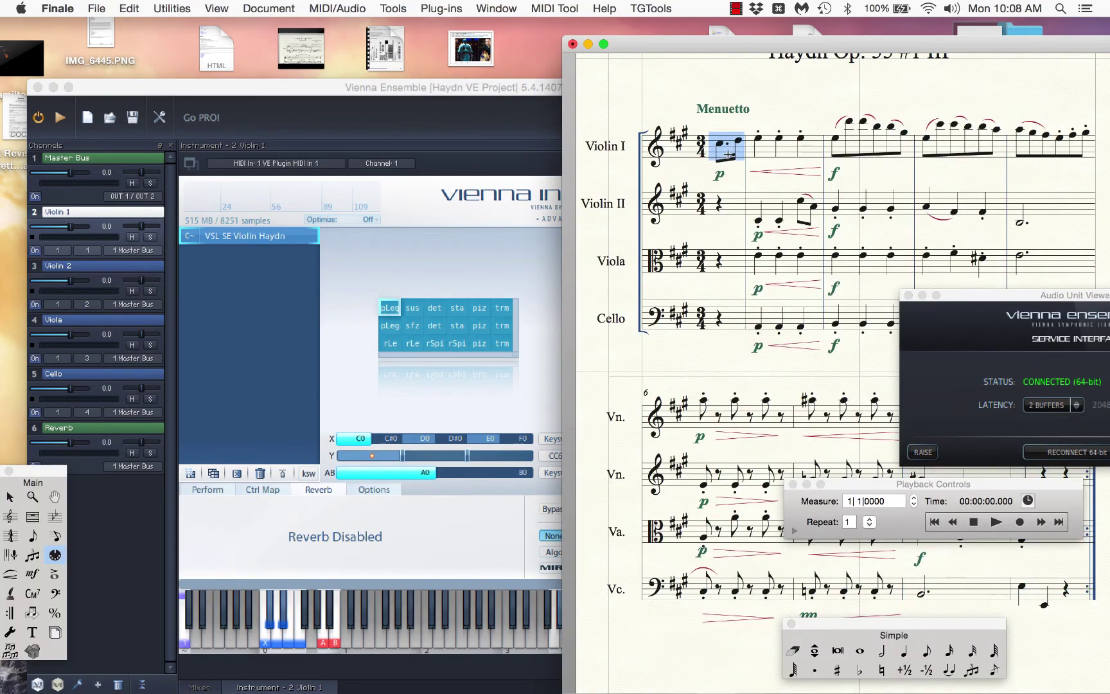
{"action": "key", "text": "F1"}
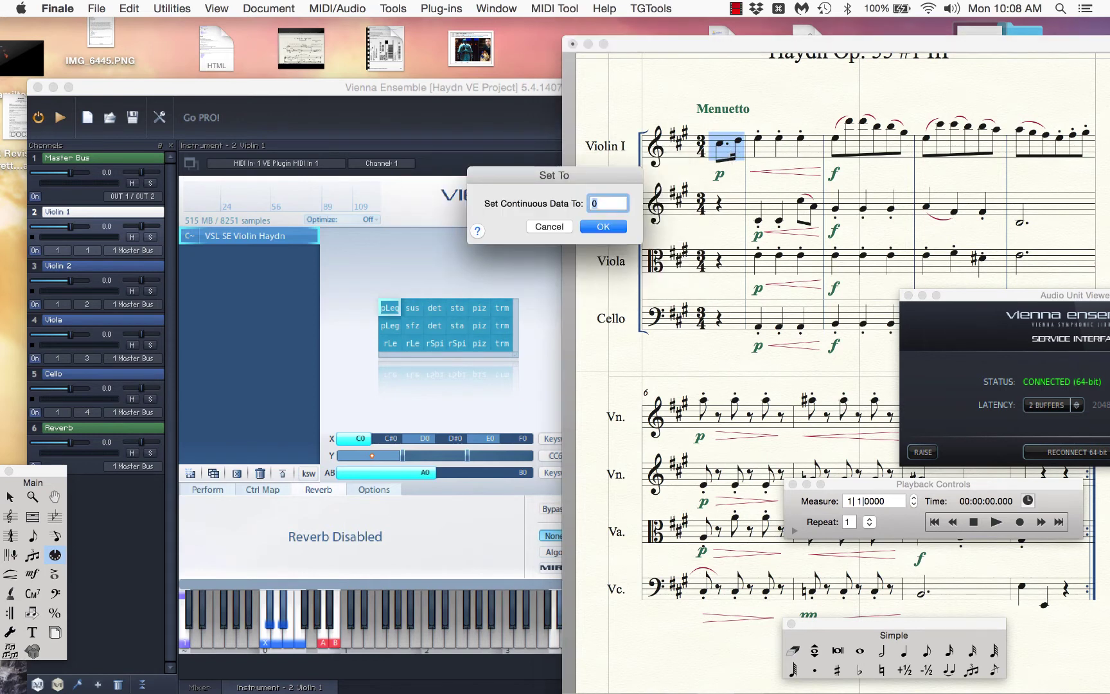
{"action": "type", "text": "10"}
{"action": "key", "text": "Return"}
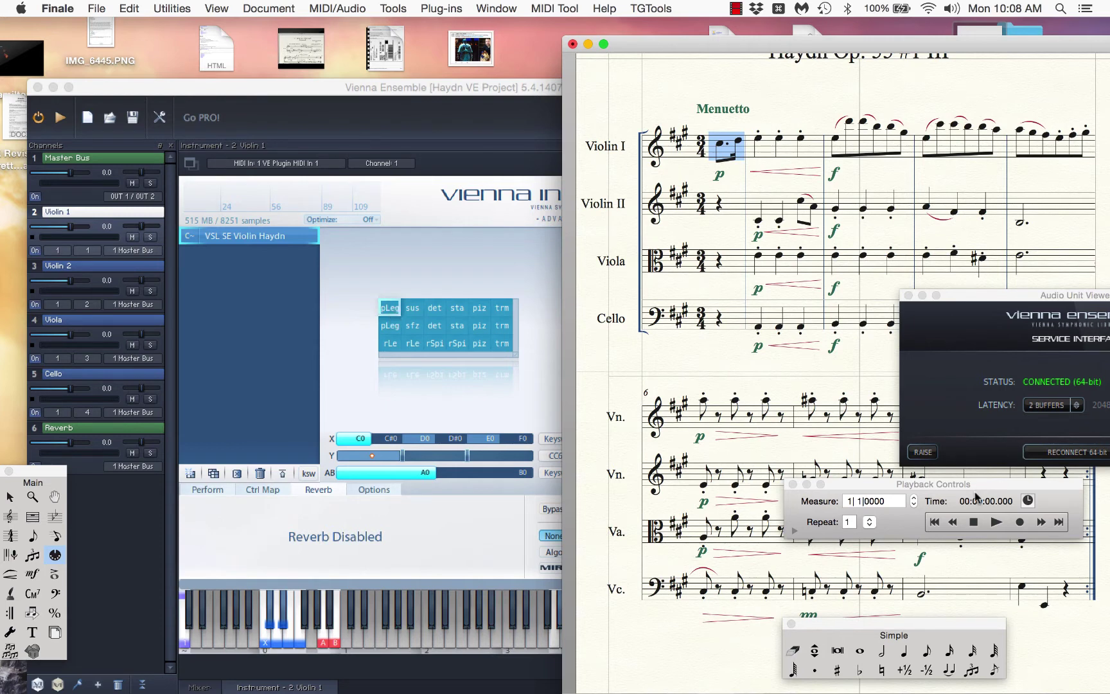
Play the score from measure 1 through the final measure and stop playback.
{"action": "left_click", "coordinate": [968, 529]}
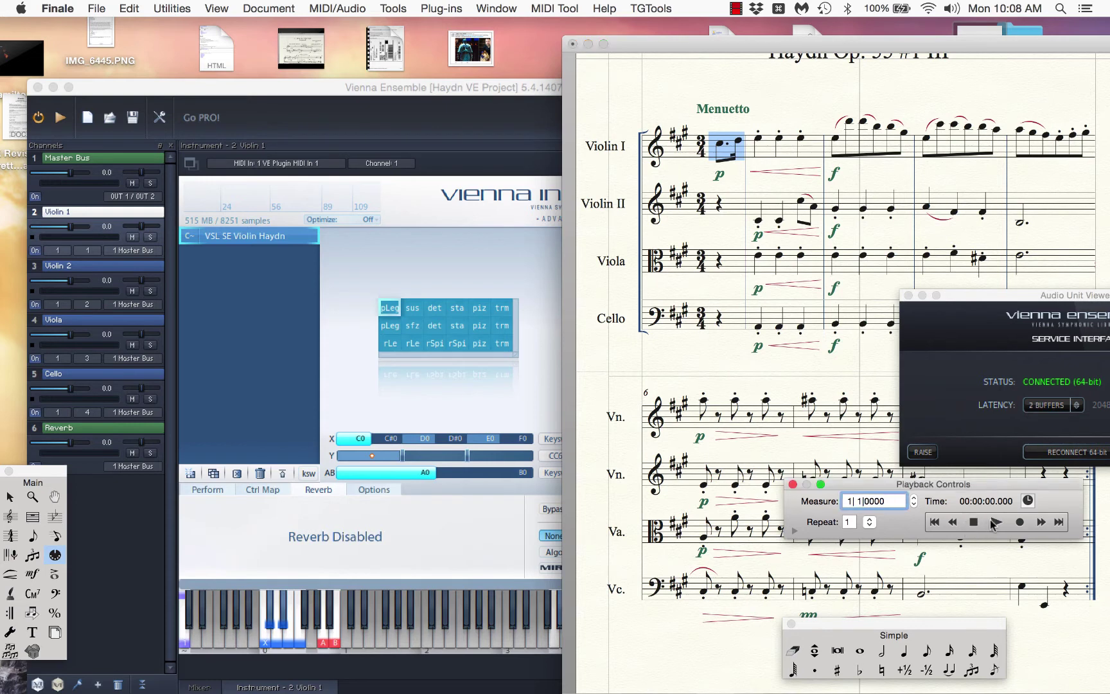
{"action": "left_click", "coordinate": [996, 522]}
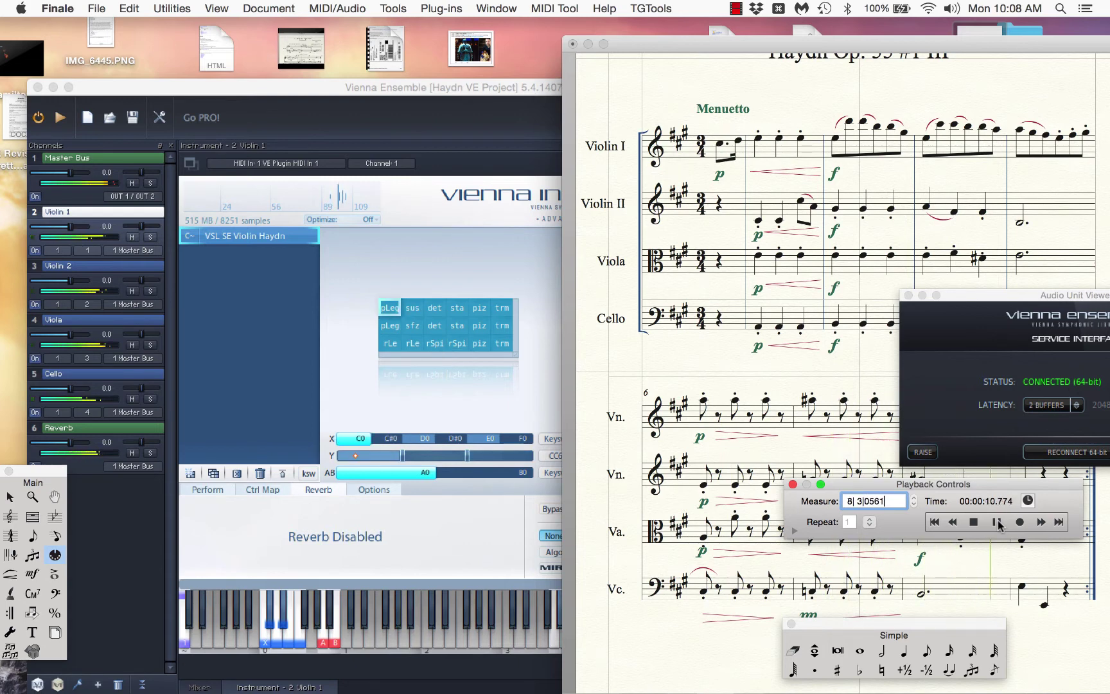
{"action": "left_click", "coordinate": [972, 522]}
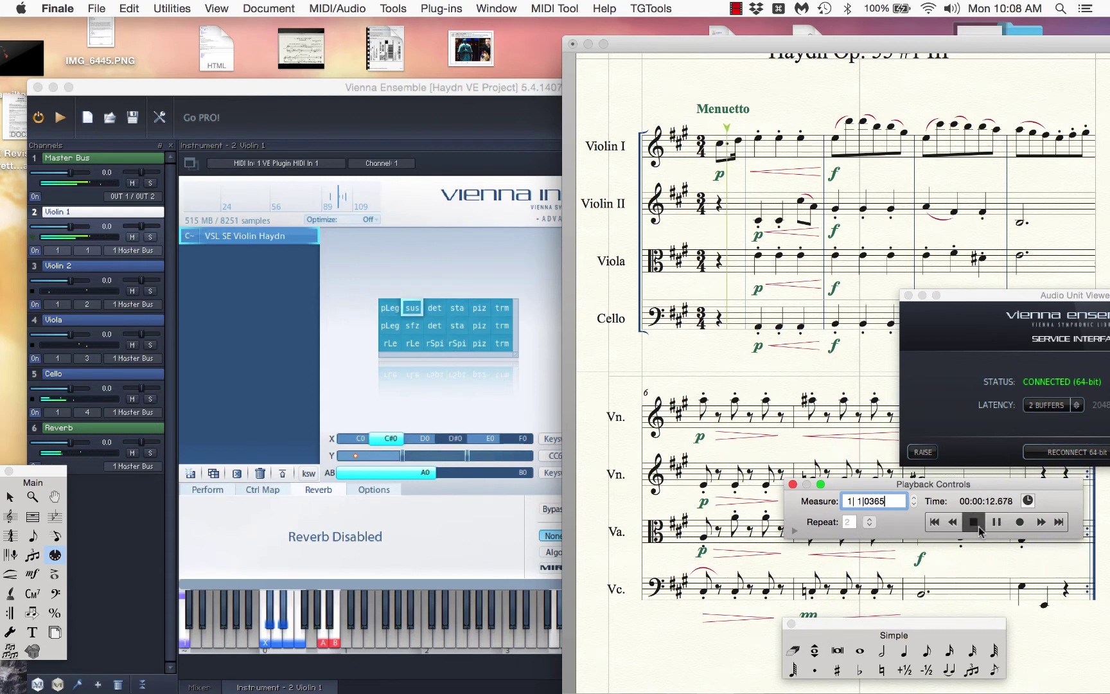
Set the controller 6 data to 10 for Violin I in measure 3.
{"action": "left_click", "coordinate": [875, 158]}
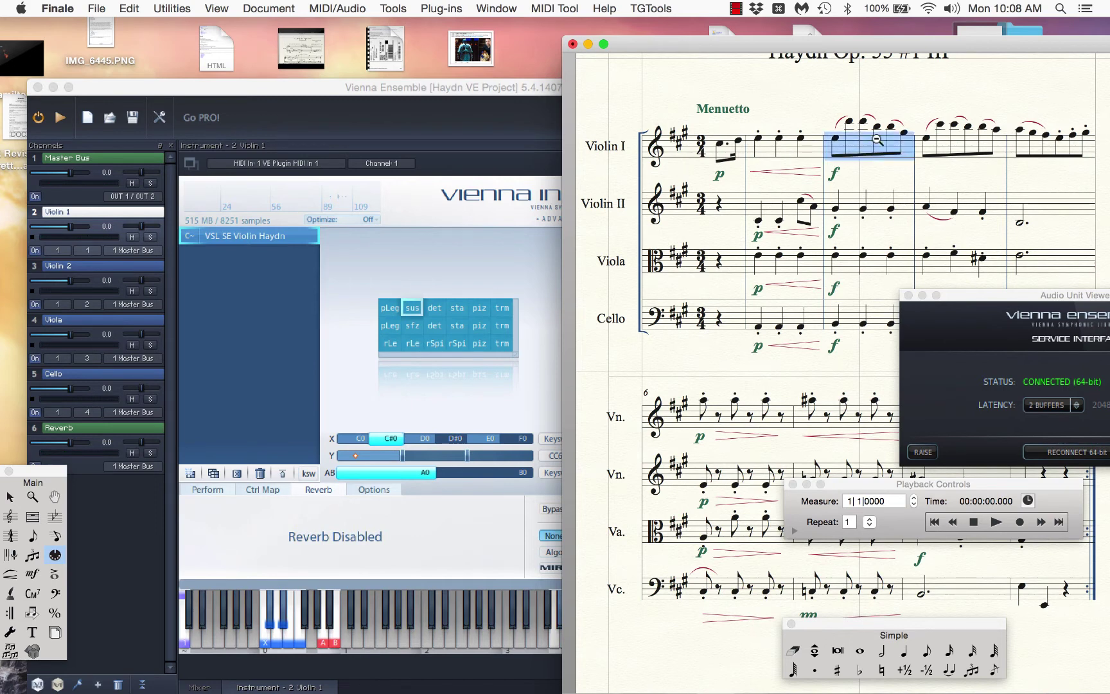
{"action": "double_click", "coordinate": [877, 140]}
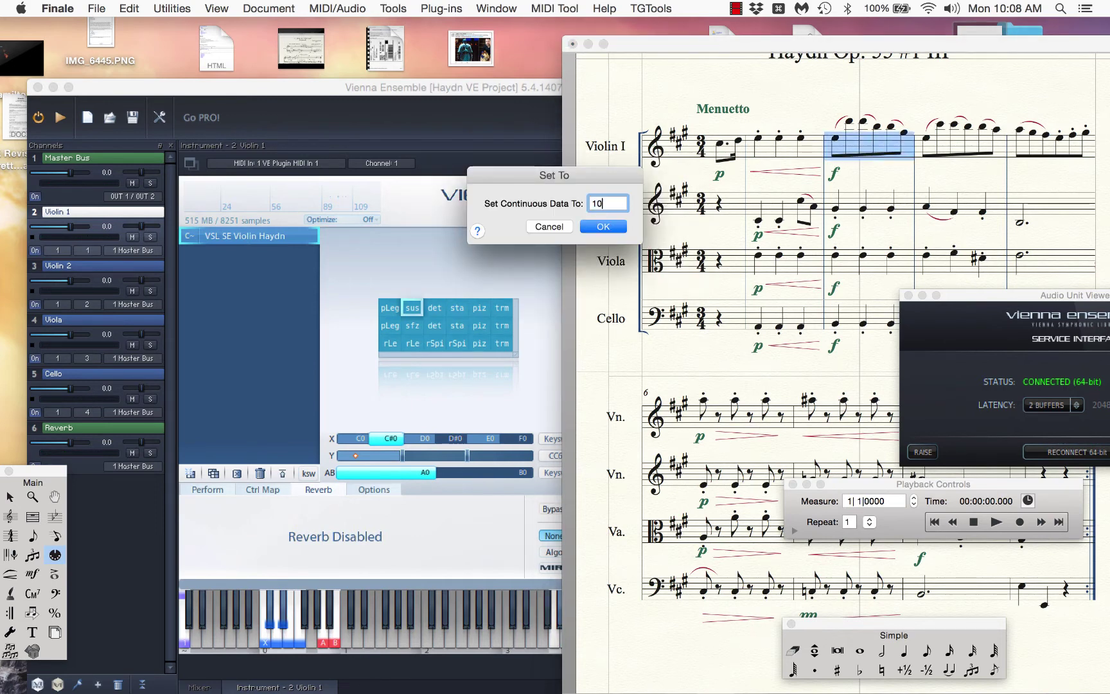
{"action": "key", "text": "Return"}
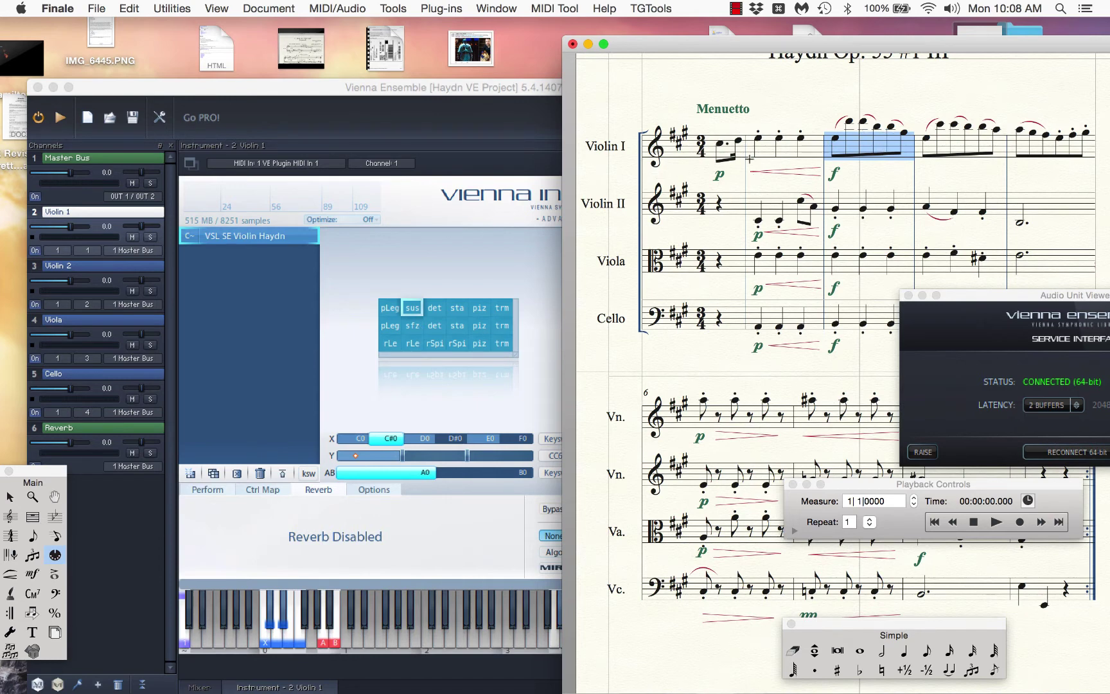
Play the excerpt again from the pickup to check the Violin I change, and stop it near the end.
{"action": "left_click", "coordinate": [715, 149]}
{"action": "left_click", "coordinate": [976, 523]}
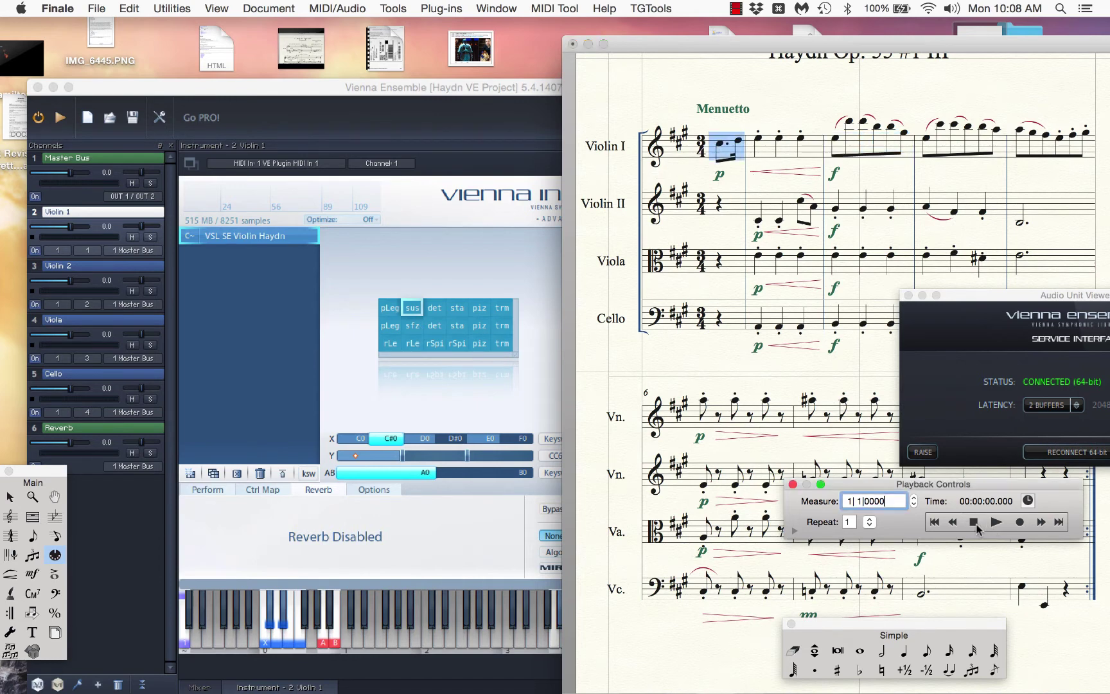
{"action": "left_click", "coordinate": [994, 523]}
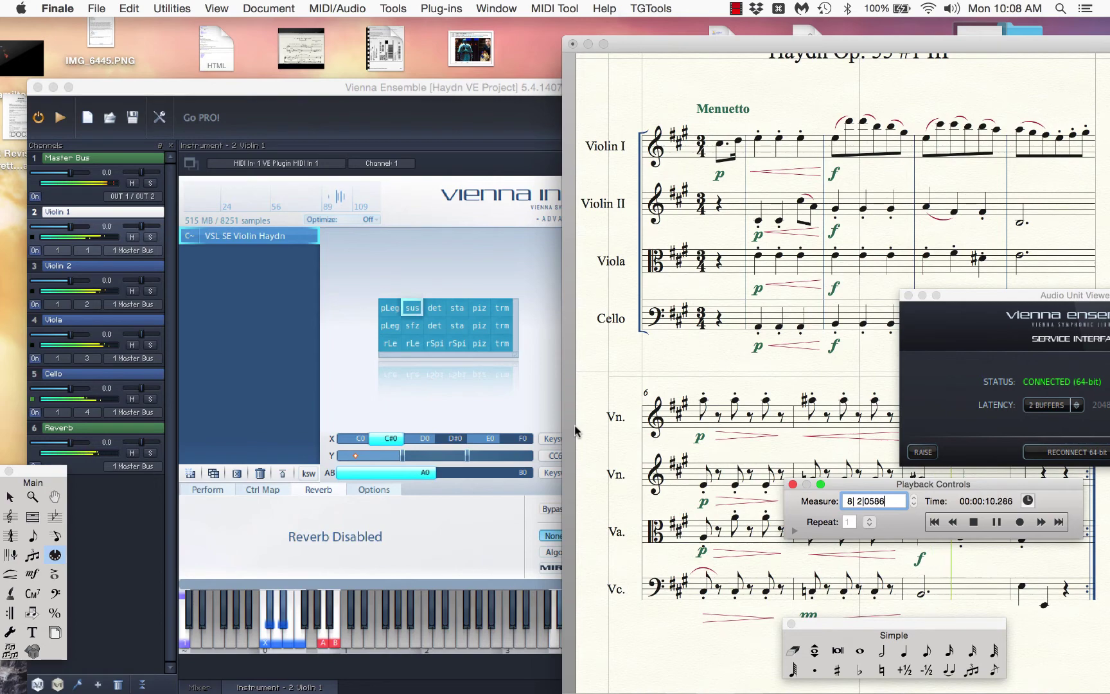
{"action": "left_click", "coordinate": [973, 521]}
Switch to the Selection tool in Finale, select Violin I measure 2, and position the score window so Vienna Ensemble stays reachable.
{"action": "left_click", "coordinate": [468, 258]}
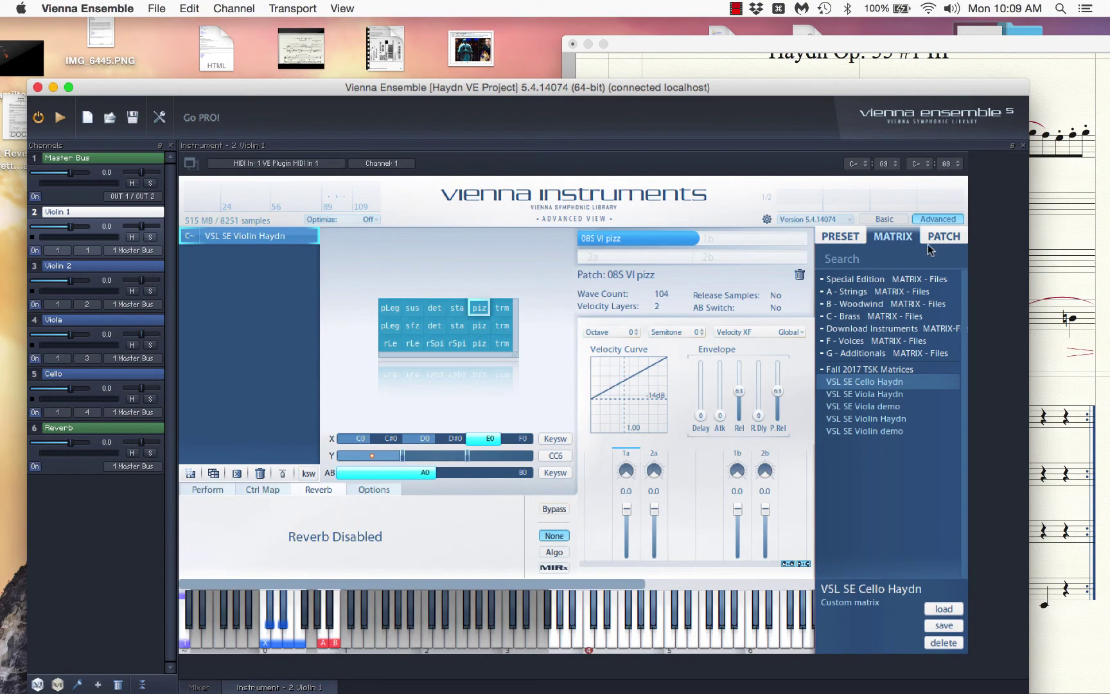
{"action": "left_click", "coordinate": [943, 69]}
{"action": "left_click_drag", "start_coordinate": [950, 40], "coordinate": [672, 22]}
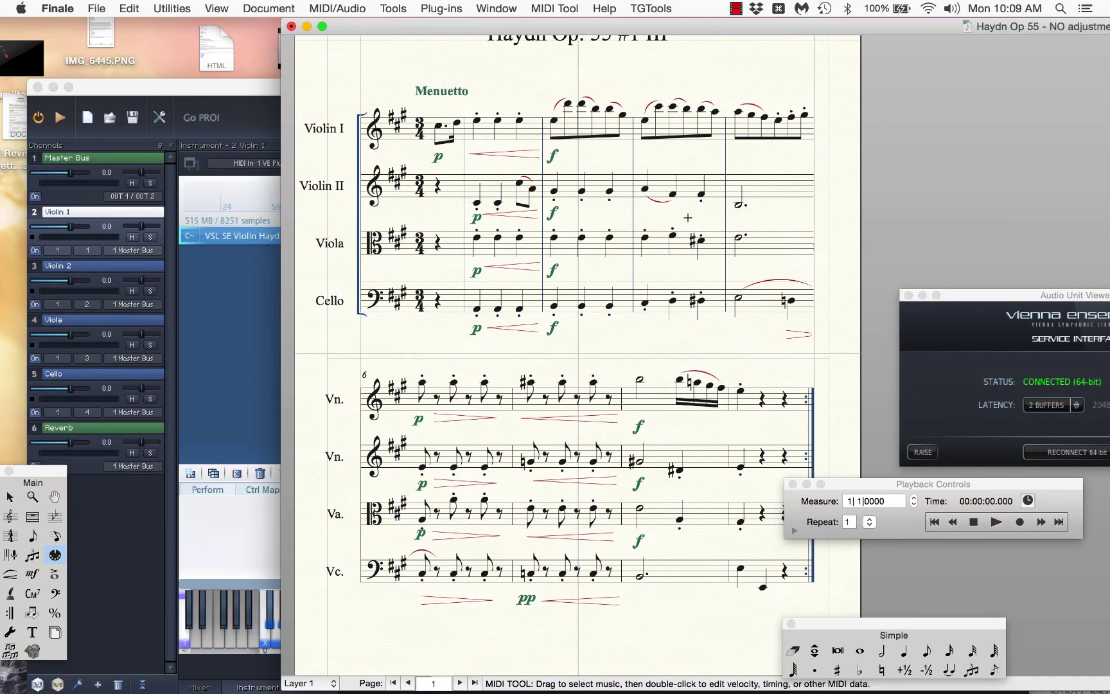
{"action": "key", "text": "Escape"}
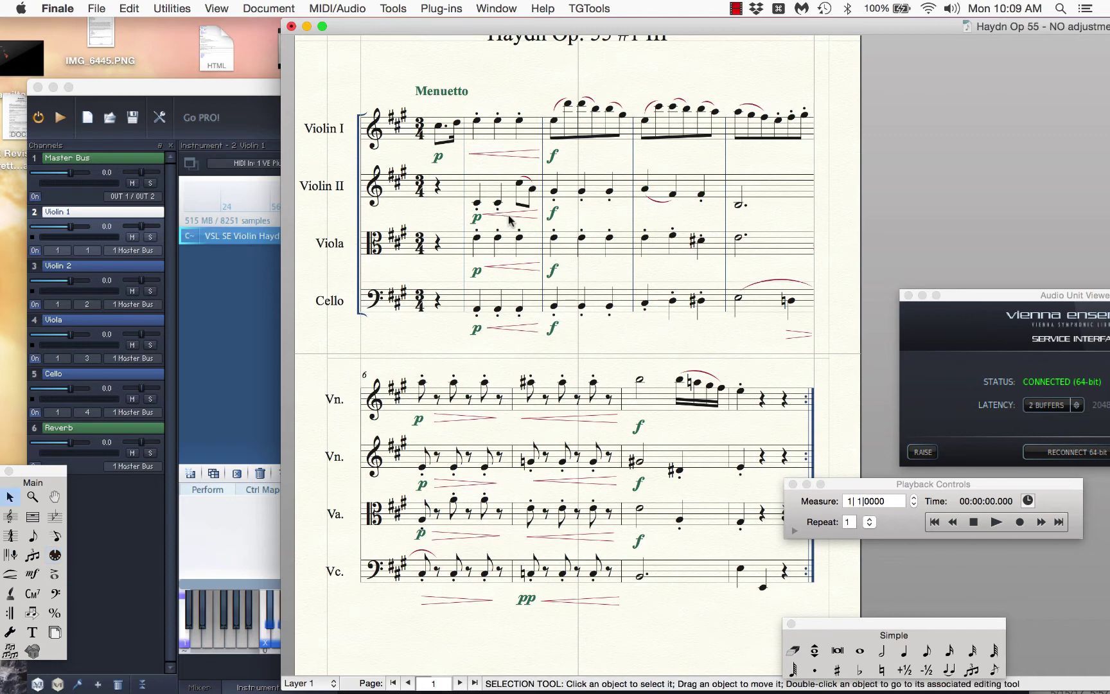
{"action": "left_click", "coordinate": [509, 217]}
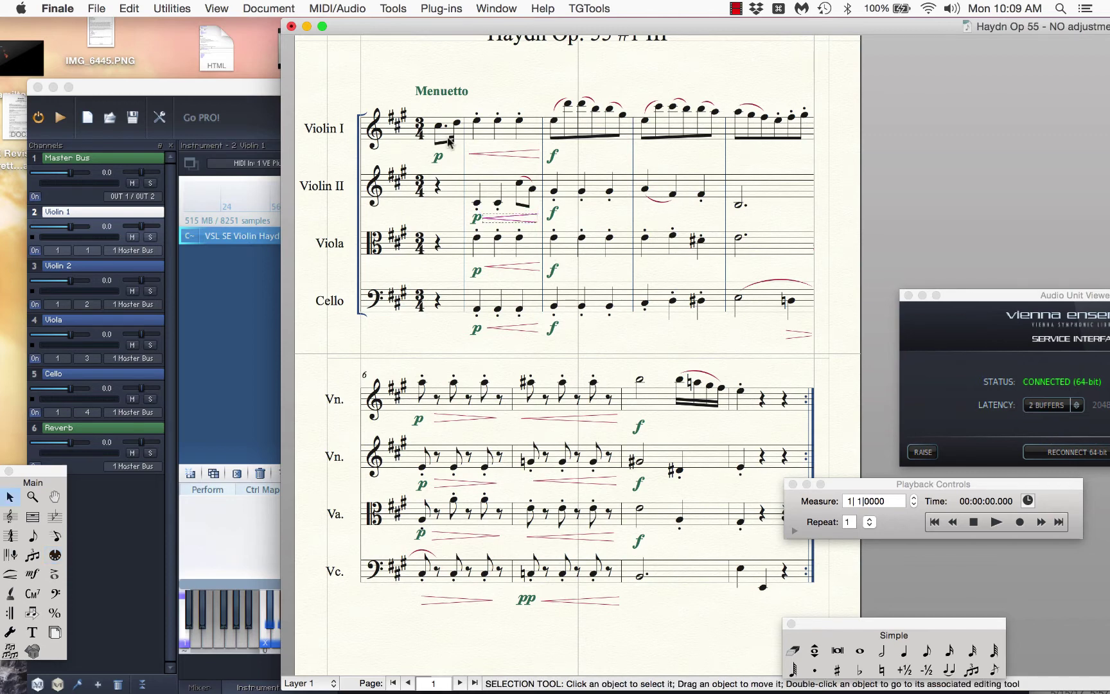
{"action": "left_click", "coordinate": [488, 136]}
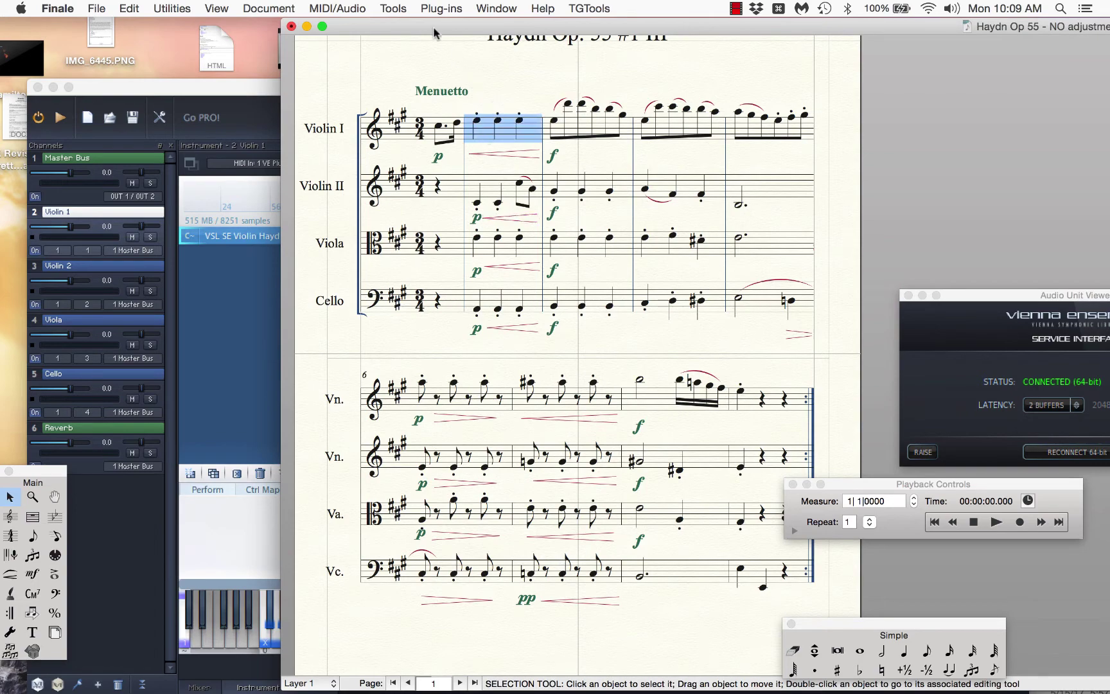
{"action": "left_click_drag", "start_coordinate": [432, 28], "coordinate": [571, 18]}
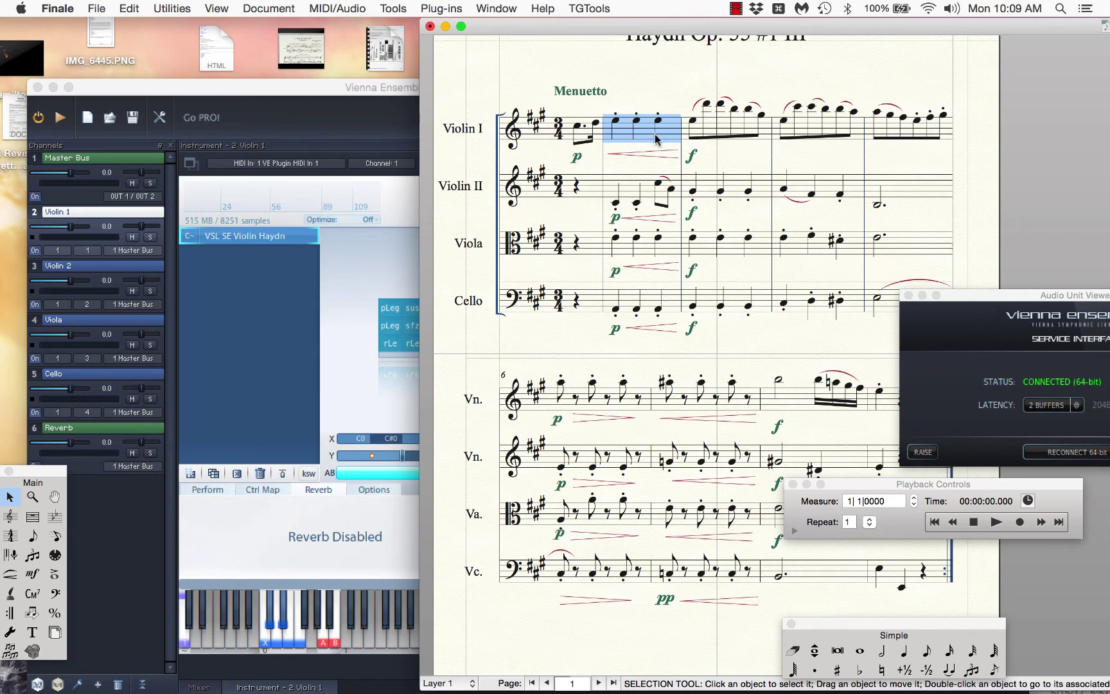
In Vienna Ensemble, turn Velocity XF off for Violin 1's two staccato cells and the repetition spiccato cell below them.
{"action": "left_click", "coordinate": [359, 278]}
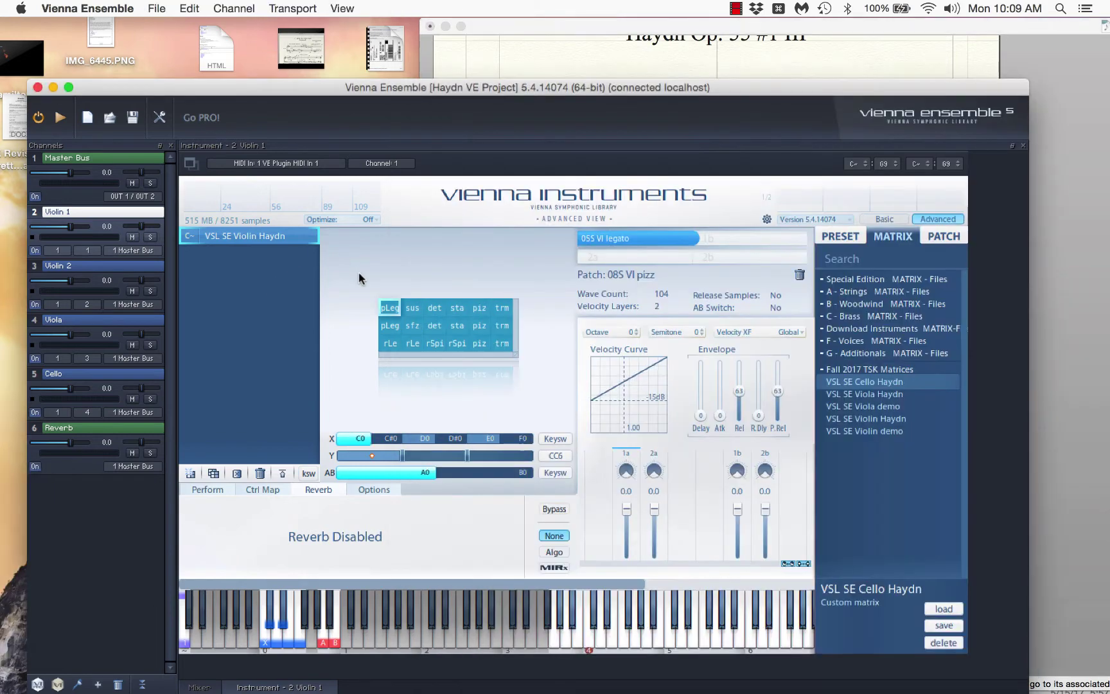
{"action": "left_click", "coordinate": [456, 307]}
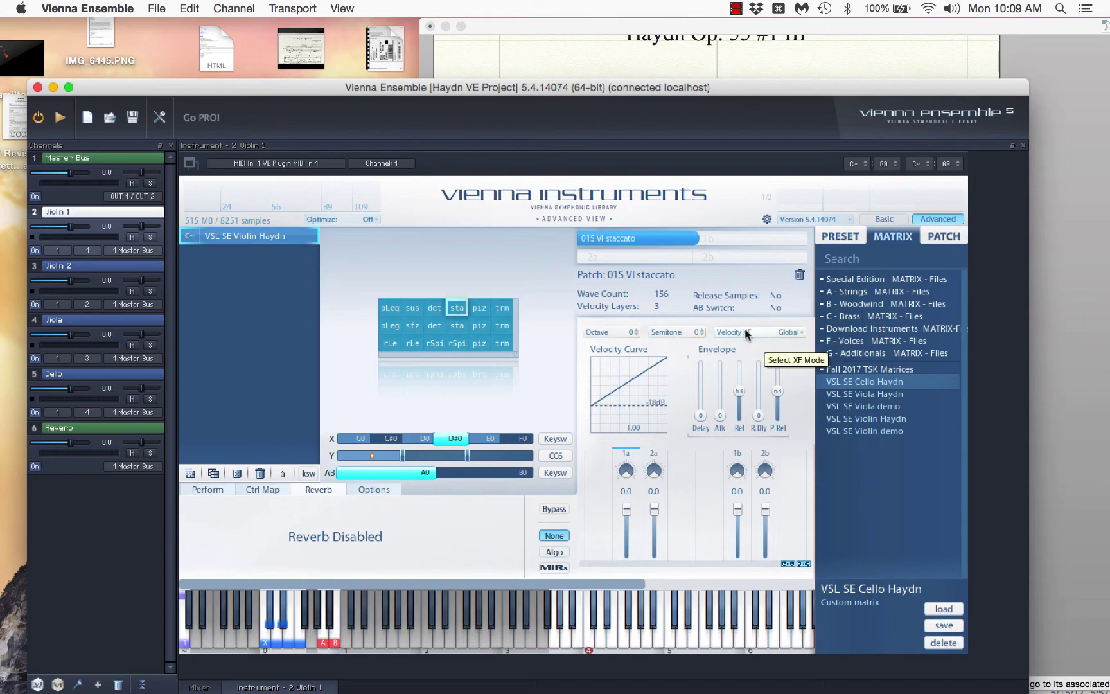
{"action": "left_click", "coordinate": [801, 330]}
{"action": "left_click", "coordinate": [797, 352]}
{"action": "left_click", "coordinate": [457, 327]}
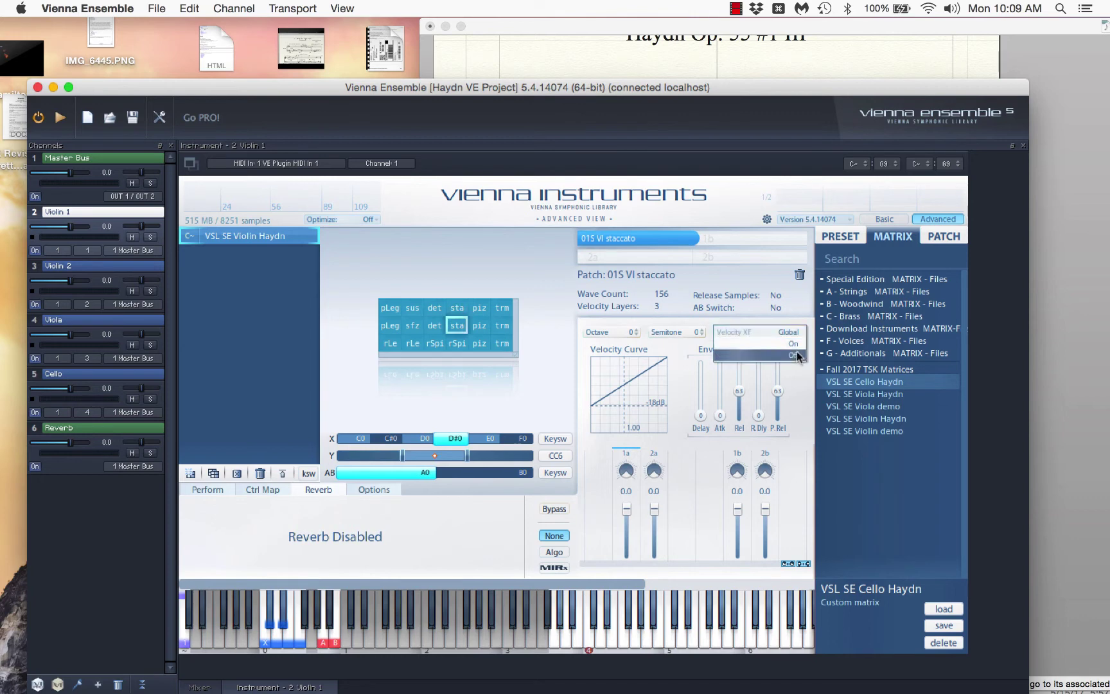
{"action": "left_click", "coordinate": [454, 343]}
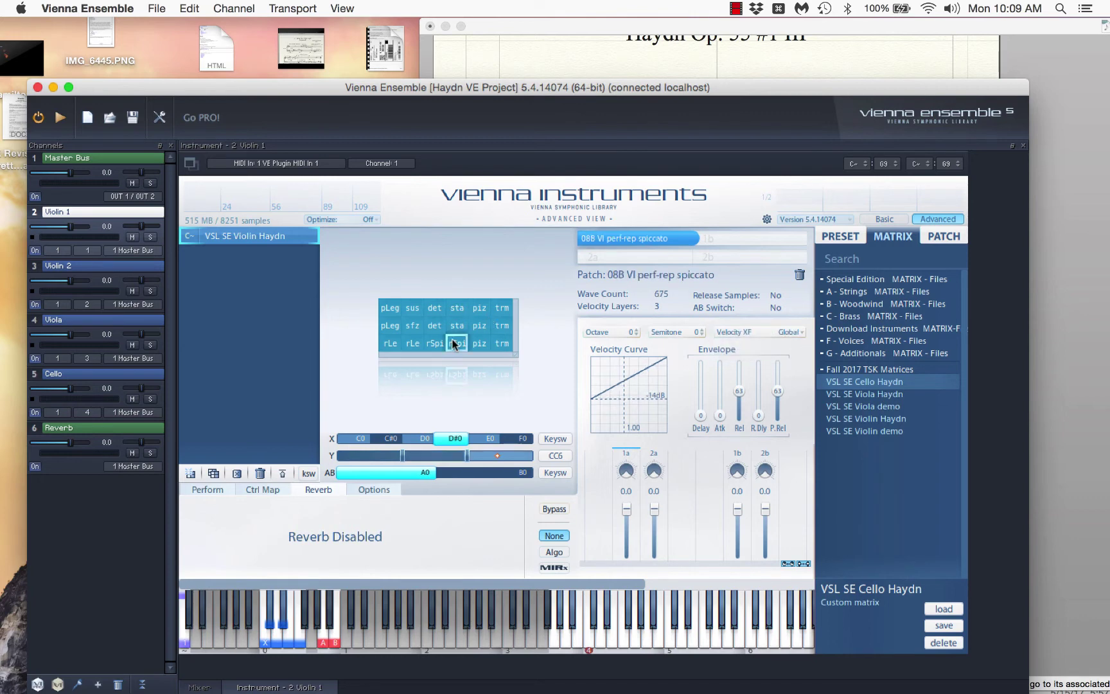
{"action": "left_click", "coordinate": [778, 330]}
{"action": "left_click", "coordinate": [739, 344]}
Turn Velocity XF off for Violin 2's two staccato cells and the repetition spiccato cell in the same column.
{"action": "left_click", "coordinate": [85, 265]}
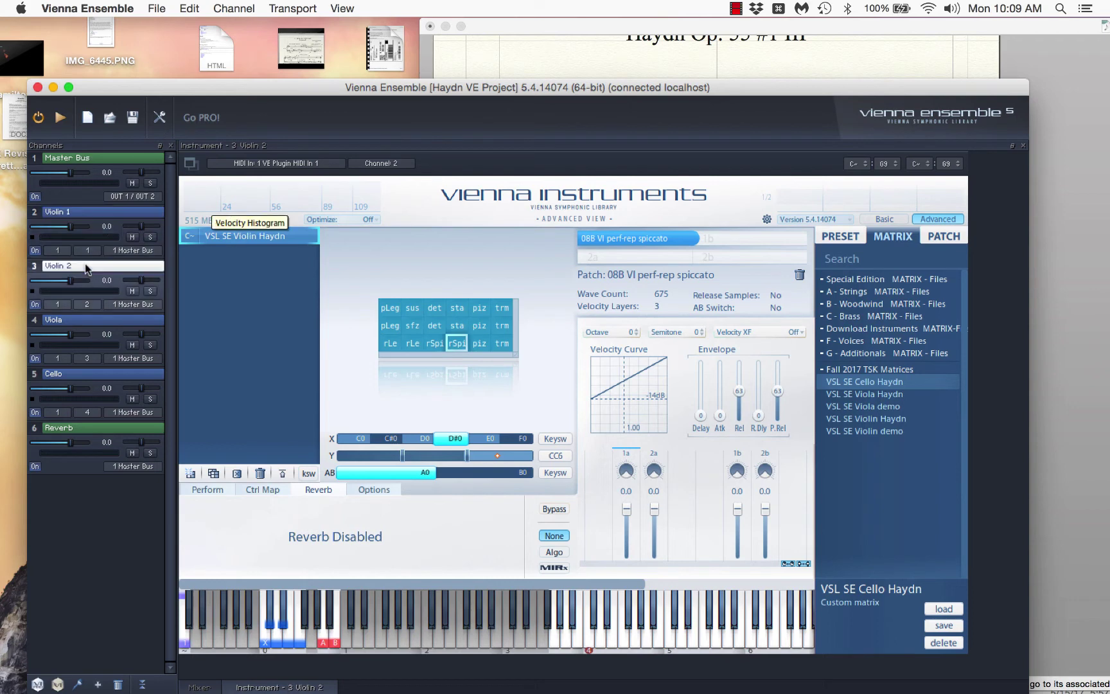
{"action": "left_click", "coordinate": [782, 332]}
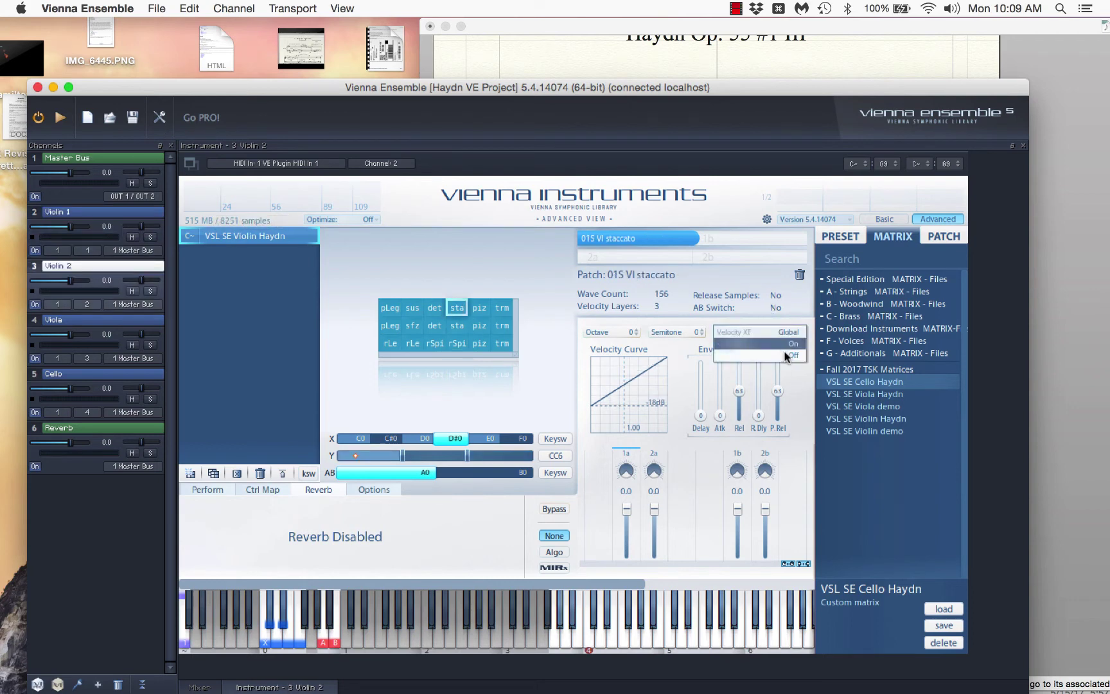
{"action": "left_click", "coordinate": [732, 355]}
{"action": "left_click", "coordinate": [458, 324]}
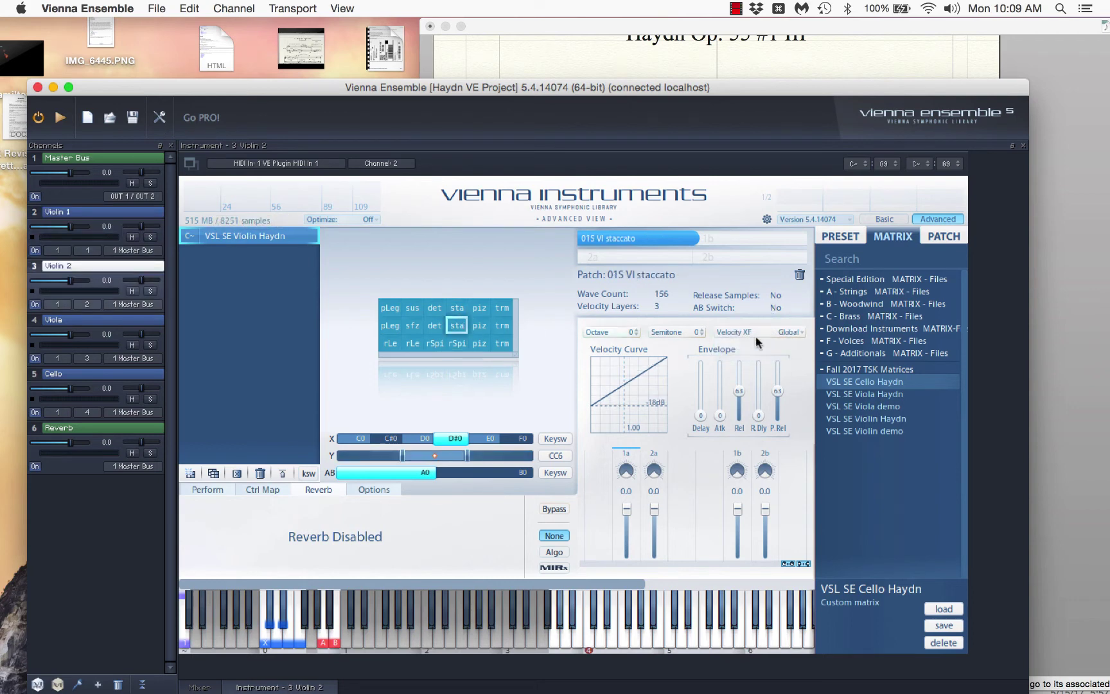
{"action": "left_click", "coordinate": [793, 331]}
{"action": "left_click", "coordinate": [798, 356]}
{"action": "left_click", "coordinate": [456, 343]}
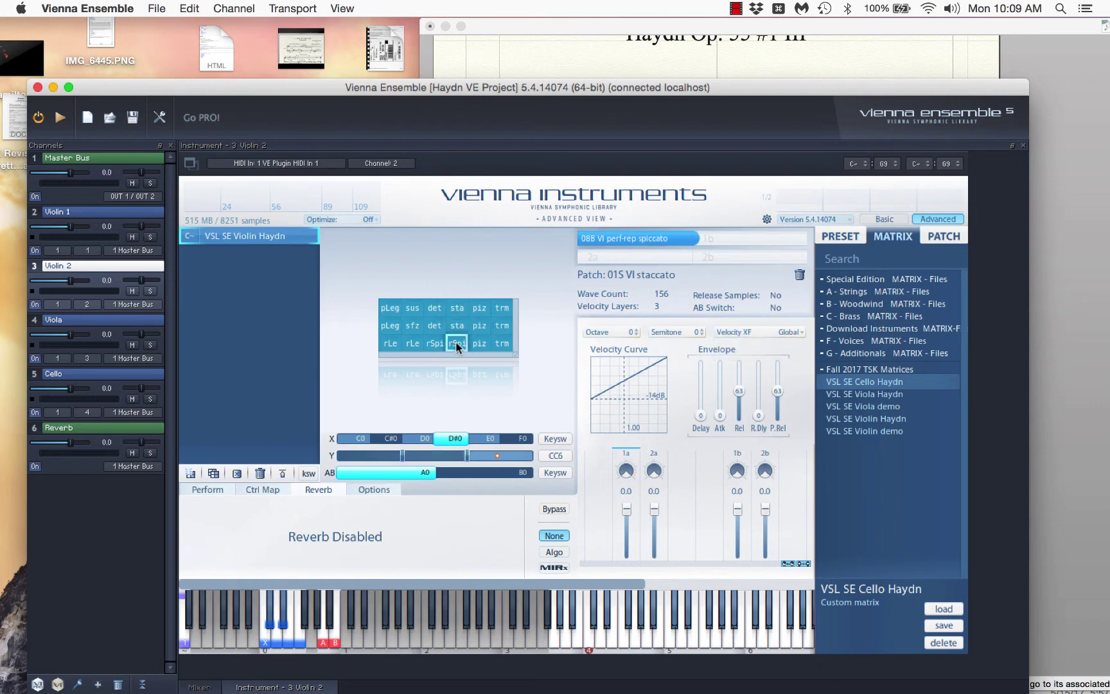
{"action": "left_click", "coordinate": [793, 330]}
{"action": "left_click", "coordinate": [793, 356]}
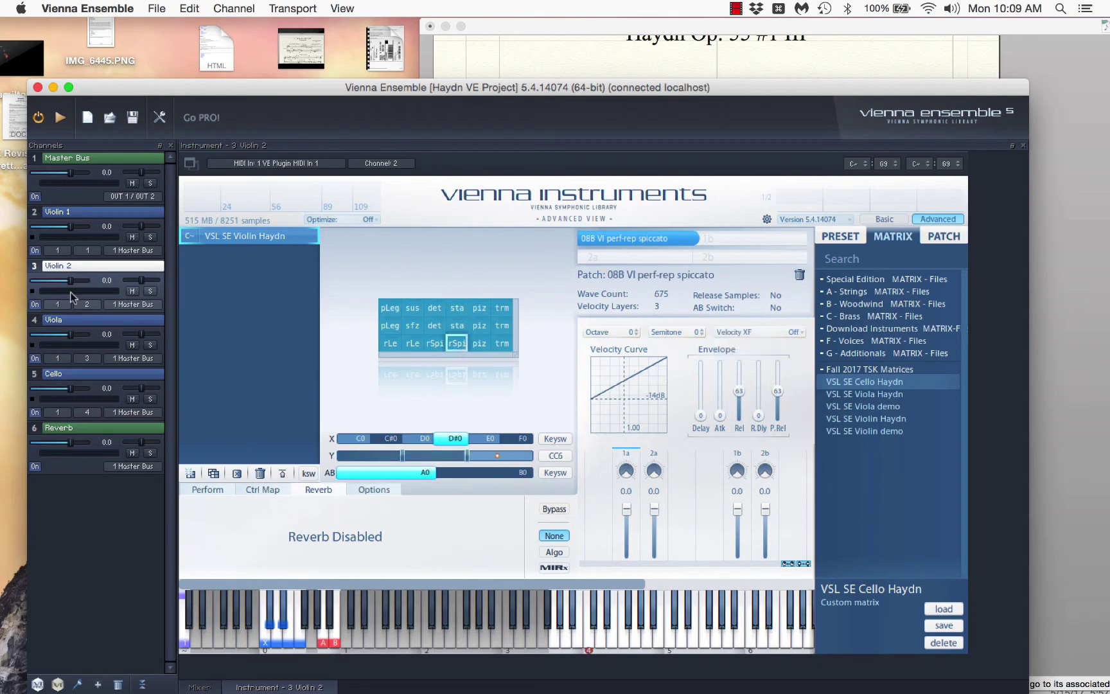
Turn Velocity XF off for the Viola's two staccato cells and the repetition spiccato cell below them.
{"action": "left_click", "coordinate": [81, 319]}
{"action": "left_click", "coordinate": [790, 330]}
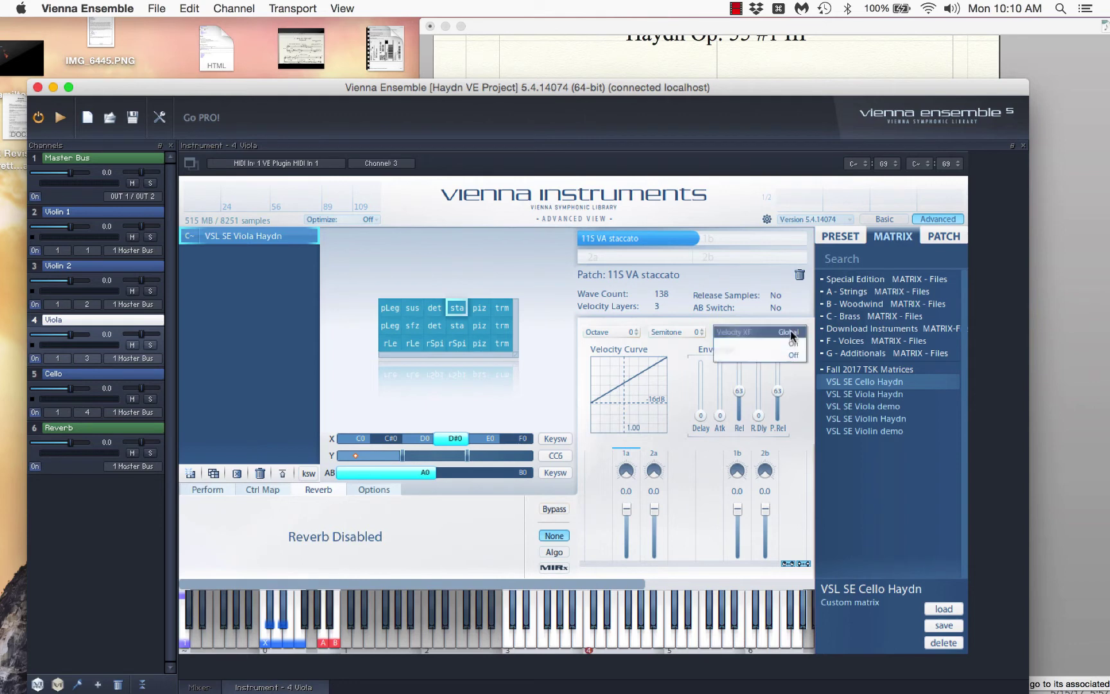
{"action": "left_click", "coordinate": [798, 354]}
{"action": "left_click", "coordinate": [458, 320]}
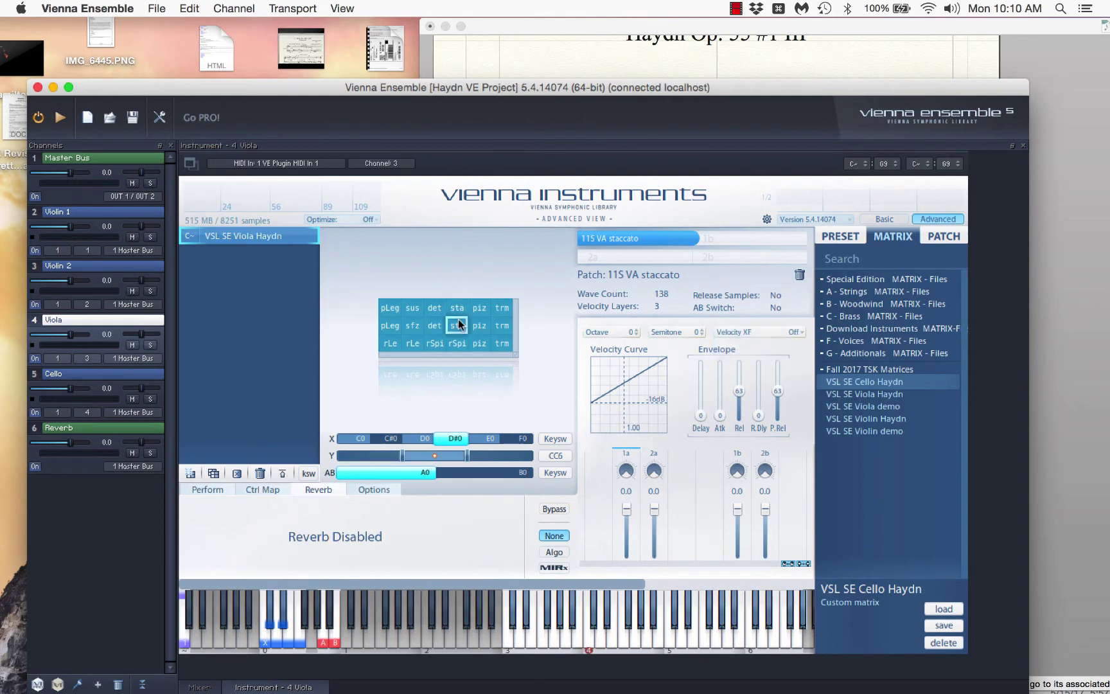
{"action": "left_click", "coordinate": [763, 330]}
{"action": "left_click", "coordinate": [771, 355]}
{"action": "left_click", "coordinate": [457, 344]}
{"action": "left_click", "coordinate": [774, 332]}
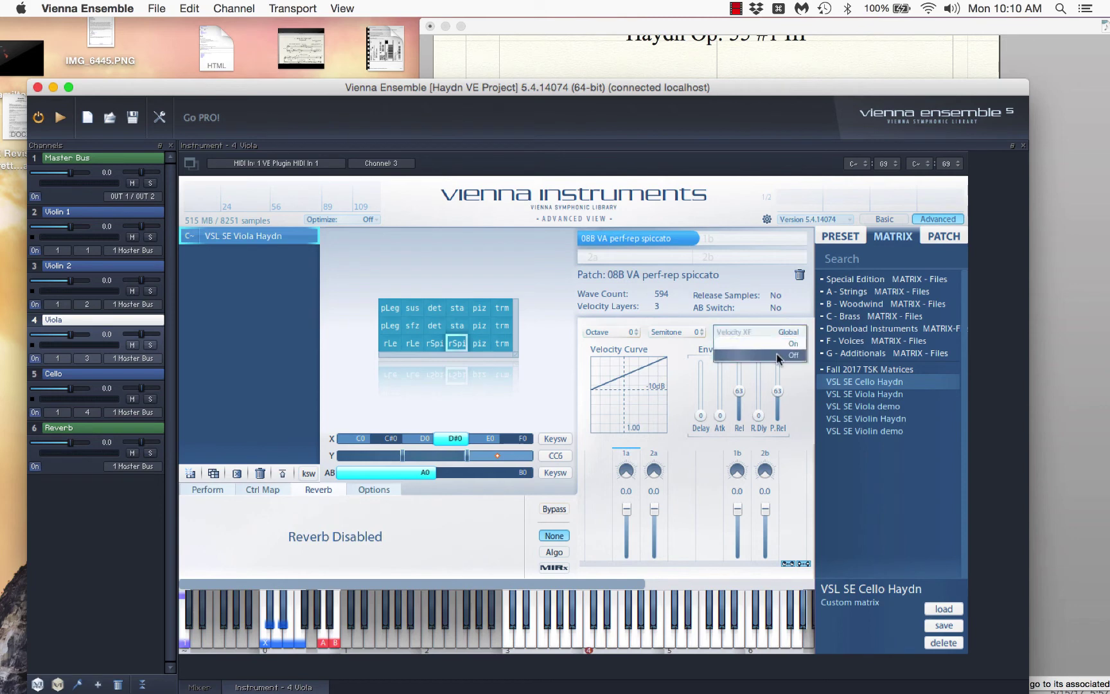
{"action": "left_click", "coordinate": [777, 357]}
Set Velocity XF to Off for the Cello's two staccato cells and its repetition spiccato cell in the same column.
{"action": "left_click", "coordinate": [65, 376]}
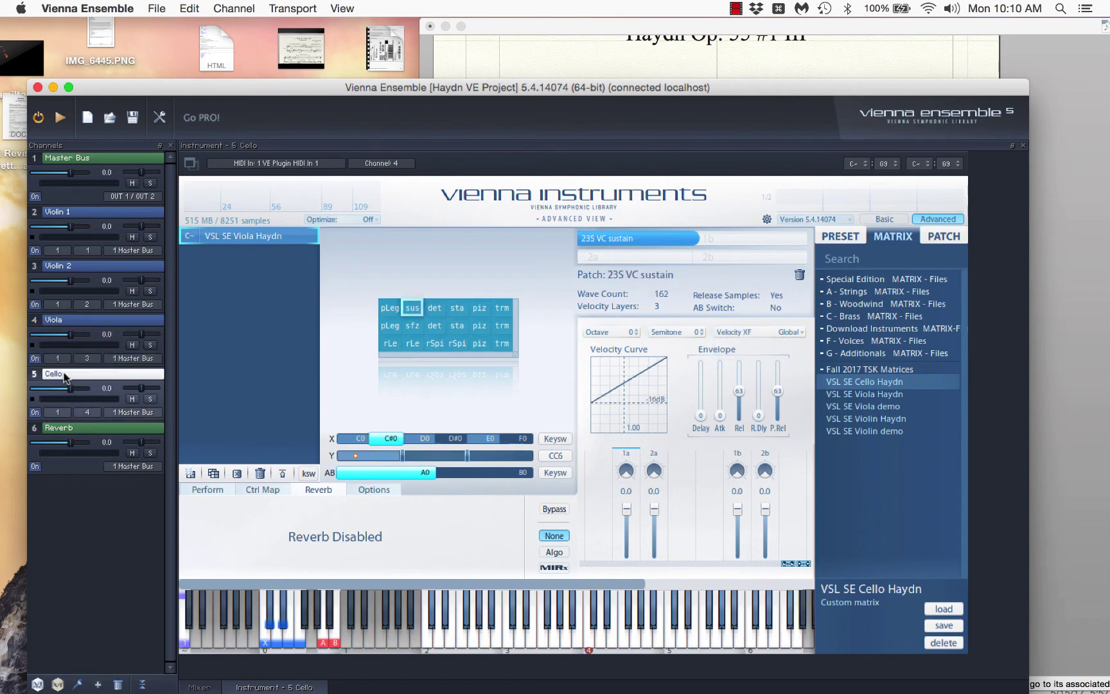
{"action": "left_click", "coordinate": [456, 307]}
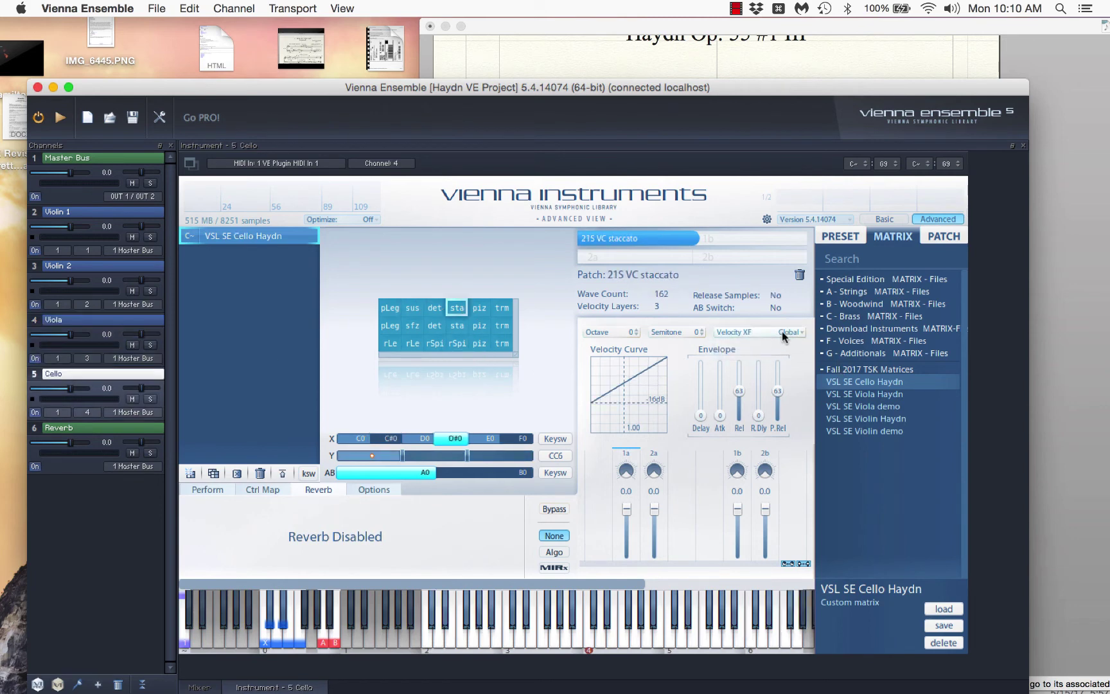
{"action": "left_click", "coordinate": [784, 332]}
{"action": "left_click", "coordinate": [783, 351]}
{"action": "left_click", "coordinate": [457, 326]}
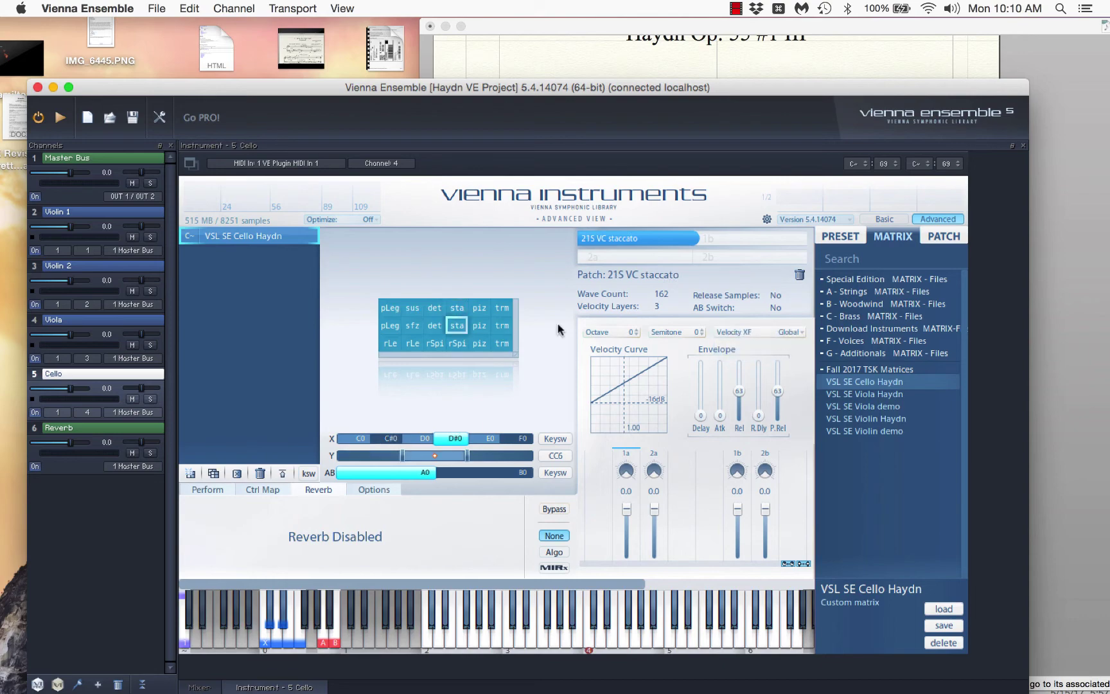
{"action": "left_click", "coordinate": [777, 332]}
{"action": "left_click", "coordinate": [778, 356]}
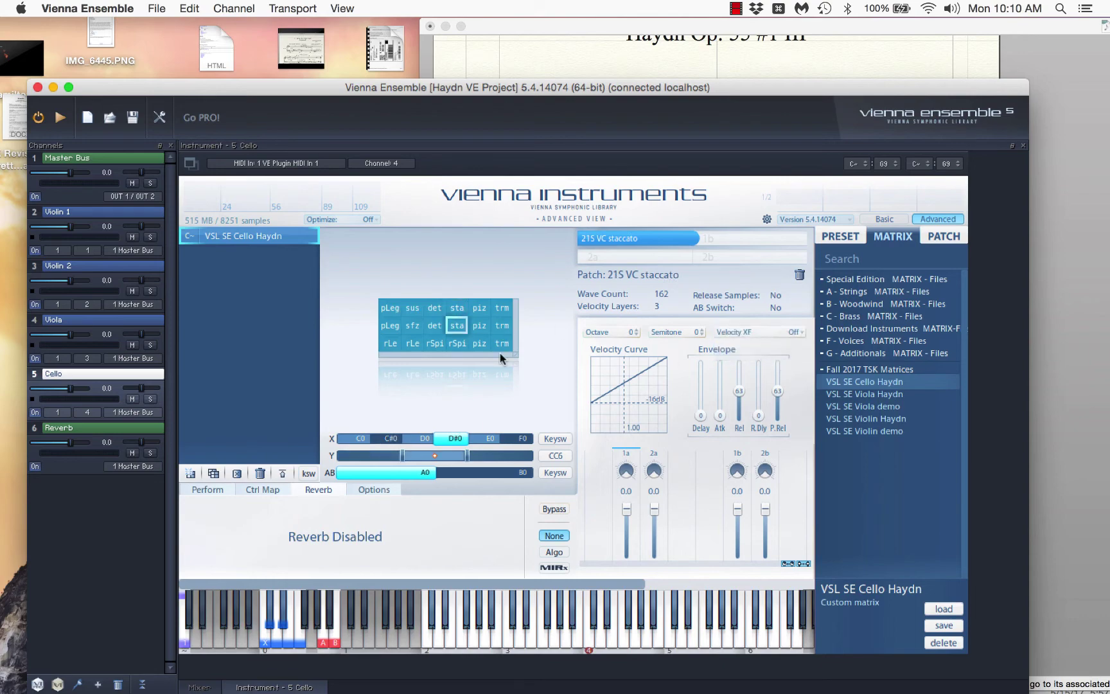
{"action": "left_click", "coordinate": [459, 342]}
{"action": "left_click", "coordinate": [780, 335]}
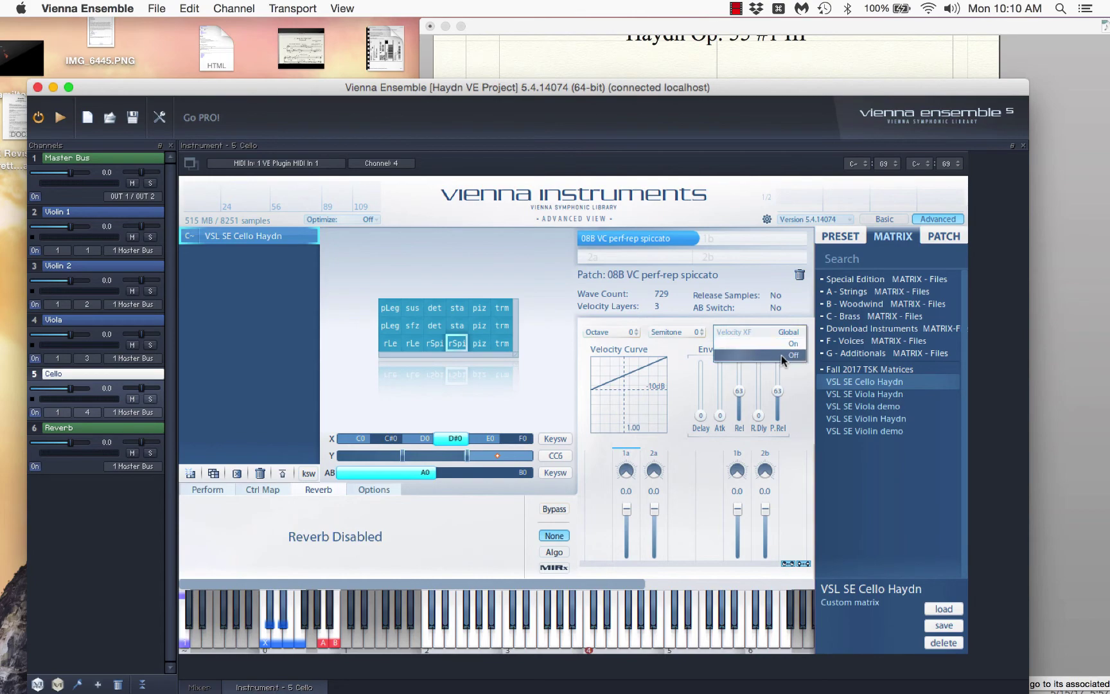
{"action": "left_click", "coordinate": [781, 356]}
Switch to Finale and play the excerpt from the beginning twice to audition the crossfade changes, stopping playback each time.
{"action": "left_click", "coordinate": [626, 67]}
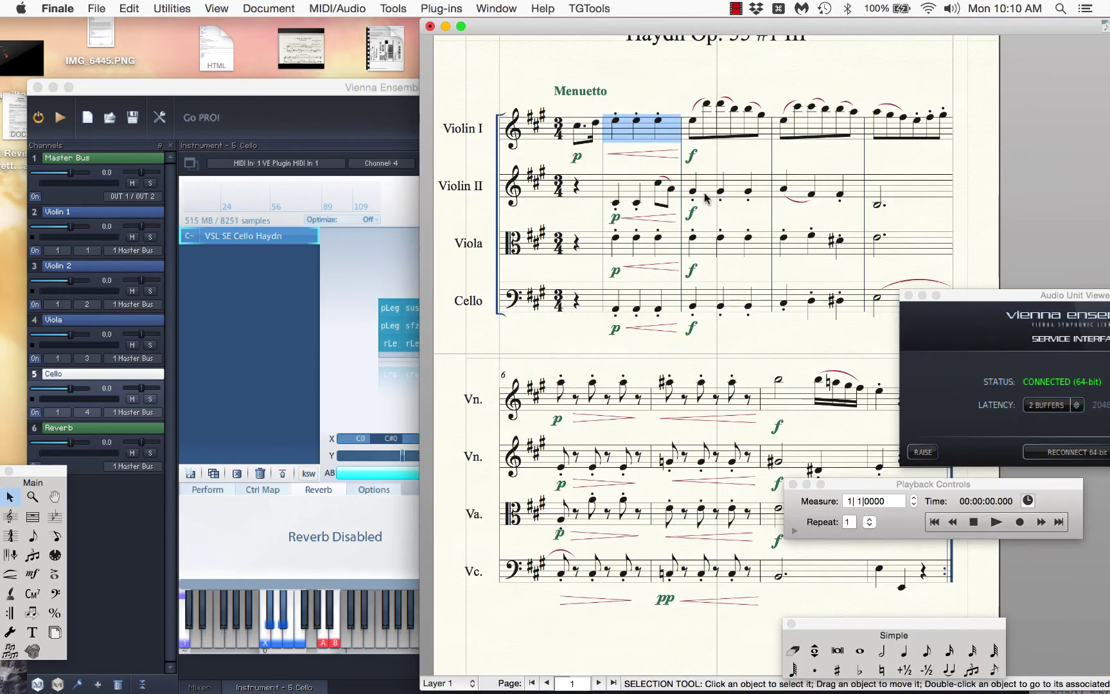
{"action": "left_click", "coordinate": [995, 523]}
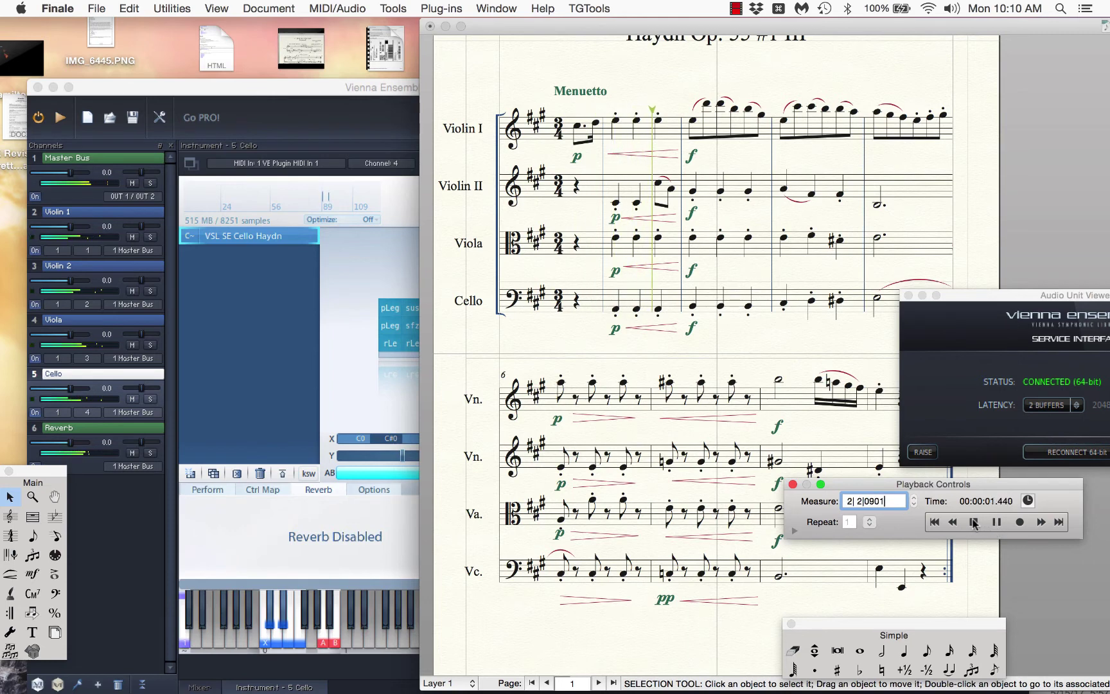
{"action": "left_click", "coordinate": [973, 523]}
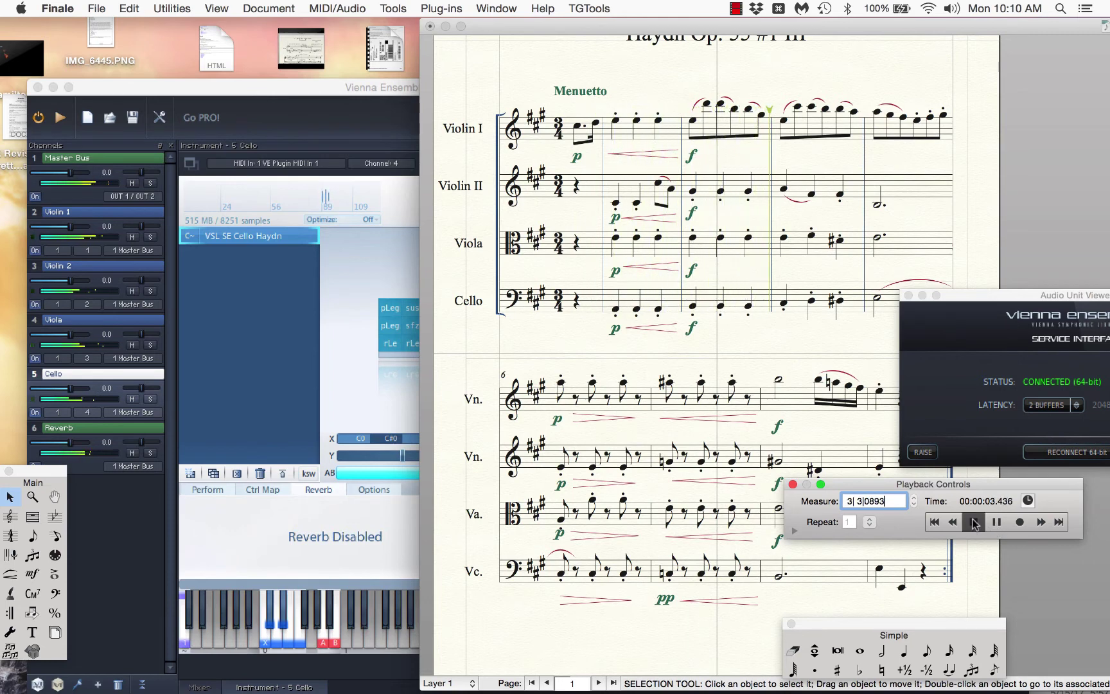
{"action": "left_click", "coordinate": [976, 525]}
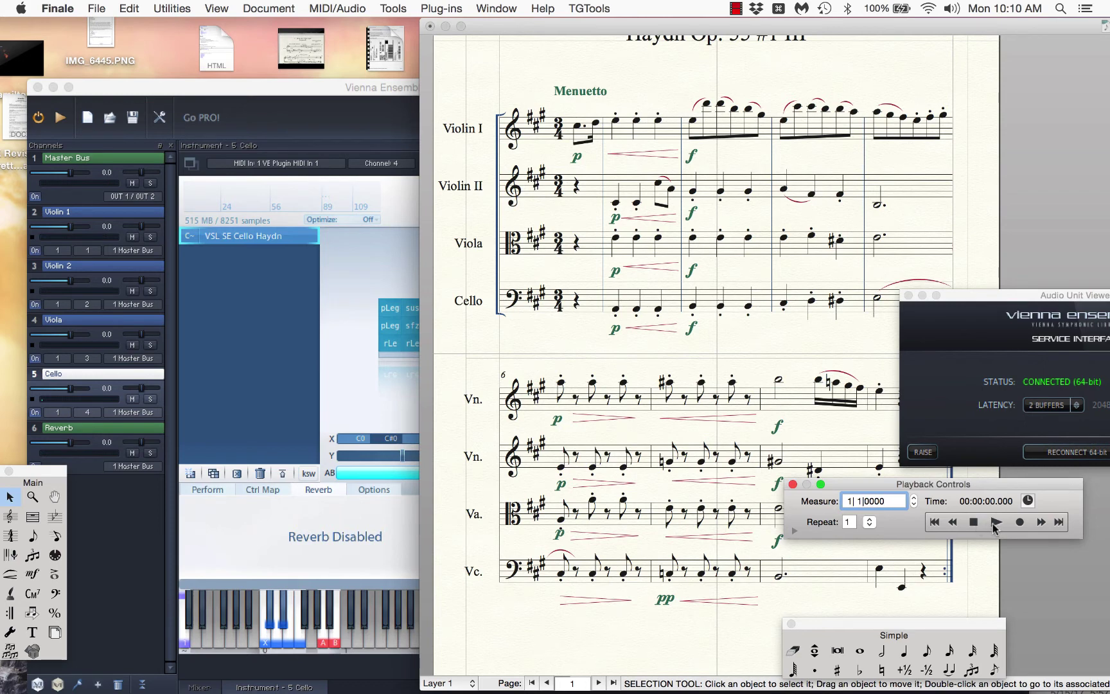
{"action": "left_click", "coordinate": [994, 522]}
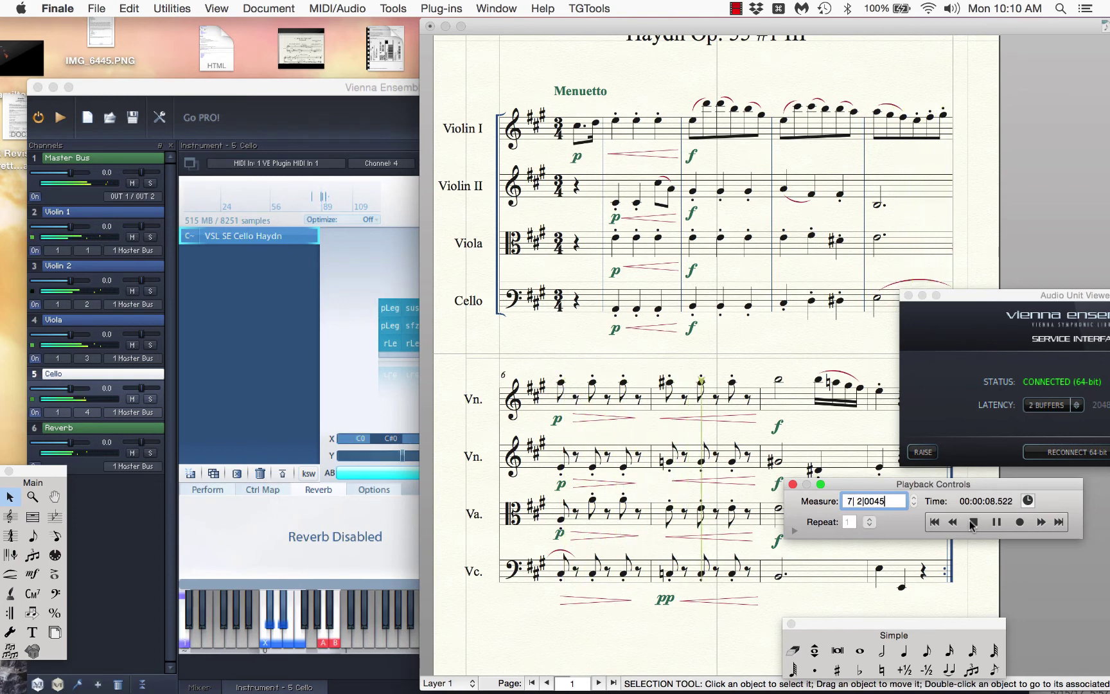
{"action": "left_click", "coordinate": [972, 522]}
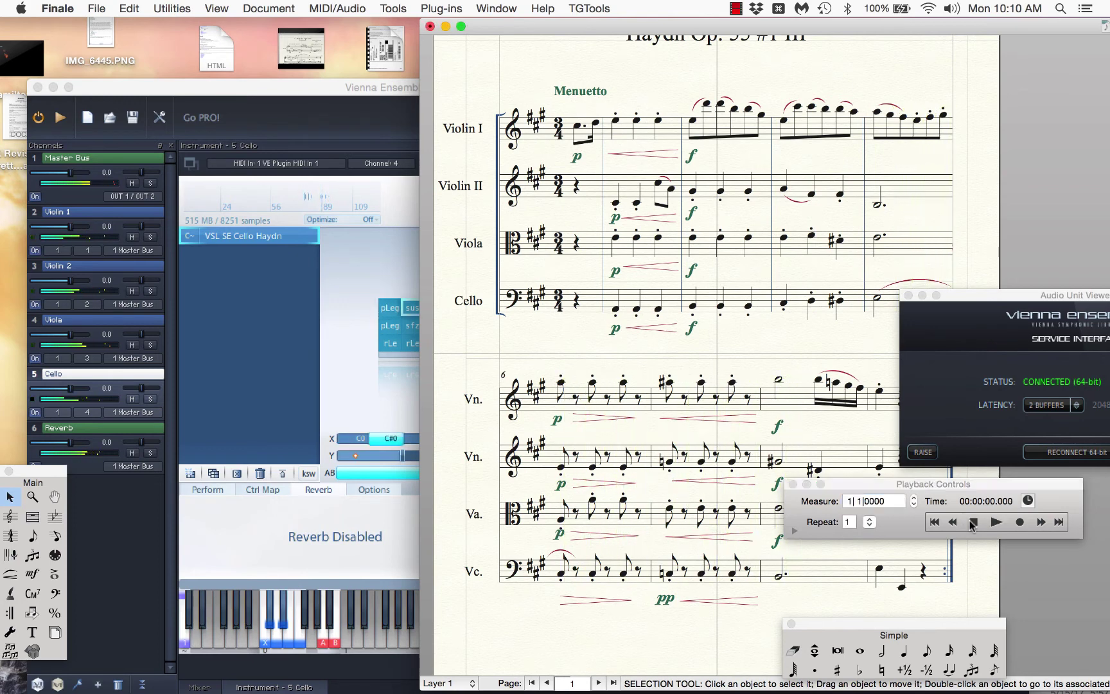
Move the Playback Controls and the Audio Unit Viewer off the music so both systems of the score are clear.
{"action": "left_click_drag", "start_coordinate": [910, 485], "coordinate": [690, 642]}
{"action": "left_click_drag", "start_coordinate": [975, 299], "coordinate": [1081, 403]}
{"action": "left_click", "coordinate": [652, 214]}
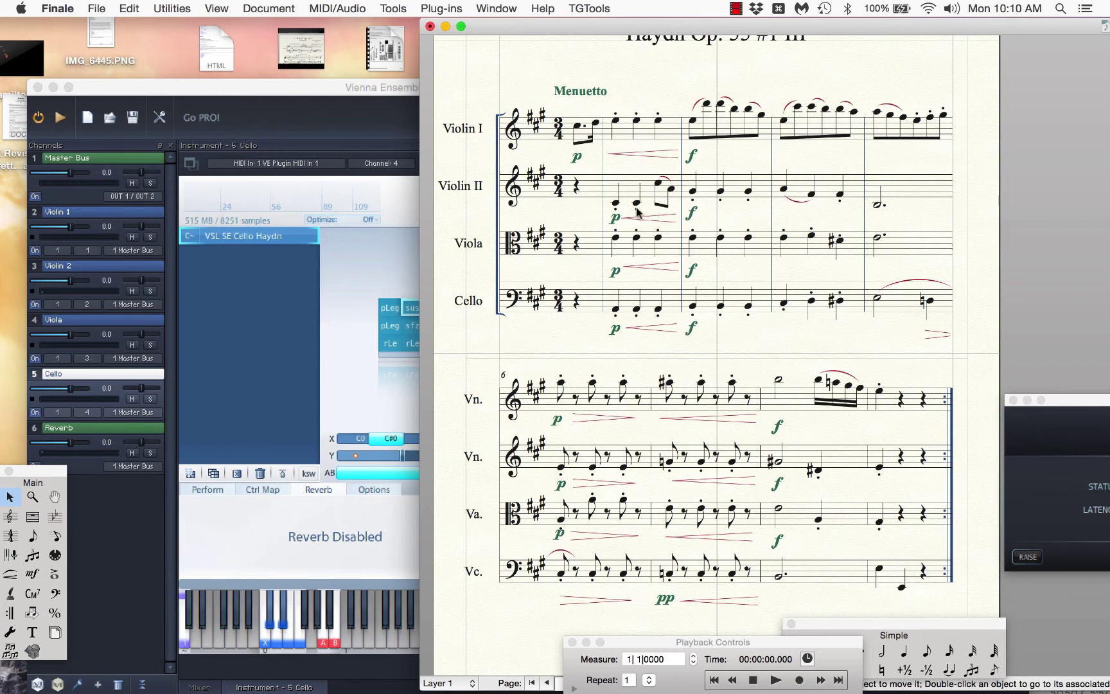
With the MIDI Tool set to Key Velocities, scale Violin I measure 2 from 40 to 94 in absolute values.
{"action": "left_click", "coordinate": [626, 136]}
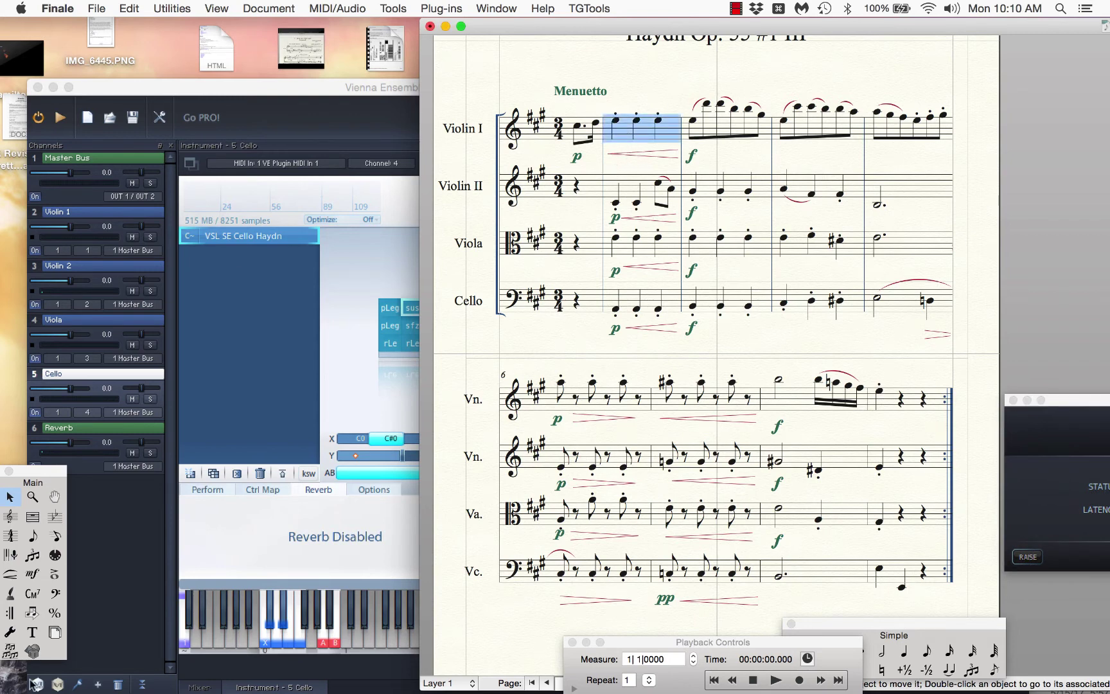
{"action": "left_click", "coordinate": [51, 553]}
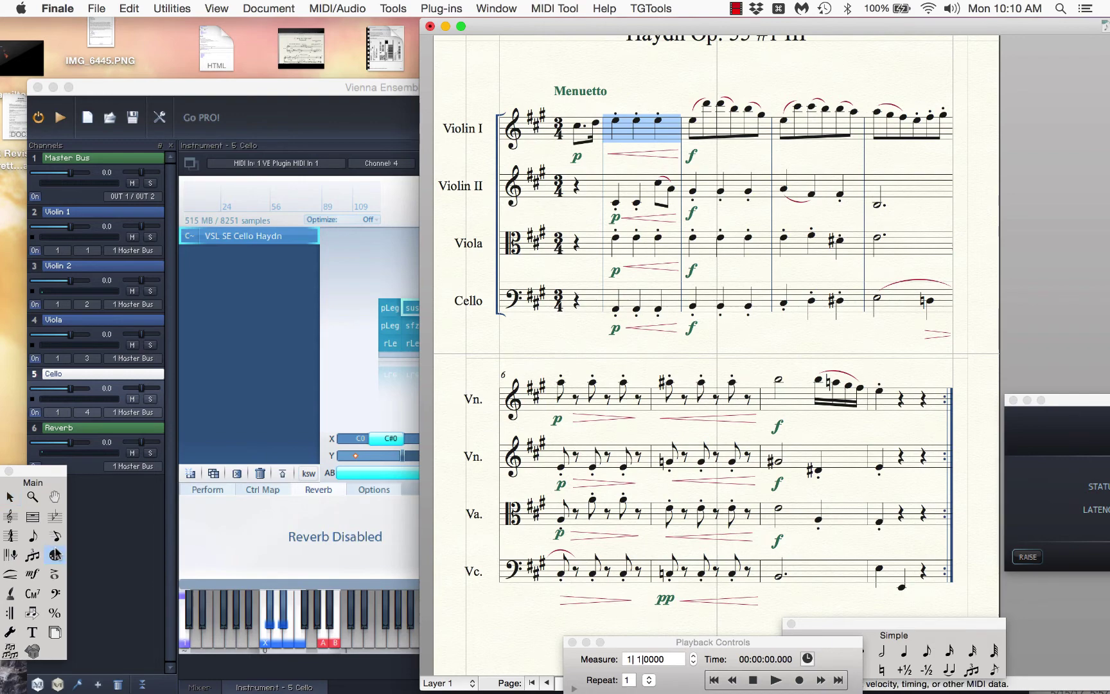
{"action": "left_click", "coordinate": [554, 9]}
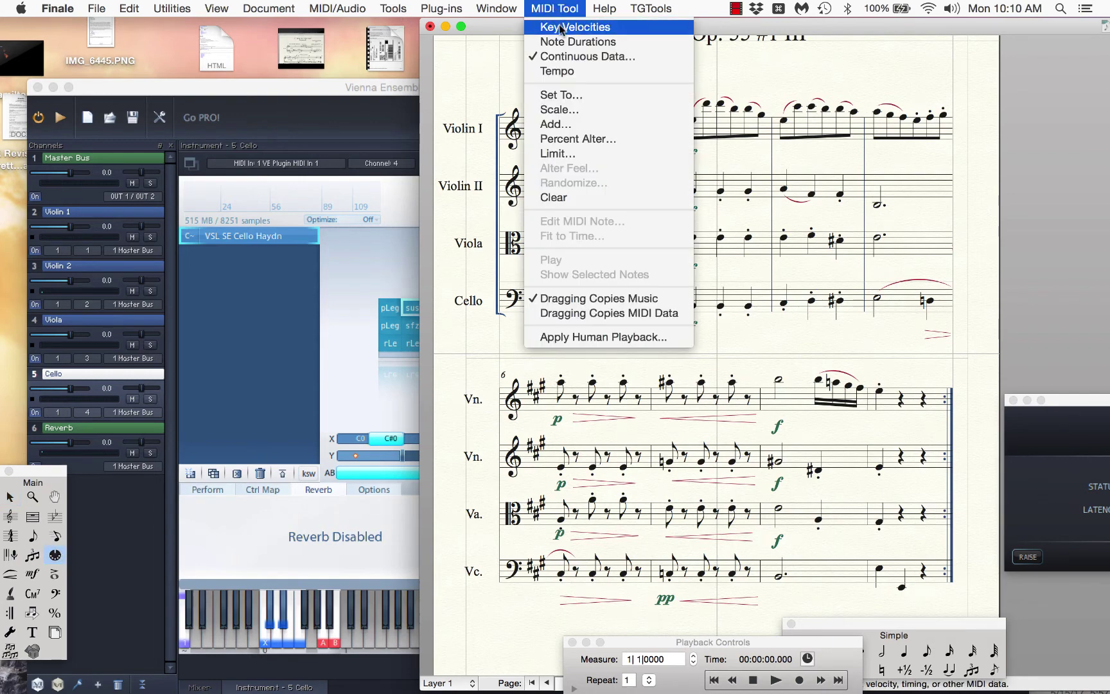
{"action": "left_click", "coordinate": [560, 29]}
{"action": "left_click", "coordinate": [565, 9]}
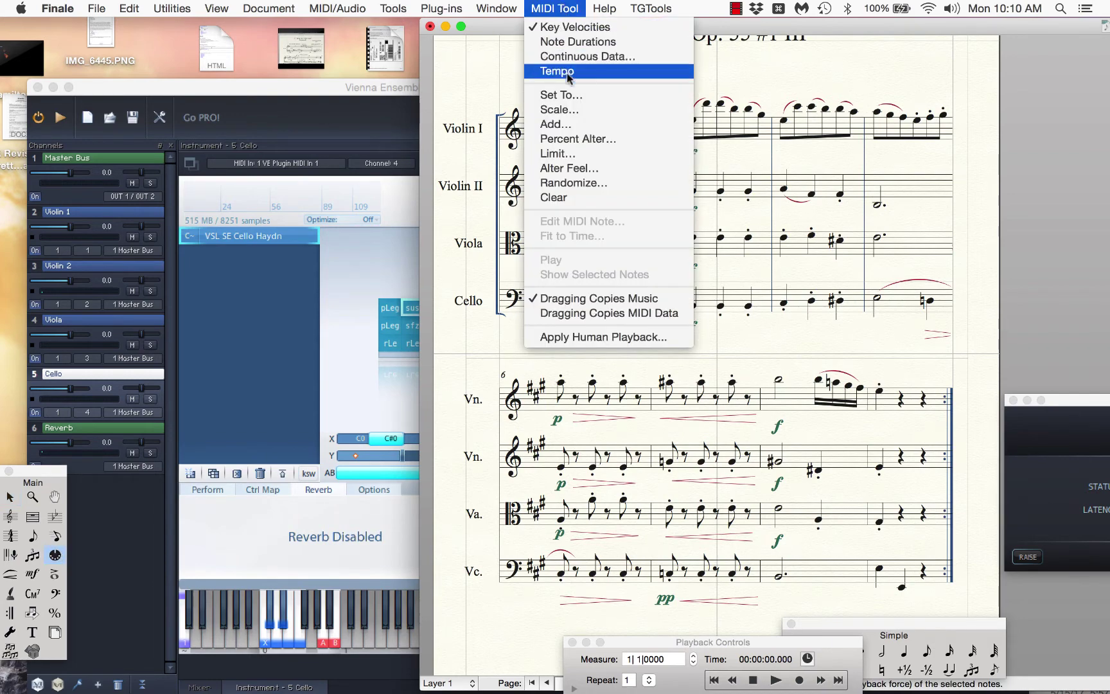
{"action": "left_click", "coordinate": [558, 109]}
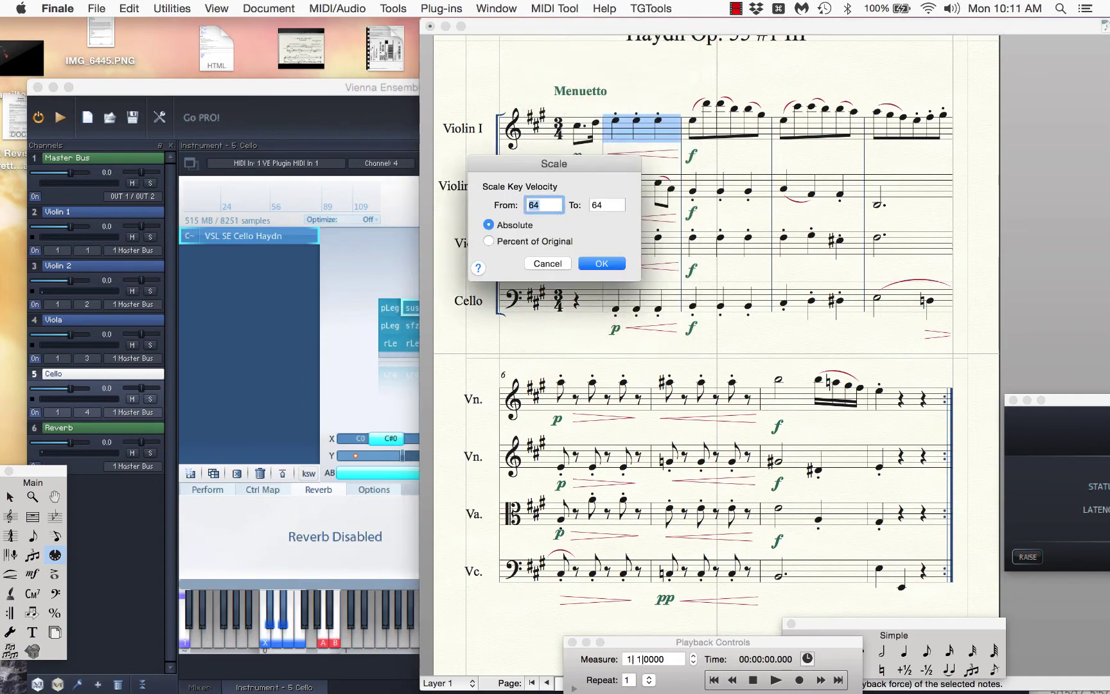
{"action": "type", "text": "40"}
{"action": "key", "text": "Tab"}
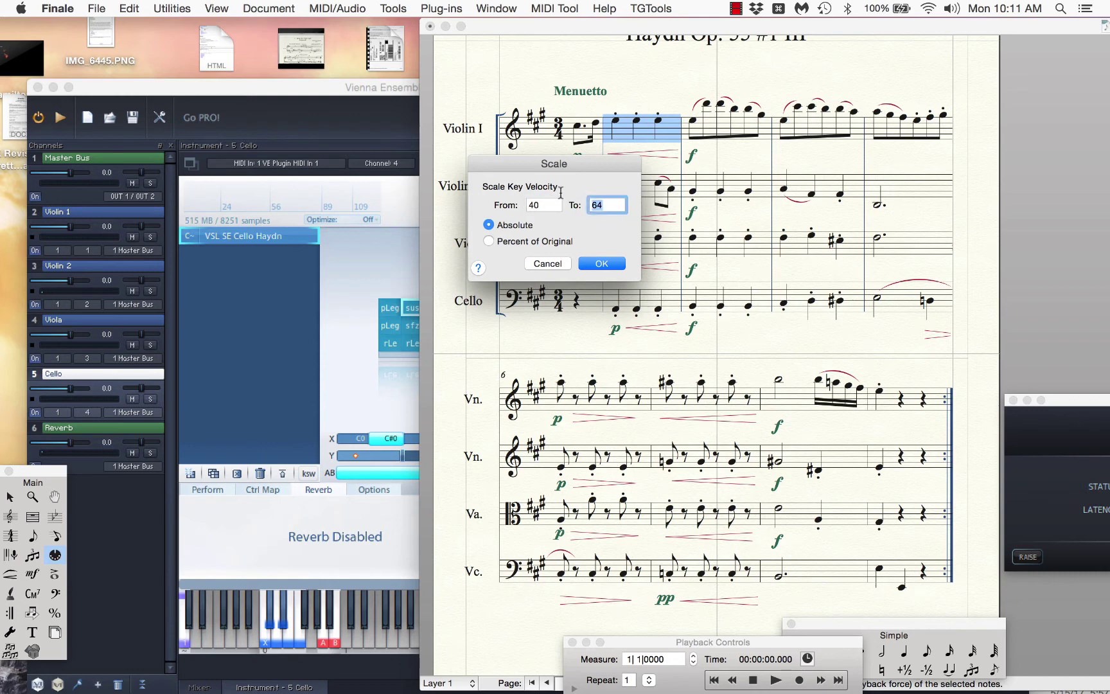
{"action": "left_click", "coordinate": [606, 260]}
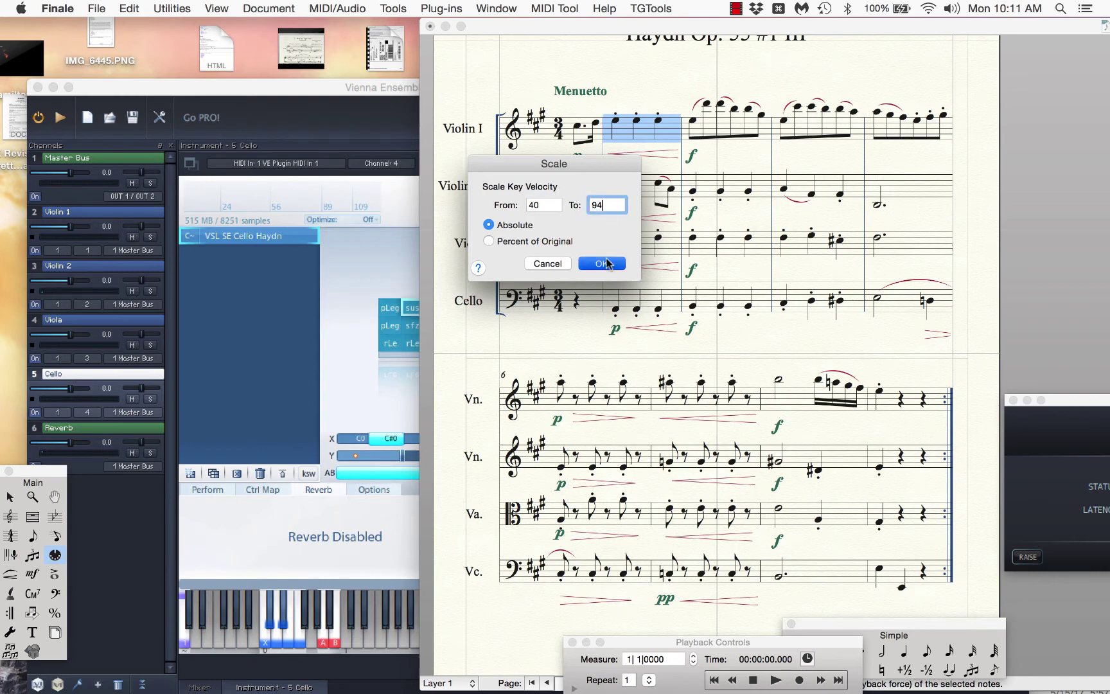
Scale the key velocities of Viola and Cello measure 2 from 40 to 93, keeping absolute values.
{"action": "left_click", "coordinate": [639, 250]}
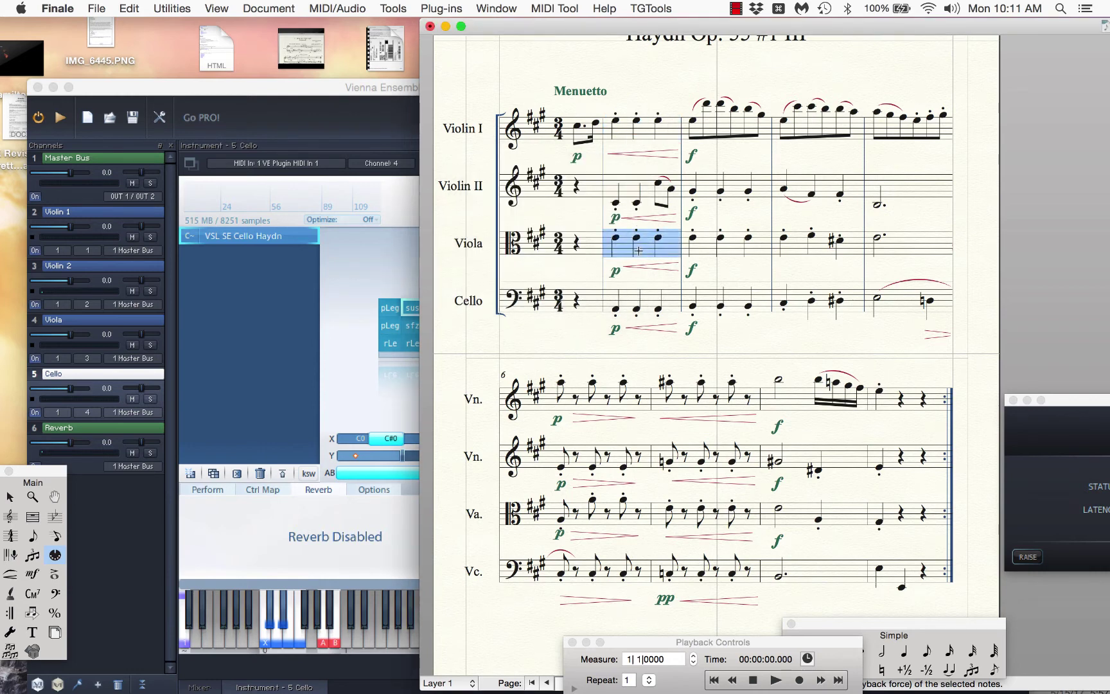
{"action": "left_click", "coordinate": [651, 309], "text": "shift"}
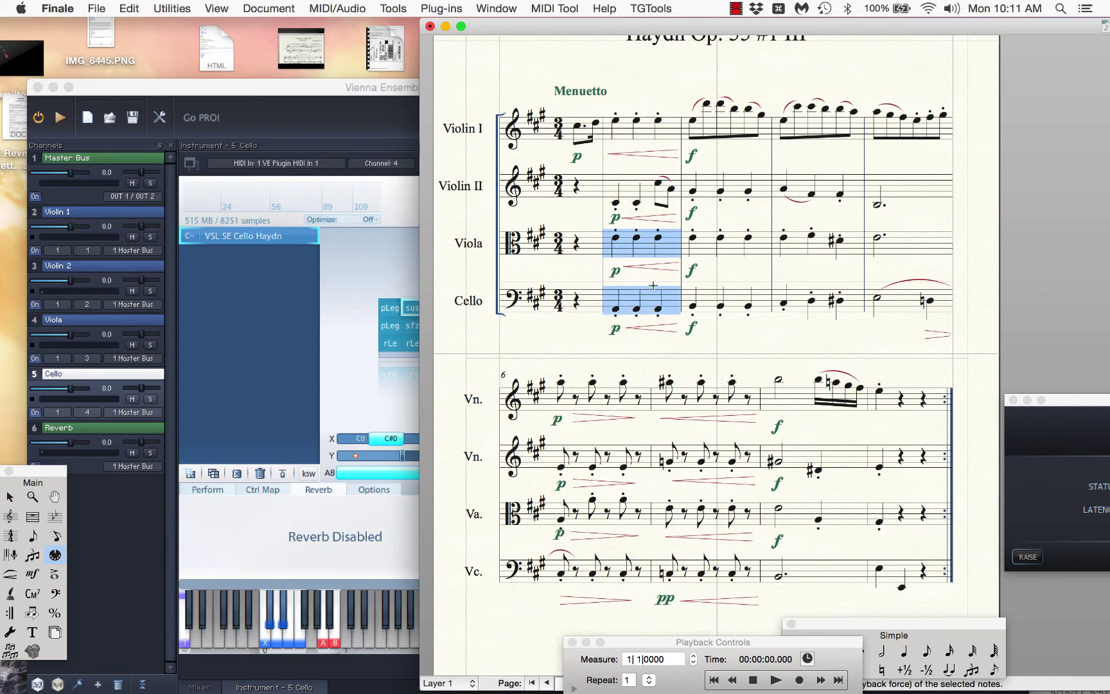
{"action": "key", "text": "ctrl+s"}
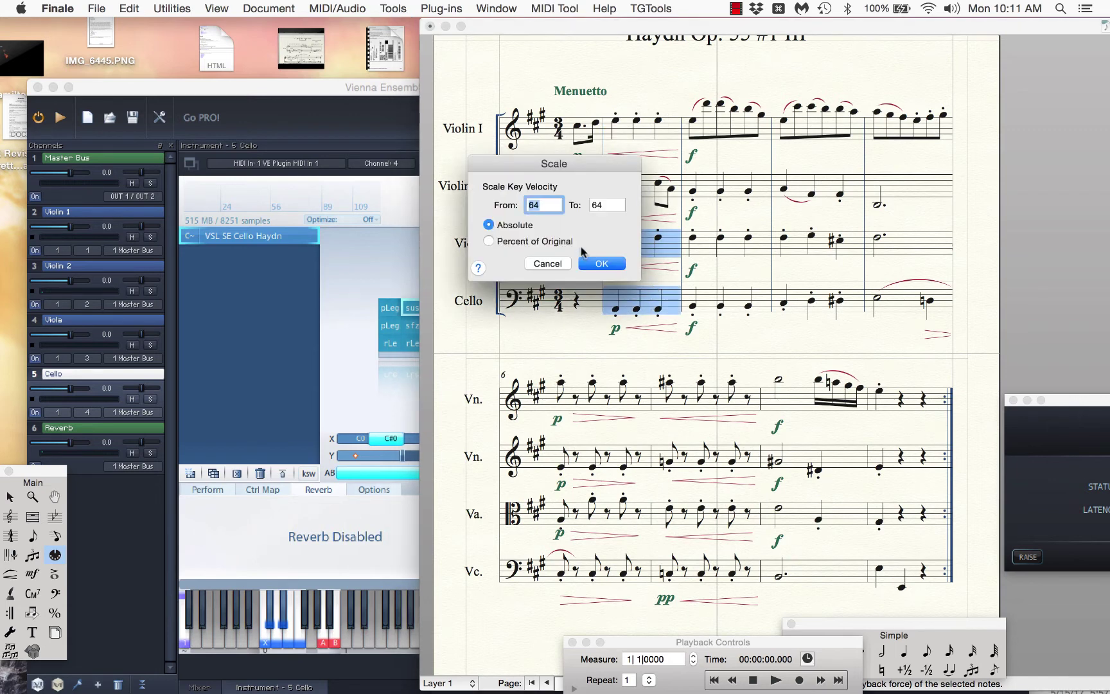
{"action": "type", "text": "40"}
{"action": "key", "text": "Tab"}
{"action": "type", "text": "93"}
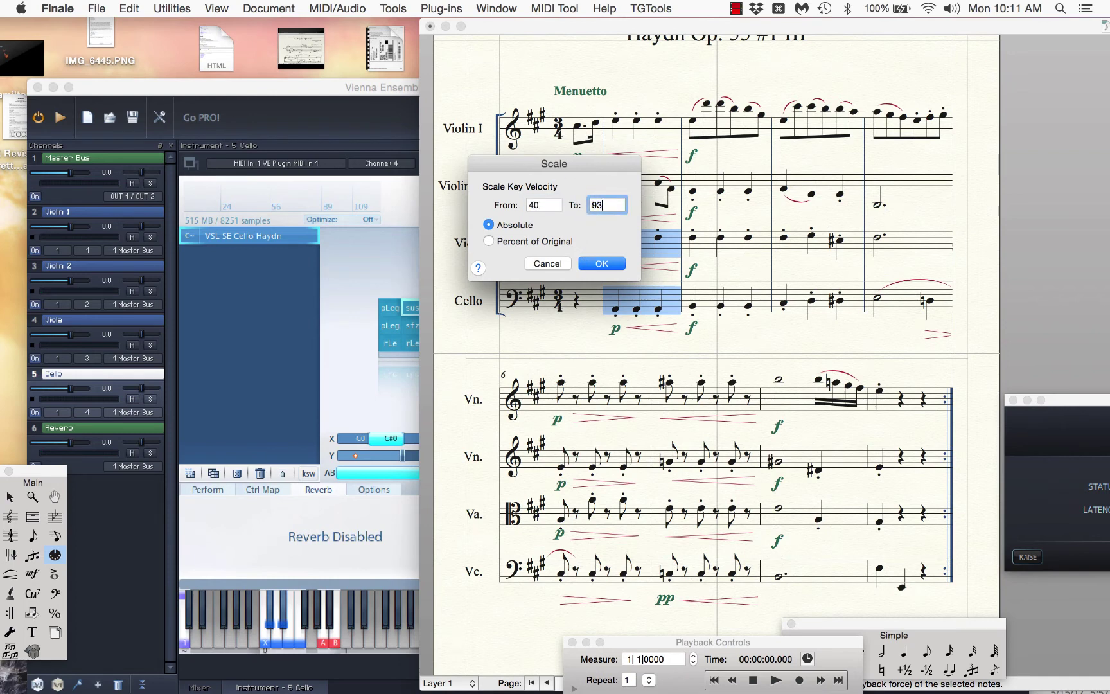
{"action": "key", "text": "Return"}
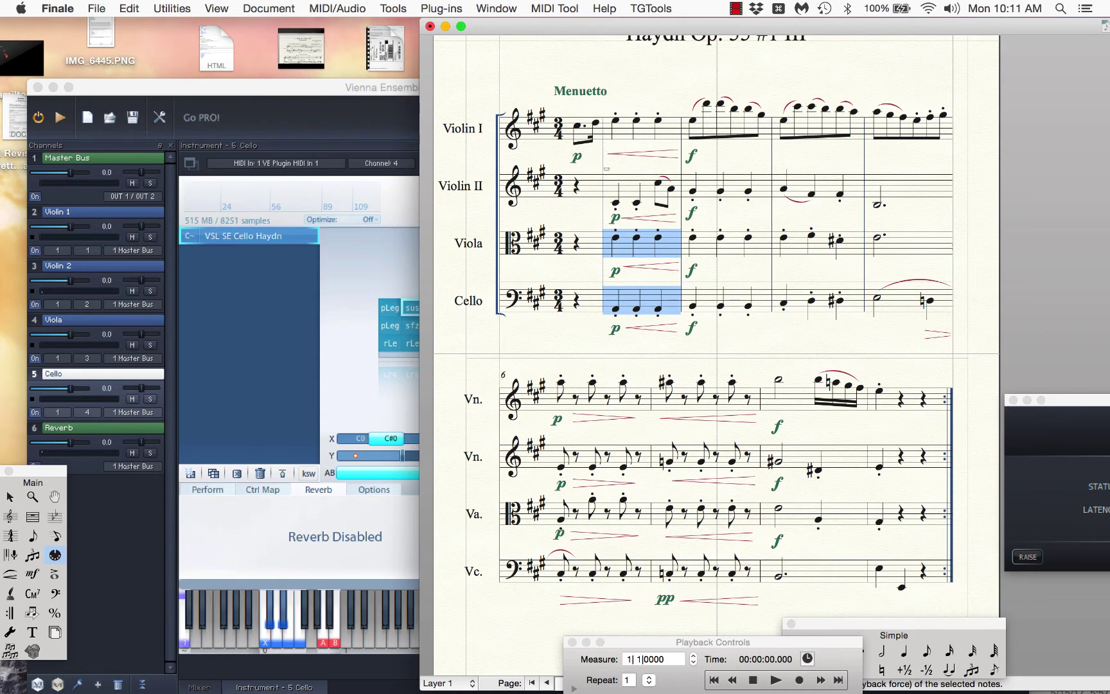
Scale the key velocities of the first two notes in Violin II measure 2 upward from 40.
{"action": "left_click_drag", "start_coordinate": [607, 168], "coordinate": [647, 212]}
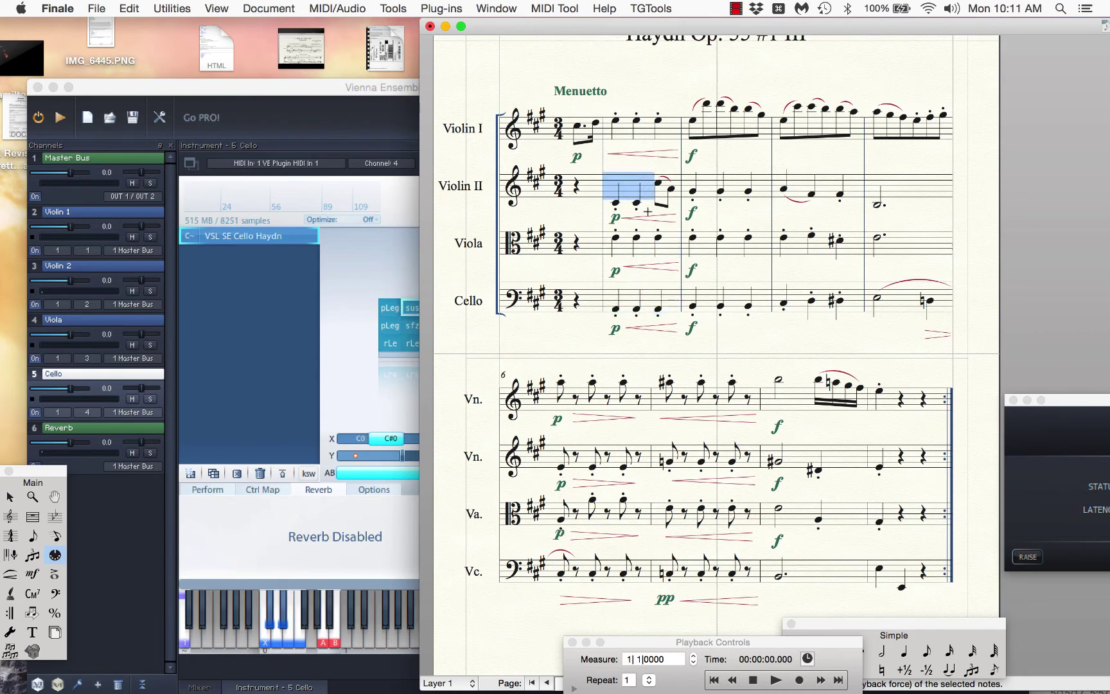
{"action": "key", "text": "ctrl+s"}
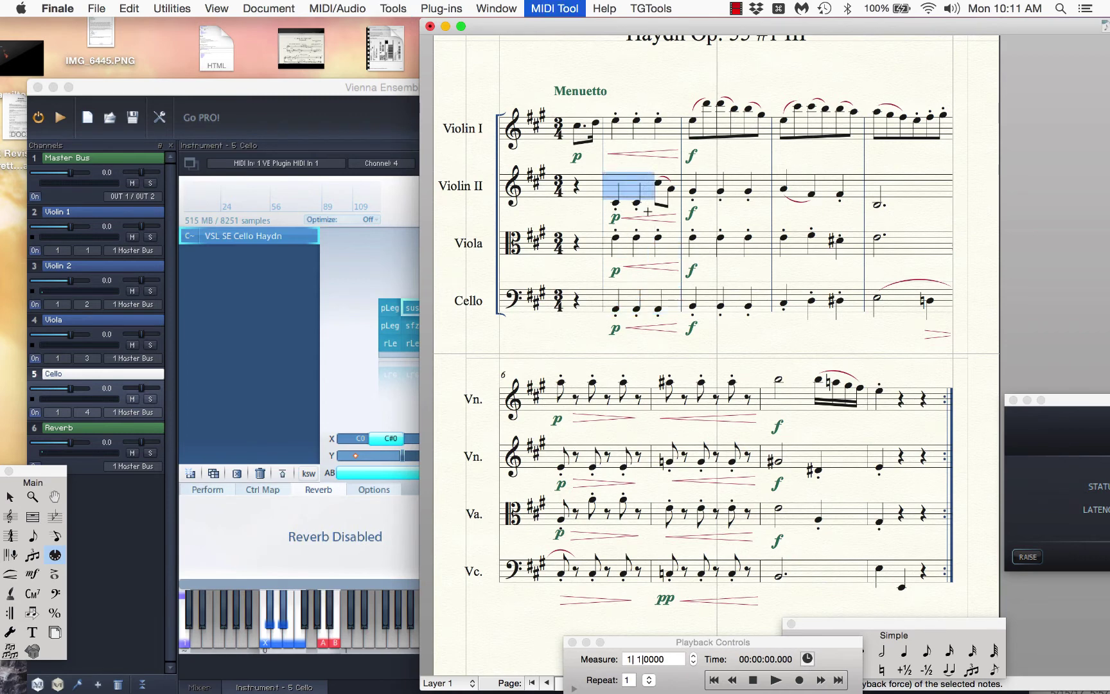
{"action": "type", "text": "40"}
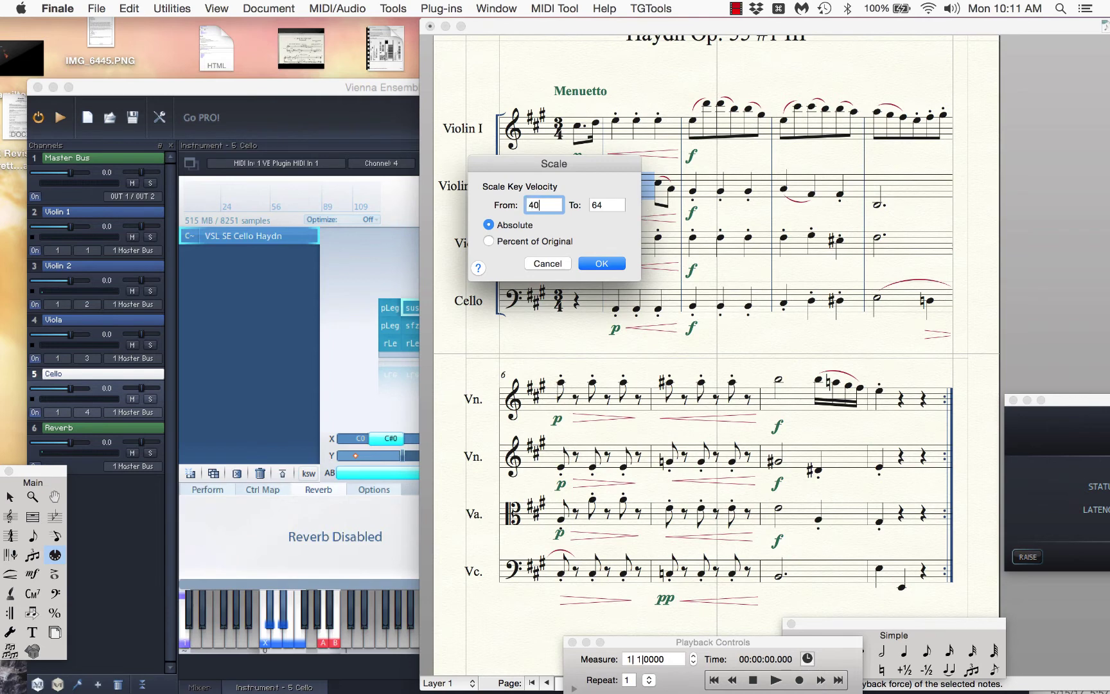
{"action": "key", "text": "Tab"}
{"action": "type", "text": "7"}
{"action": "key", "text": "Return"}
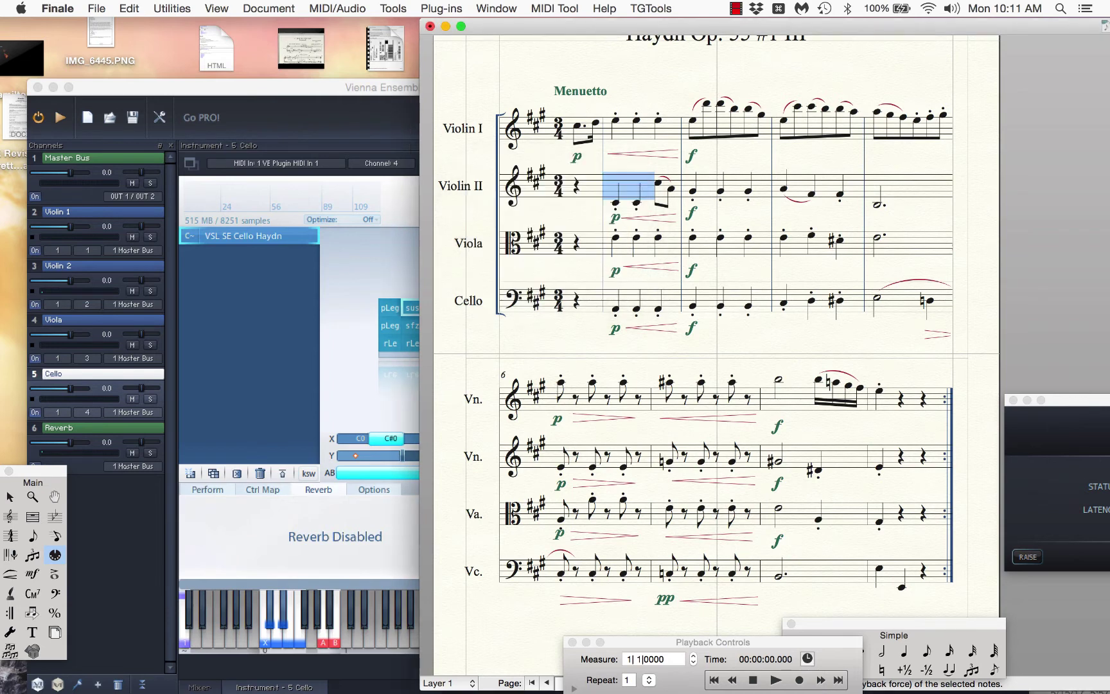
Set a single uniform key velocity for measure 3 in Violin II, Viola and Cello to match the forte.
{"action": "left_click", "coordinate": [715, 192]}
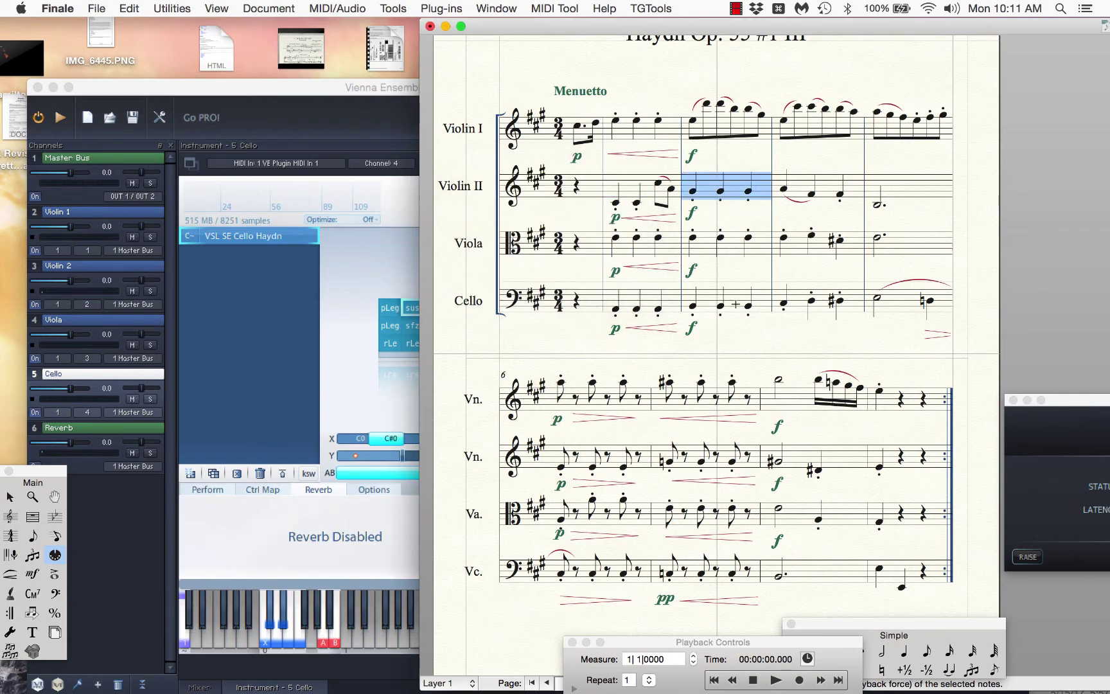
{"action": "left_click", "coordinate": [741, 301], "text": "shift"}
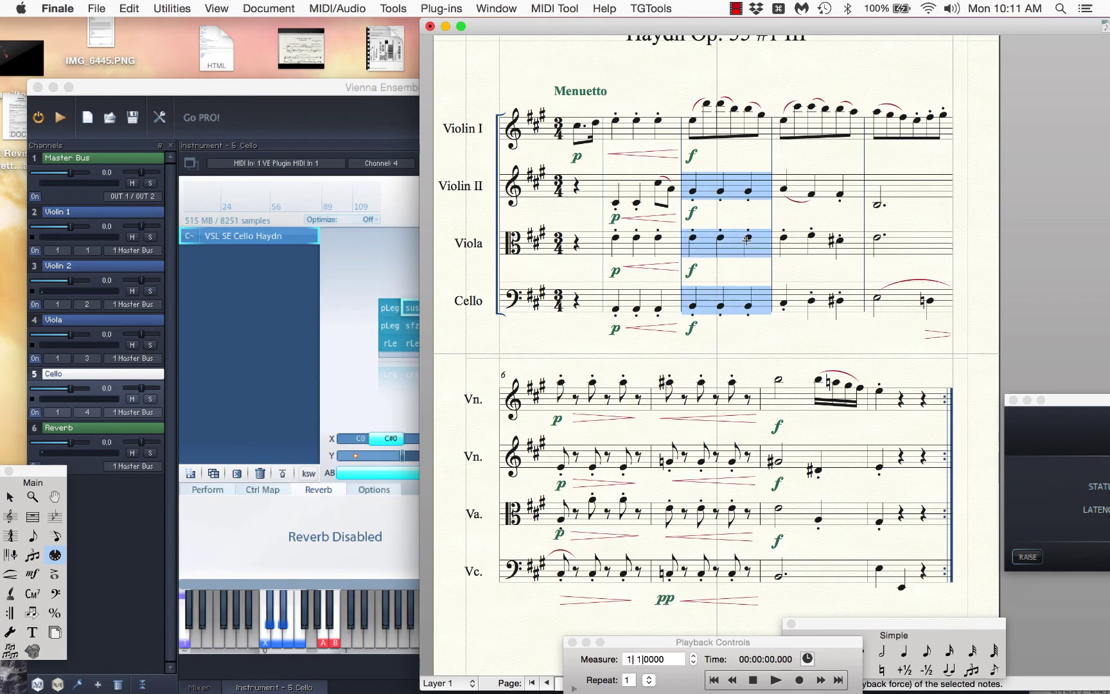
{"action": "key", "text": "super+equal"}
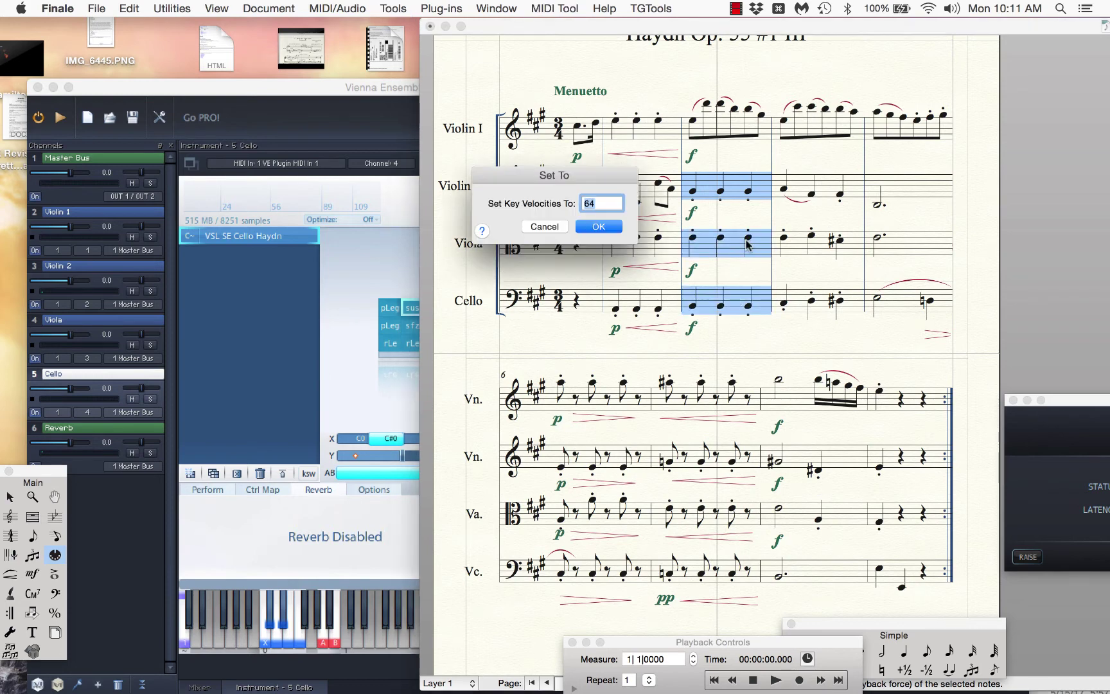
{"action": "type", "text": "9"}
{"action": "key", "text": "Return"}
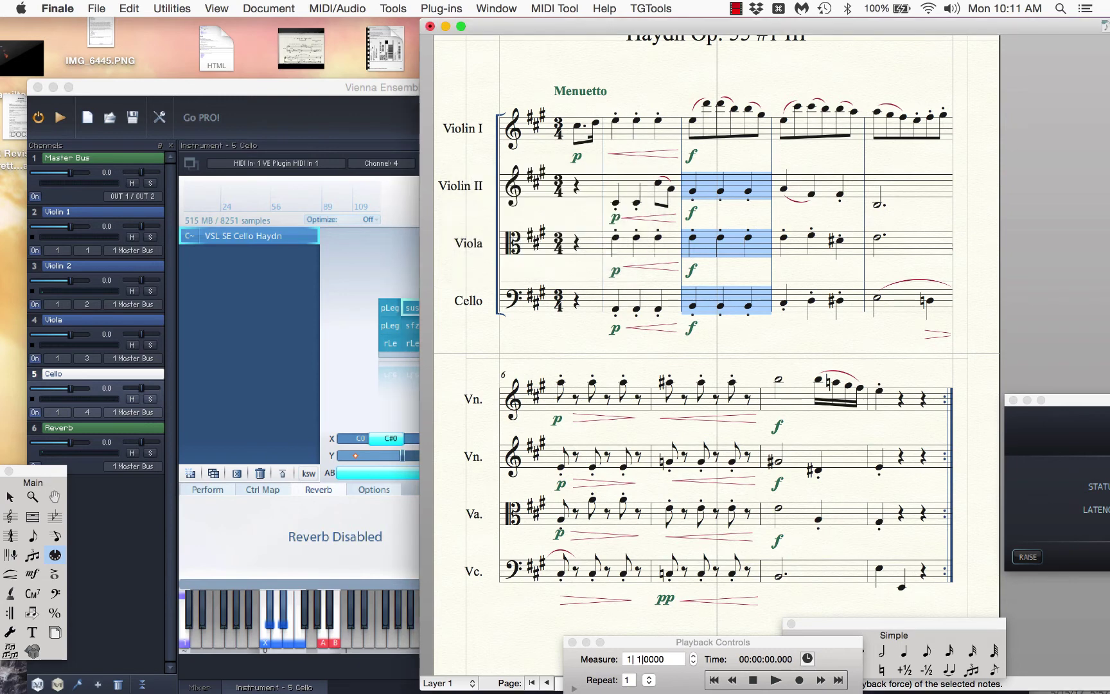
Set the key velocities of Viola and Cello measure 4 to 94.
{"action": "left_click", "coordinate": [822, 245]}
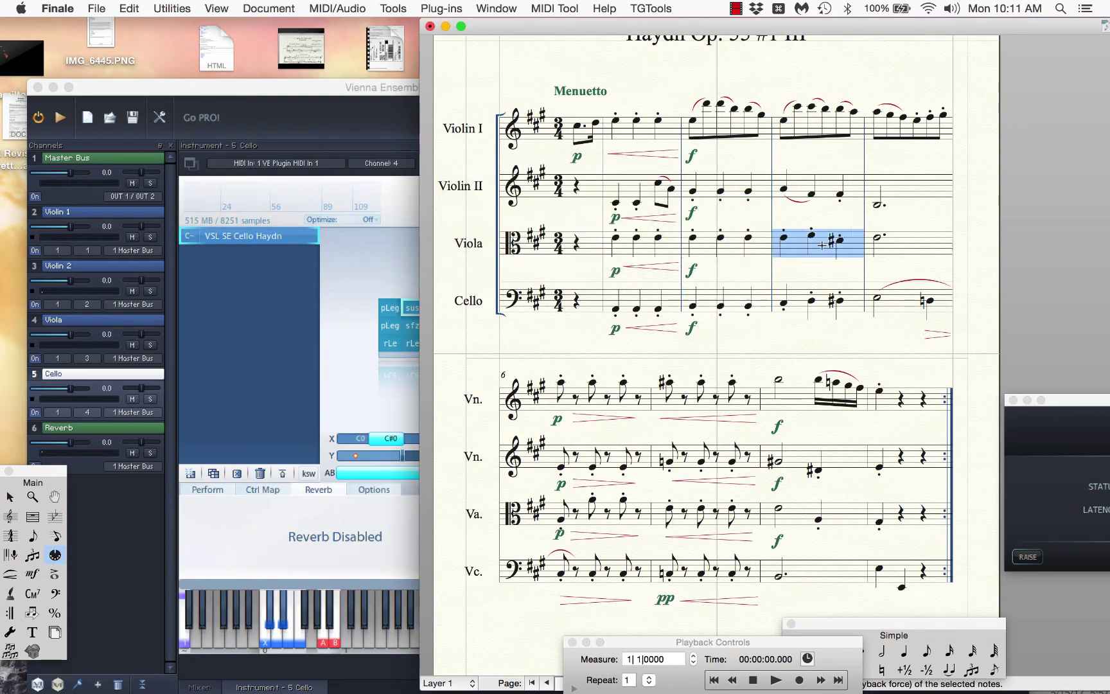
{"action": "left_click", "coordinate": [816, 302], "text": "shift"}
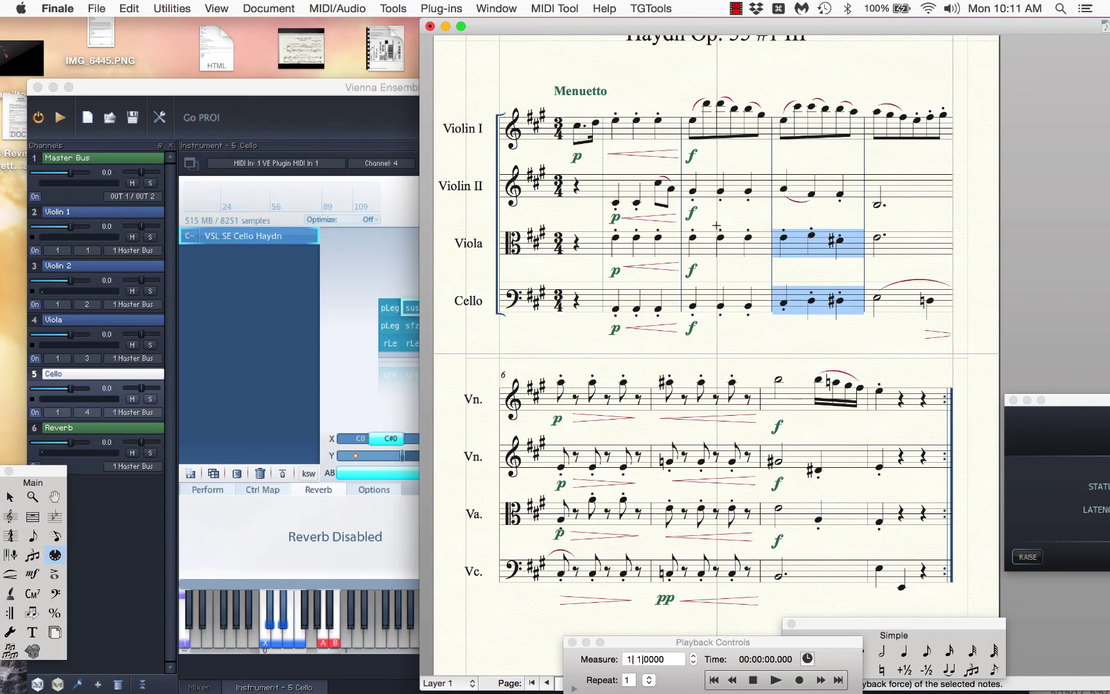
{"action": "key", "text": "super+1"}
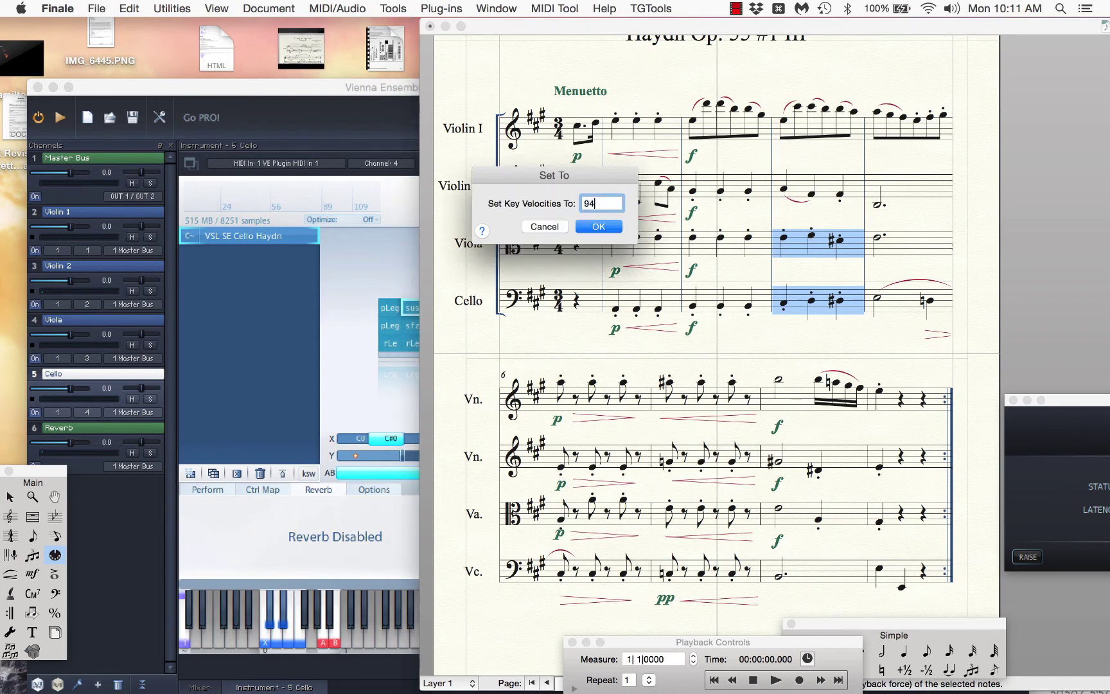
{"action": "key", "text": "Return"}
Set a fixed key velocity for the last note of Violin II measure 4.
{"action": "left_click_drag", "start_coordinate": [835, 162], "coordinate": [867, 199]}
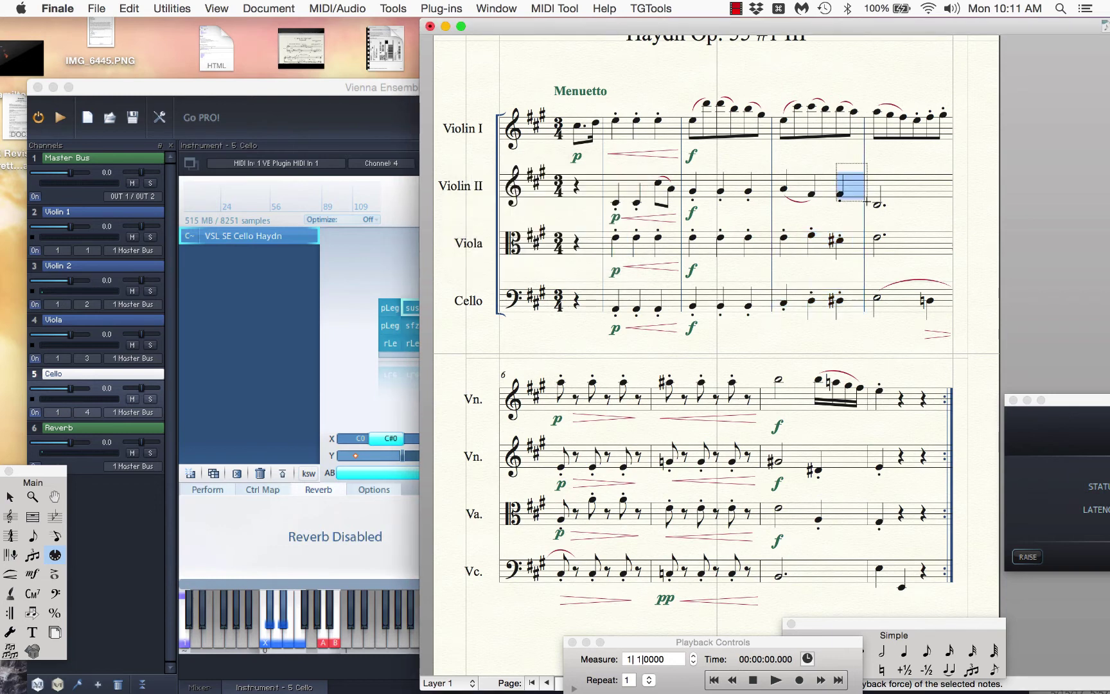
{"action": "key", "text": "super+1"}
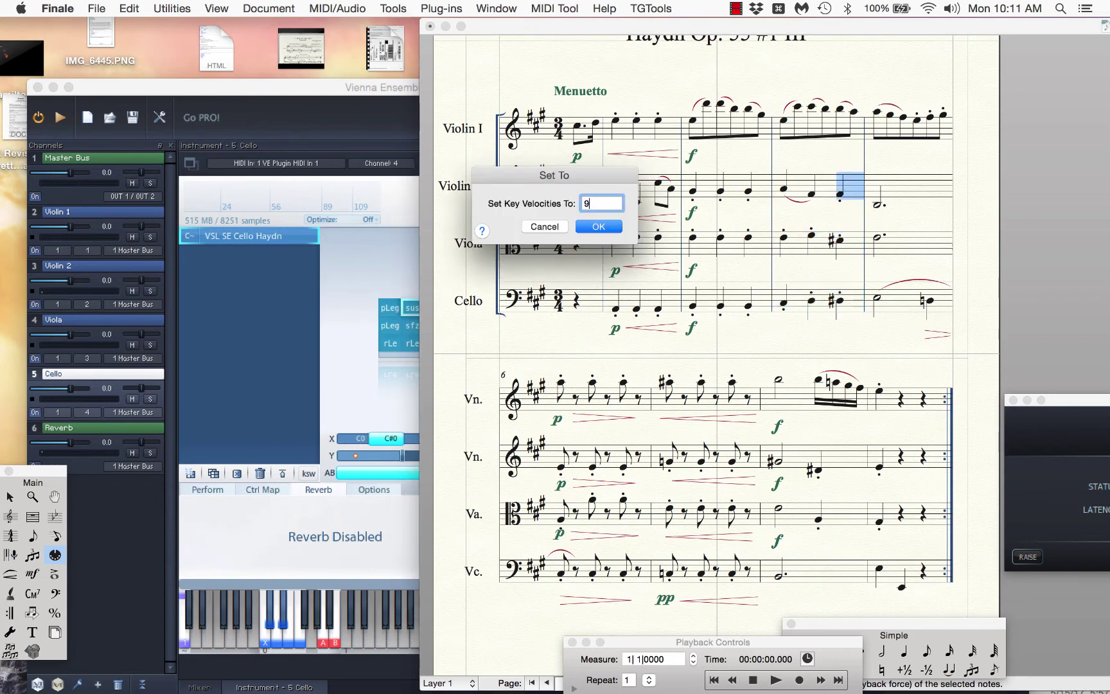
{"action": "key", "text": "Return"}
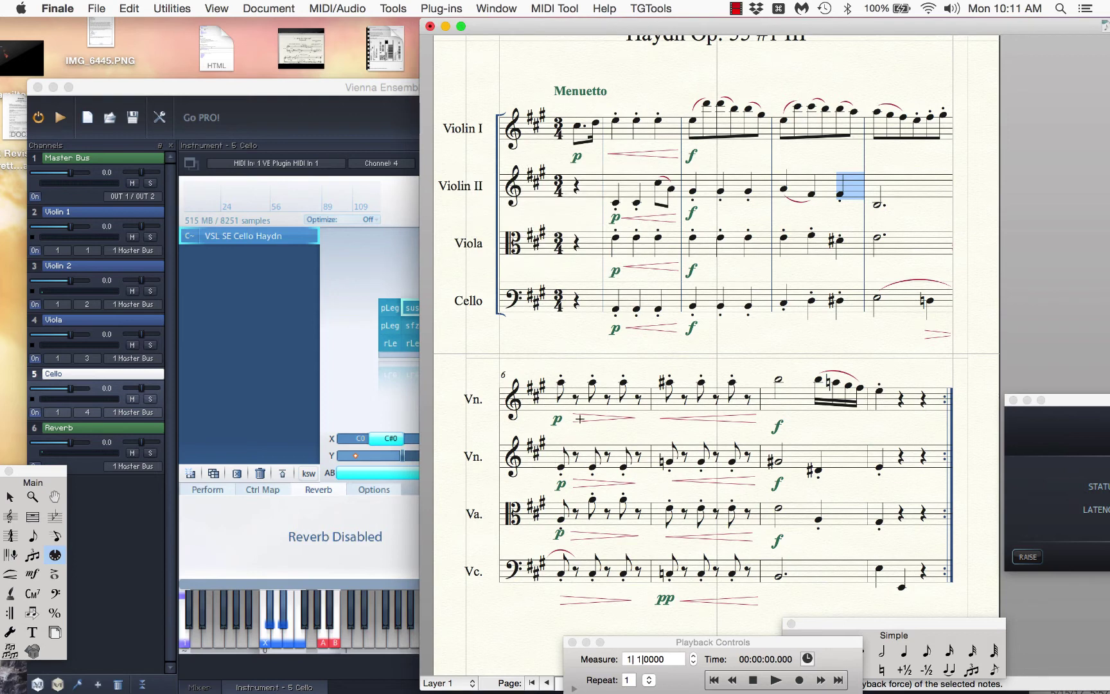
Scale the key velocities of measure 6 in all four staves from 64 to 20, using absolute values.
{"action": "left_click", "coordinate": [574, 404]}
{"action": "left_click", "coordinate": [614, 571], "text": "shift"}
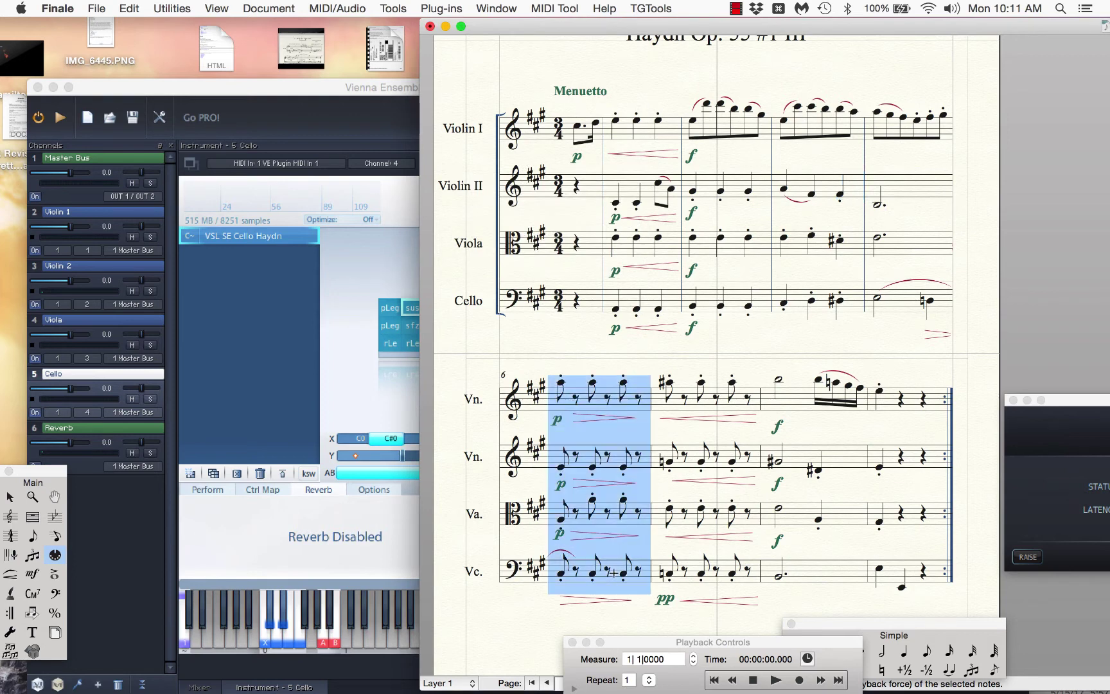
{"action": "key", "text": "super+2"}
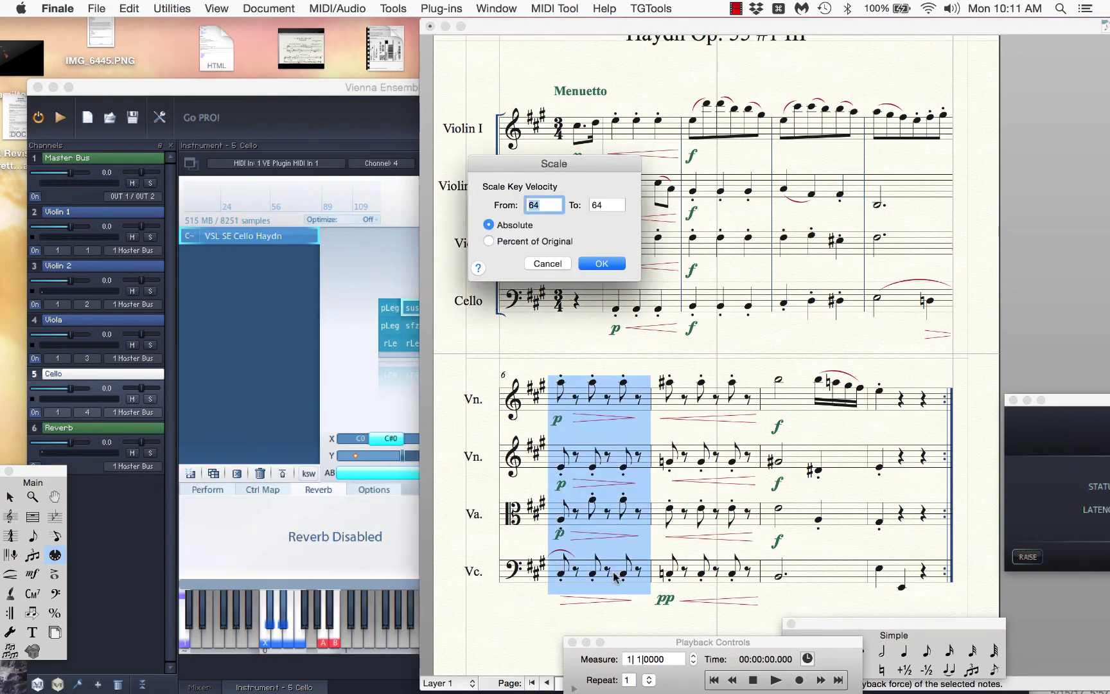
{"action": "type", "text": "6"}
{"action": "key", "text": "Tab"}
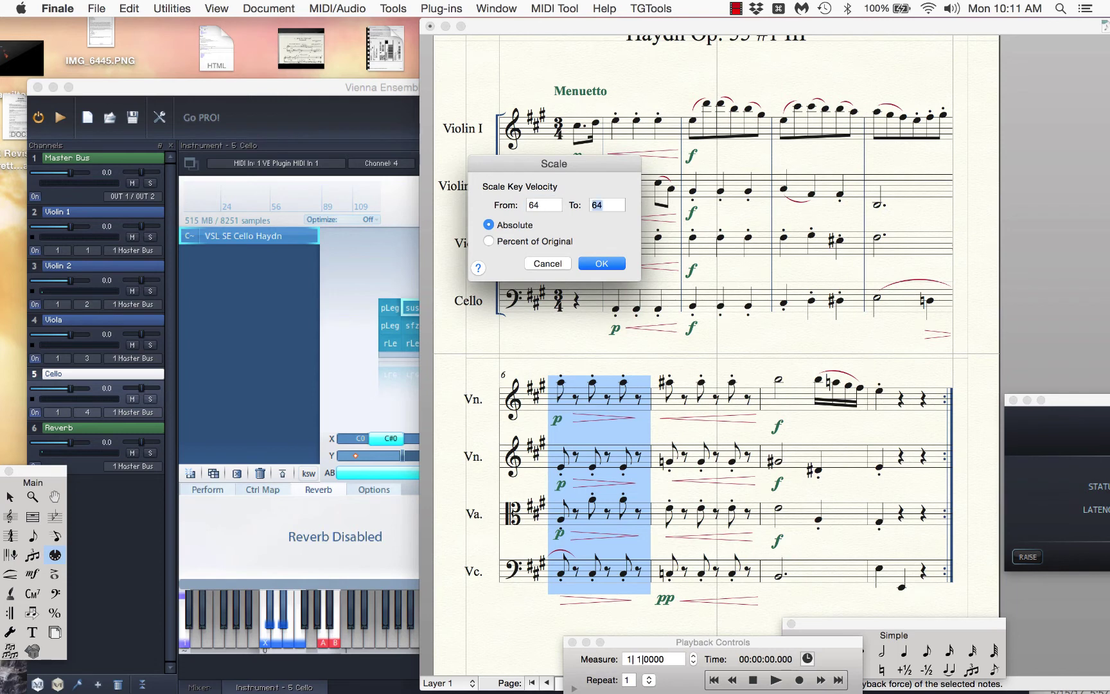
{"action": "type", "text": "20"}
{"action": "key", "text": "Return"}
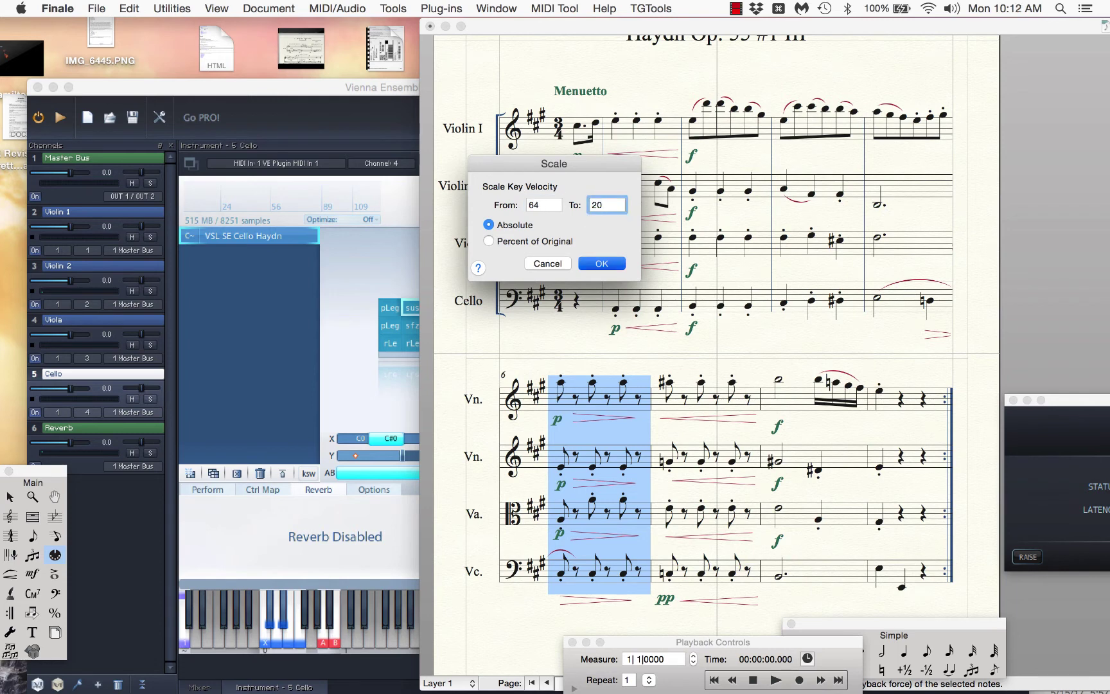
Scale the key velocities of measure 7 in all four staves from 20 to 95, using absolute values.
{"action": "left_click", "coordinate": [688, 397]}
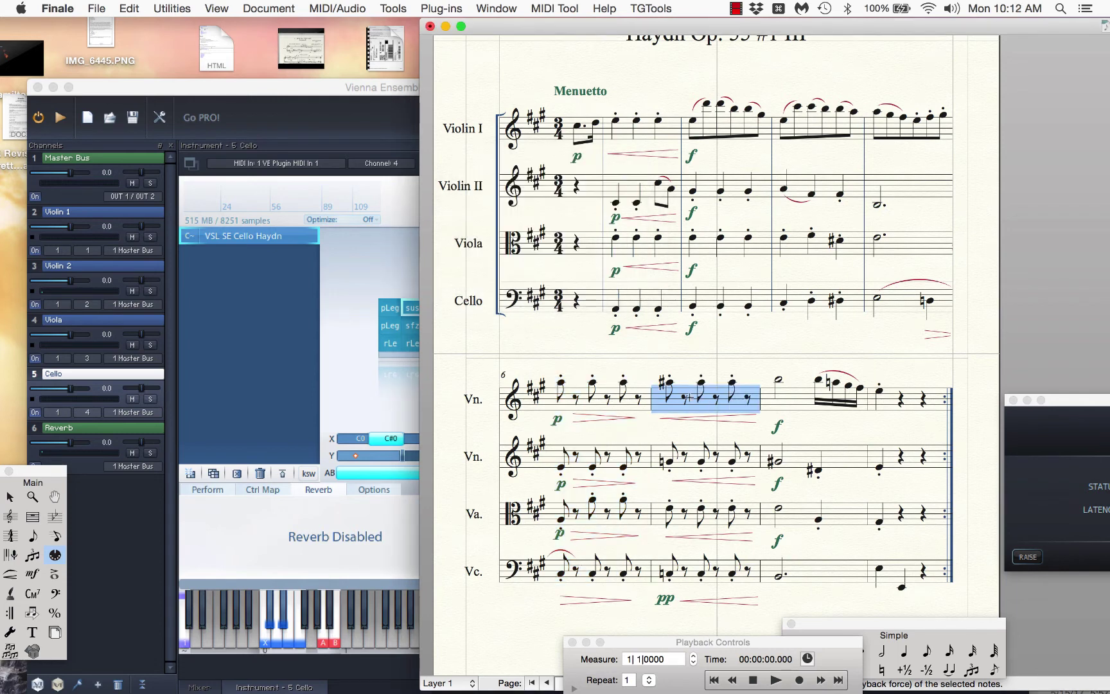
{"action": "left_click", "coordinate": [735, 581], "text": "shift"}
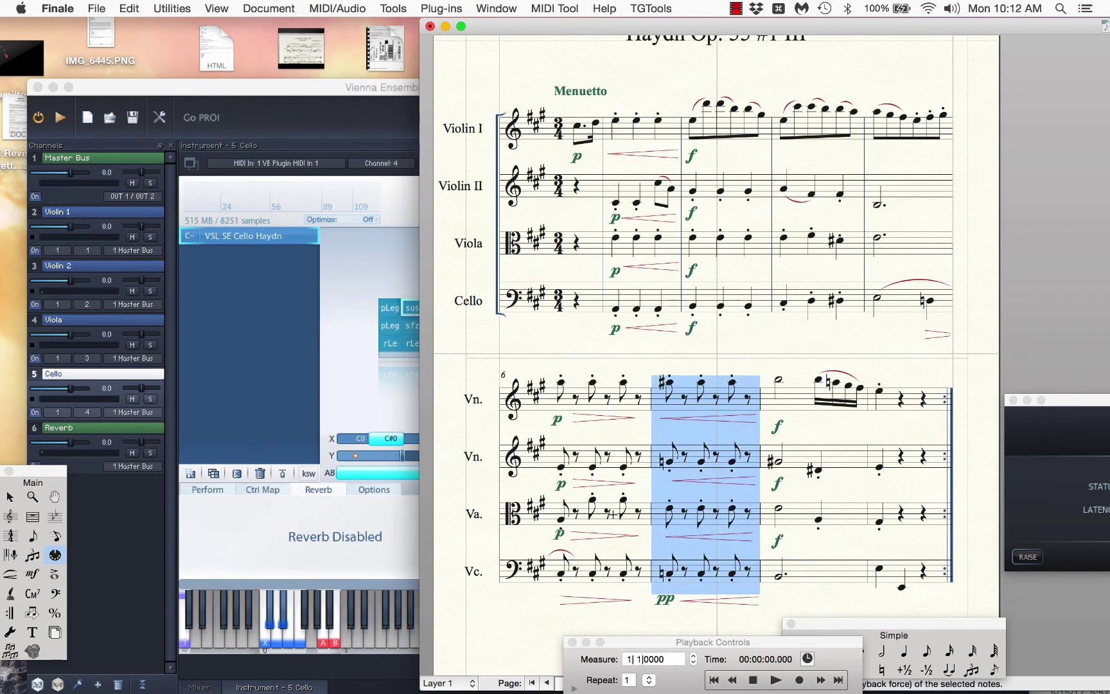
{"action": "key", "text": "ctrl+s"}
{"action": "type", "text": "20"}
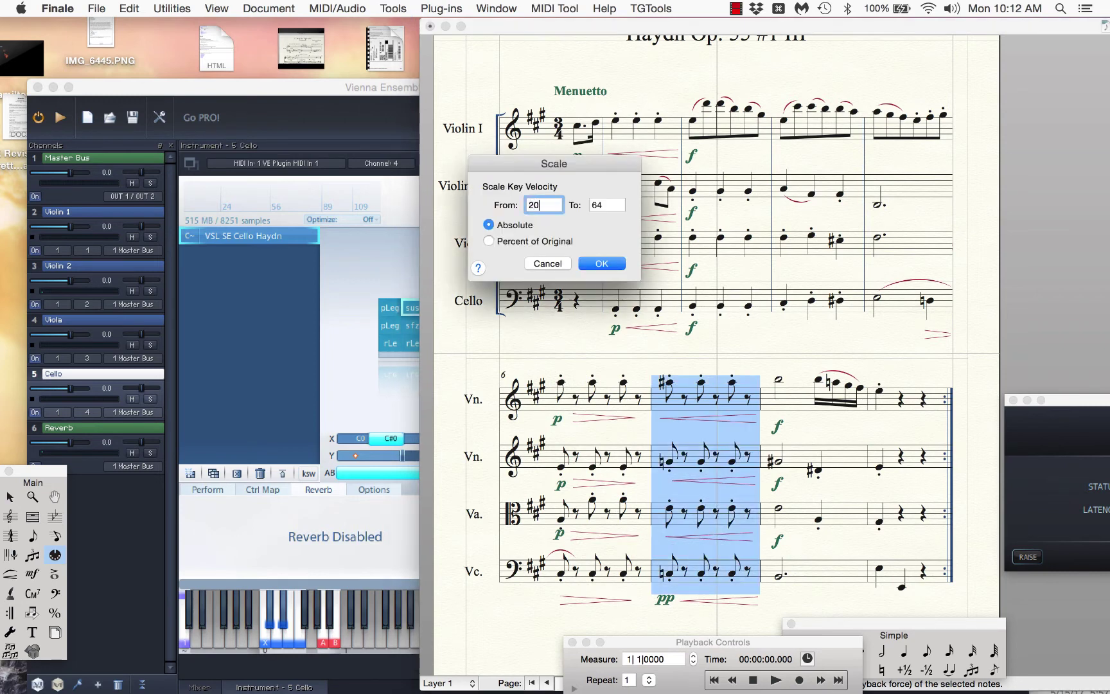
{"action": "type", "text": "95"}
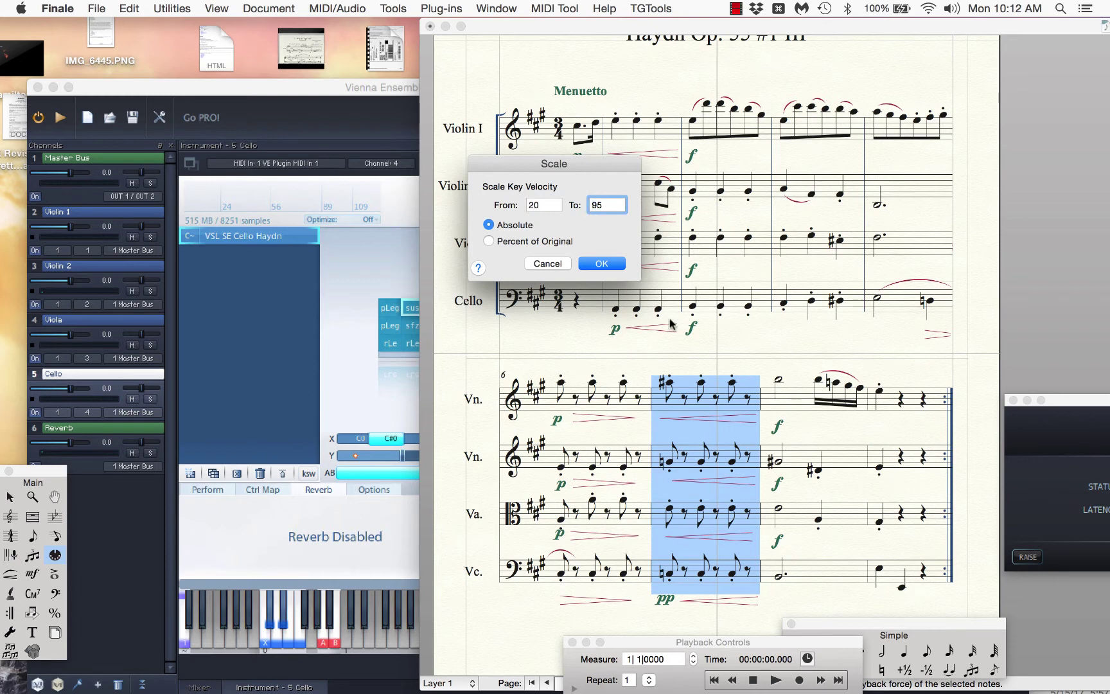
{"action": "left_click", "coordinate": [610, 265]}
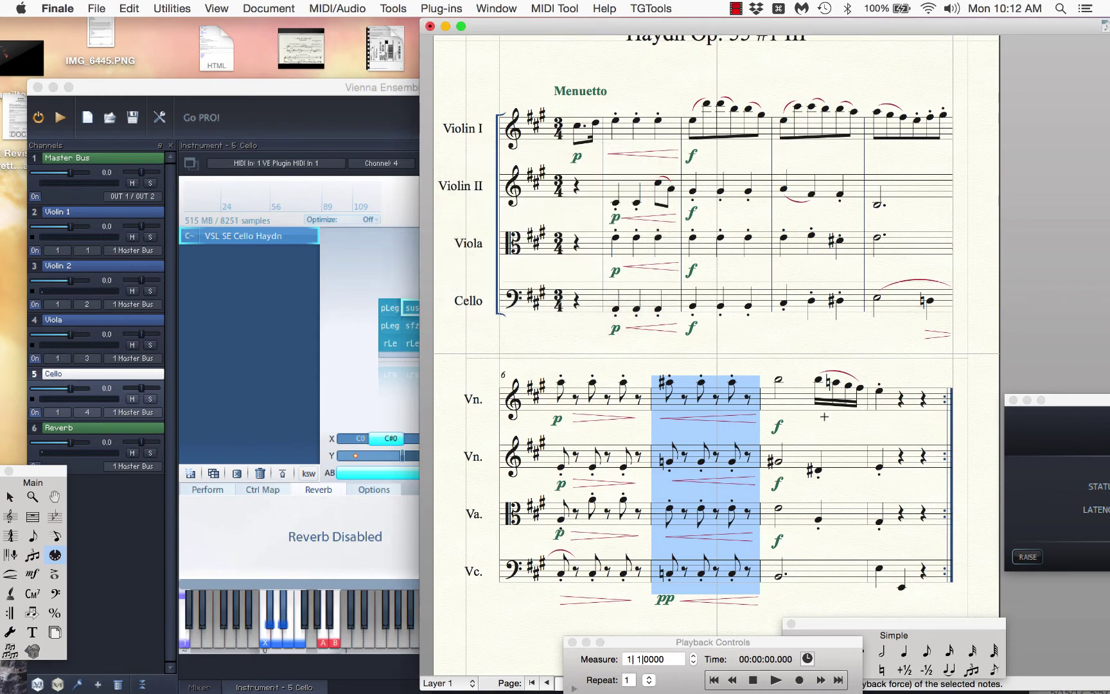
Set the key velocities of Violin II and Viola to 80 from the last note of measure 8 through measure 9.
{"action": "left_click", "coordinate": [820, 432]}
{"action": "left_click_drag", "start_coordinate": [817, 436], "coordinate": [970, 515]}
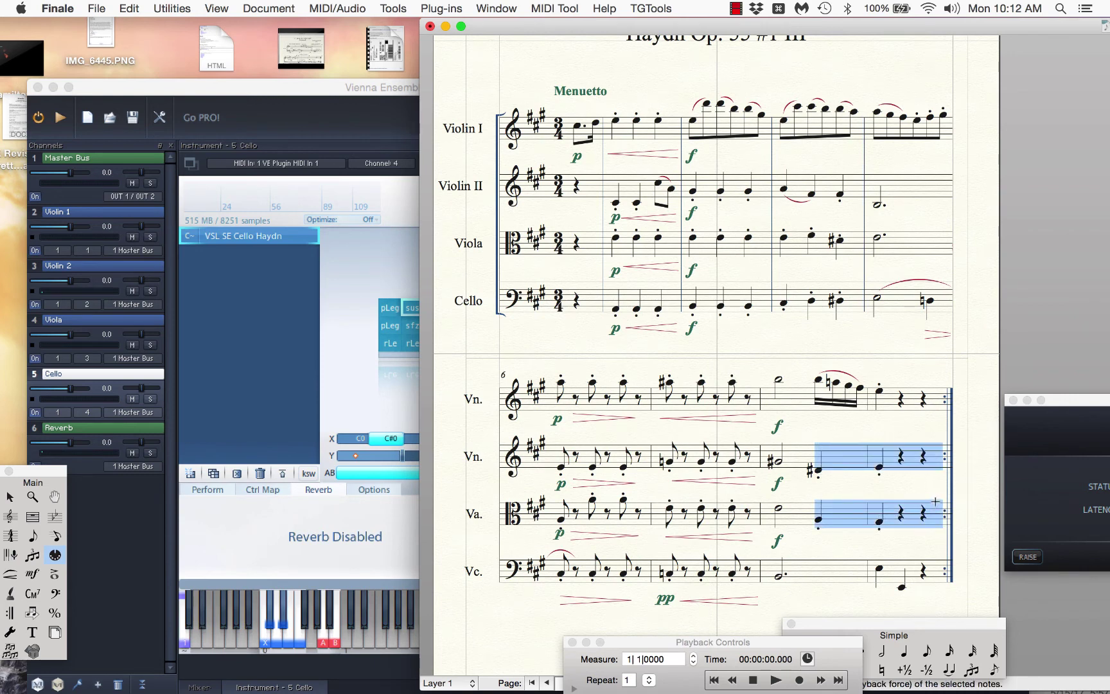
{"action": "key", "text": "alt+shift+super+s"}
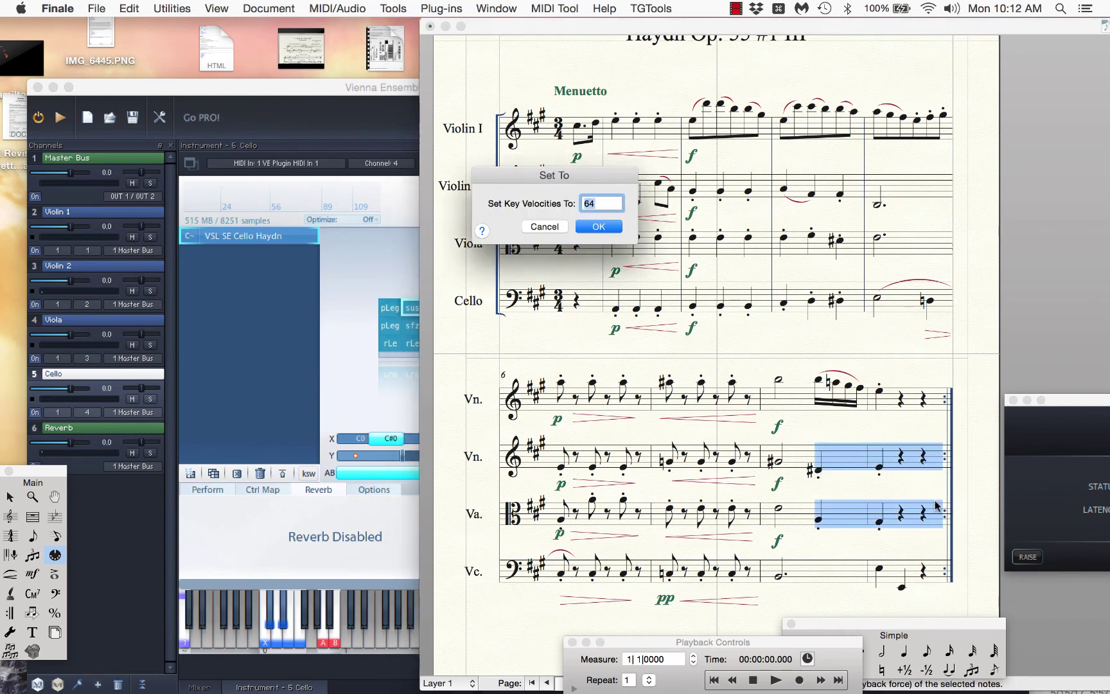
{"action": "type", "text": "80"}
{"action": "key", "text": "Return"}
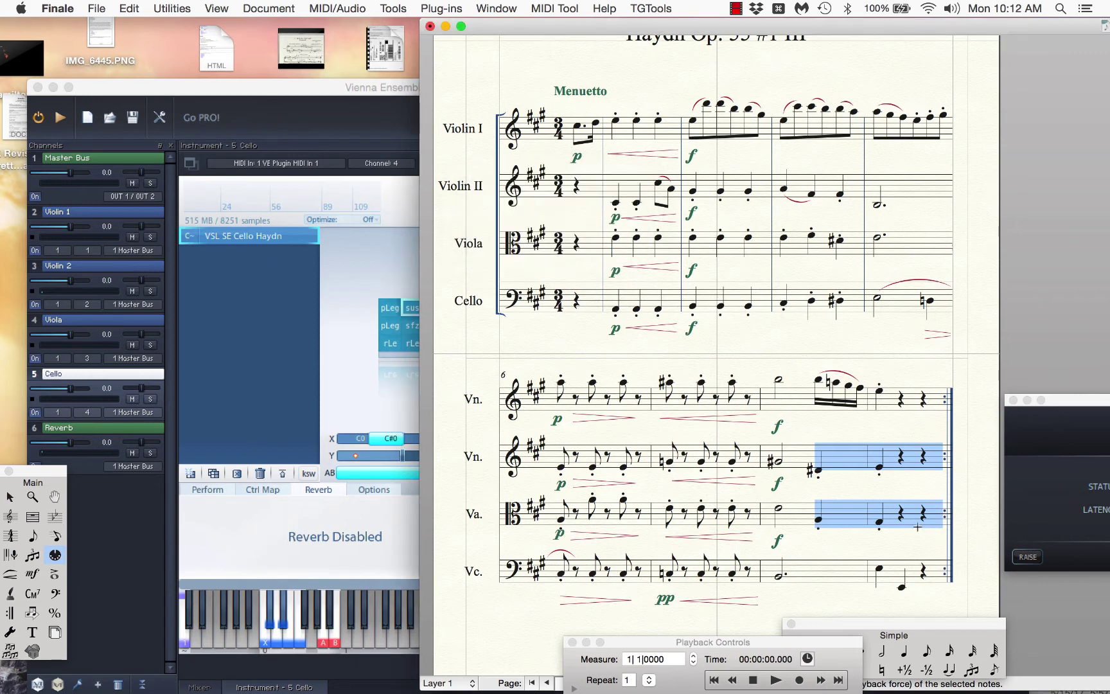
Set the key velocity of Violin I measure 9 to 80 and play the score back.
{"action": "left_click", "coordinate": [900, 401]}
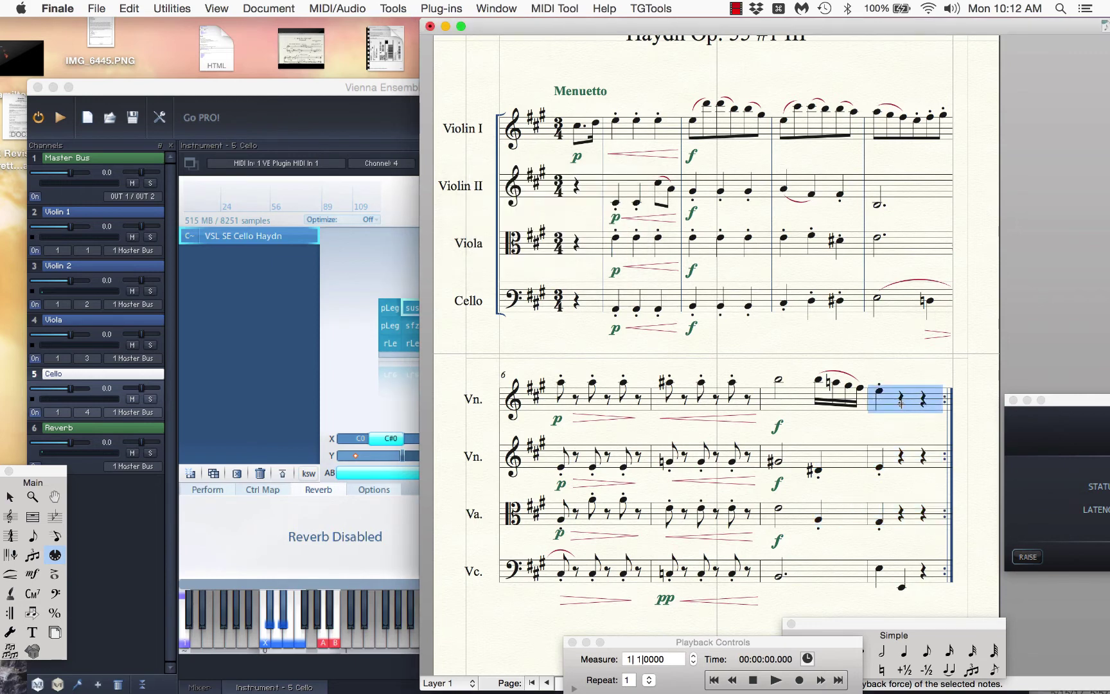
{"action": "key", "text": "alt+shift+super+s"}
{"action": "type", "text": "80"}
{"action": "key", "text": "Return"}
{"action": "left_click", "coordinate": [775, 679]}
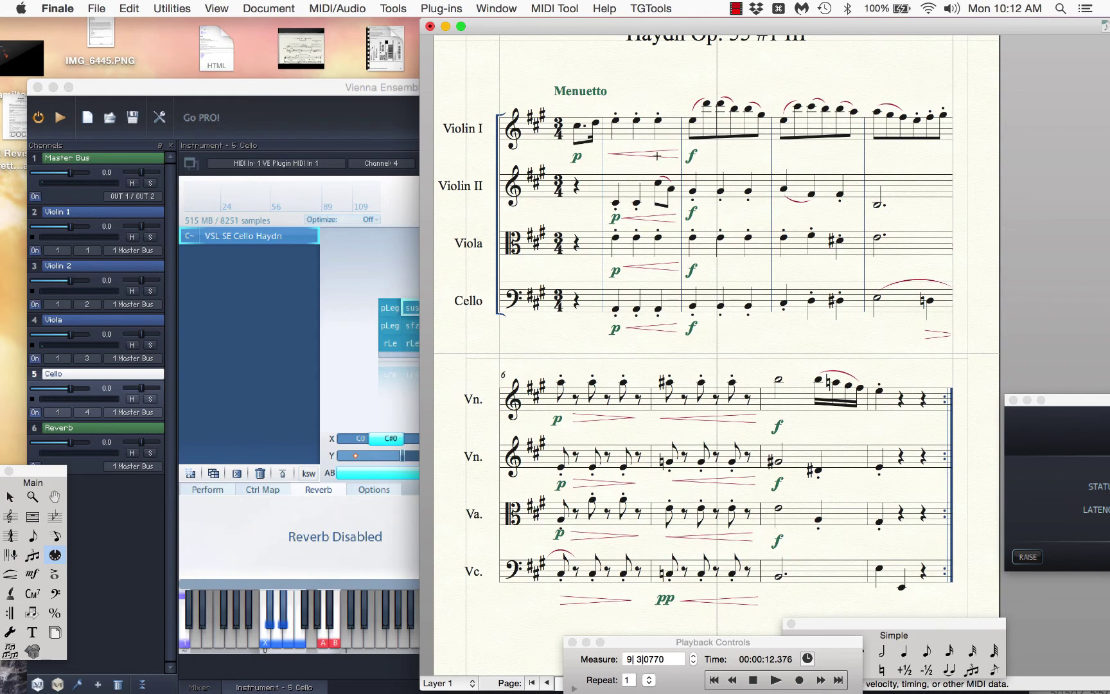
Randomize the key velocities of Viola and Cello measures 2 to 4, limiting the change to 10 values.
{"action": "left_click", "coordinate": [649, 250]}
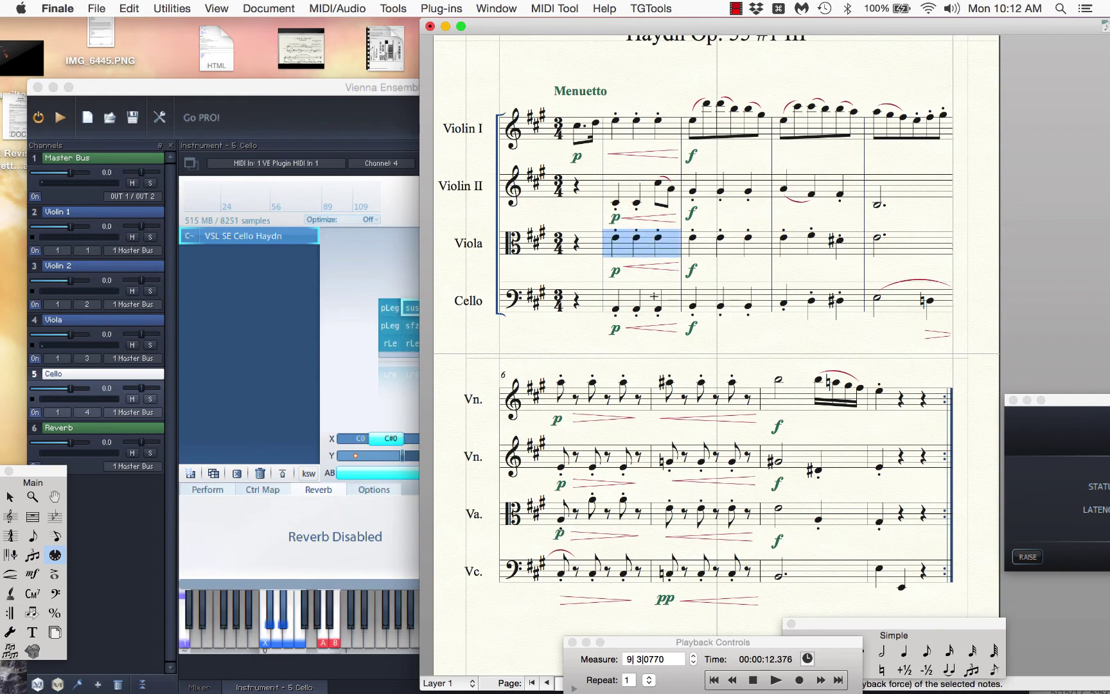
{"action": "left_click", "coordinate": [657, 301], "text": "shift"}
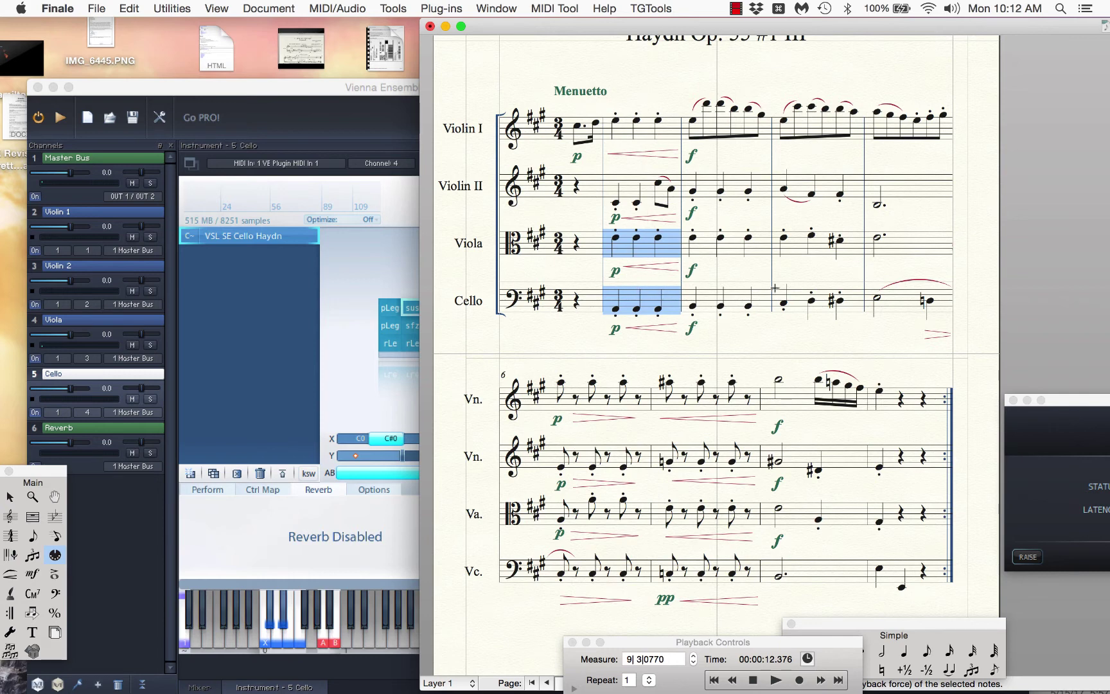
{"action": "left_click", "coordinate": [851, 300], "text": "shift"}
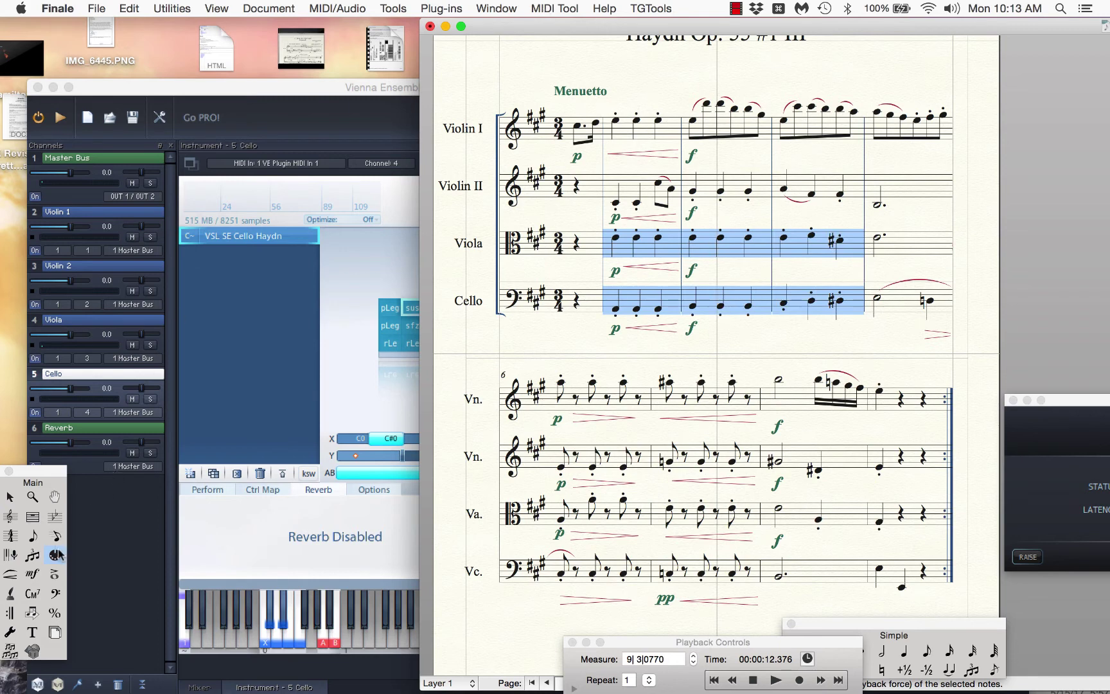
{"action": "left_click", "coordinate": [539, 15]}
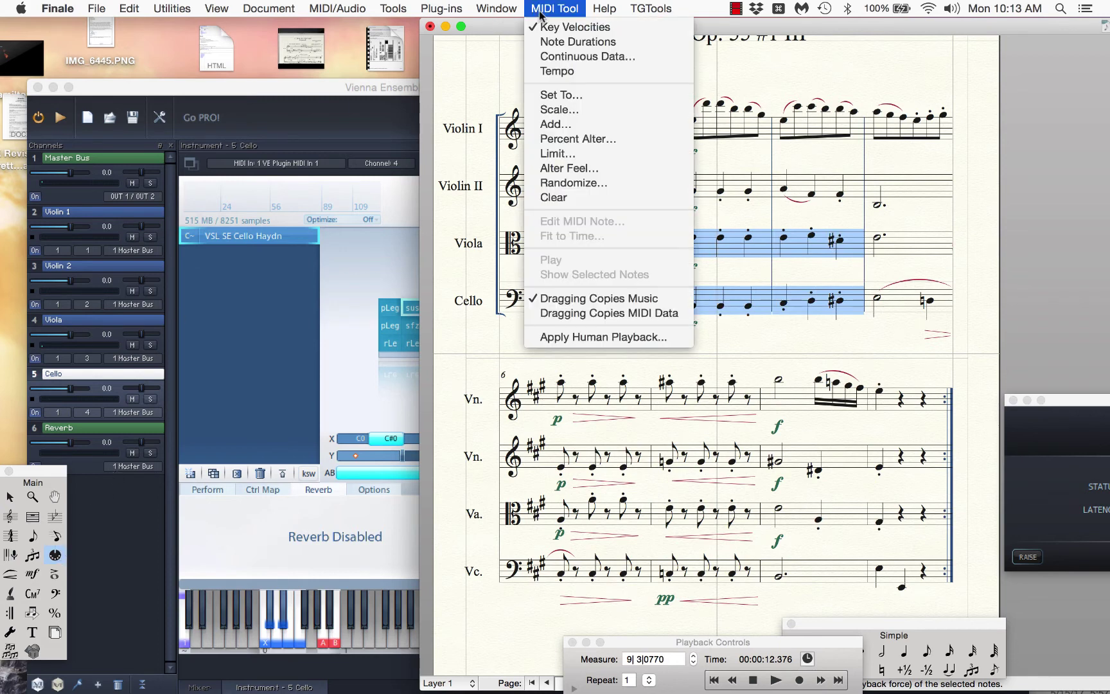
{"action": "left_click", "coordinate": [583, 184]}
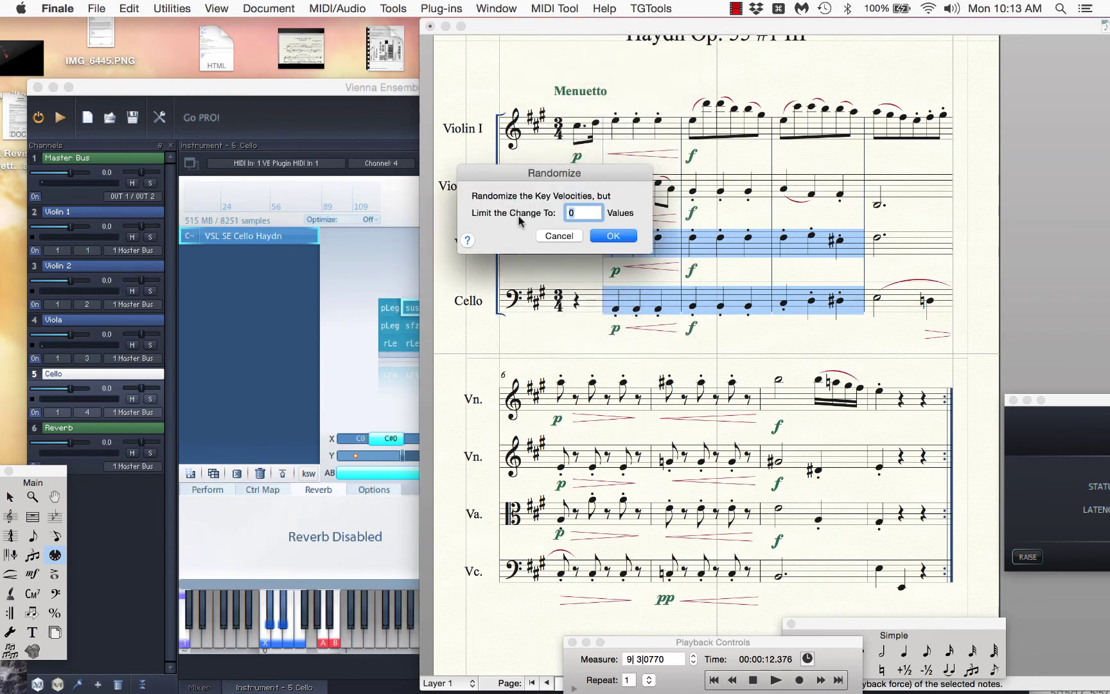
{"action": "type", "text": "10"}
{"action": "left_click", "coordinate": [614, 236]}
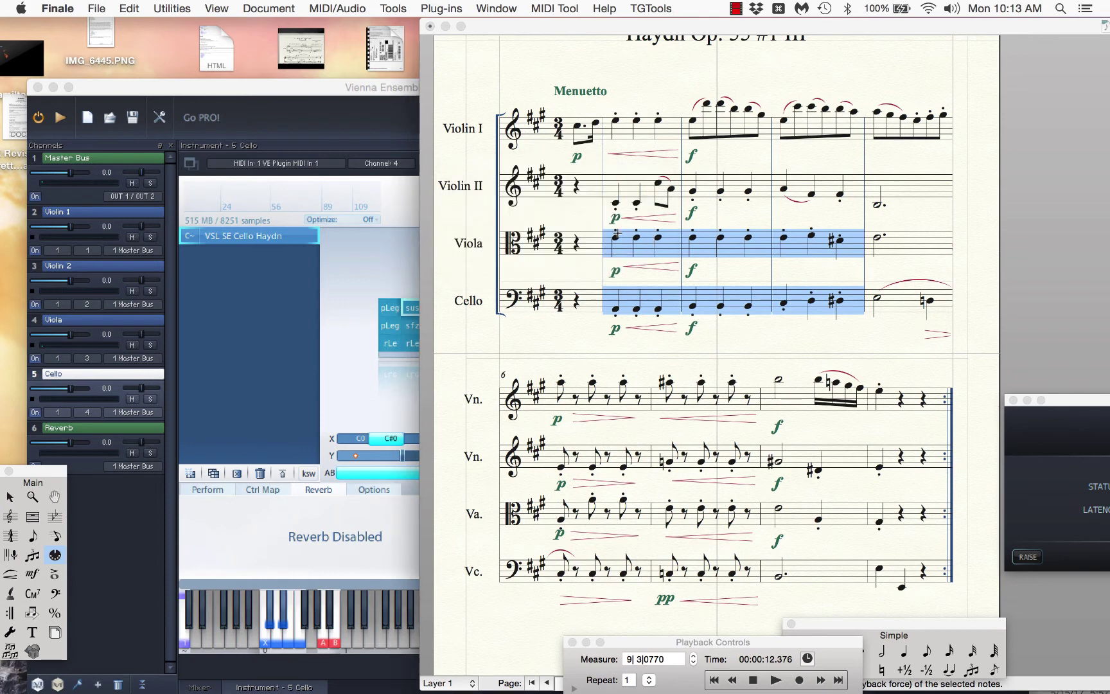
Try to randomize the key velocities of Violin I measure 2.
{"action": "left_click", "coordinate": [644, 130]}
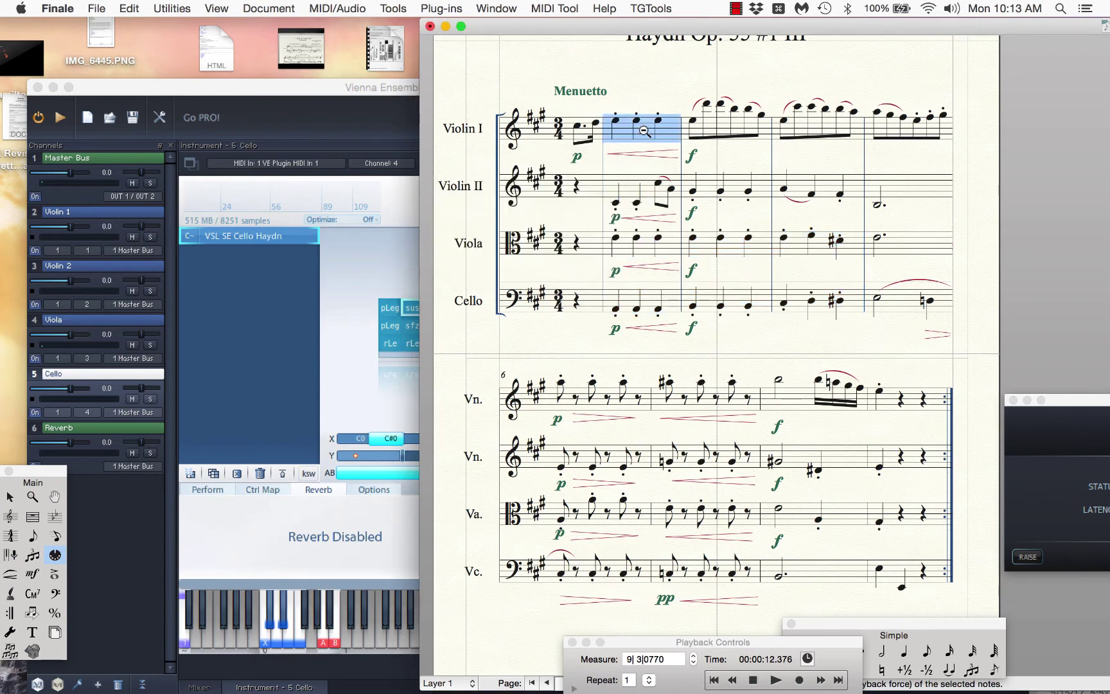
{"action": "key", "text": "alt+shift+super+r"}
{"action": "key", "text": "Return"}
Randomize the key velocities of Violin II measure 3, limiting the change to 10 values, and dismiss the notification.
{"action": "left_click", "coordinate": [744, 192]}
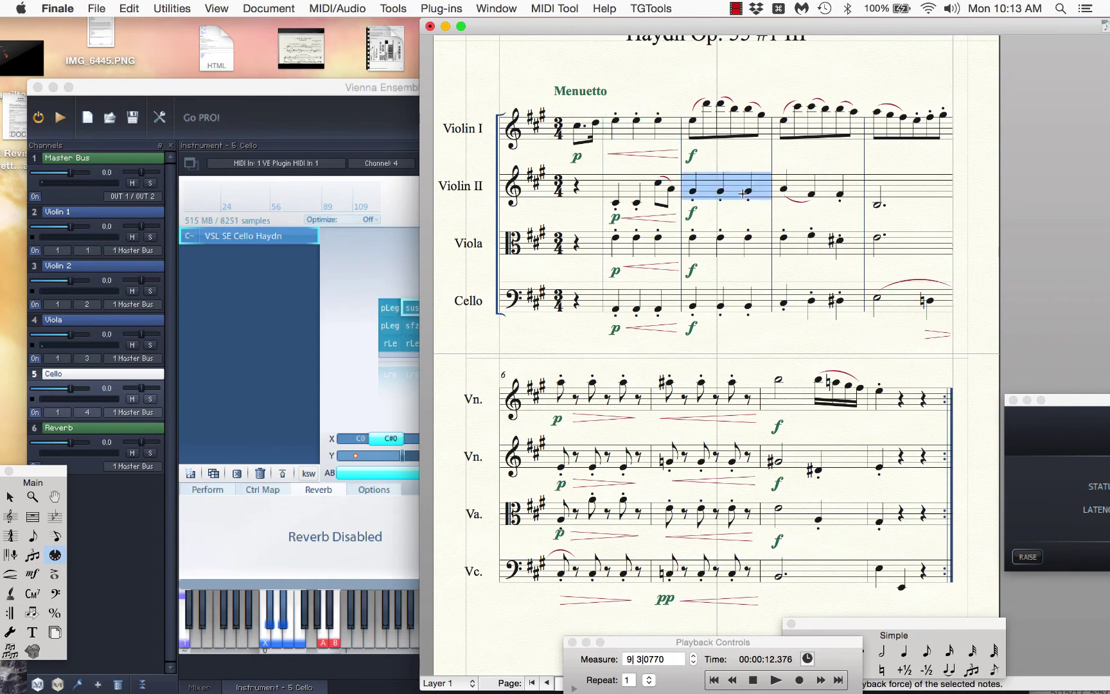
{"action": "key", "text": "alt+shift+super+s"}
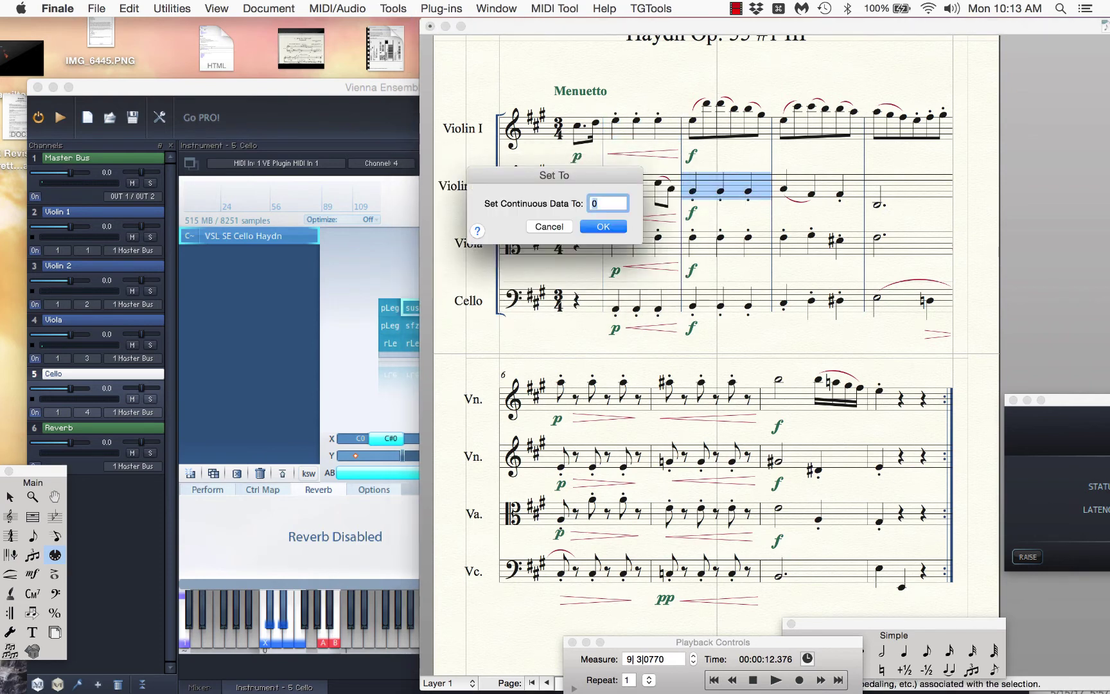
{"action": "left_click", "coordinate": [552, 226]}
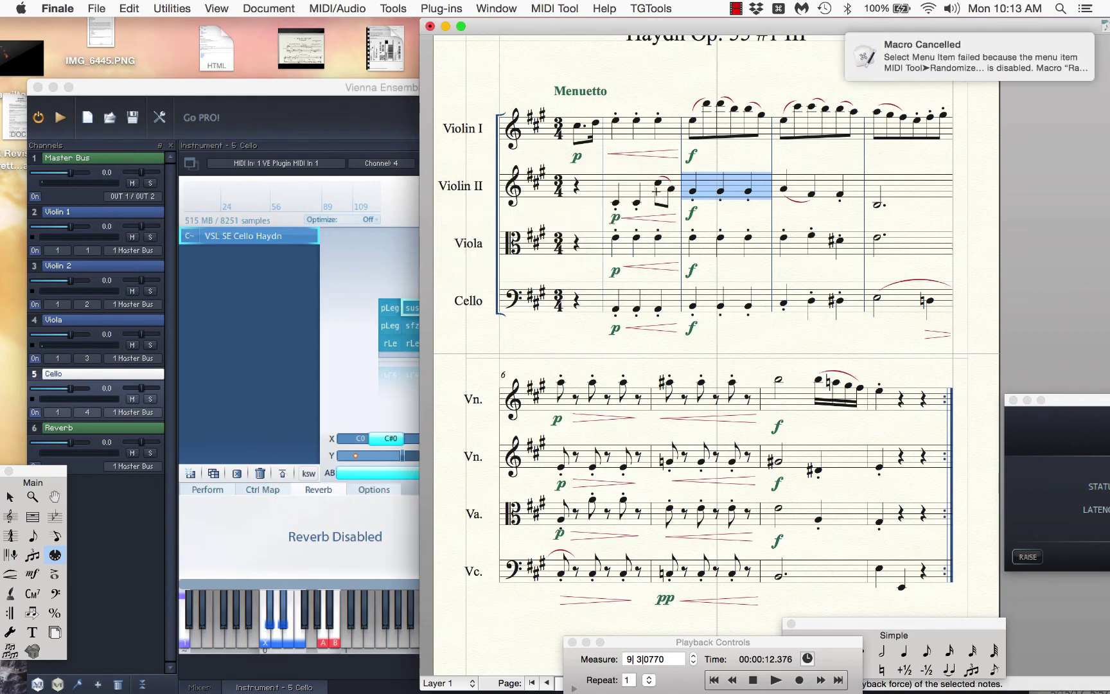
{"action": "left_click", "coordinate": [566, 9]}
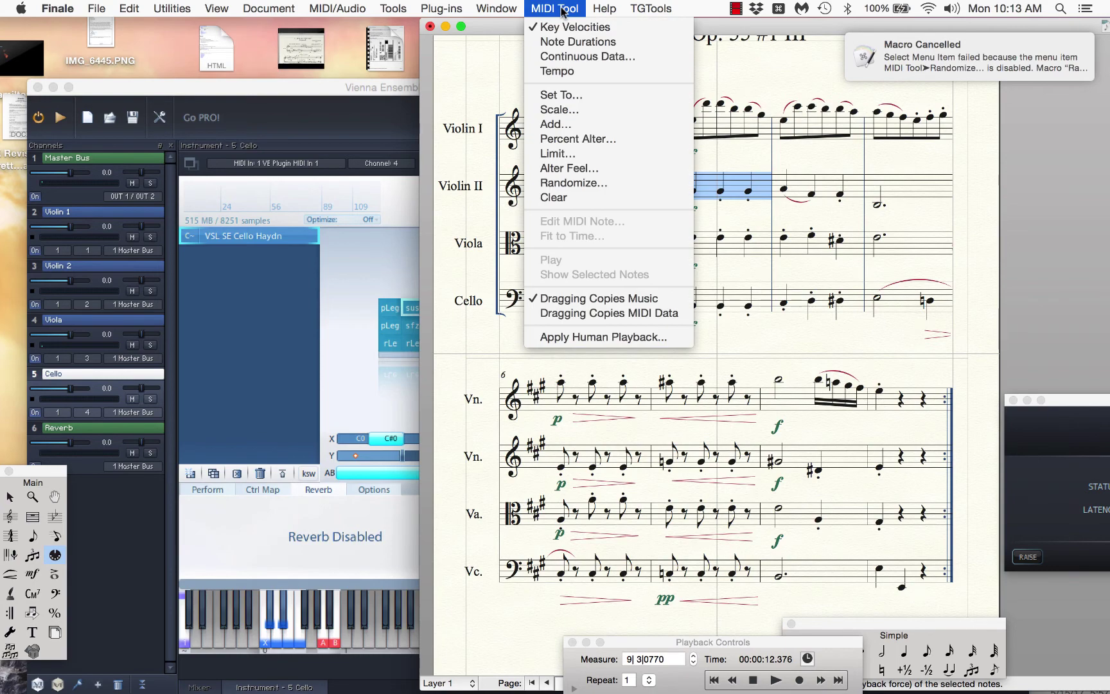
{"action": "left_click", "coordinate": [578, 182]}
{"action": "type", "text": "1"}
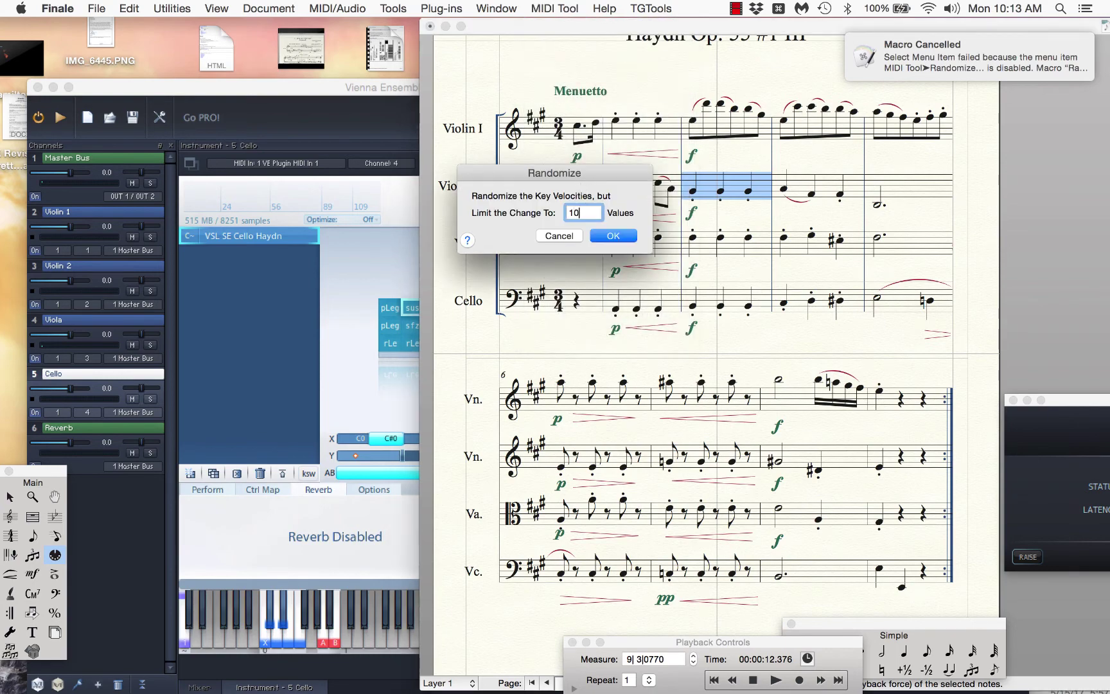
{"action": "type", "text": "0"}
{"action": "key", "text": "Return"}
{"action": "left_click", "coordinate": [898, 72]}
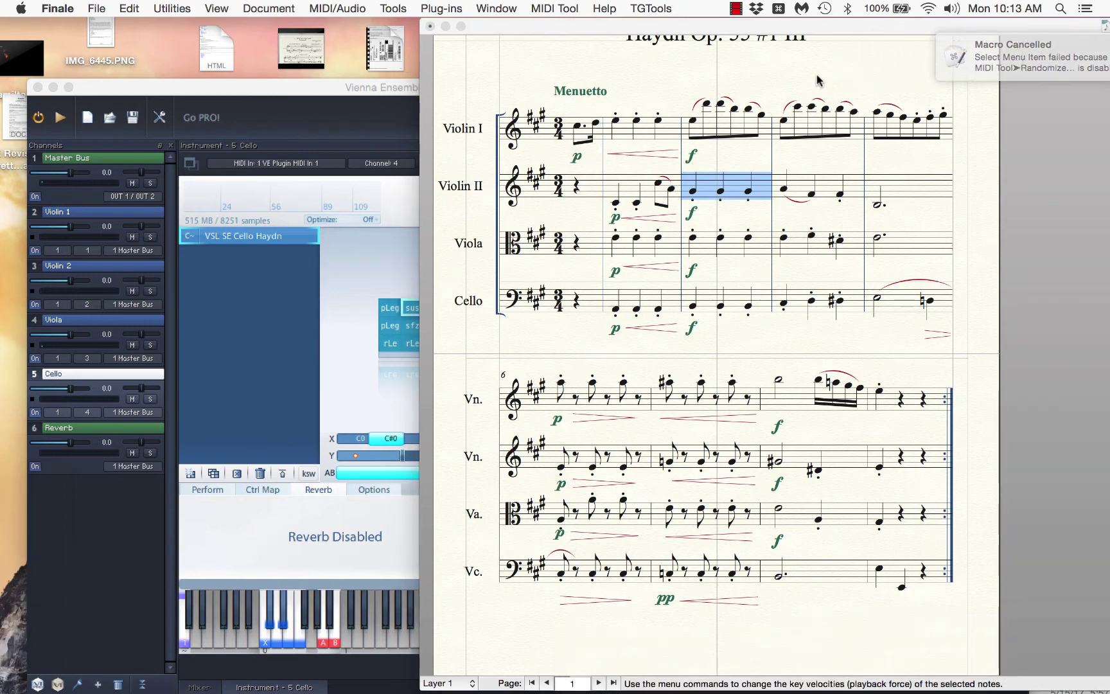
Randomize the key velocities of measures 6 and 7 in all four staves.
{"action": "left_click", "coordinate": [586, 397]}
{"action": "left_click", "coordinate": [586, 397]}
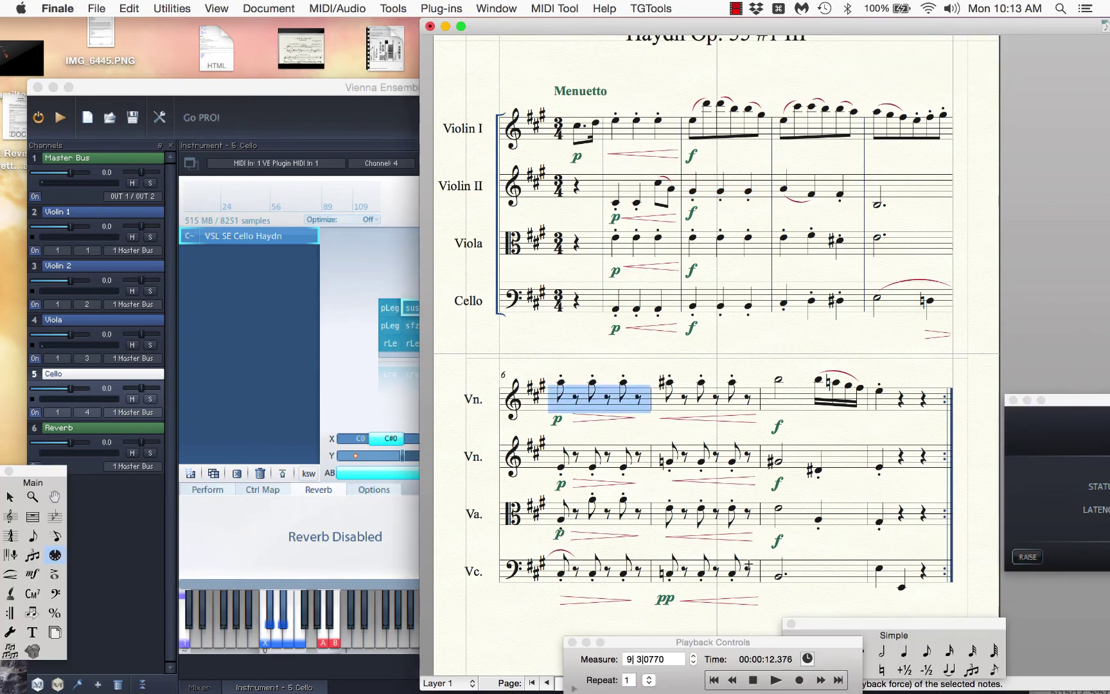
{"action": "left_click", "coordinate": [747, 566], "text": "shift"}
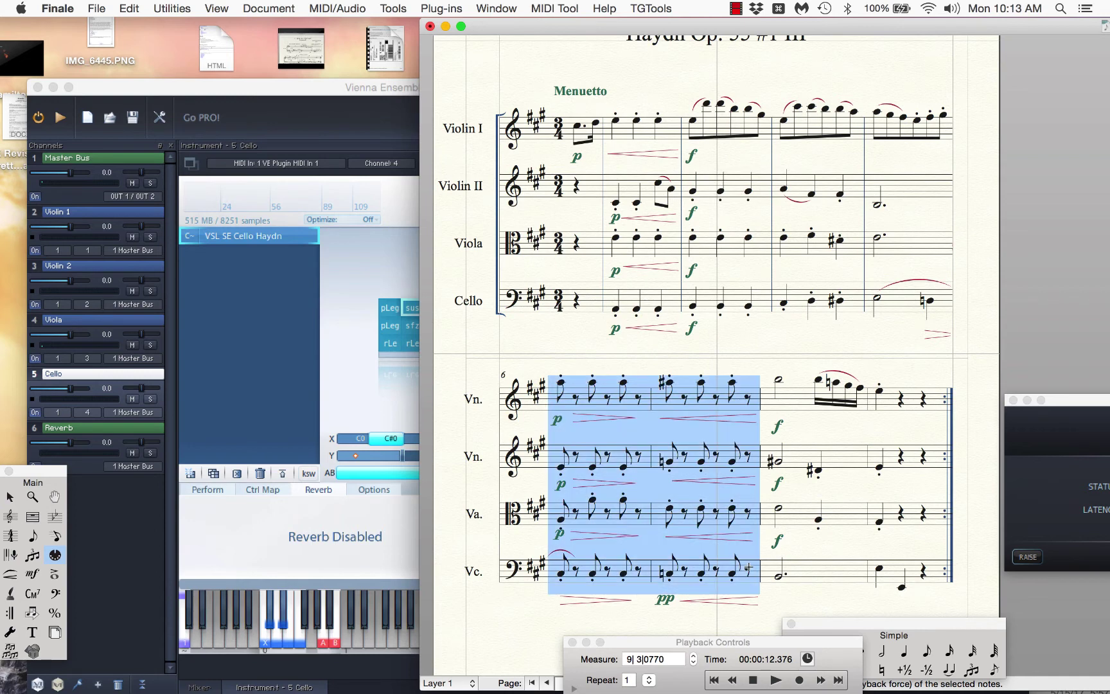
{"action": "key", "text": "ctrl+s"}
Examine the key velocity graph from measure 6 onward for Violin I, Violin II and Viola, and close it.
{"action": "double_click", "coordinate": [588, 398]}
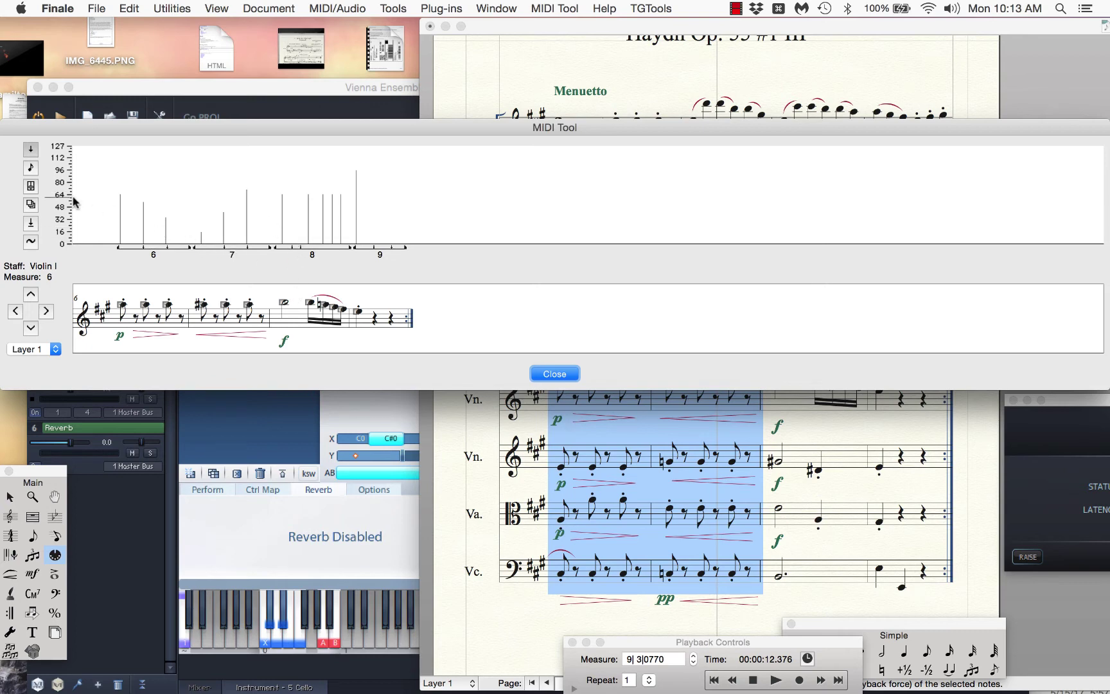
{"action": "left_click", "coordinate": [31, 327]}
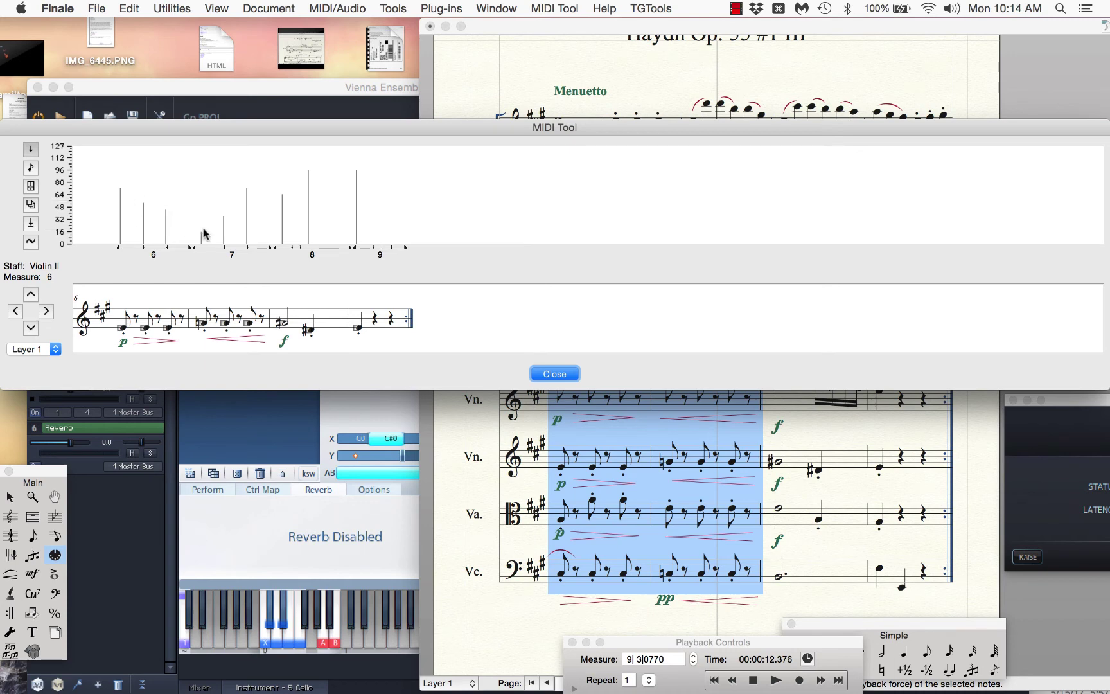
{"action": "left_click", "coordinate": [25, 329]}
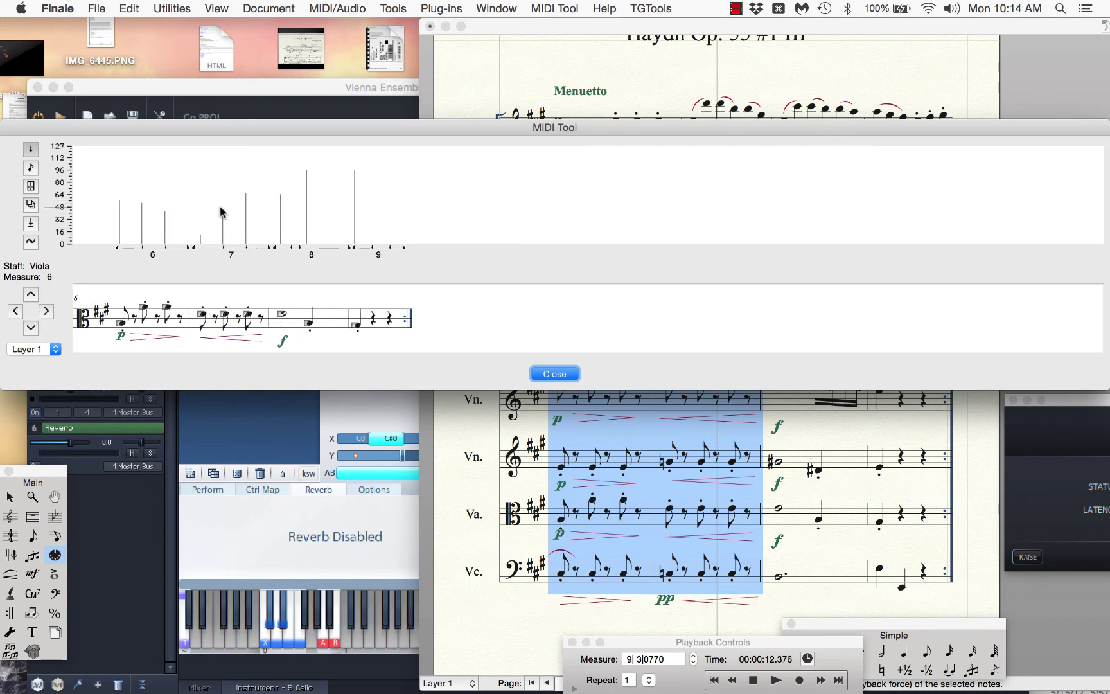
{"action": "left_click", "coordinate": [556, 371]}
{"action": "left_click", "coordinate": [594, 358]}
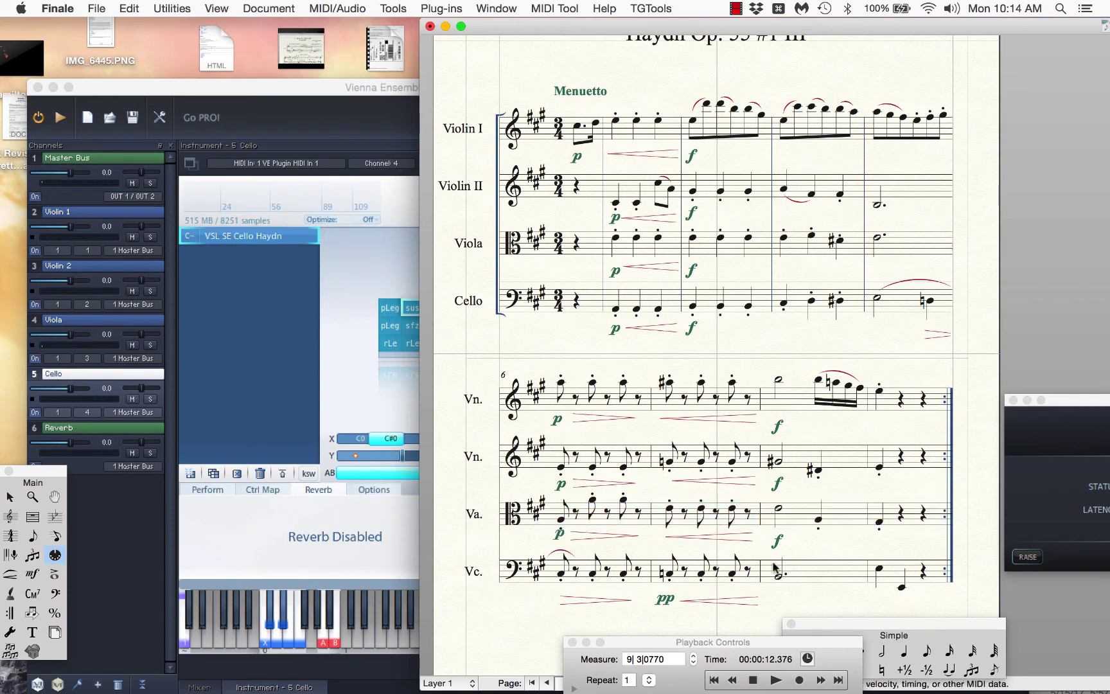
Play the score back from the beginning and stop at the end.
{"action": "left_click", "coordinate": [755, 680]}
{"action": "left_click", "coordinate": [773, 681]}
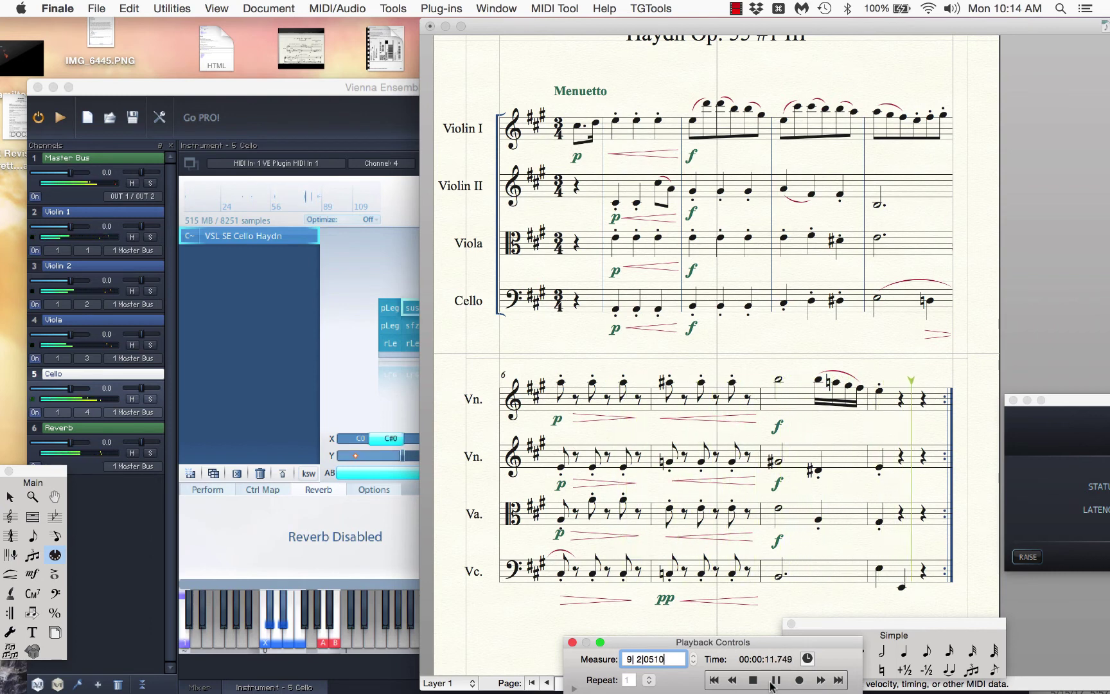
{"action": "left_click", "coordinate": [616, 120]}
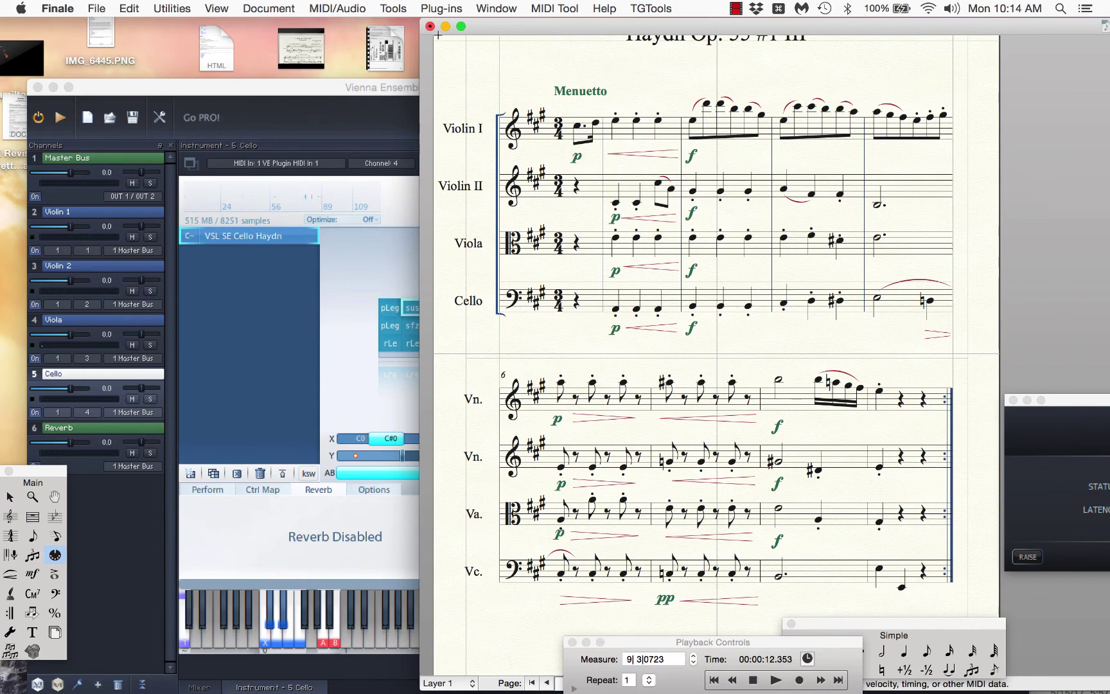
Set the continuous data of the first two beats of measure 8 to 60 in all four staves.
{"action": "left_click_drag", "start_coordinate": [537, 28], "coordinate": [582, 20]}
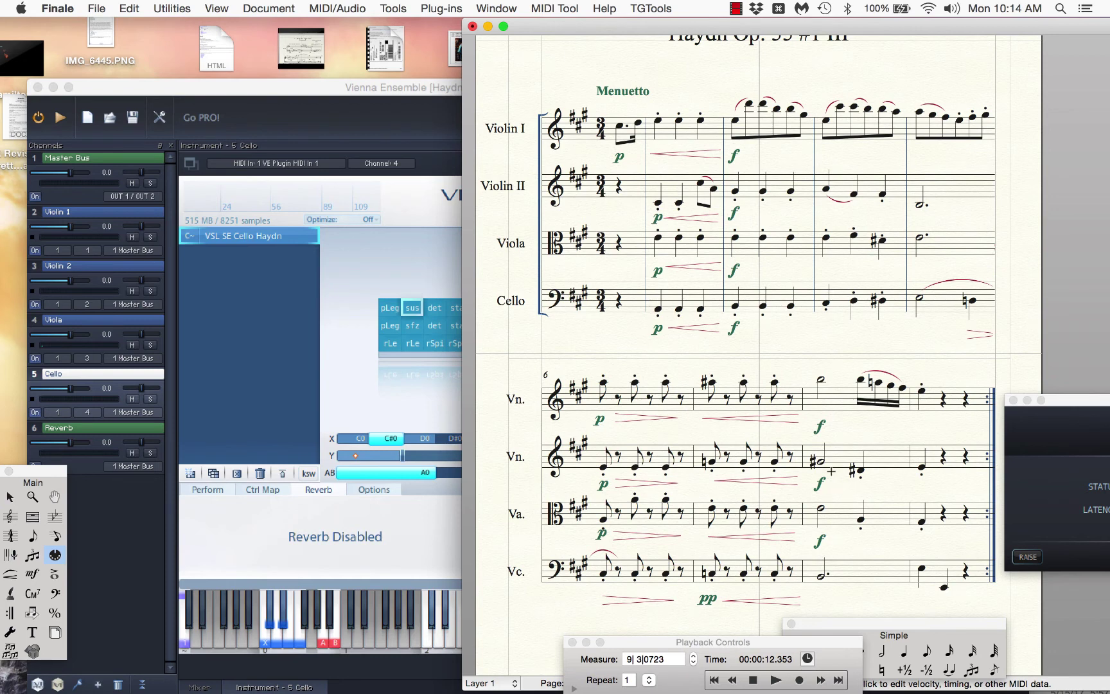
{"action": "key", "text": "Escape"}
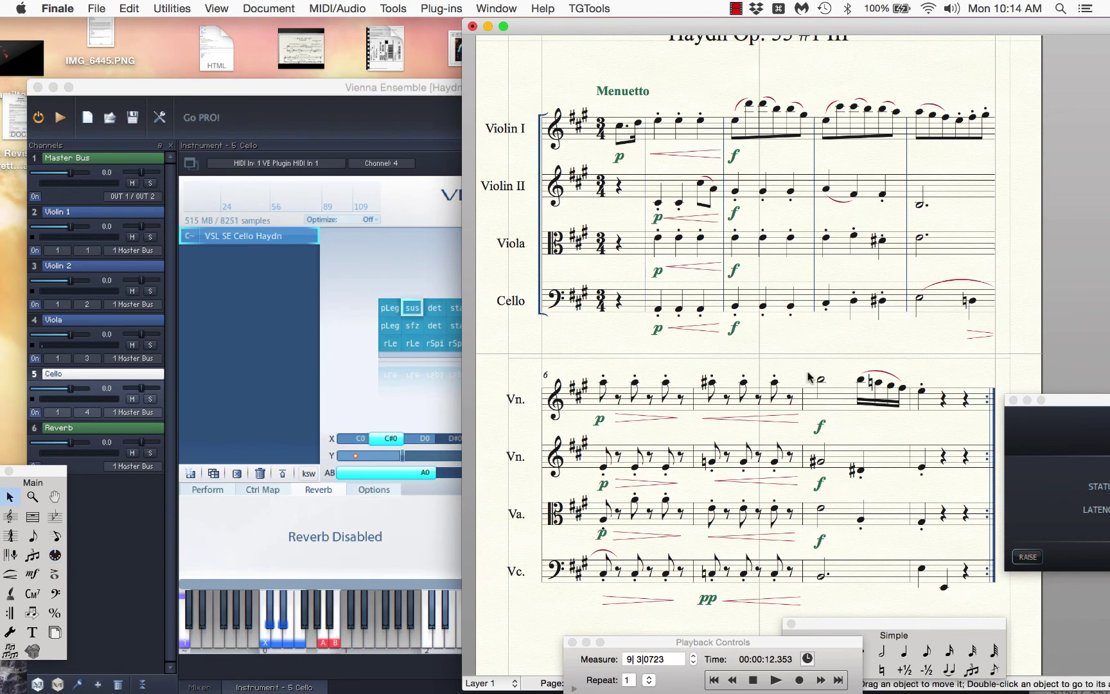
{"action": "left_click_drag", "start_coordinate": [806, 371], "coordinate": [858, 596]}
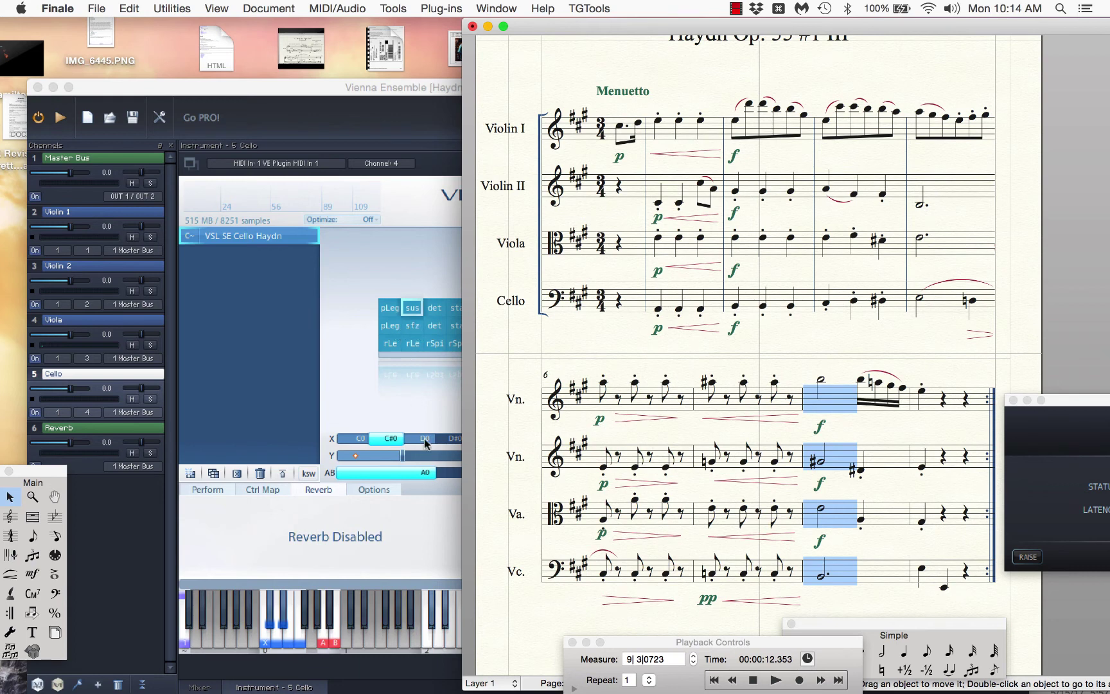
{"action": "key", "text": "ctrl+m"}
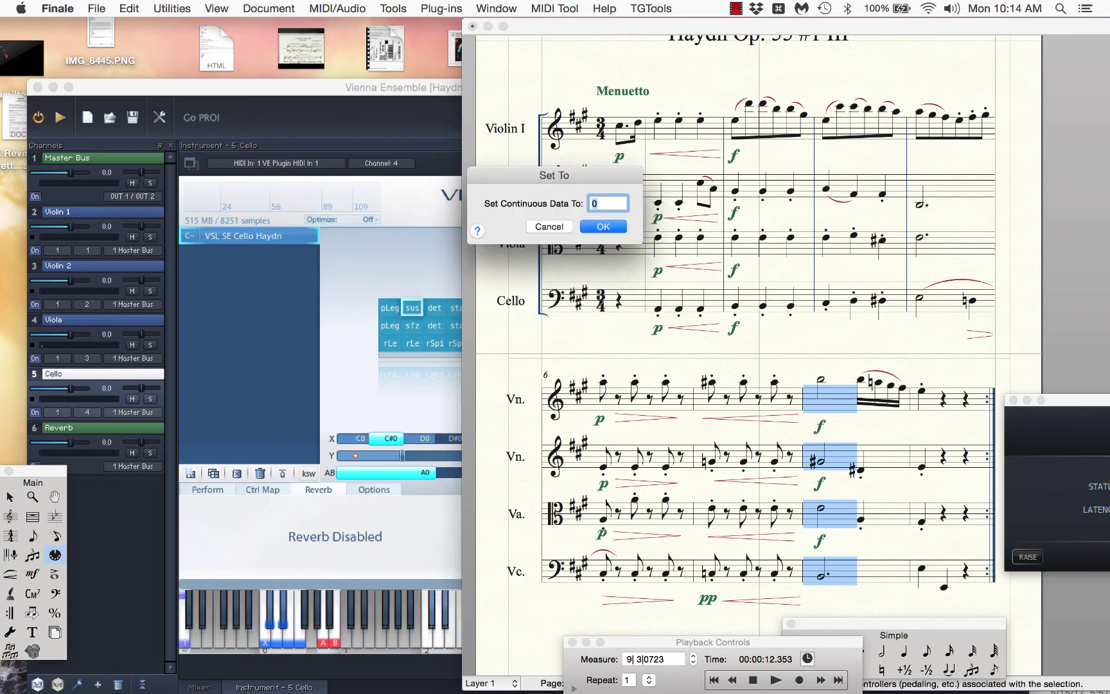
{"action": "type", "text": "60"}
{"action": "key", "text": "Return"}
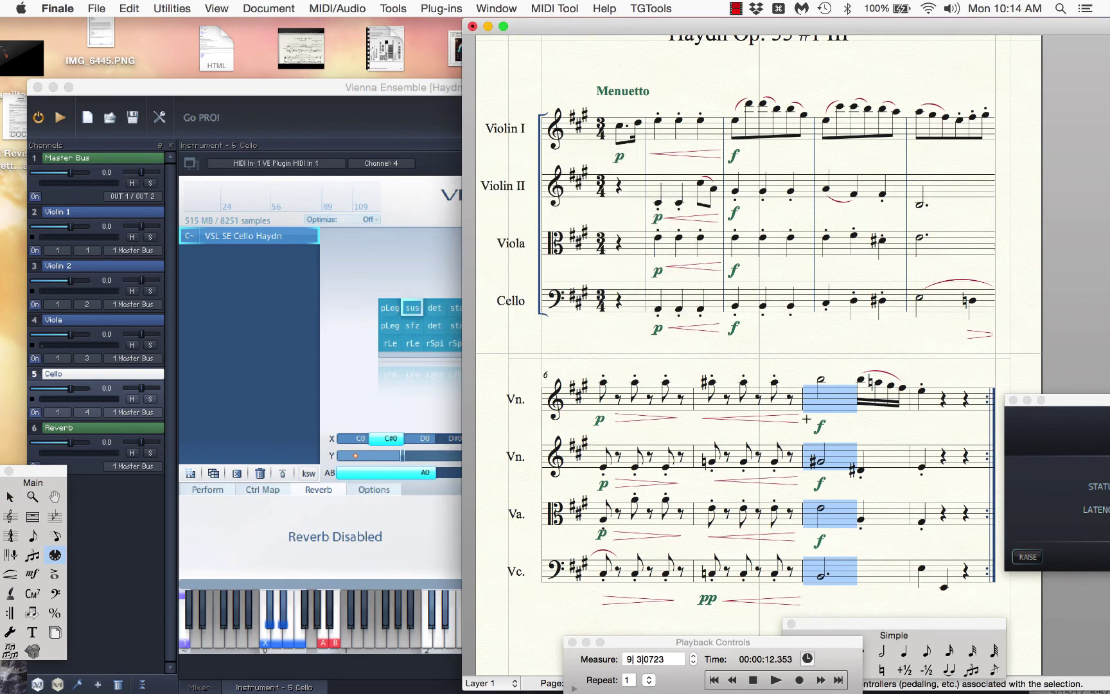
Set the continuous data from beat 3 of measure 8 through beat 1 of measure 9 to 10 in all staves.
{"action": "left_click_drag", "start_coordinate": [852, 361], "coordinate": [944, 606]}
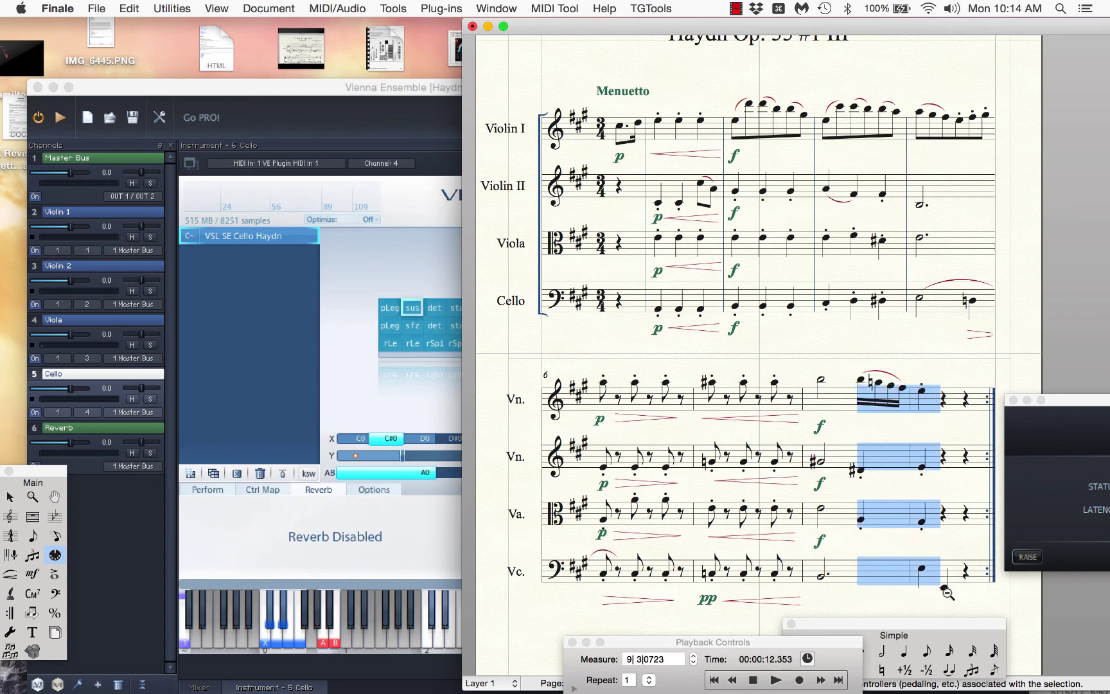
{"action": "key", "text": "ctrl+s"}
{"action": "type", "text": "10"}
{"action": "key", "text": "Return"}
{"action": "left_click", "coordinate": [828, 335]}
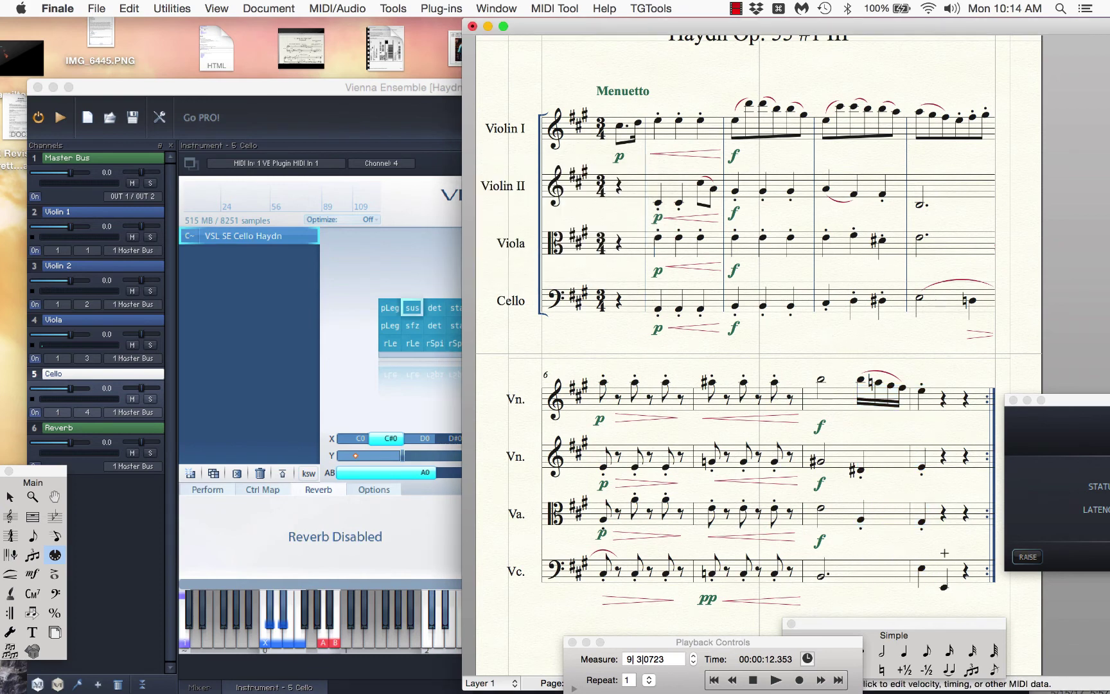
Add a forte (f) dynamic below the Cello's dotted half note in measure 8.
{"action": "left_click_drag", "start_coordinate": [941, 552], "coordinate": [970, 603]}
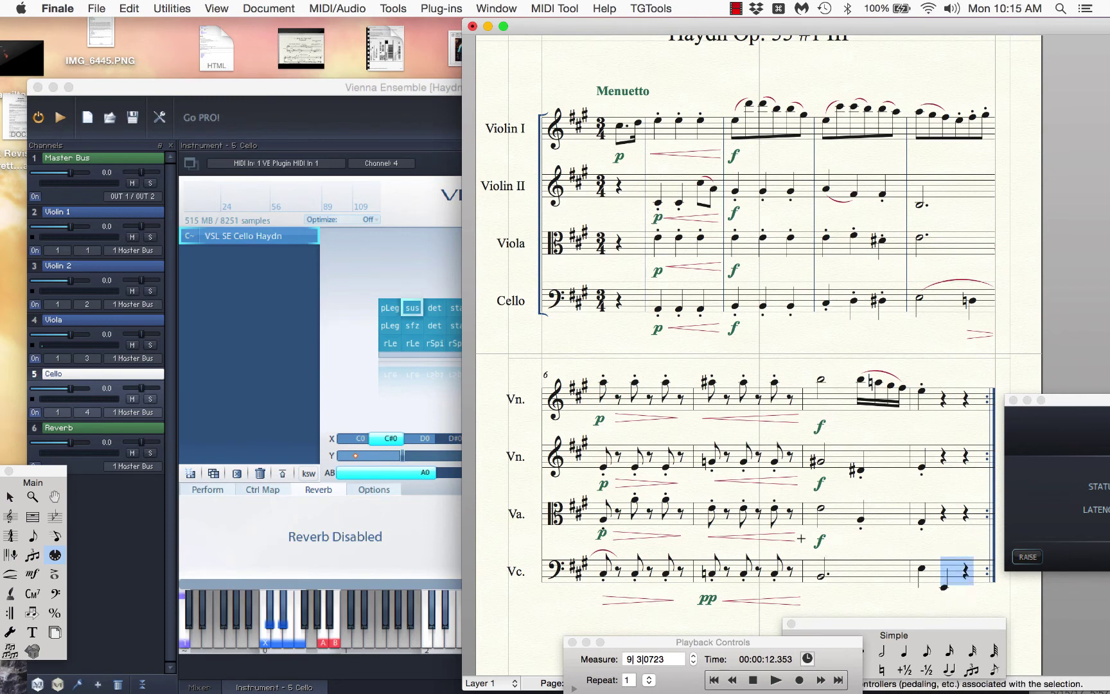
{"action": "left_click", "coordinate": [843, 579]}
{"action": "key", "text": "ctrl+e"}
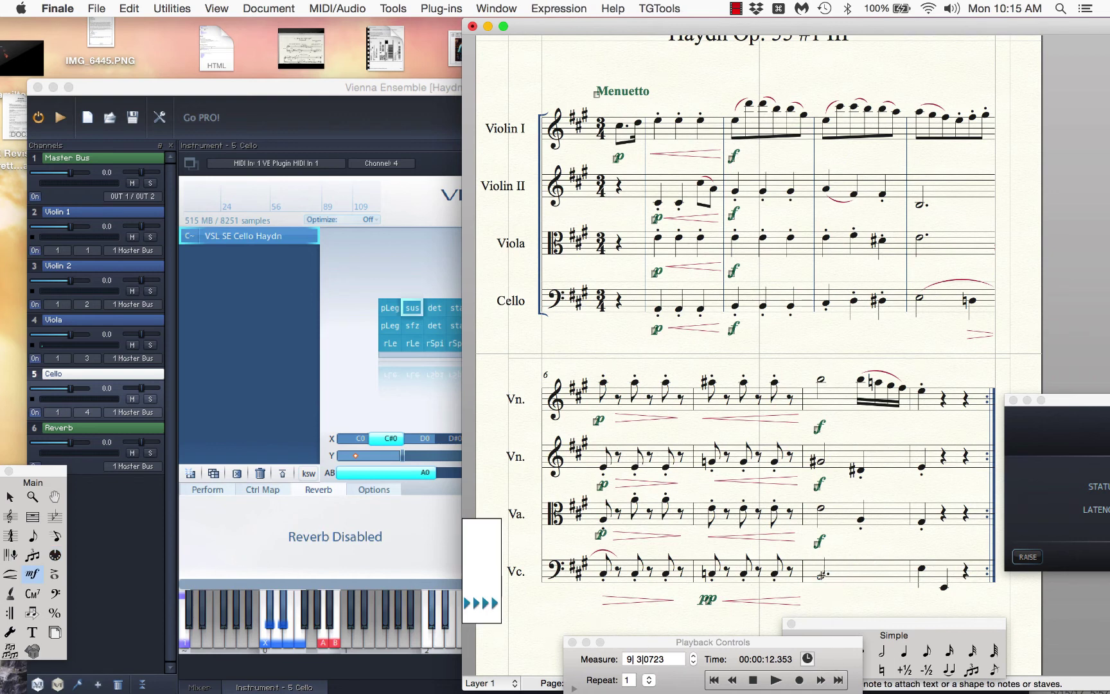
{"action": "left_click", "coordinate": [830, 592]}
{"action": "key", "text": "Escape"}
In Vienna Ensemble, copy the sfz patch into the adjacent det cell in the second row of the Cello matrix and return to Finale.
{"action": "left_click", "coordinate": [952, 568]}
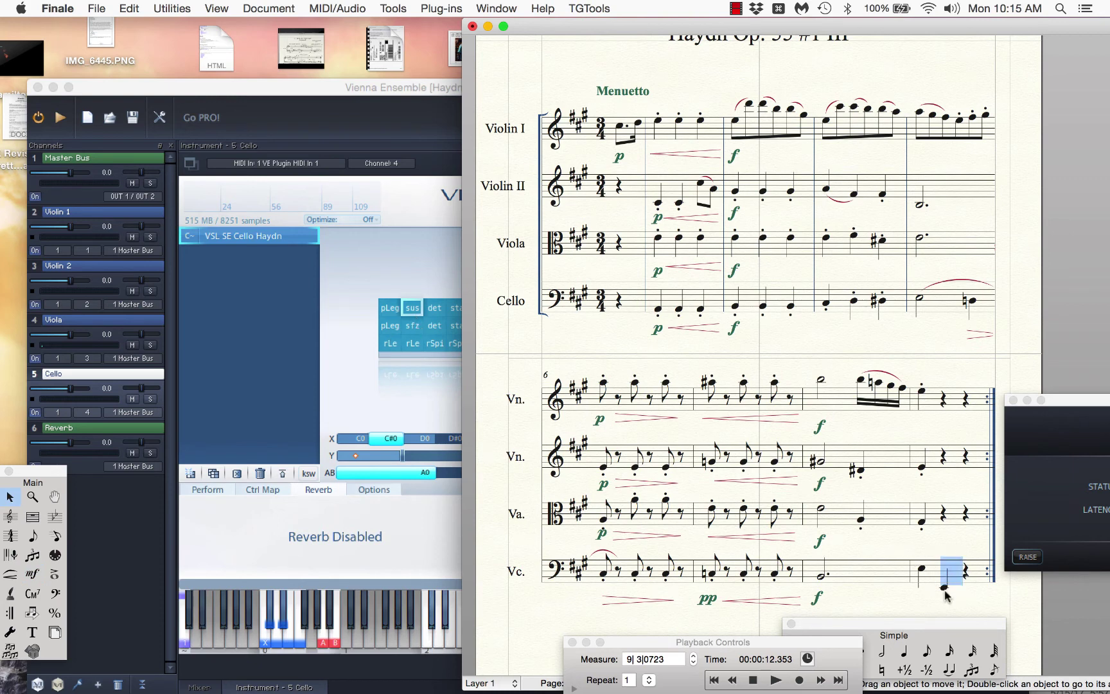
{"action": "left_click", "coordinate": [414, 326]}
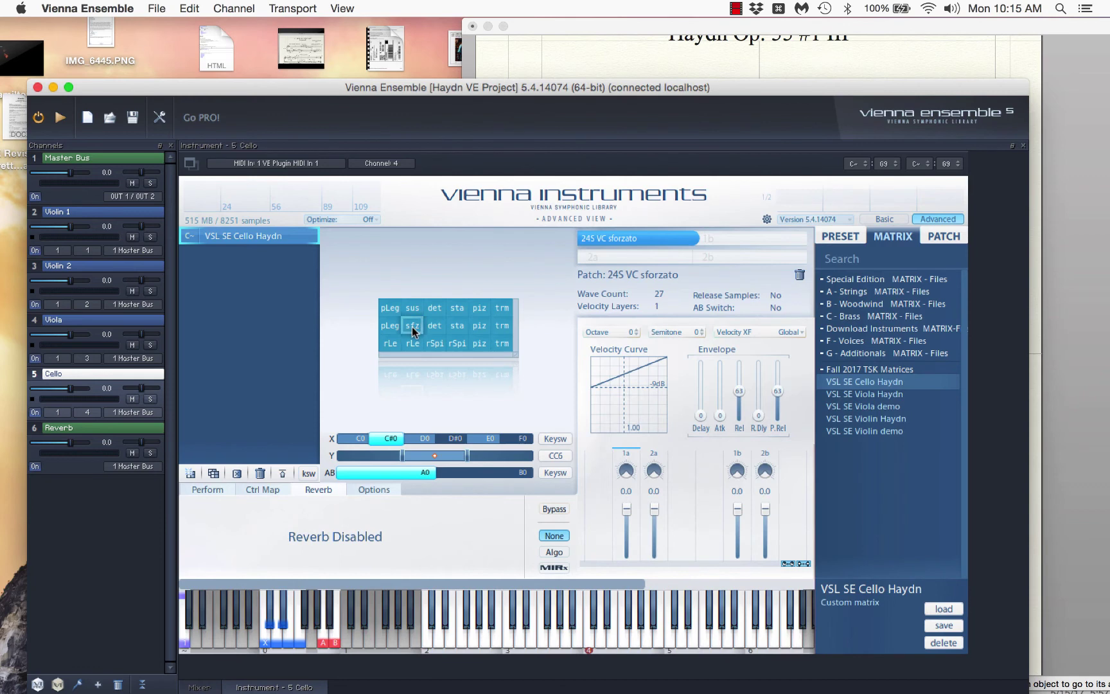
{"action": "left_click_drag", "start_coordinate": [414, 328], "coordinate": [435, 327]}
{"action": "left_click", "coordinate": [661, 73]}
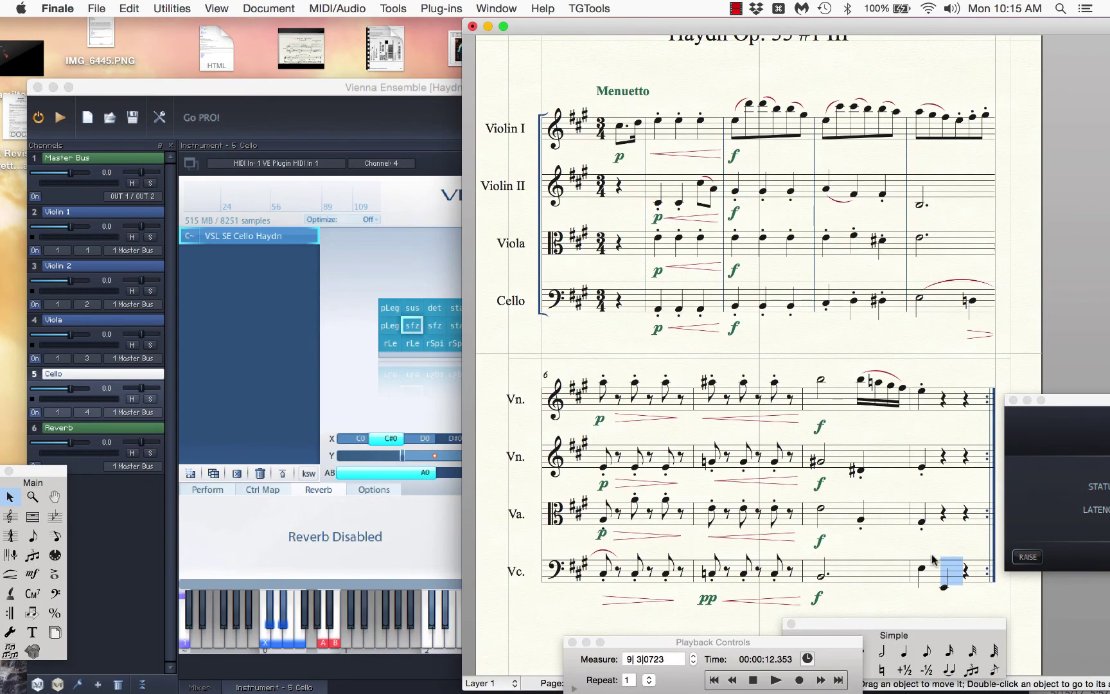
In Cello measure 9, set the continuous data of the second beat to 60 and controller 6 on the last beat to 10.
{"action": "key", "text": "ctrl+m"}
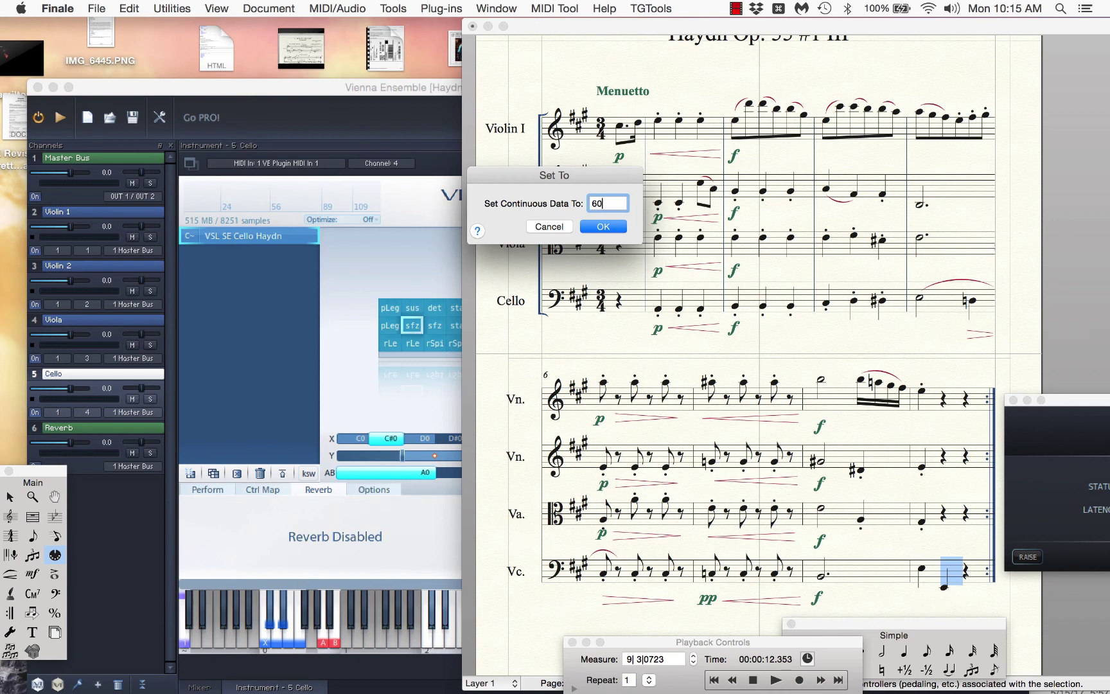
{"action": "key", "text": "Return"}
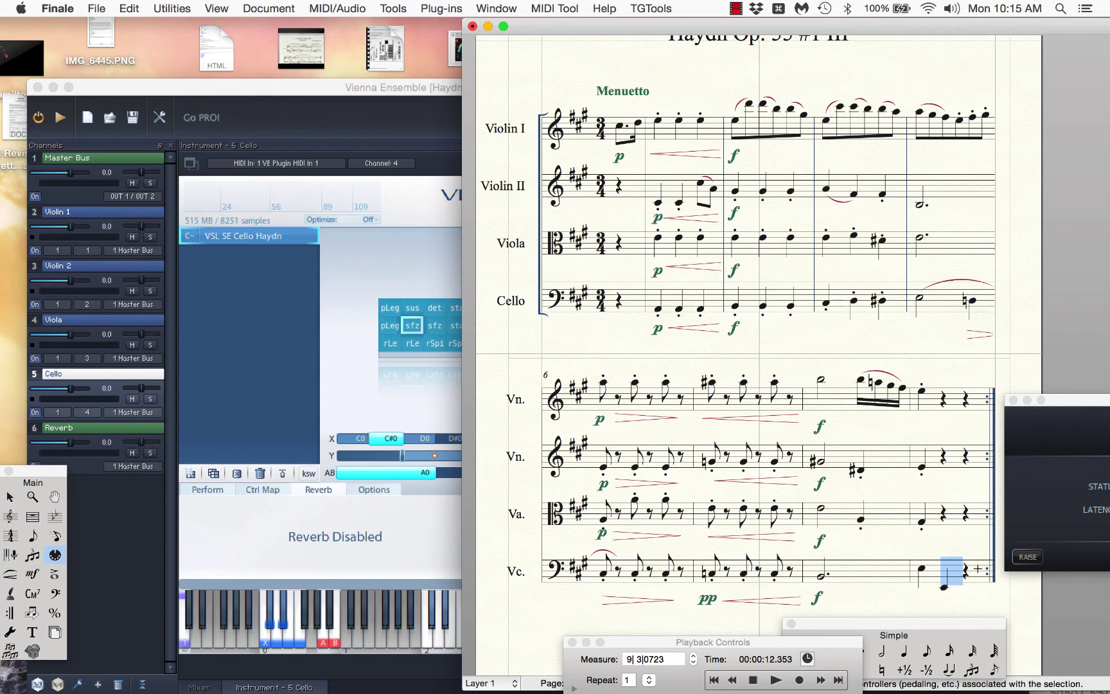
{"action": "left_click_drag", "start_coordinate": [977, 583], "coordinate": [986, 593]}
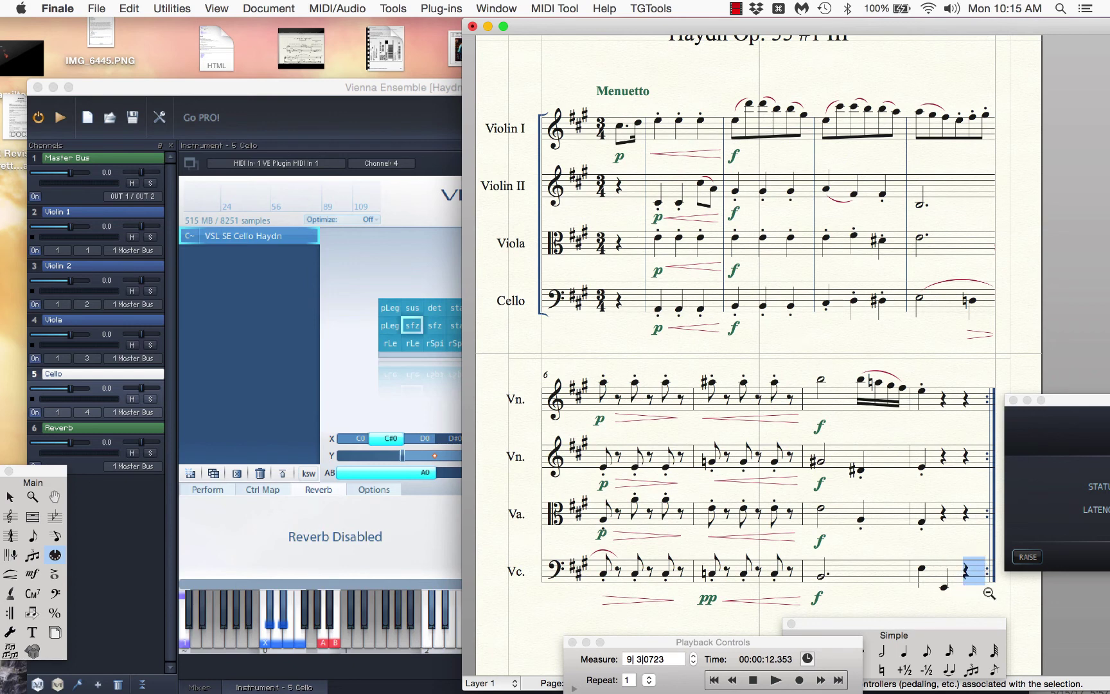
{"action": "key", "text": "ctrl+m"}
{"action": "type", "text": "6"}
{"action": "key", "text": "Return"}
{"action": "type", "text": "10"}
{"action": "key", "text": "Return"}
Play the score from measure 1 through the final measure and stop it.
{"action": "left_click", "coordinate": [752, 679]}
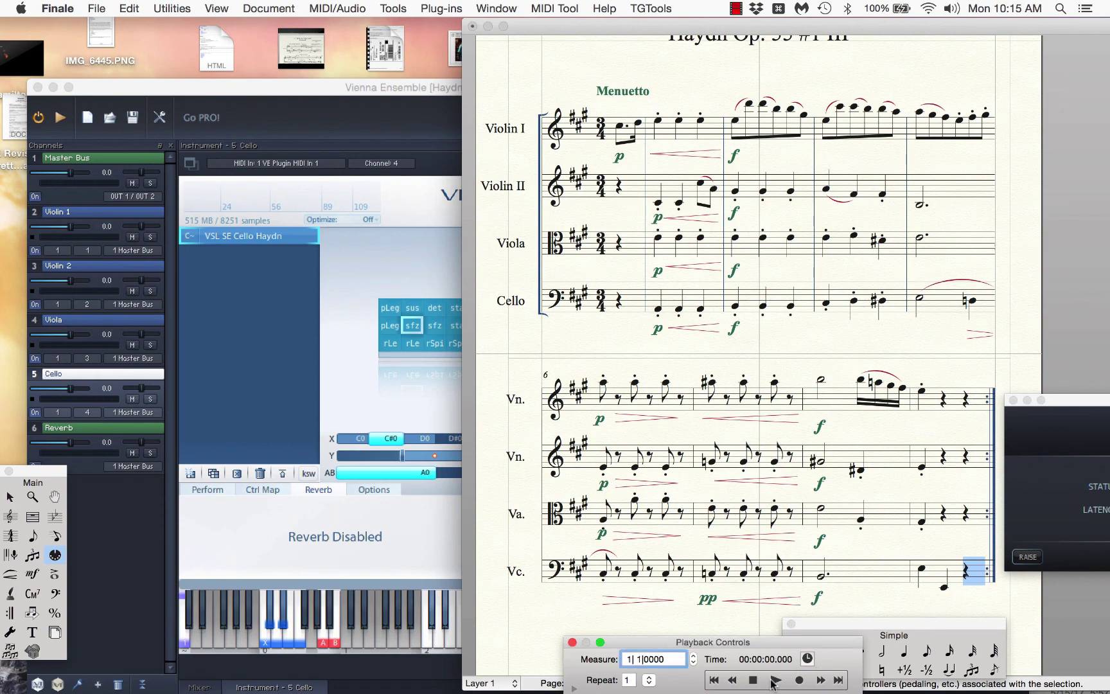
{"action": "left_click", "coordinate": [774, 679]}
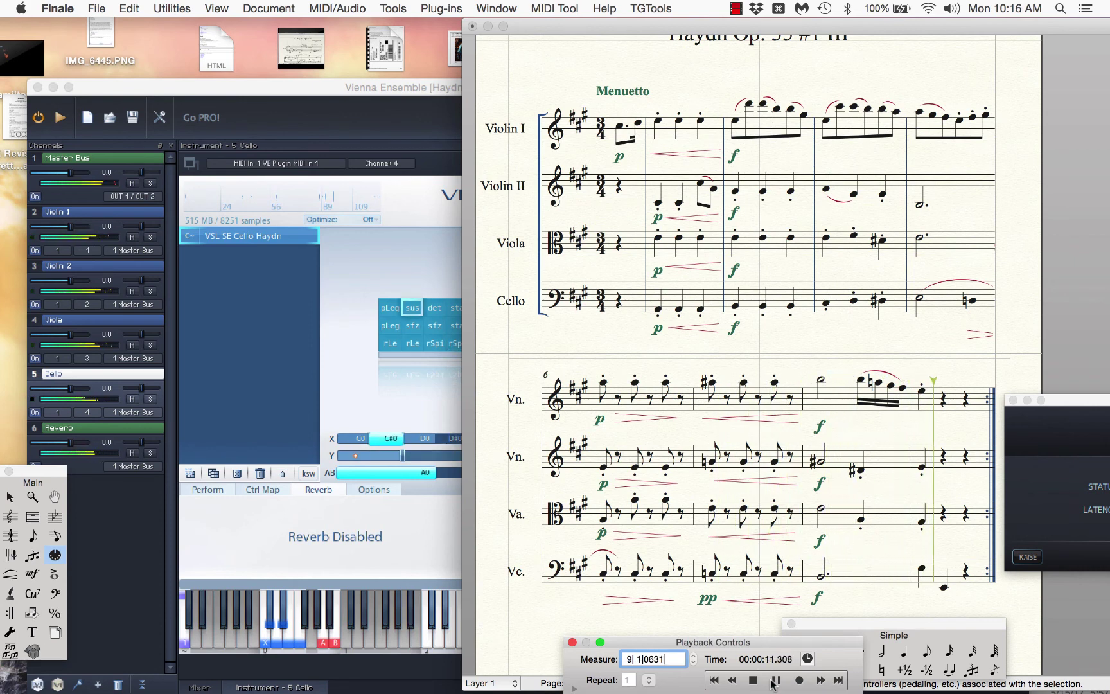
{"action": "left_click", "coordinate": [753, 679]}
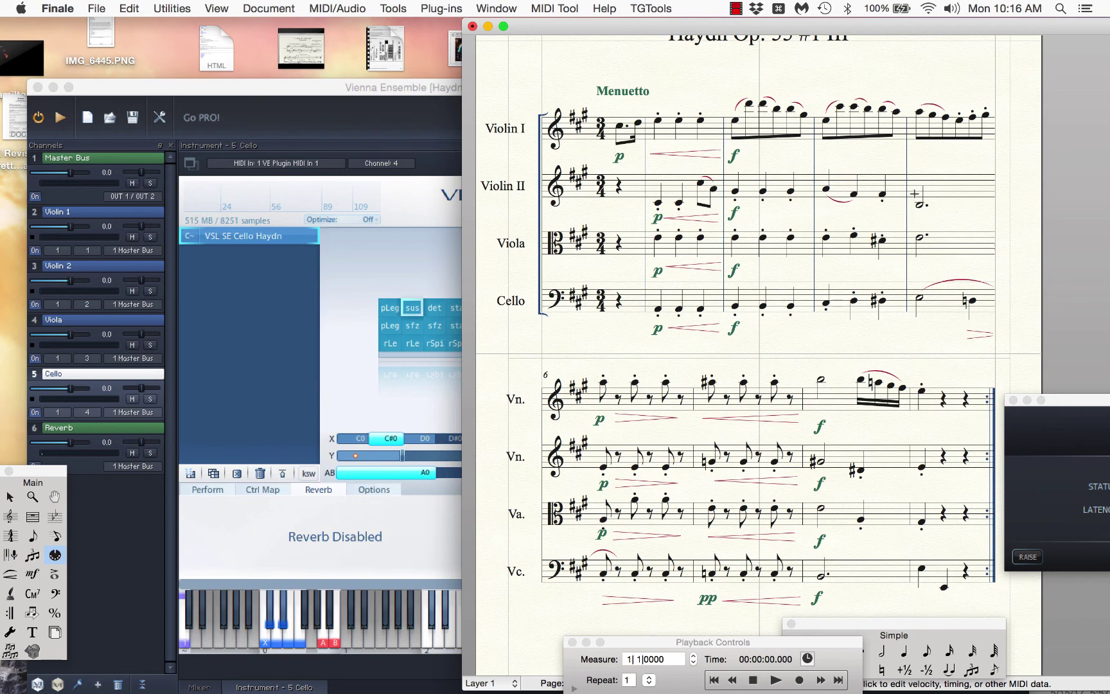
Select the first half of measure 5 in Violin II and Viola and choose Continuous Data as the MIDI Tool's data type.
{"action": "key", "text": "Escape"}
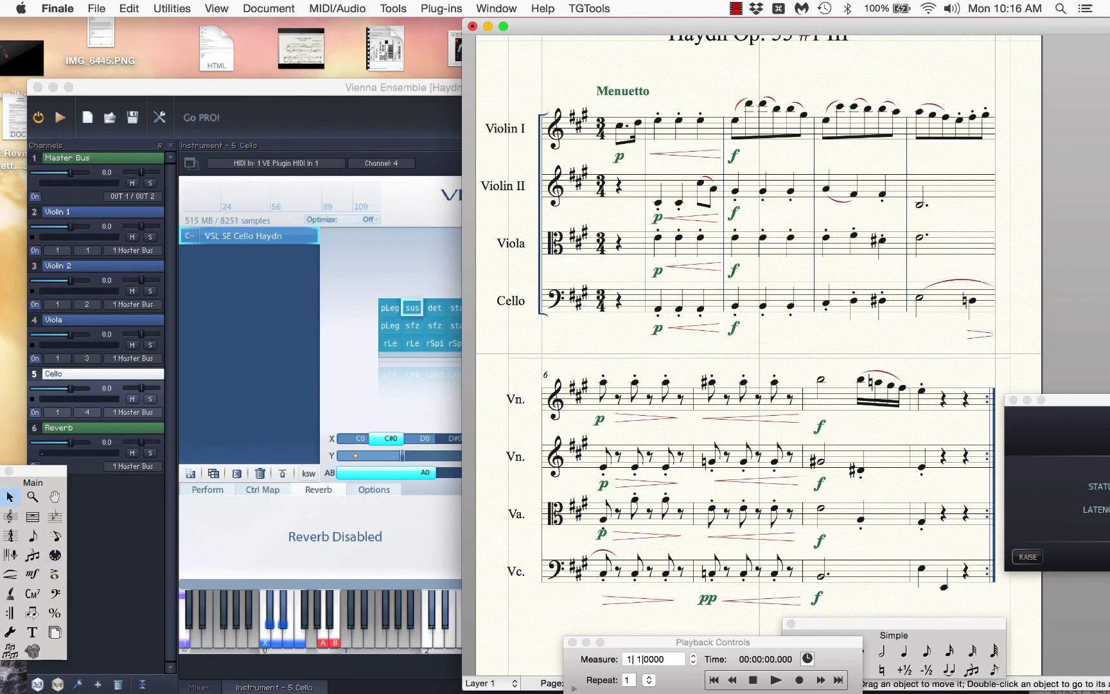
{"action": "left_click_drag", "start_coordinate": [909, 168], "coordinate": [958, 266]}
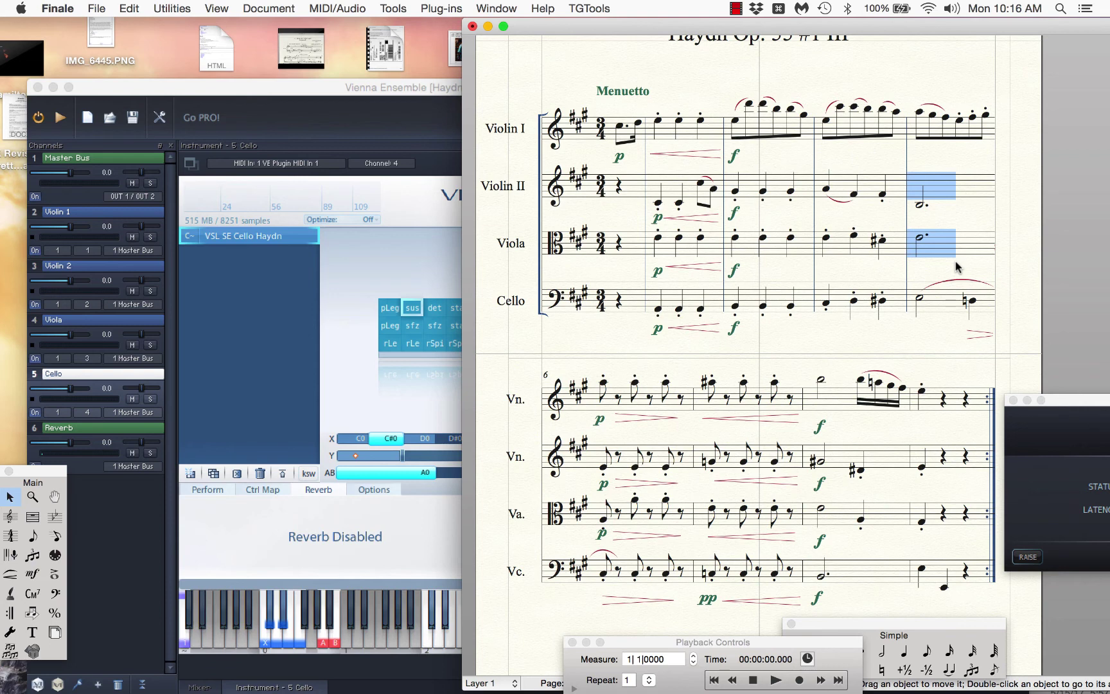
{"action": "key", "text": "ctrl+s"}
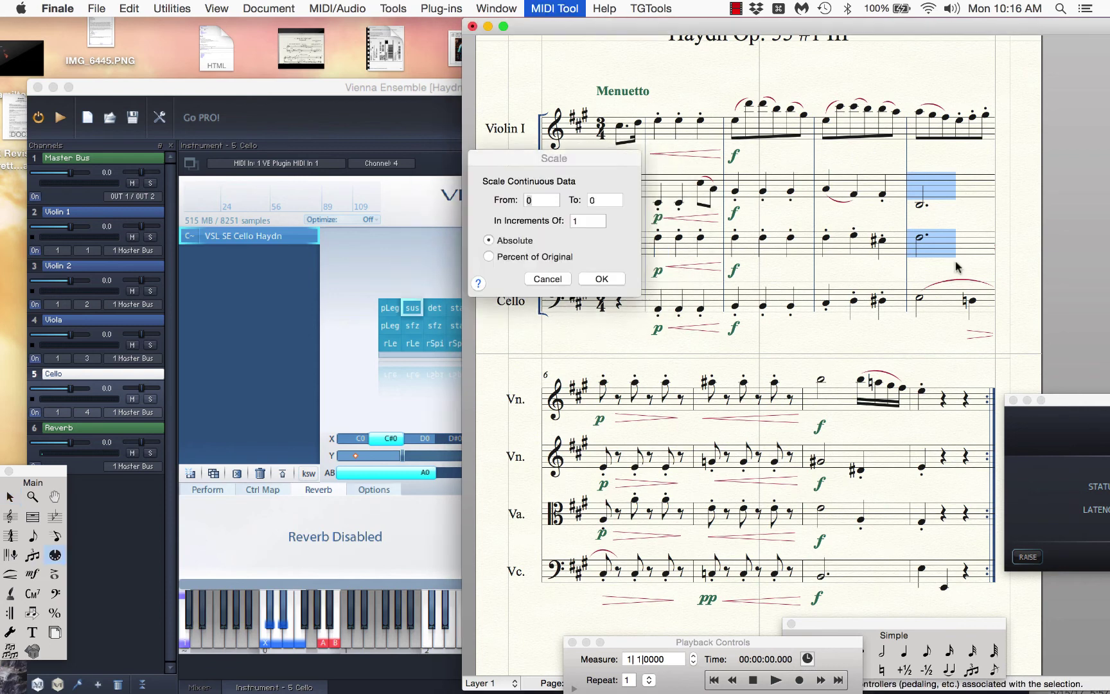
{"action": "left_click", "coordinate": [548, 280]}
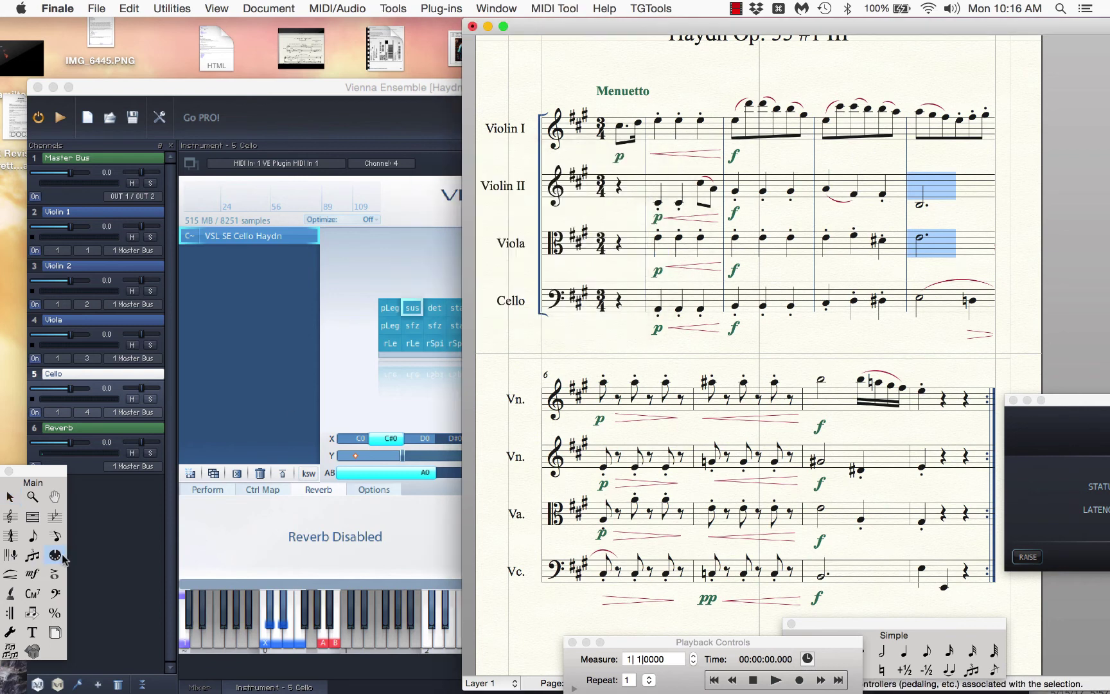
{"action": "left_click", "coordinate": [556, 9]}
{"action": "left_click", "coordinate": [588, 56]}
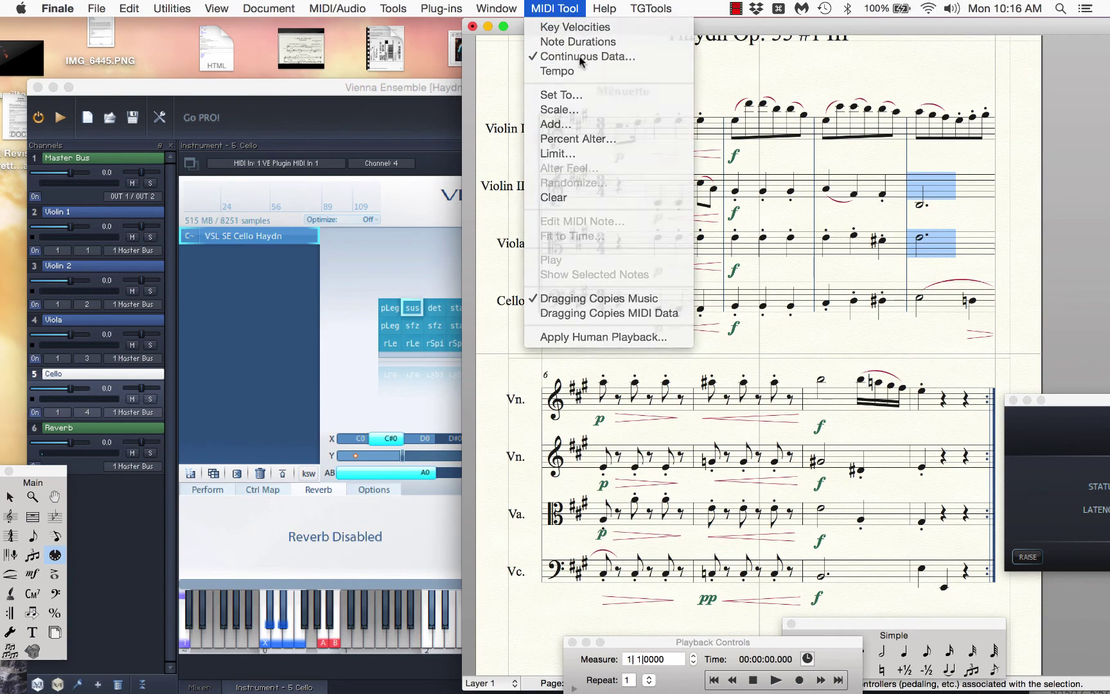
{"action": "left_click", "coordinate": [644, 265]}
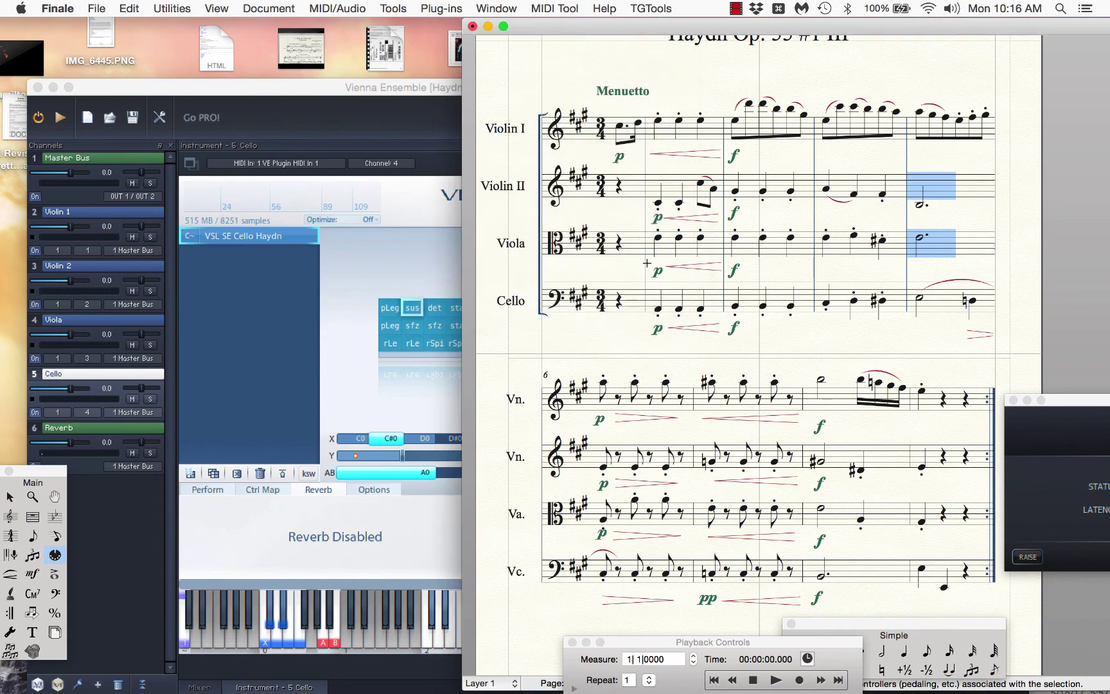
Scale the continuous data of the first half of measure 5 in Violin II and Viola from 8 to 120.
{"action": "left_click", "coordinate": [569, 10]}
{"action": "left_click", "coordinate": [594, 110]}
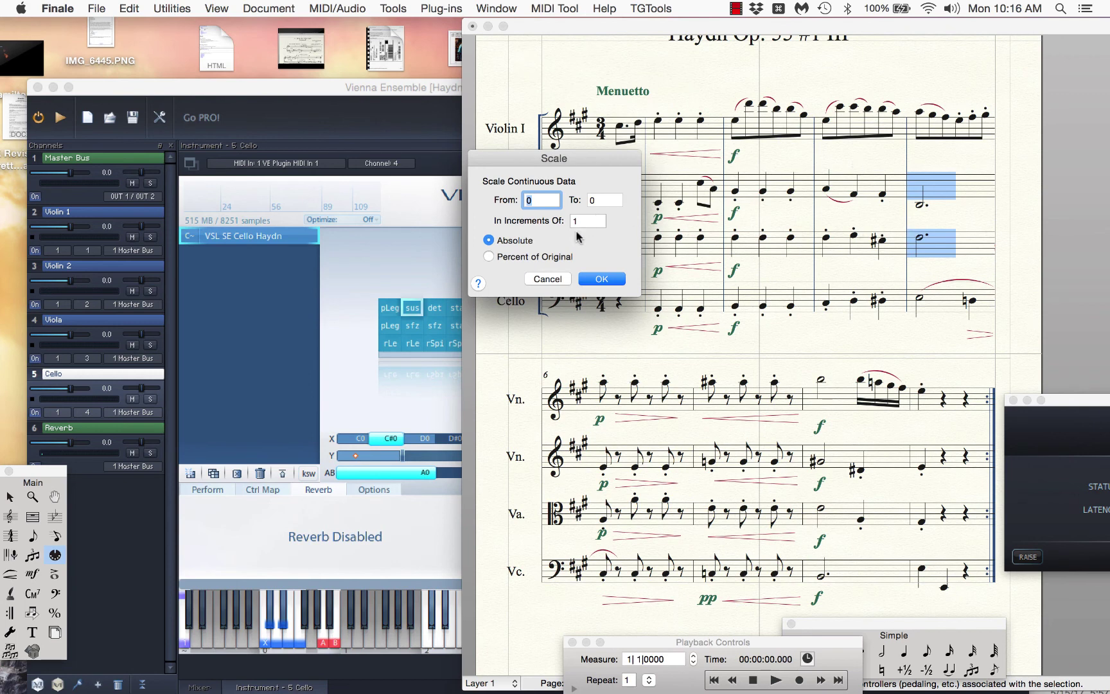
{"action": "type", "text": "8"}
{"action": "key", "text": "Tab"}
{"action": "type", "text": "120"}
{"action": "key", "text": "Return"}
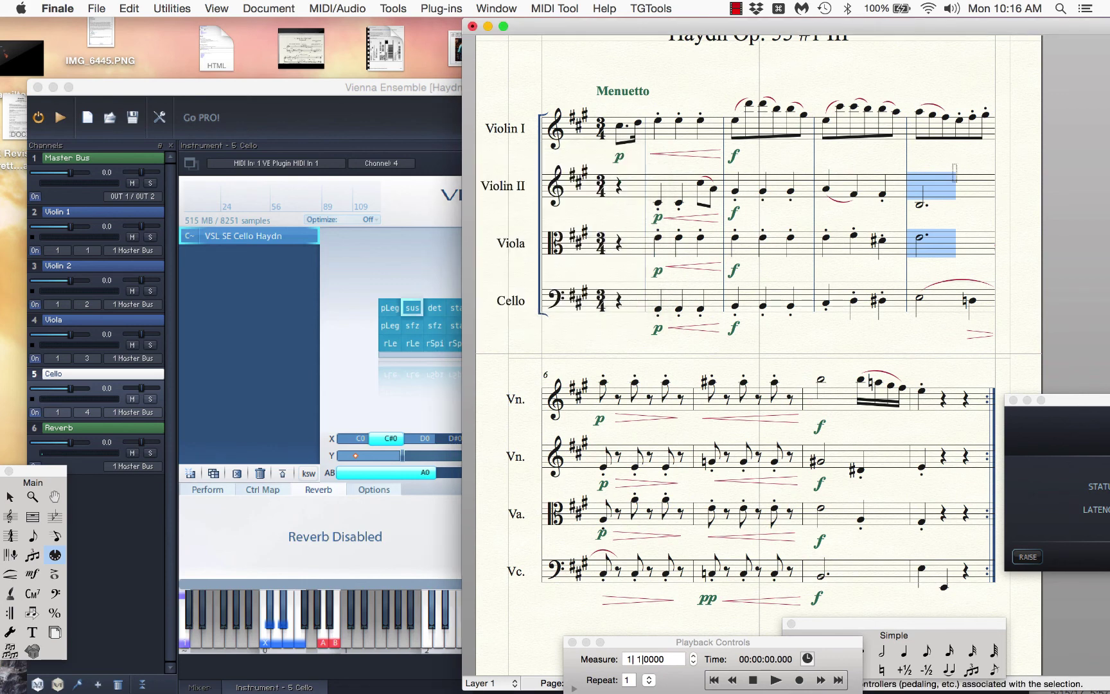
Scale the continuous data of the second half of measure 5 in Violin II and Viola from 120 to 50.
{"action": "left_click_drag", "start_coordinate": [954, 172], "coordinate": [996, 259]}
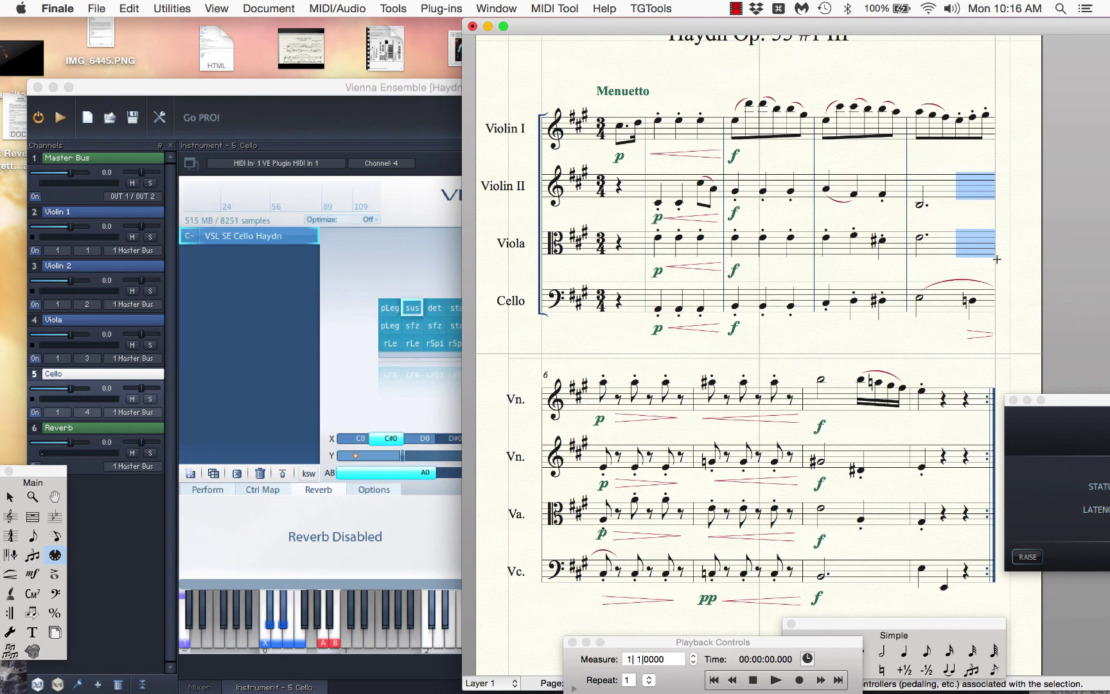
{"action": "left_click", "coordinate": [555, 9]}
{"action": "left_click", "coordinate": [572, 52]}
{"action": "key", "text": "Return"}
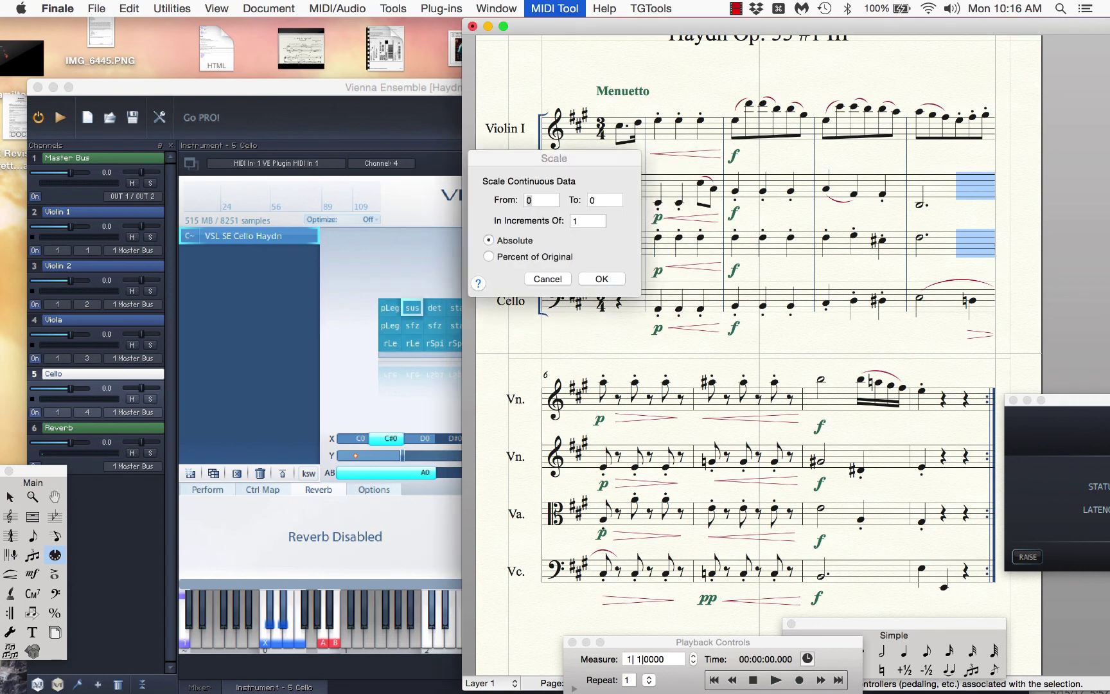
{"action": "type", "text": "120"}
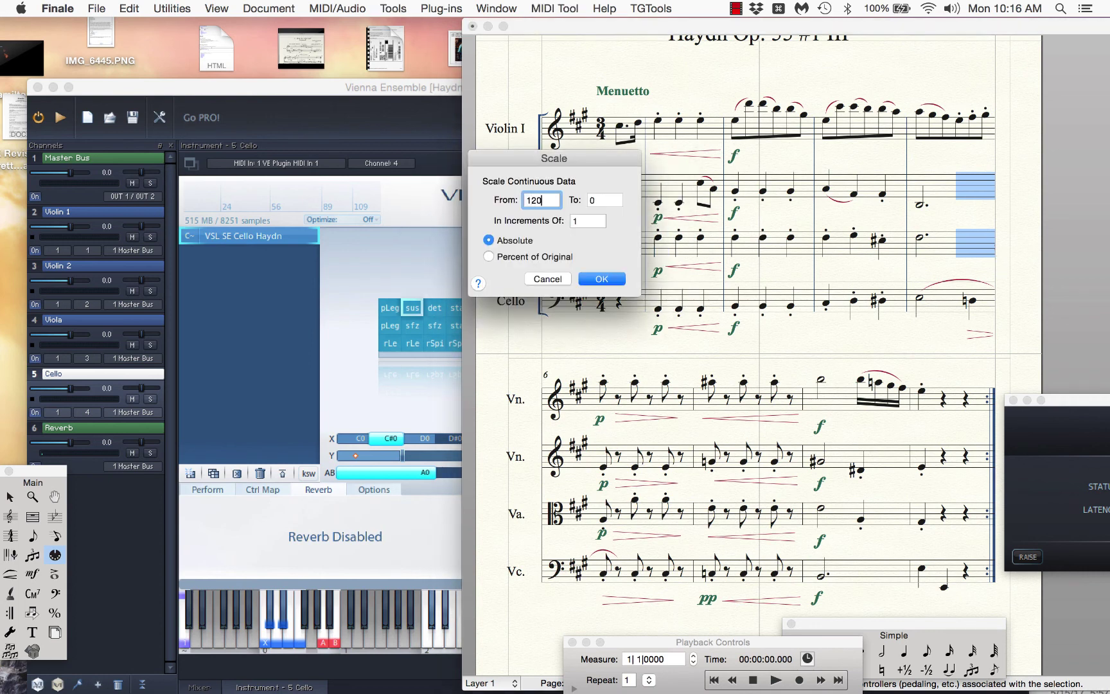
{"action": "key", "text": "Tab"}
{"action": "type", "text": "50"}
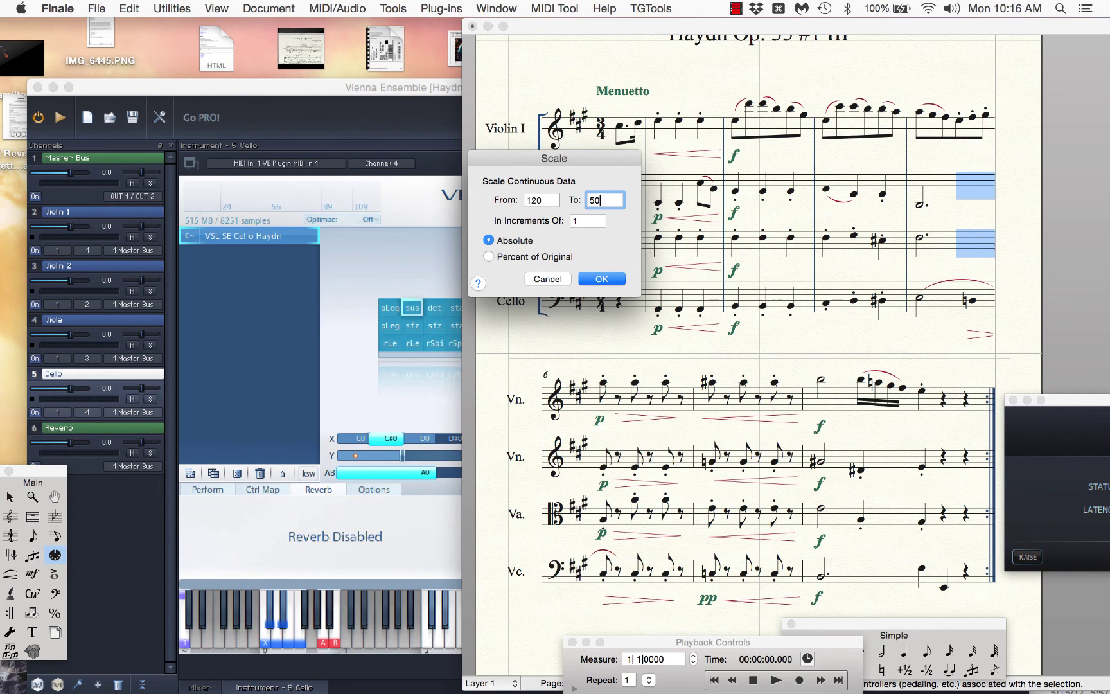
{"action": "left_click", "coordinate": [601, 279]}
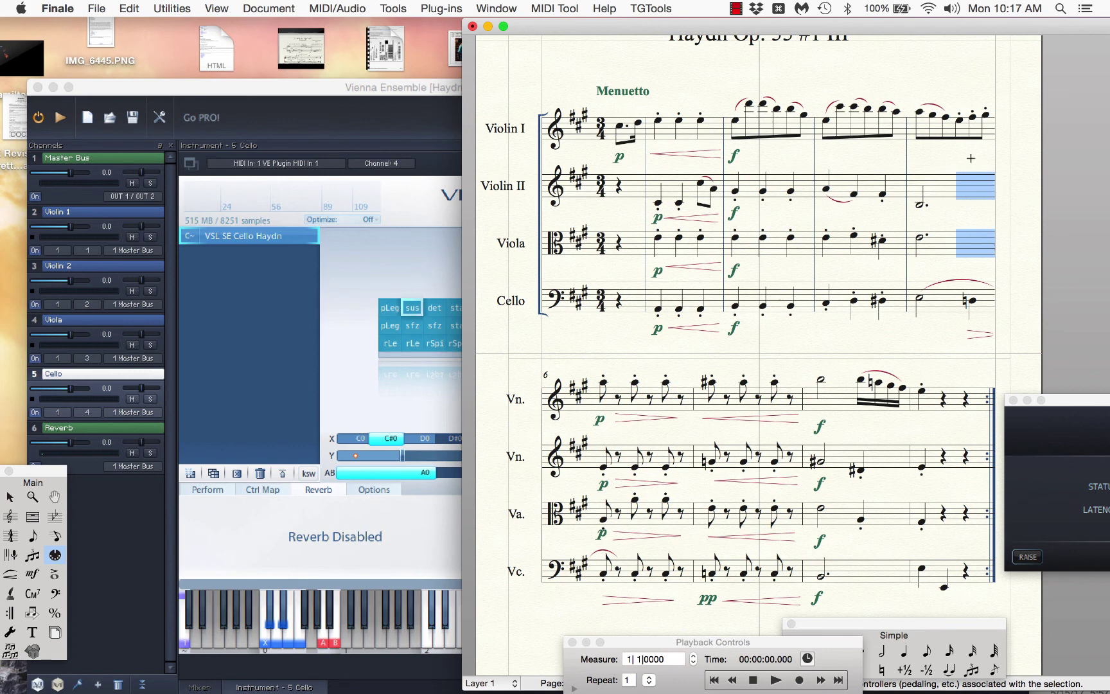
Play the score from measure 1 to hear the Violin II and Viola swell in measure 5, and stop playback.
{"action": "left_click", "coordinate": [752, 682]}
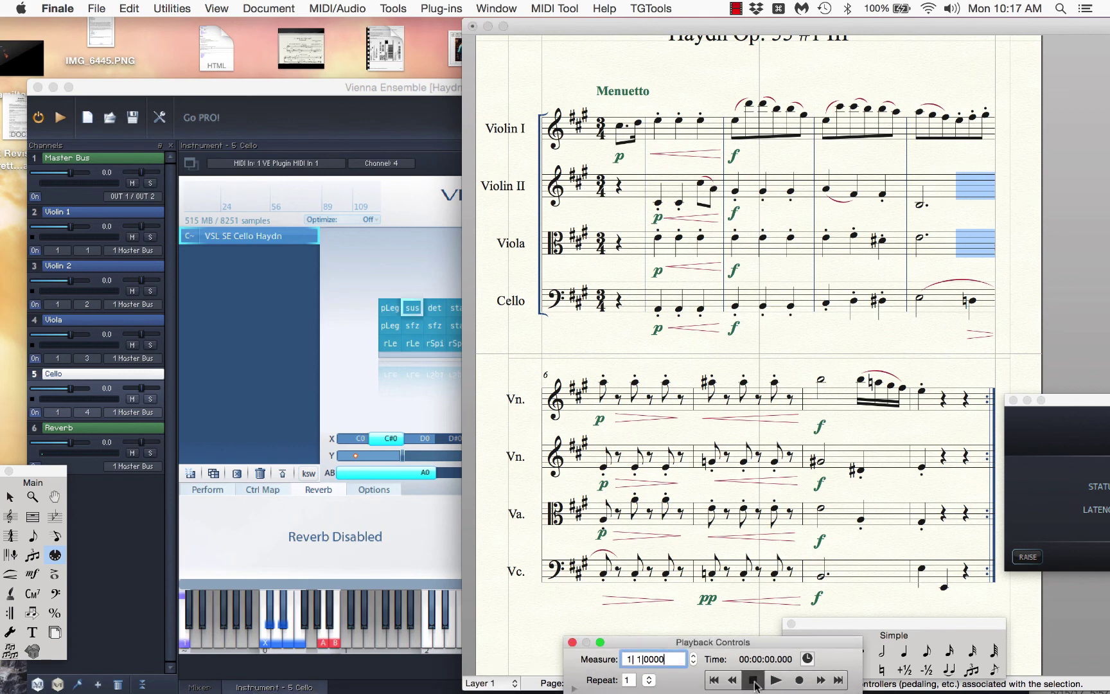
{"action": "left_click", "coordinate": [777, 685]}
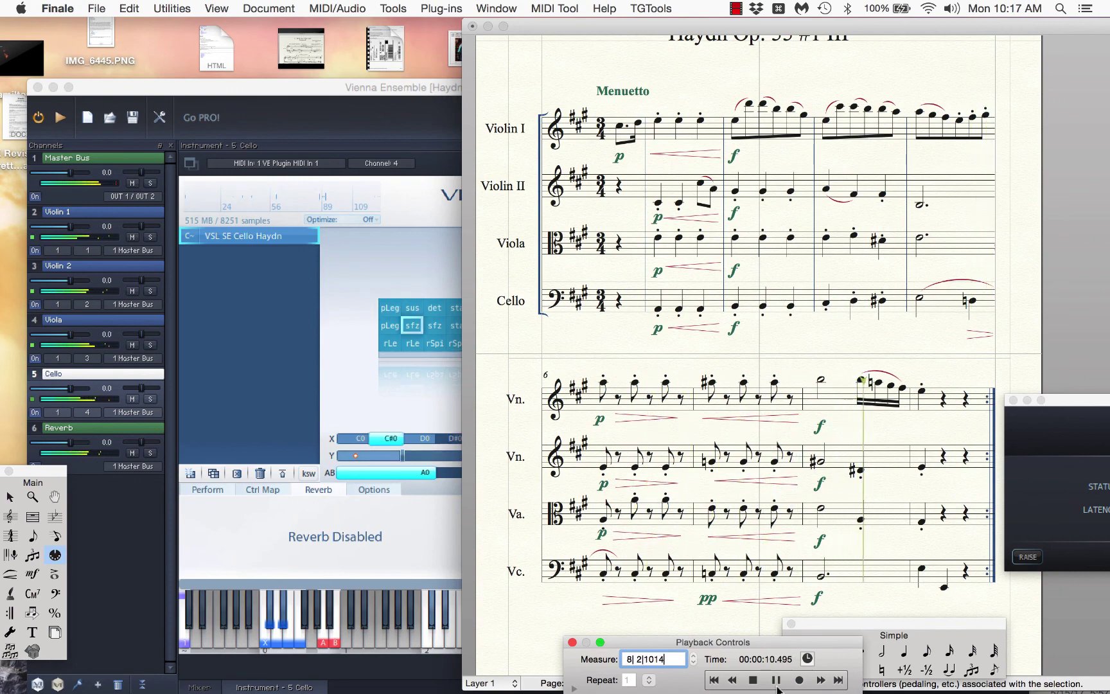
{"action": "left_click", "coordinate": [755, 680]}
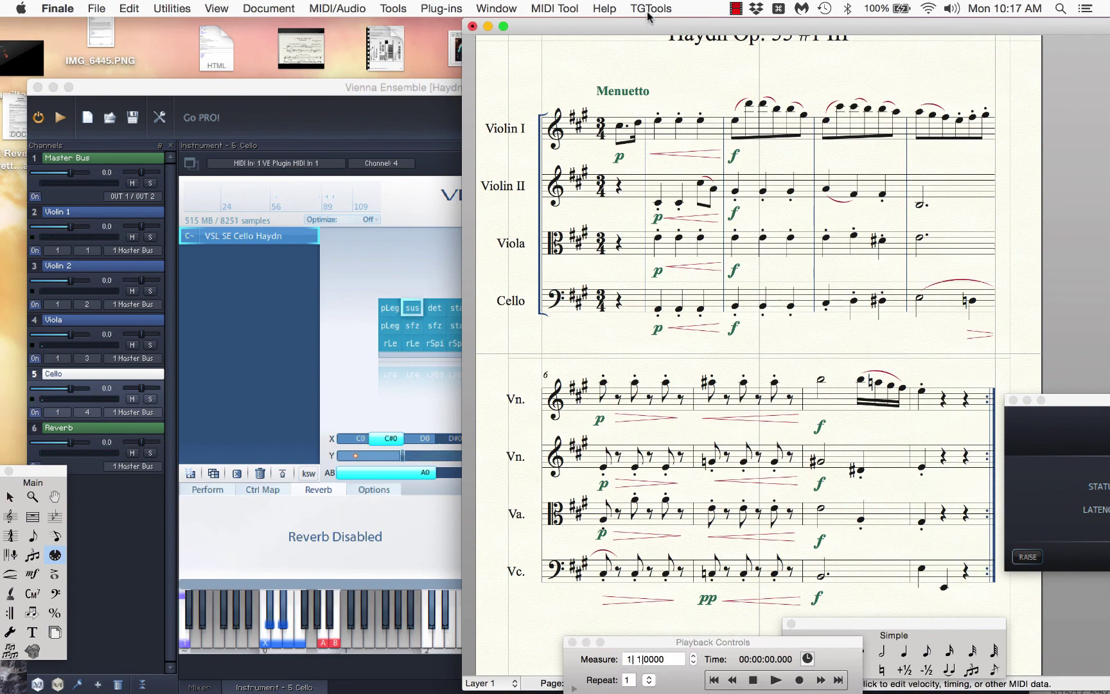
Move the score window aside, switch to Vienna Ensemble, and browse the string patches to the 01 Violin solo 01 SHORT + LONG NOTES folder.
{"action": "left_click_drag", "start_coordinate": [648, 28], "coordinate": [725, 30]}
{"action": "left_click", "coordinate": [447, 261]}
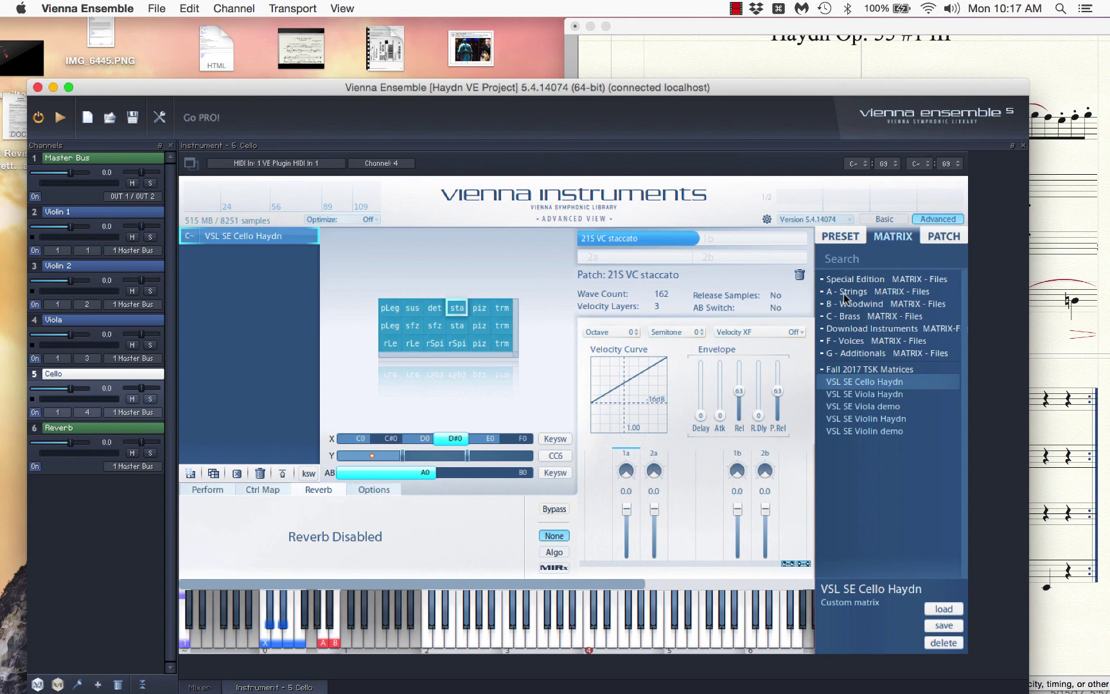
{"action": "left_click", "coordinate": [944, 237]}
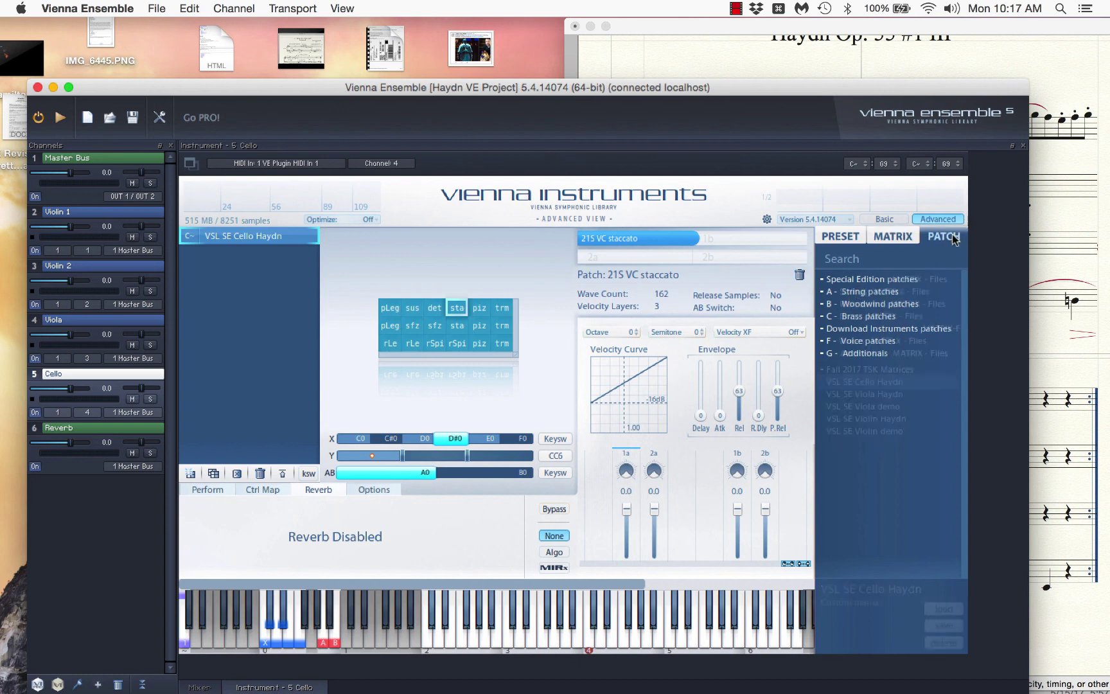
{"action": "left_click", "coordinate": [869, 293]}
{"action": "left_click", "coordinate": [862, 304]}
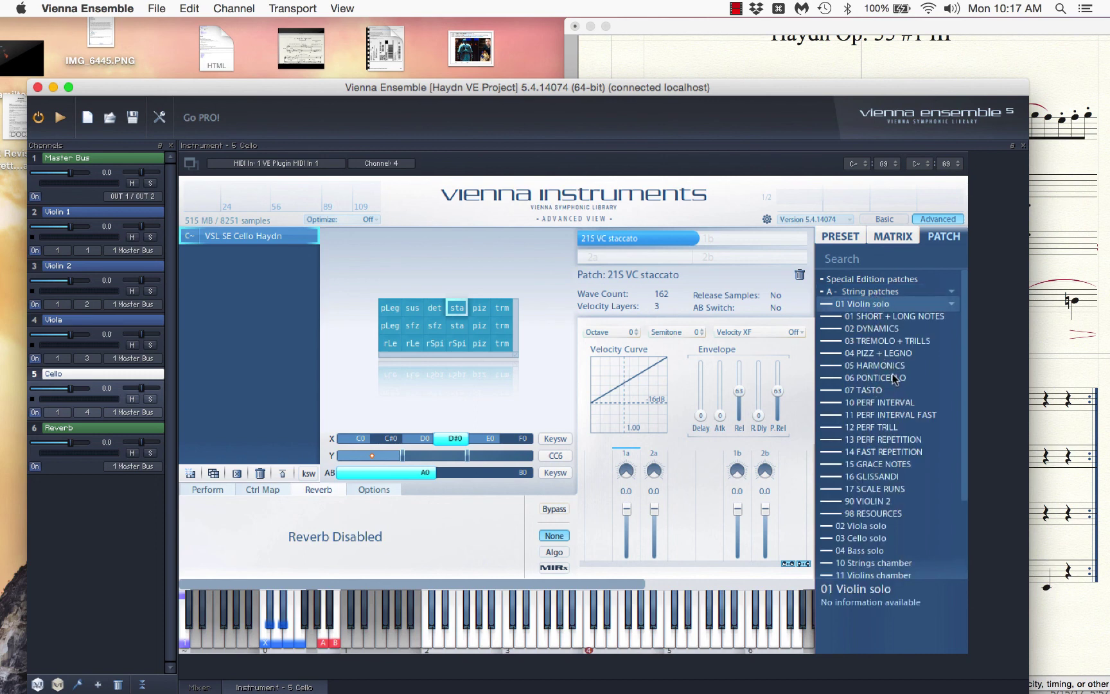
{"action": "left_click", "coordinate": [892, 317]}
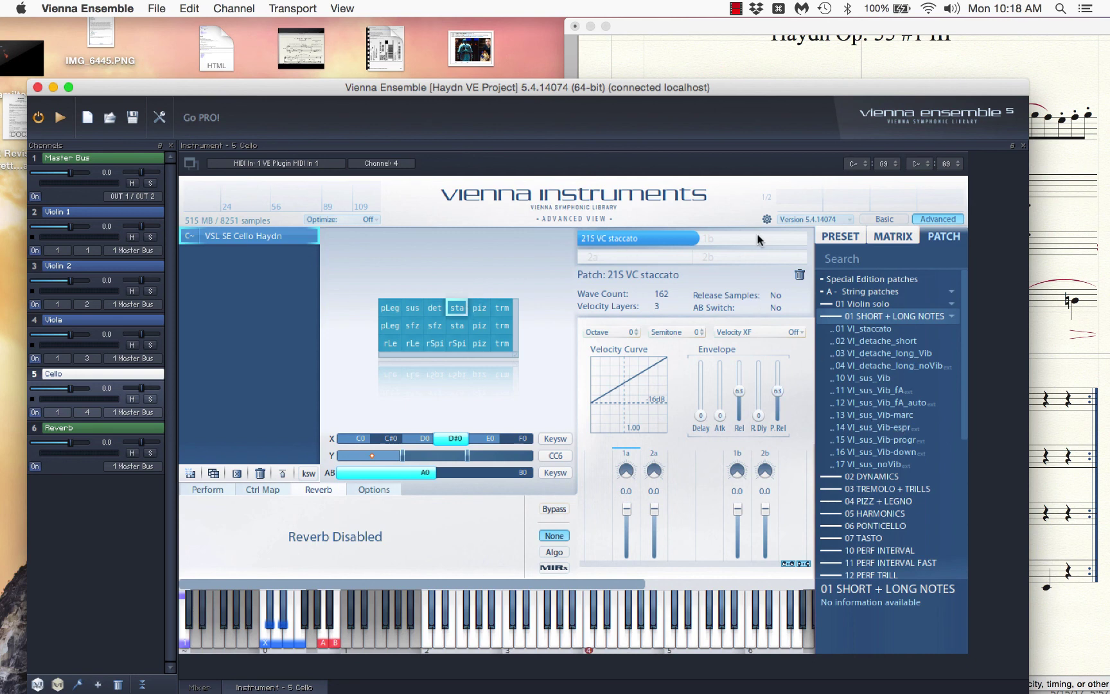
View the Cello's controller map and perform controls, and try the slot crossfade slider before returning it to 0.
{"action": "left_click", "coordinate": [262, 490]}
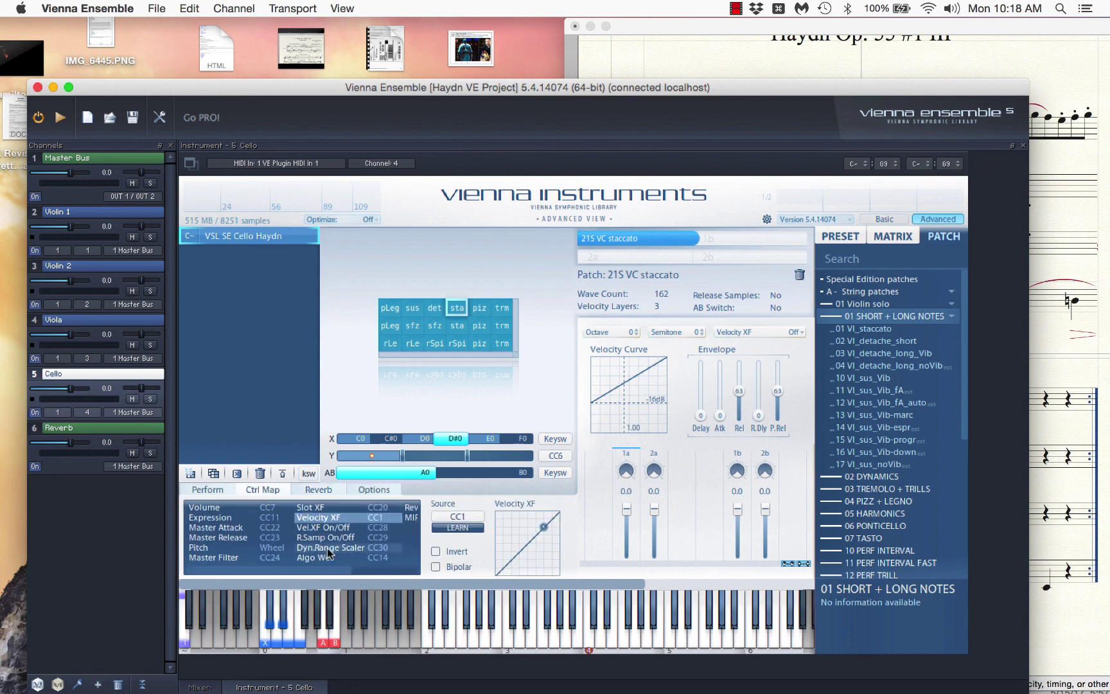
{"action": "left_click", "coordinate": [201, 491]}
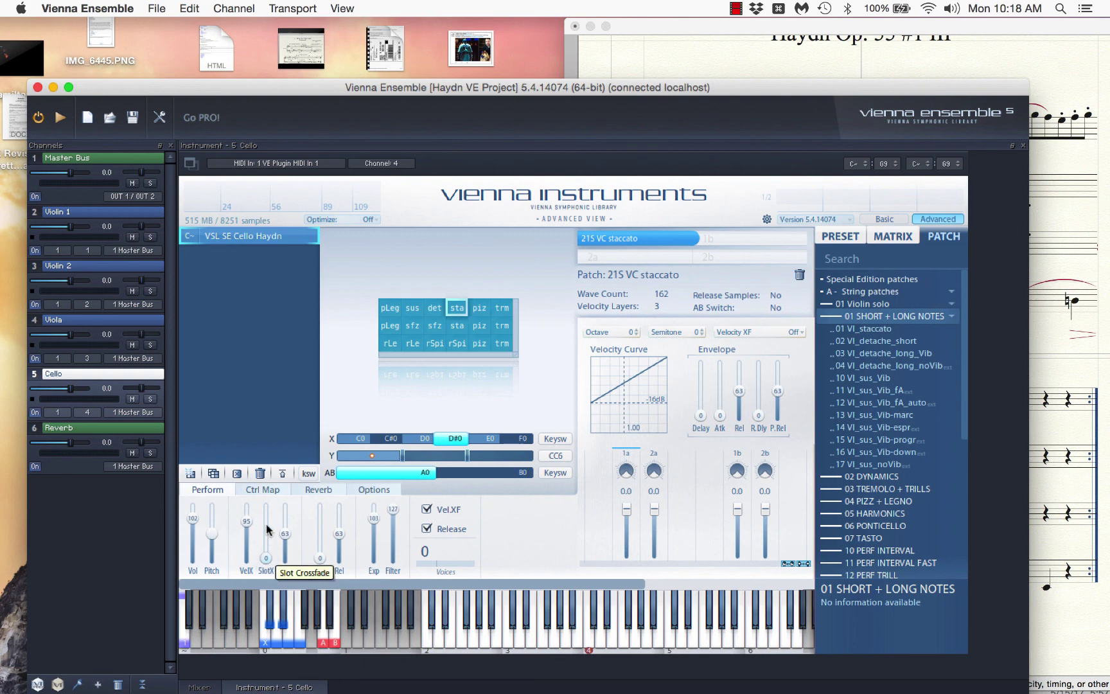
{"action": "left_click_drag", "start_coordinate": [266, 528], "coordinate": [269, 551]}
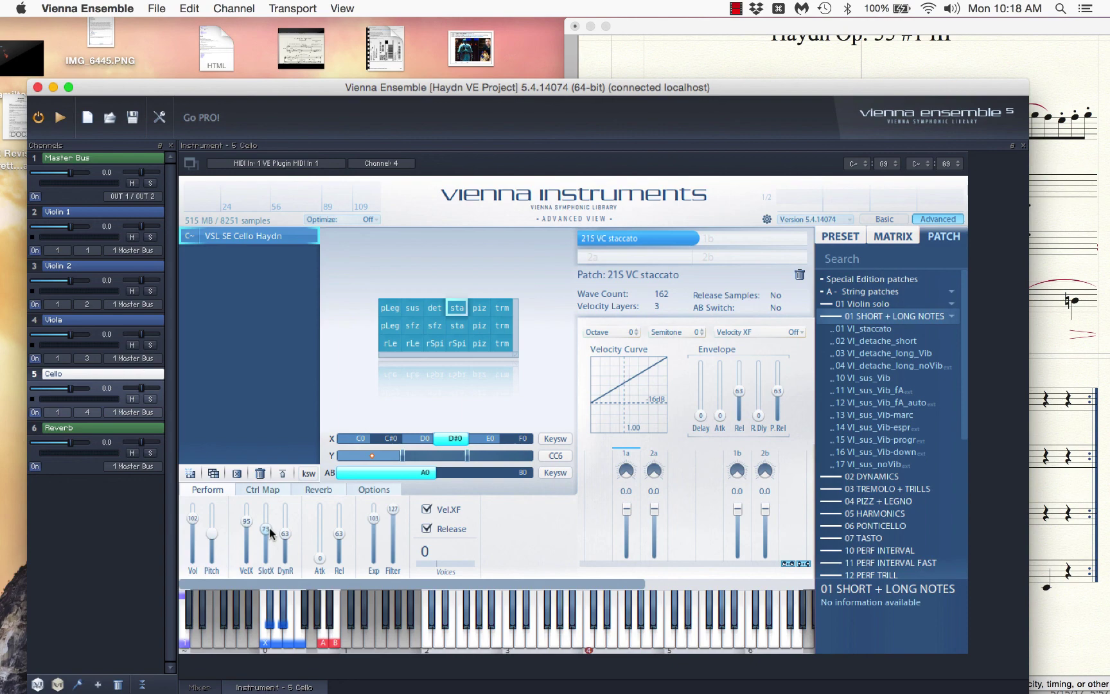
{"action": "left_click_drag", "start_coordinate": [269, 526], "coordinate": [271, 569]}
Switch back to Finale and reposition the score window to show the full width of the page.
{"action": "left_click", "coordinate": [764, 67]}
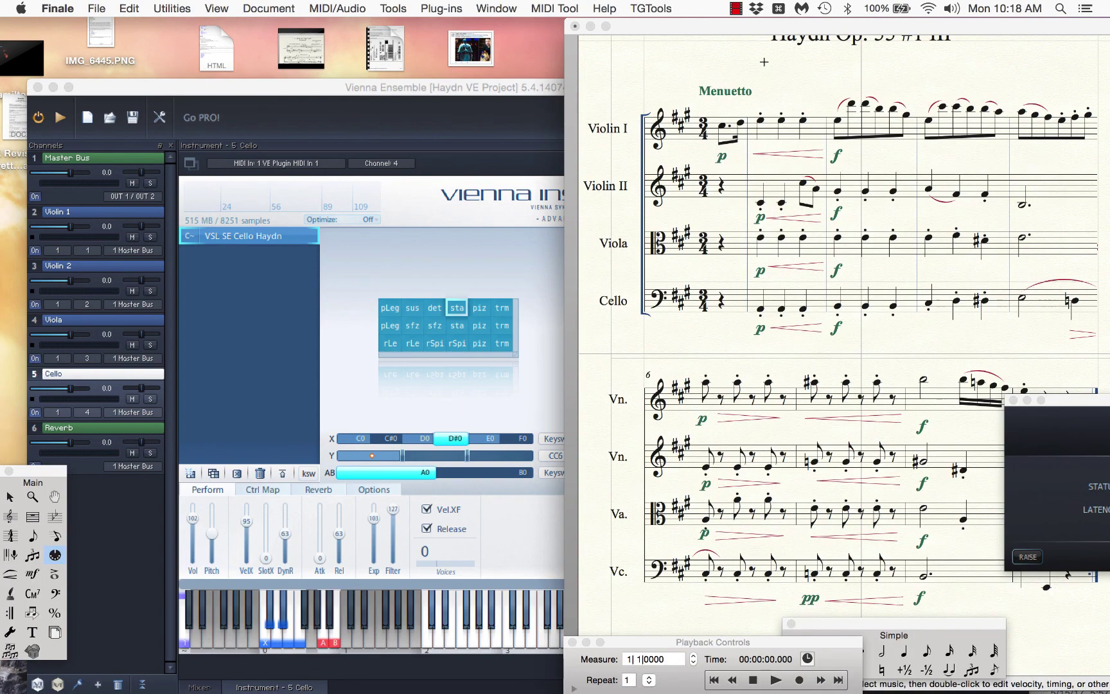
{"action": "left_click_drag", "start_coordinate": [802, 28], "coordinate": [542, 10]}
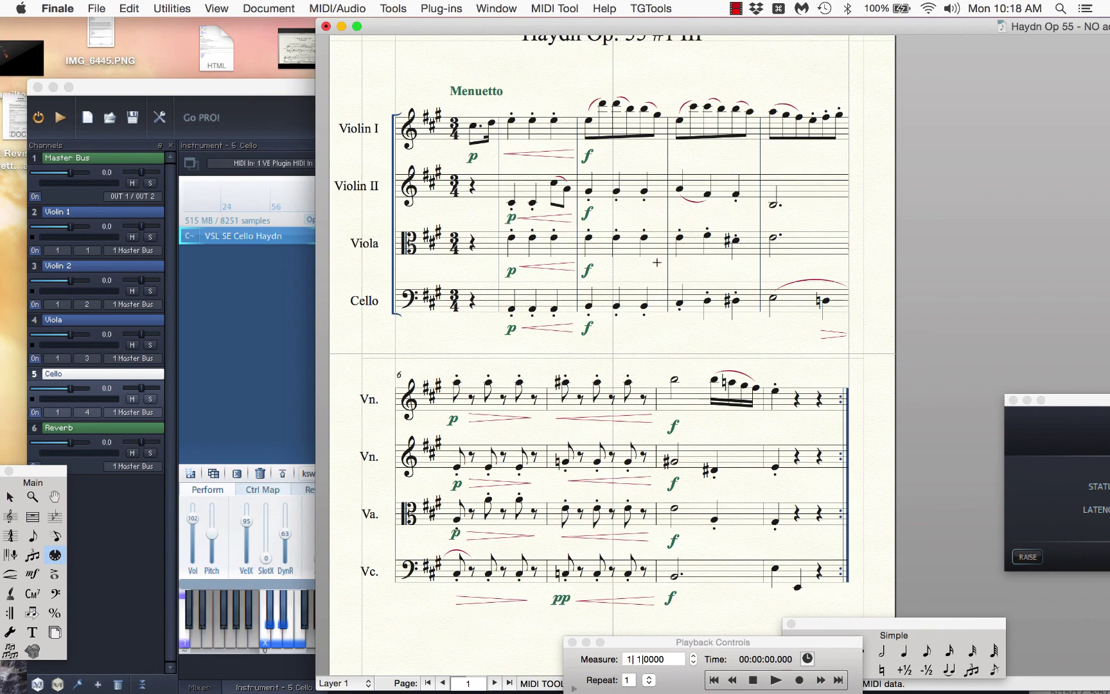
Switch to Vienna Ensemble, examine the solo violin's 13 PERF REPETITION patches, and return to the Finale score.
{"action": "left_click", "coordinate": [256, 392]}
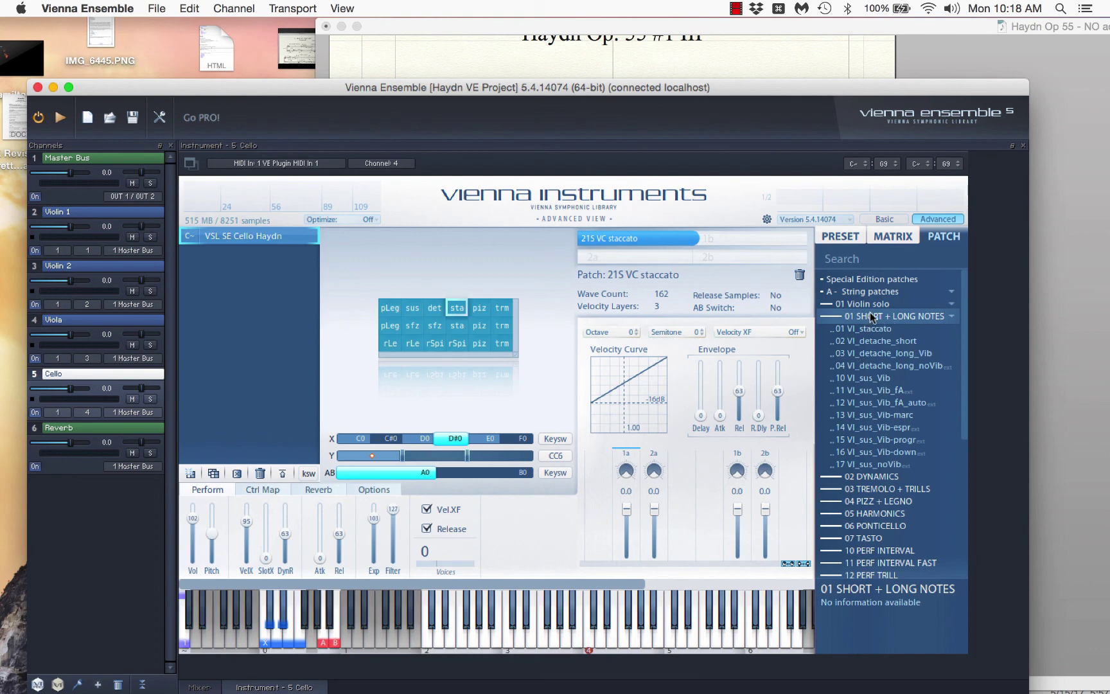
{"action": "scroll", "coordinate": [905, 460], "scroll_direction": "down", "scroll_amount": 3}
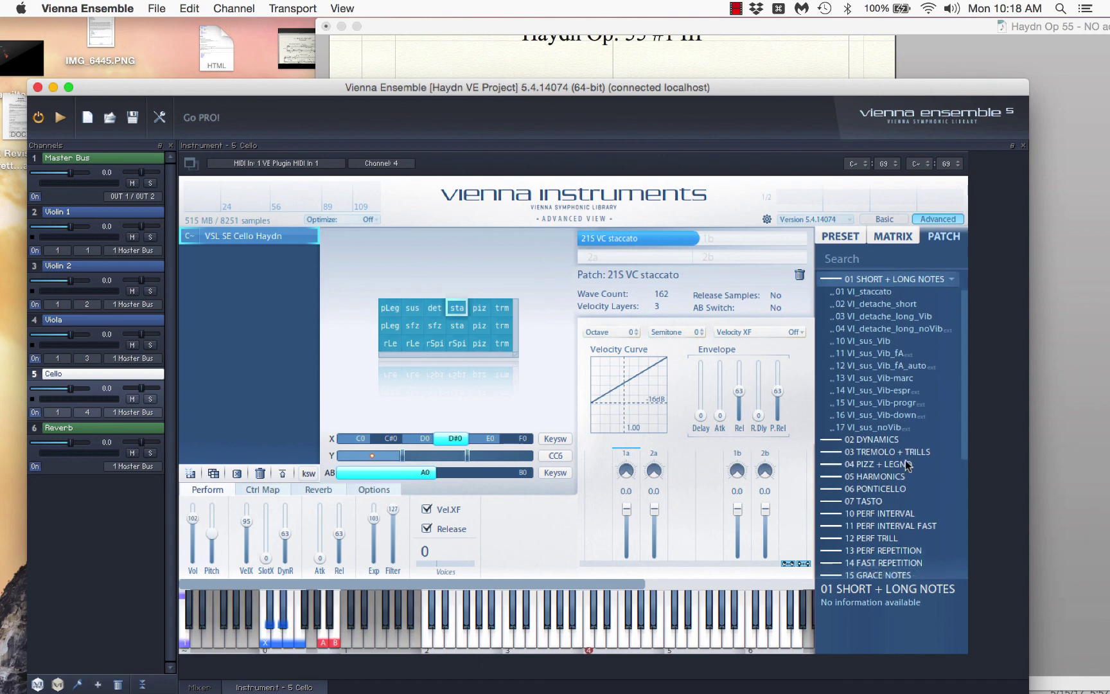
{"action": "left_click", "coordinate": [906, 528]}
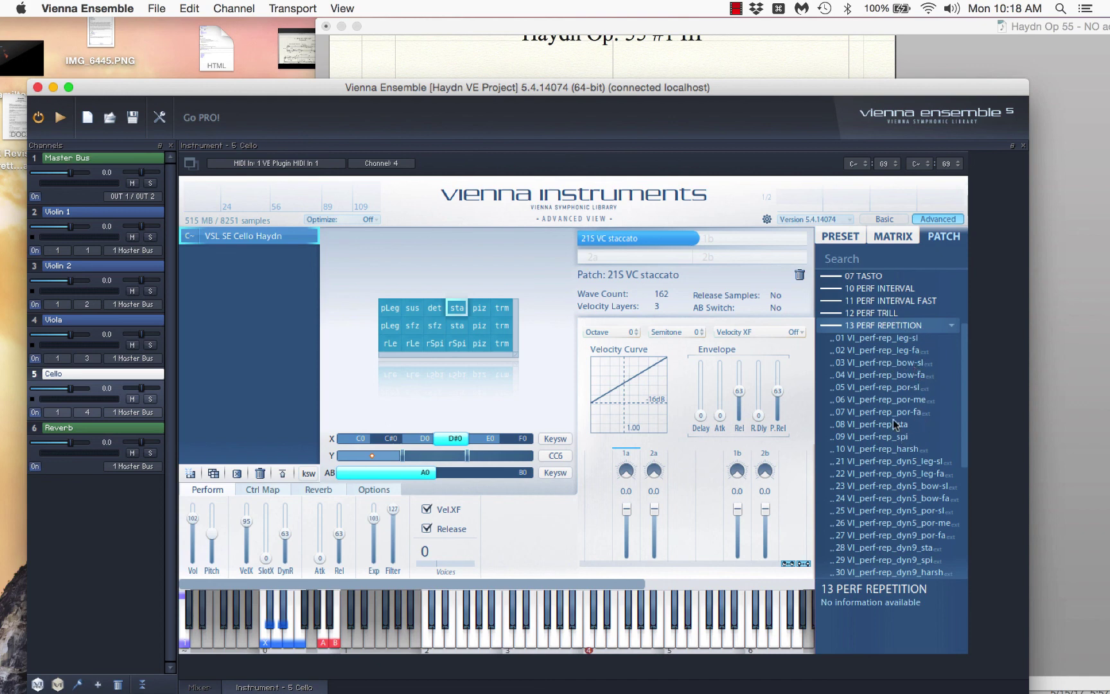
{"action": "left_click", "coordinate": [904, 450]}
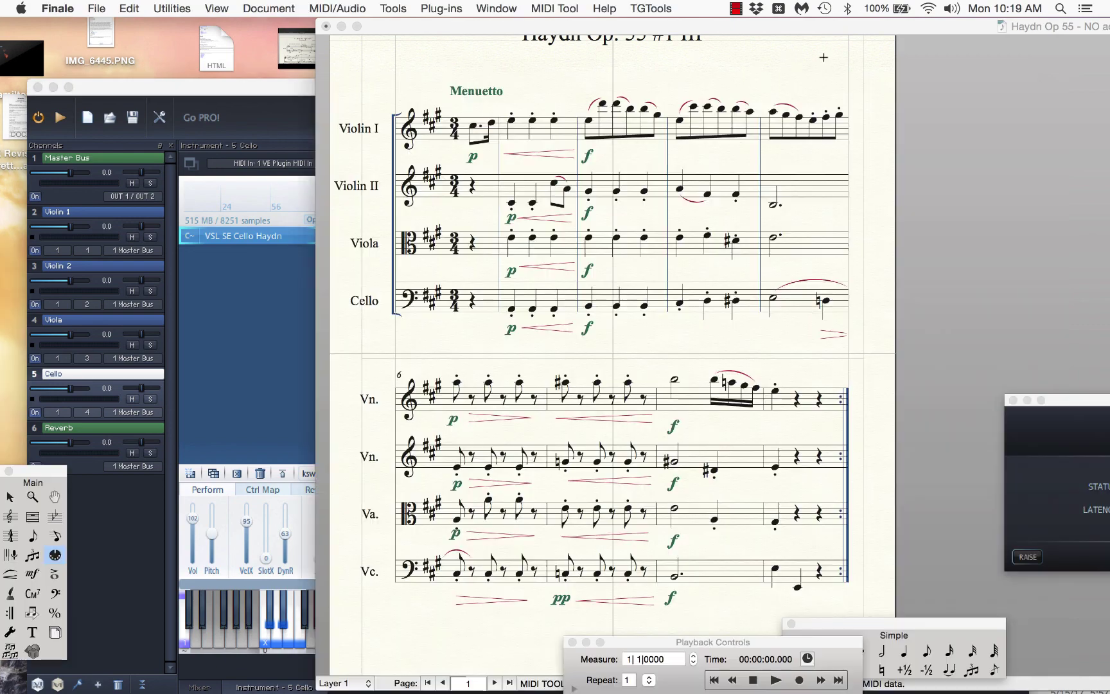
{"action": "left_click", "coordinate": [816, 68]}
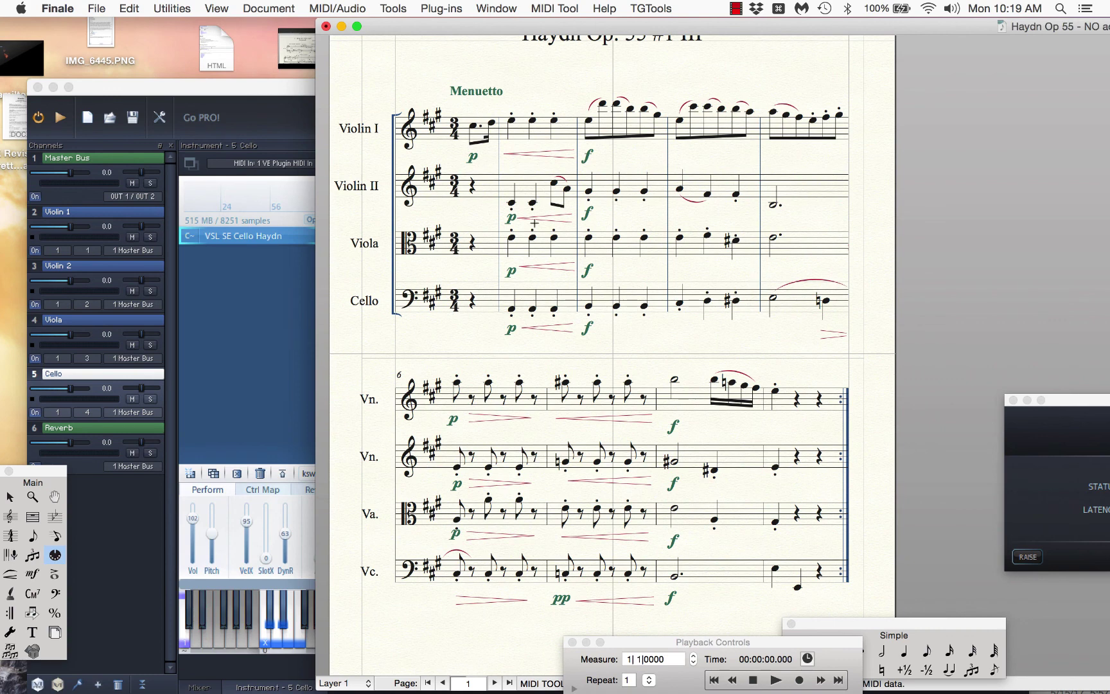